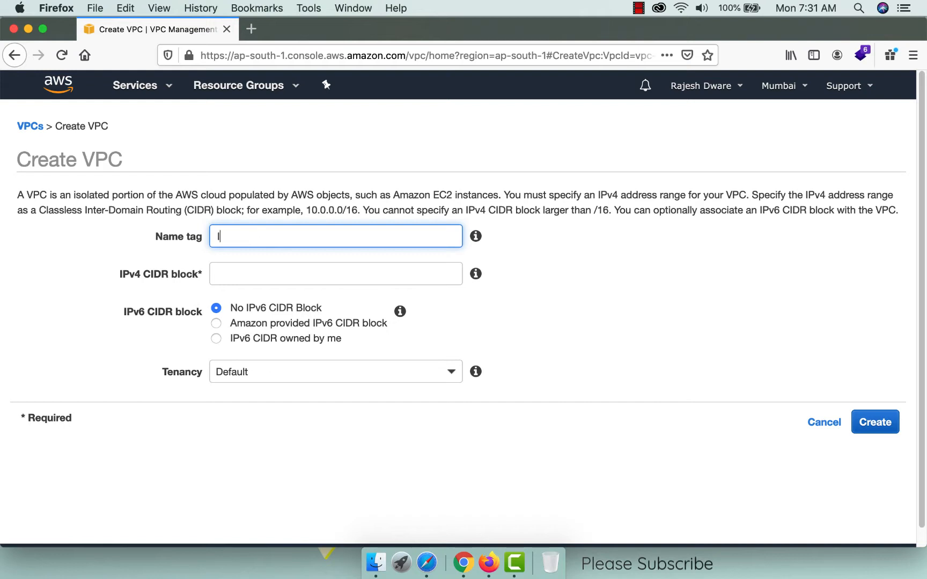
# Create Innoidea_VPC with IPv4 CIDR 10.0.0.0/16 and Default tenancy.
pyautogui.write('idea_VPC')
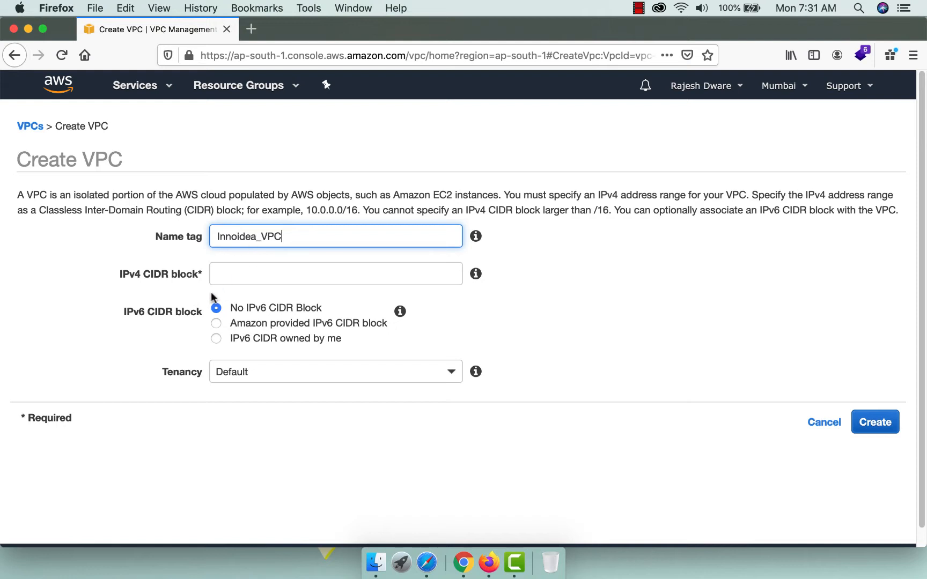
pyautogui.click(227, 272)
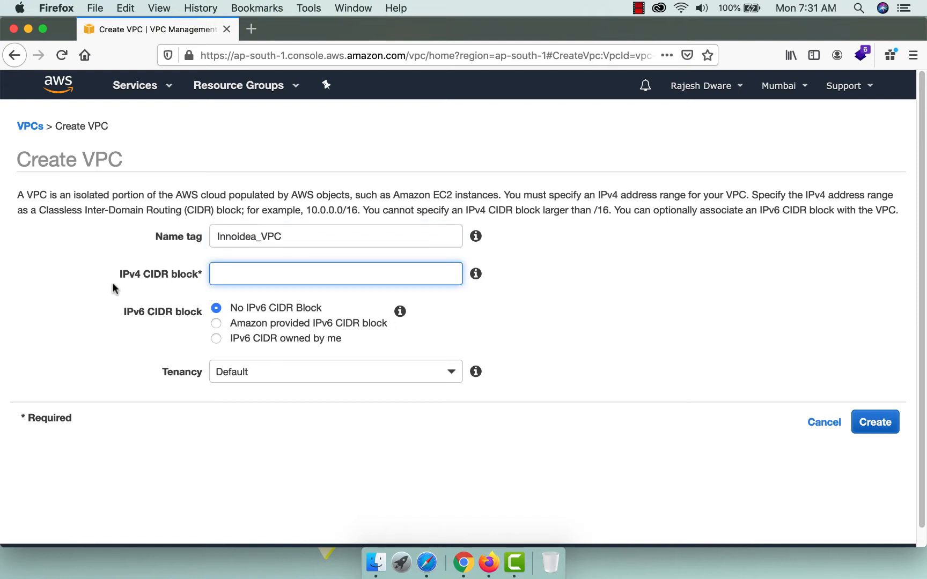
pyautogui.moveTo(474, 275)
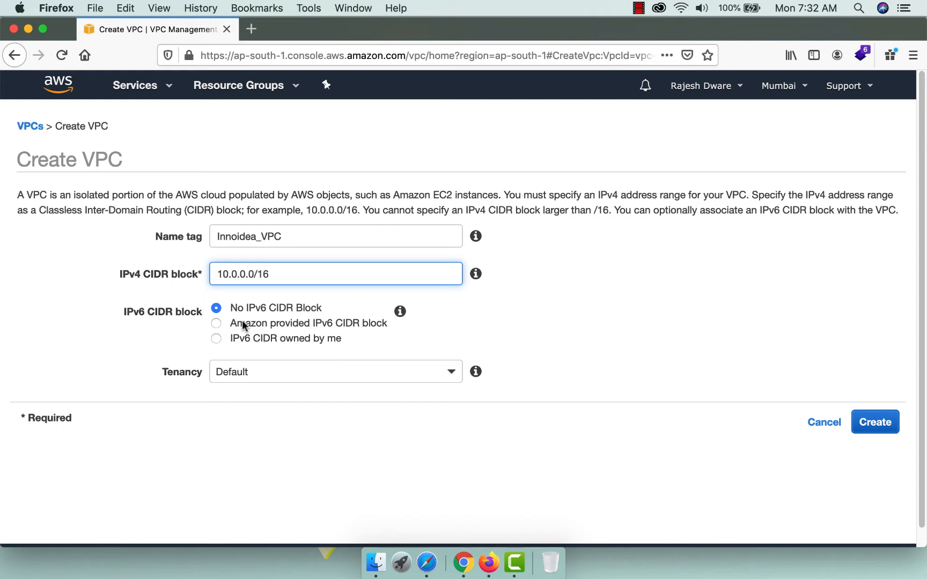
pyautogui.click(306, 371)
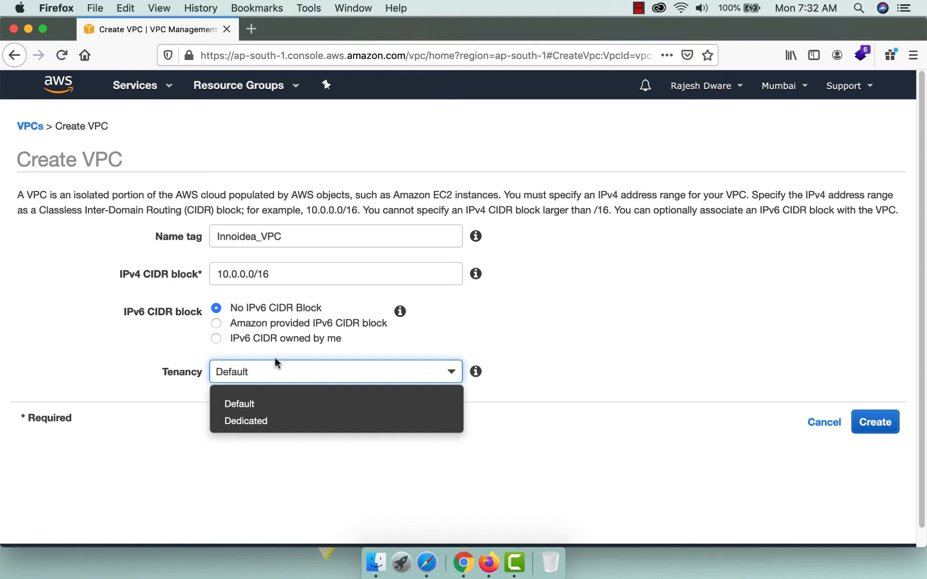
pyautogui.click(724, 371)
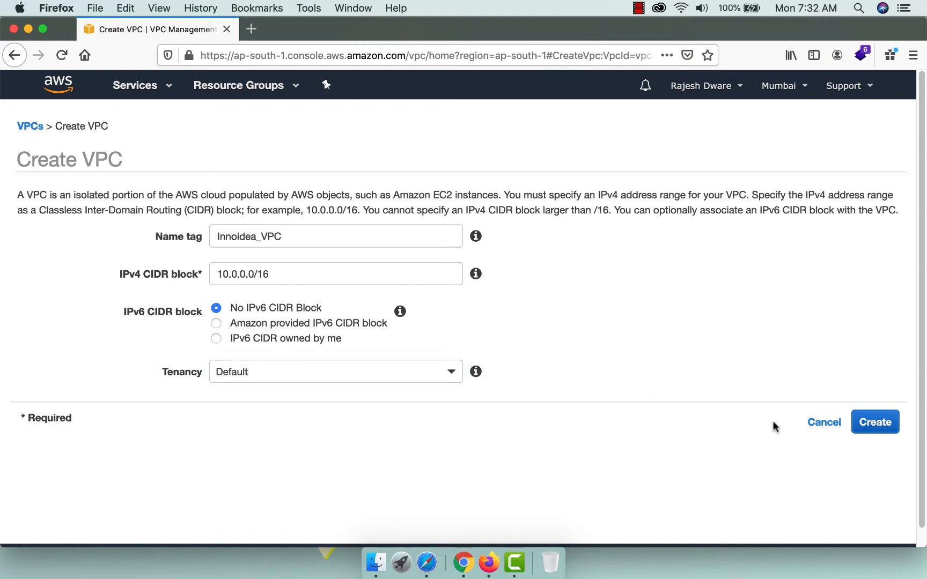
pyautogui.click(875, 424)
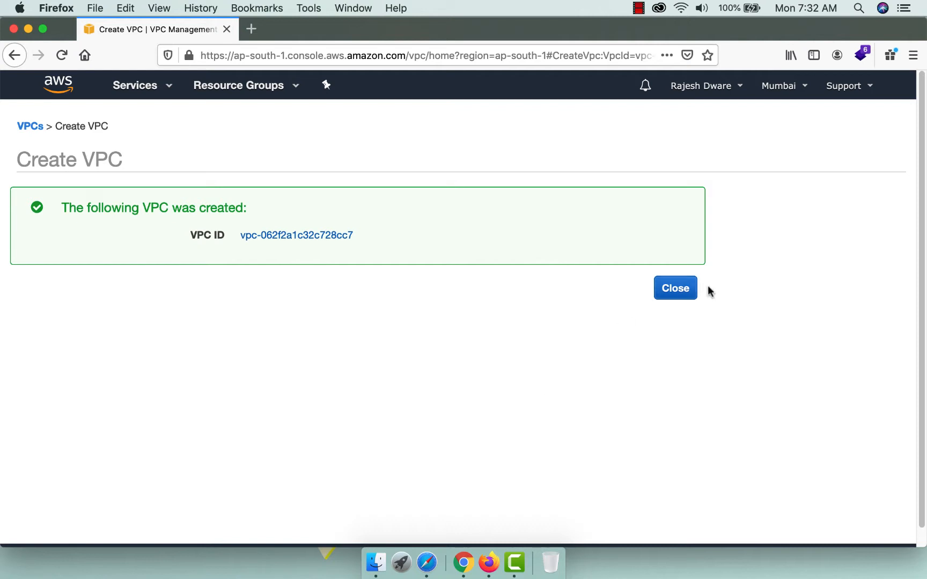
pyautogui.click(674, 289)
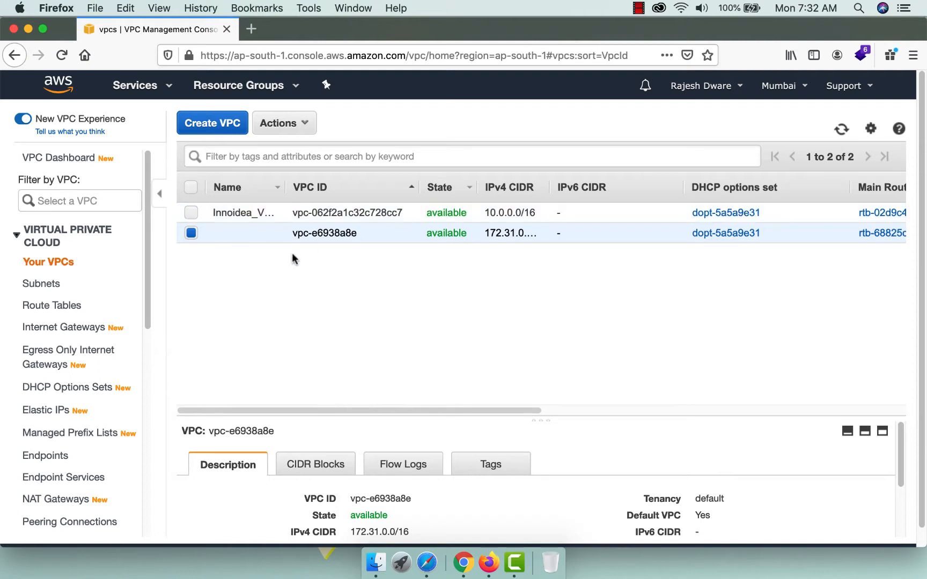
# Create a new internet gateway with the Name tag Innoidea_InternetGateway.
pyautogui.click(64, 327)
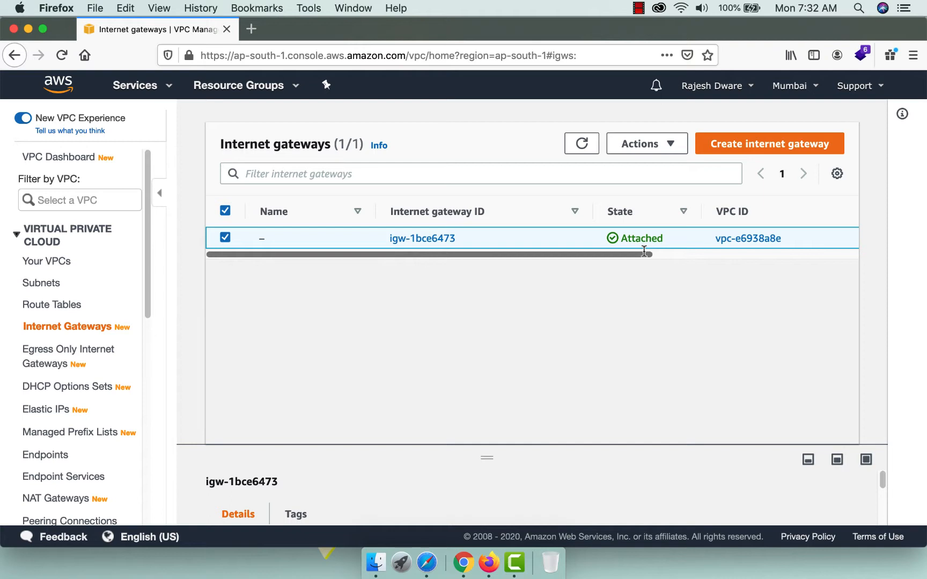
pyautogui.click(760, 145)
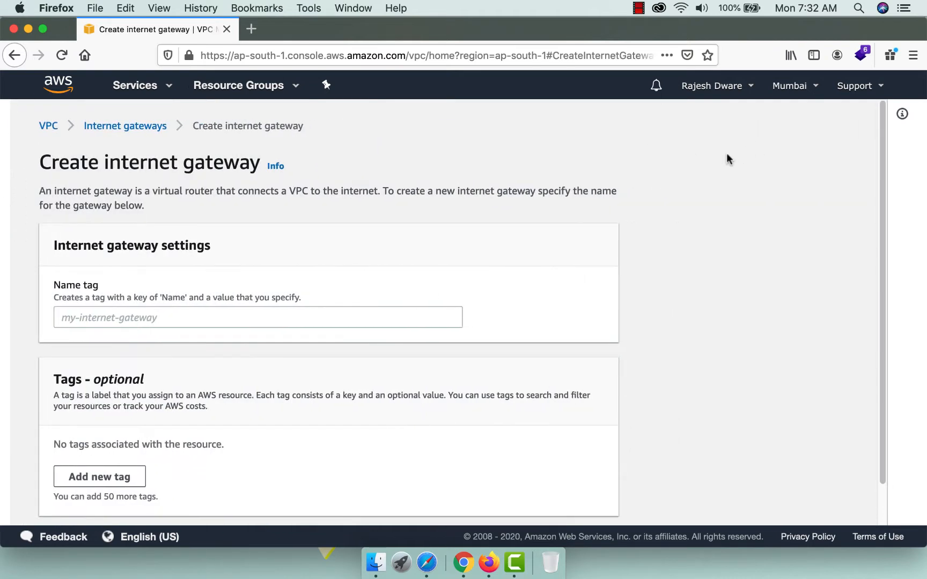
pyautogui.click(123, 322)
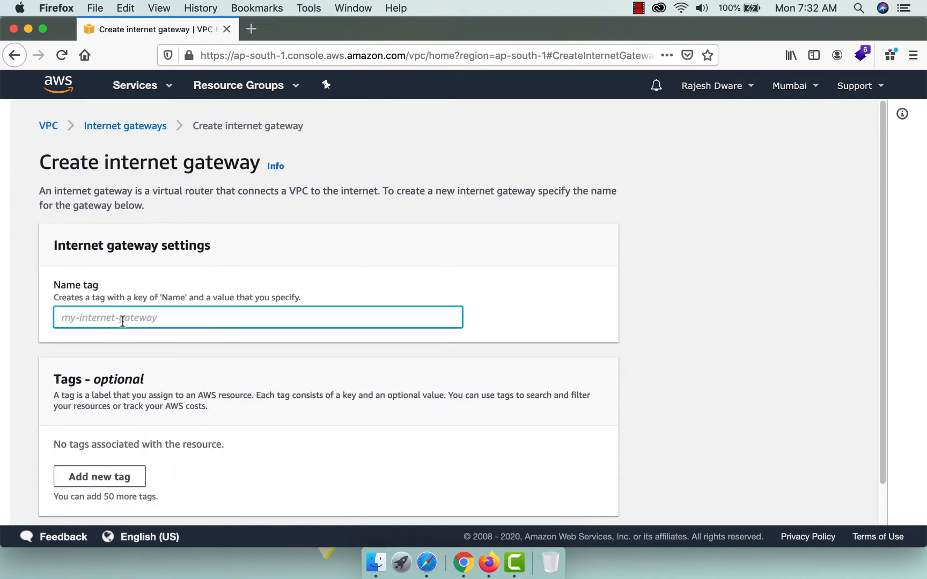
pyautogui.write('Innoidea')
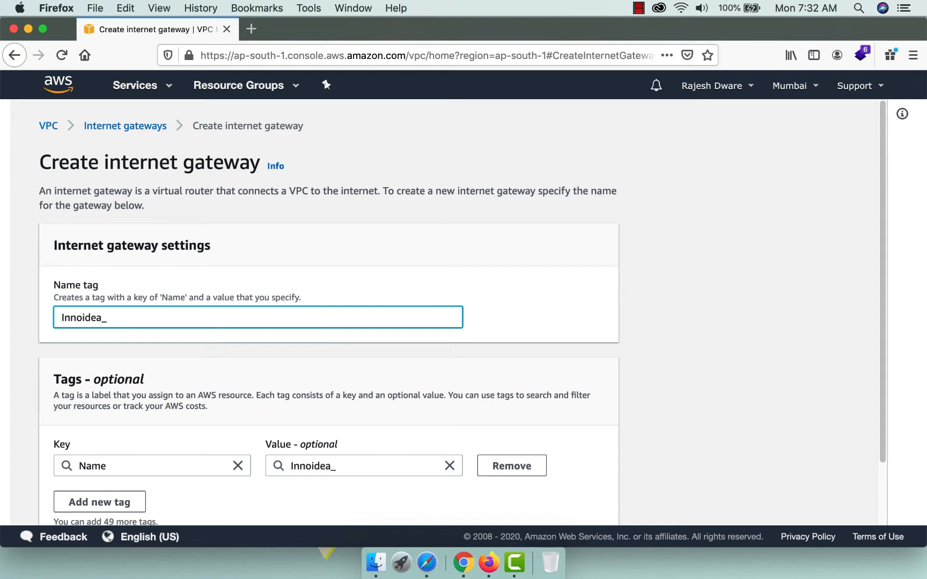
pyautogui.write('_Internet')
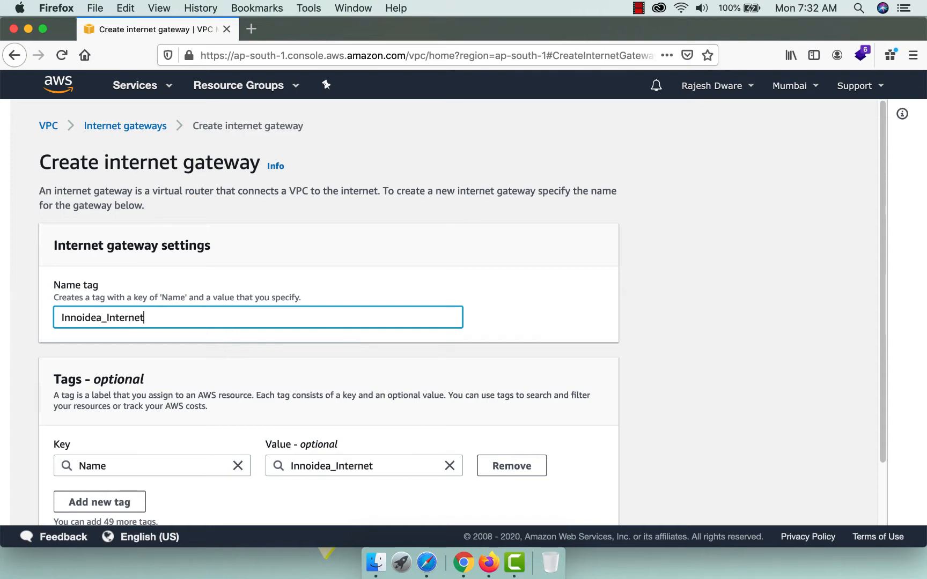
pyautogui.write('Gateway')
pyautogui.scroll(-3, 254, 365)
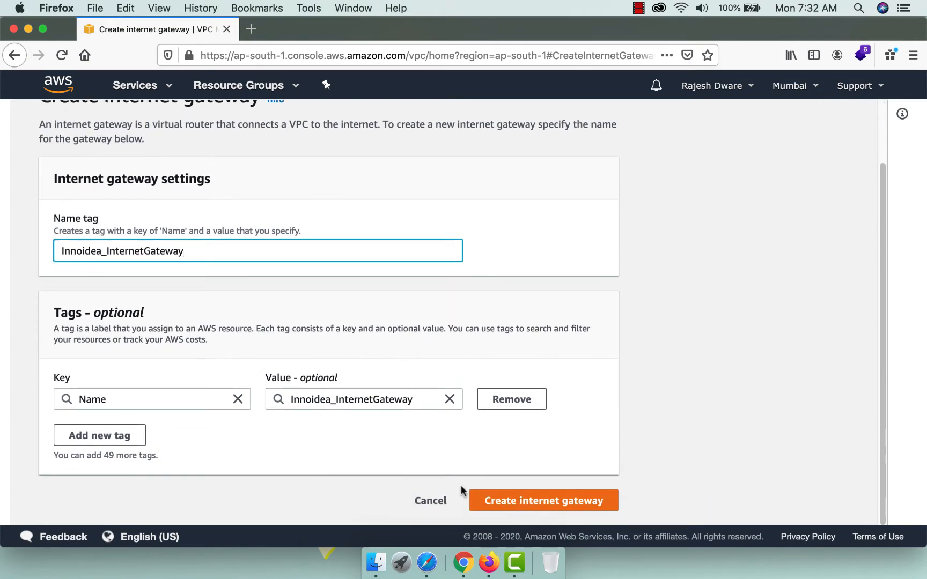
pyautogui.click(518, 502)
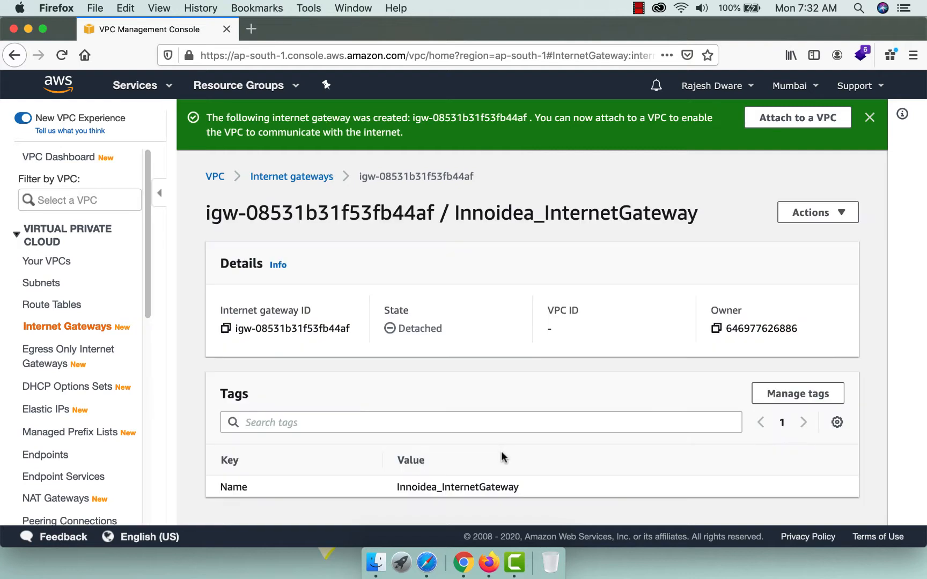
# Attach the Detached Innoidea_InternetGateway to Innoidea_VPC, then go to the Subnets list.
pyautogui.moveTo(405, 308); pyautogui.dragTo(385, 333)
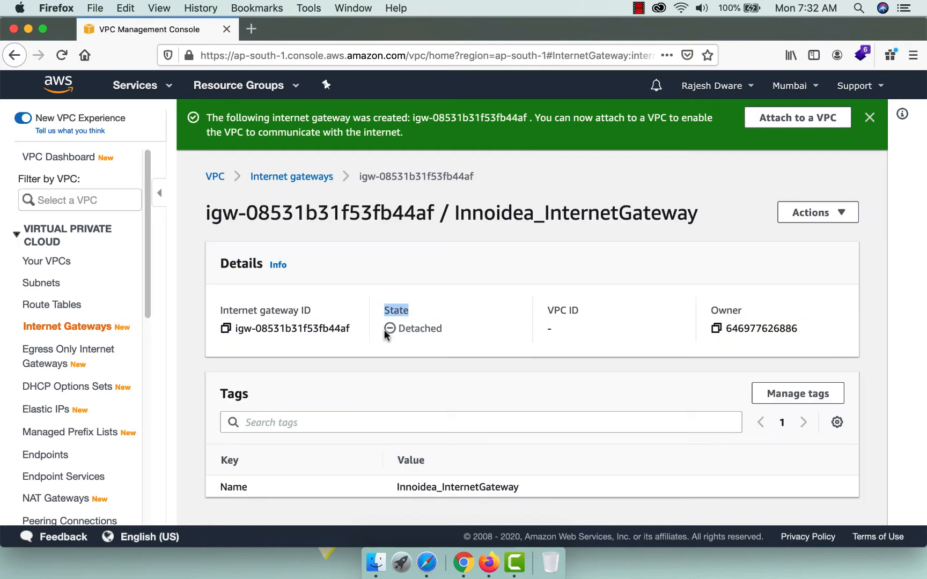
pyautogui.moveTo(385, 333); pyautogui.dragTo(470, 335)
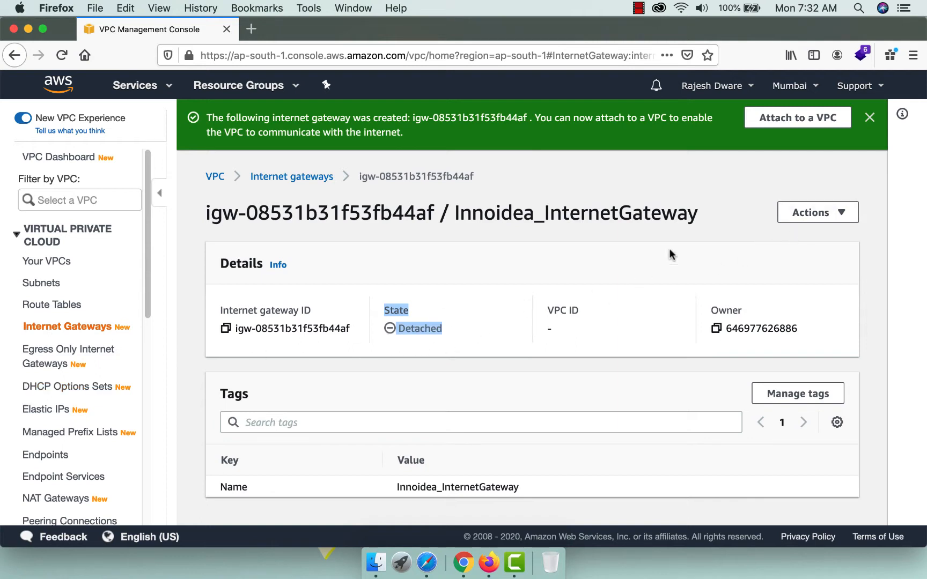
pyautogui.click(811, 212)
pyautogui.click(779, 237)
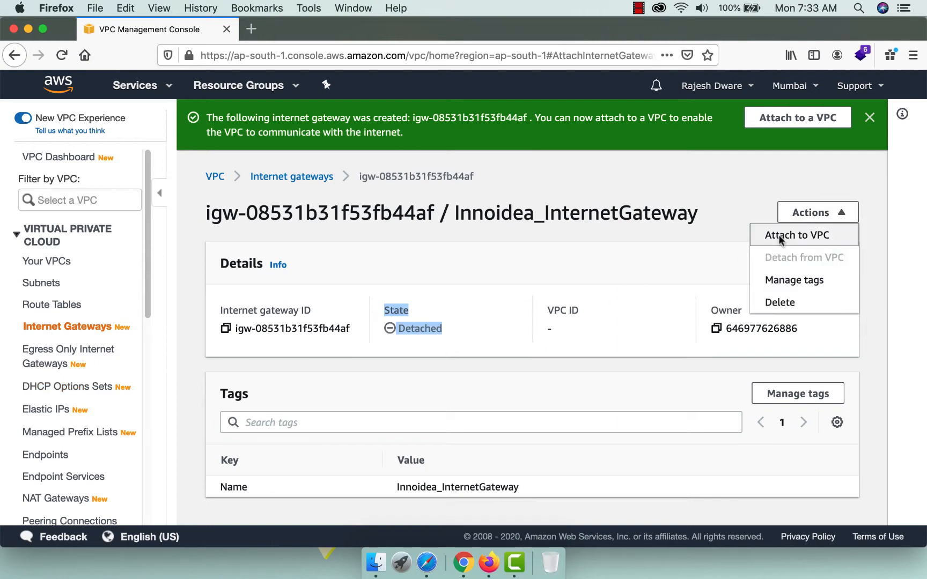
pyautogui.click(106, 295)
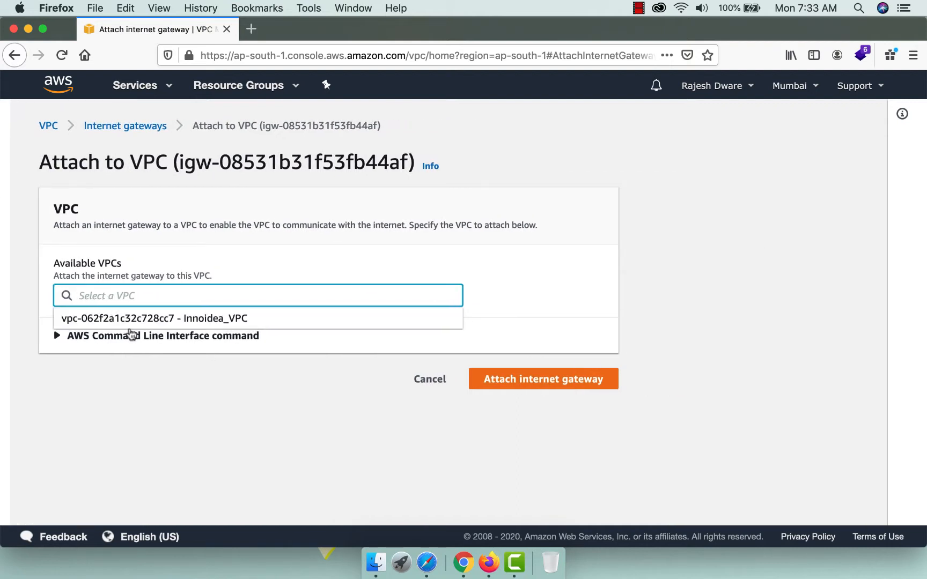
pyautogui.click(228, 319)
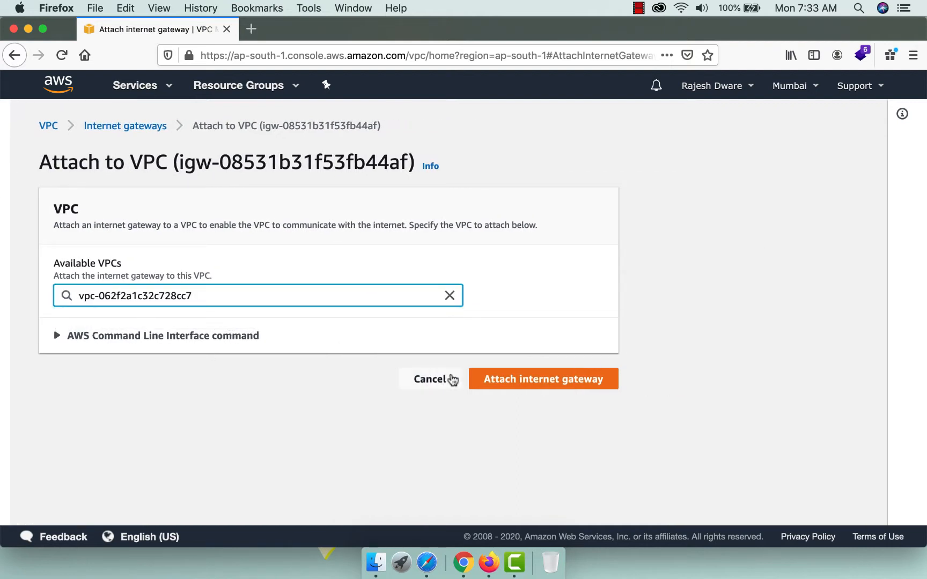
pyautogui.click(545, 381)
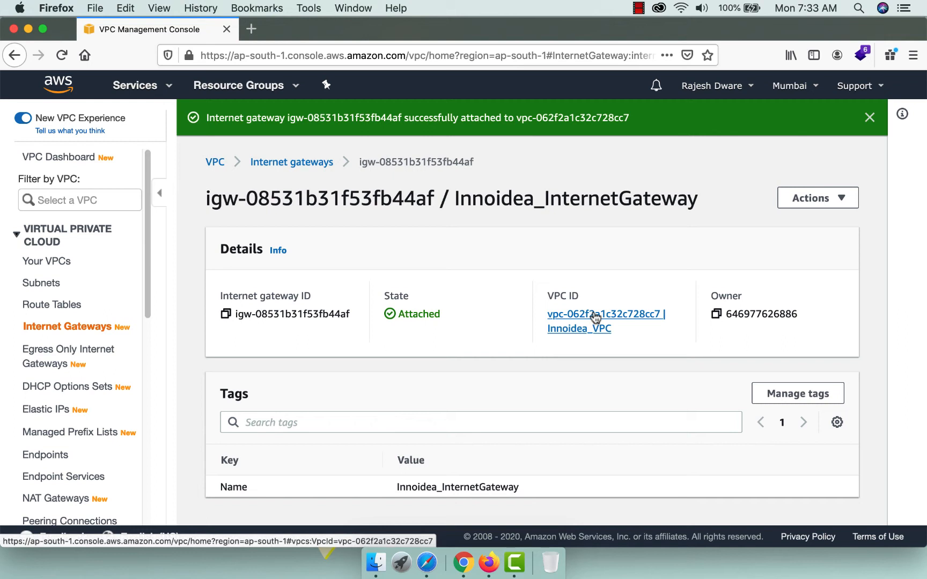
pyautogui.click(51, 289)
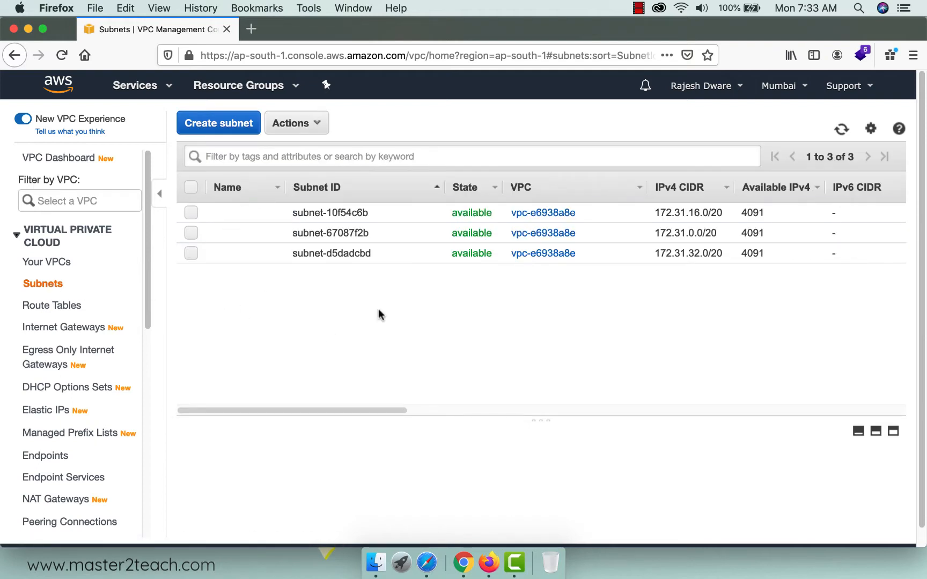
# Start a subnet named Innoidea_Subnet in Innoidea_VPC, availability zone ap-south-1a.
pyautogui.click(214, 123)
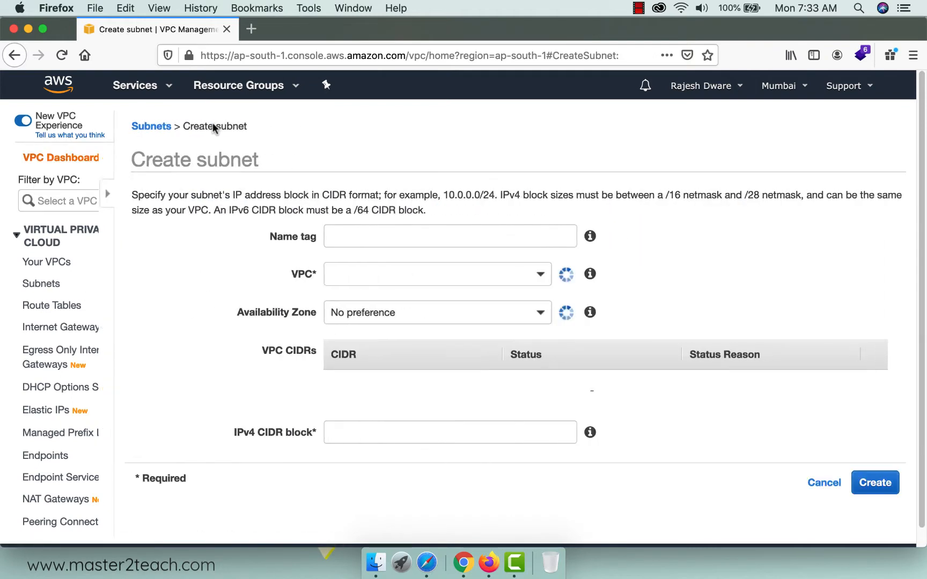
pyautogui.click(258, 239)
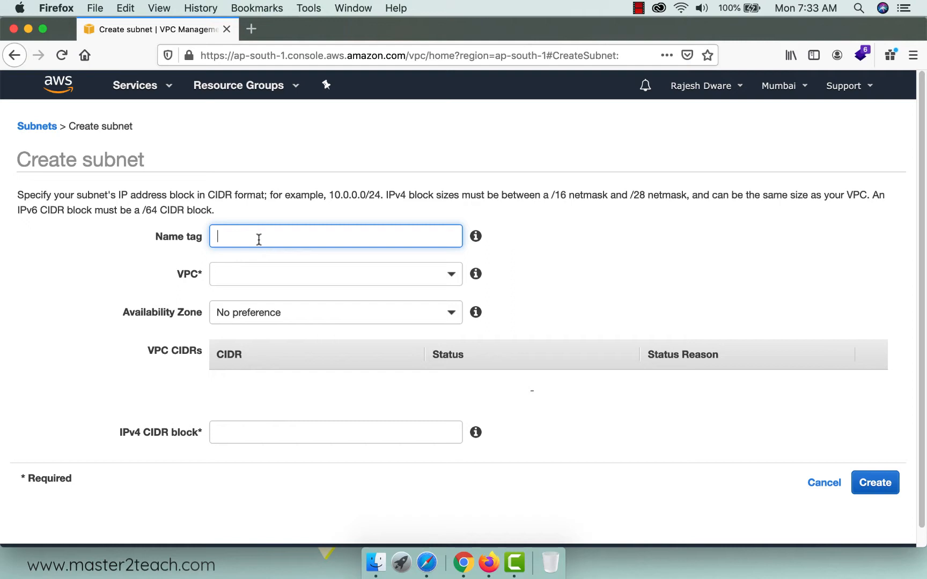
pyautogui.write('Innoidea_Subnet')
pyautogui.press('Tab')
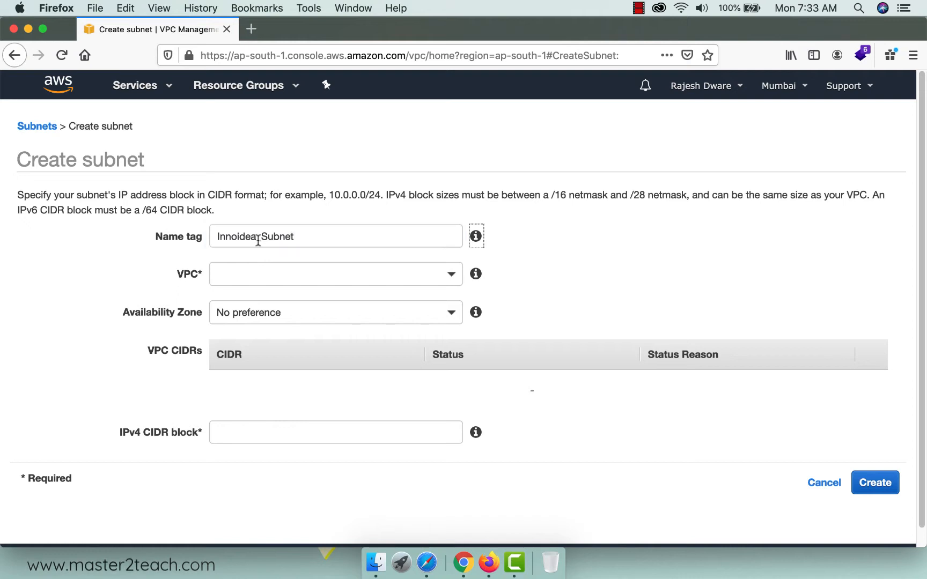
pyautogui.click(368, 273)
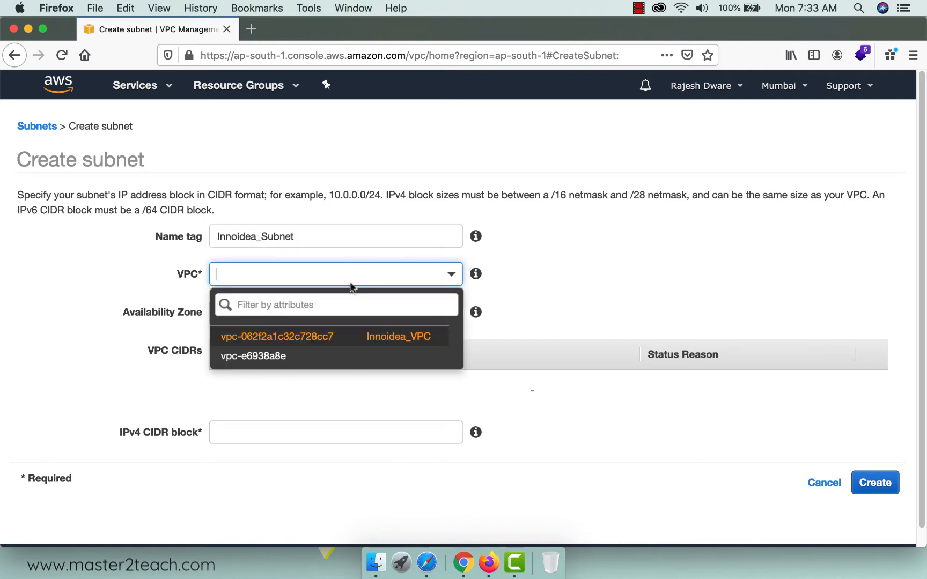
pyautogui.click(395, 338)
pyautogui.click(448, 313)
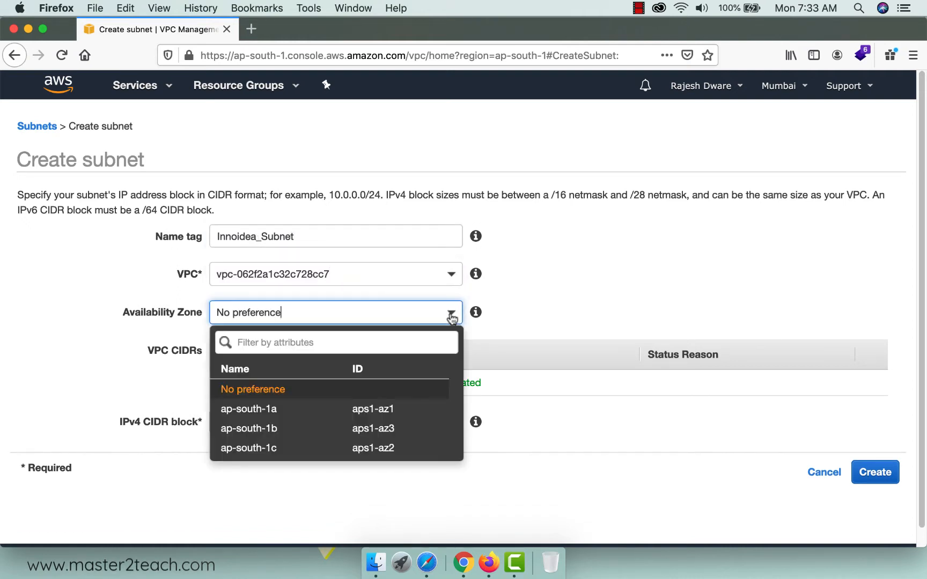
pyautogui.click(258, 411)
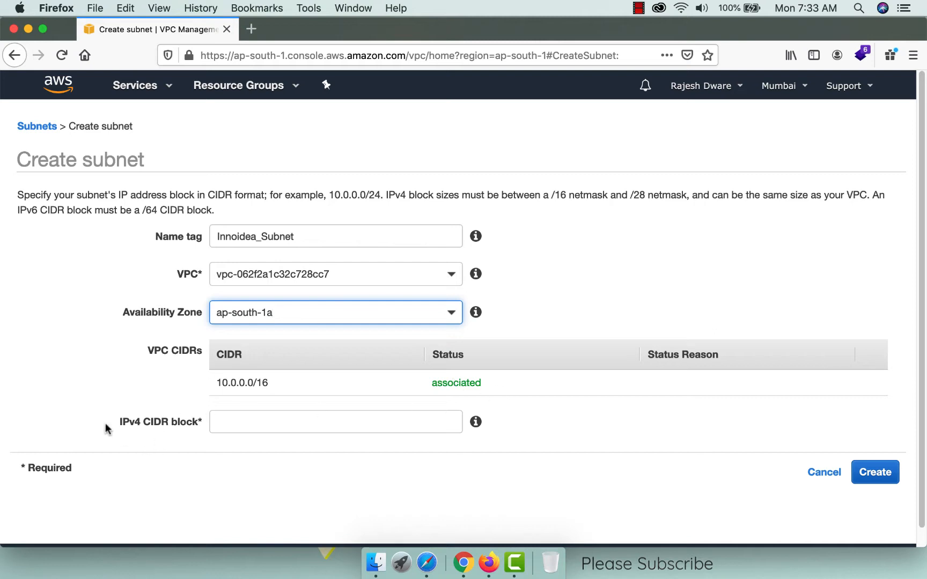
# Give the subnet IPv4 CIDR 10.0.0.0/16 and create it.
pyautogui.moveTo(477, 423)
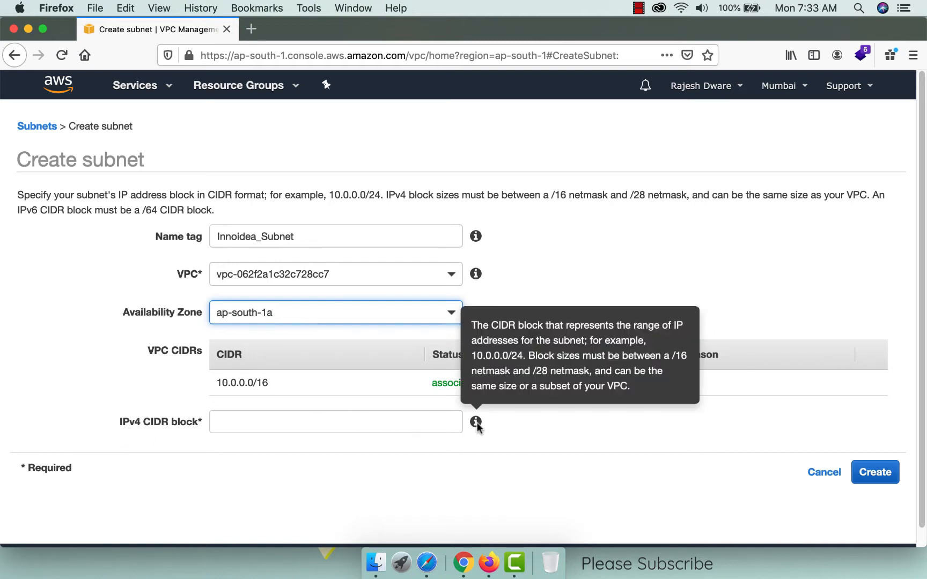
pyautogui.click(343, 424)
pyautogui.write('1')
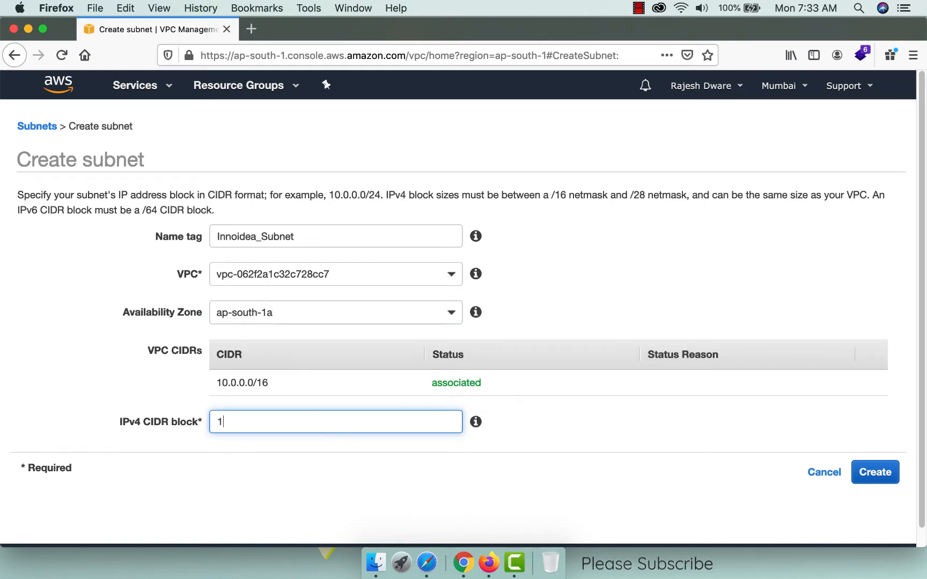
pyautogui.write('0.0.0.0/16')
pyautogui.click(875, 473)
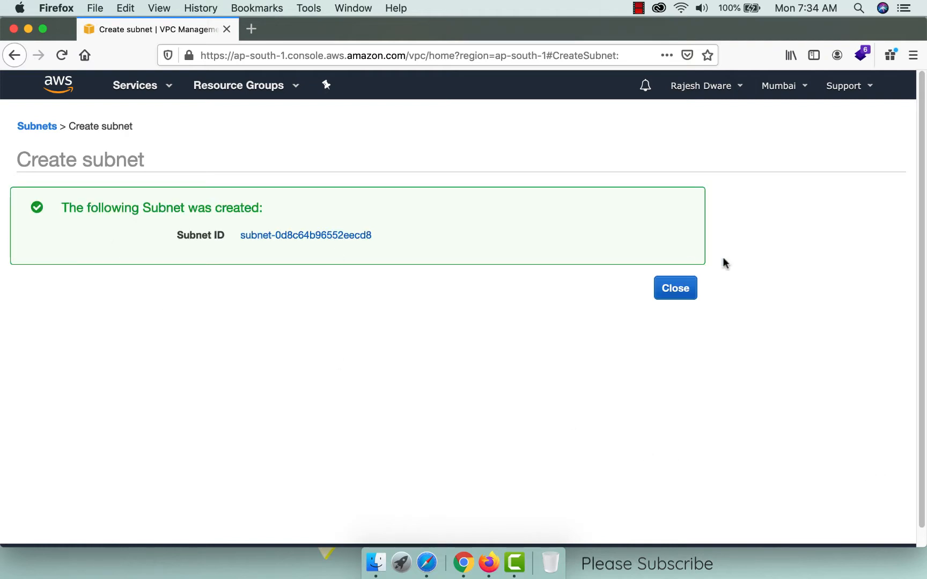
pyautogui.click(666, 292)
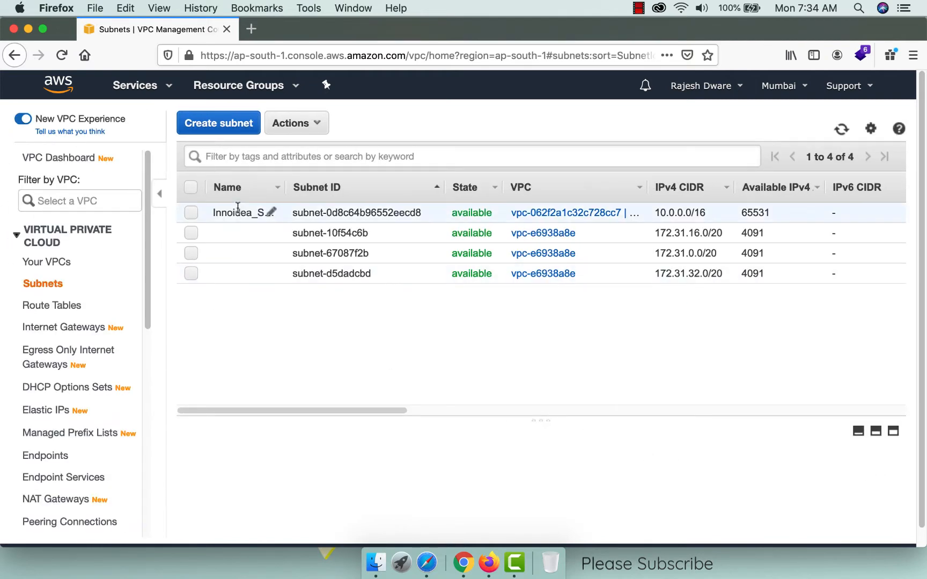
# Identify which route table belongs to Innoidea_VPC by checking its VPC in another tab.
pyautogui.click(63, 308)
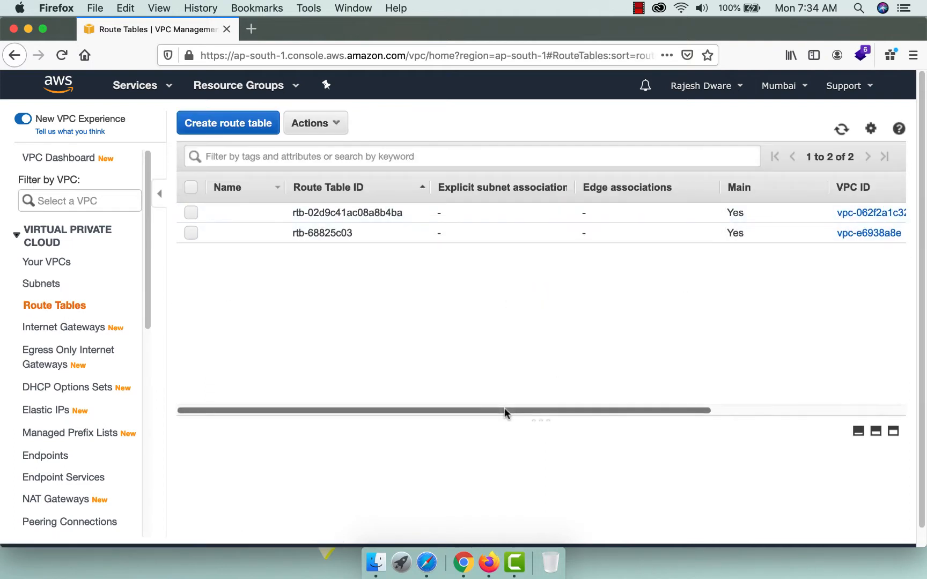
pyautogui.moveTo(504, 410); pyautogui.dragTo(835, 411)
pyautogui.keyDown('super'); pyautogui.click(692, 217); pyautogui.keyUp('super')
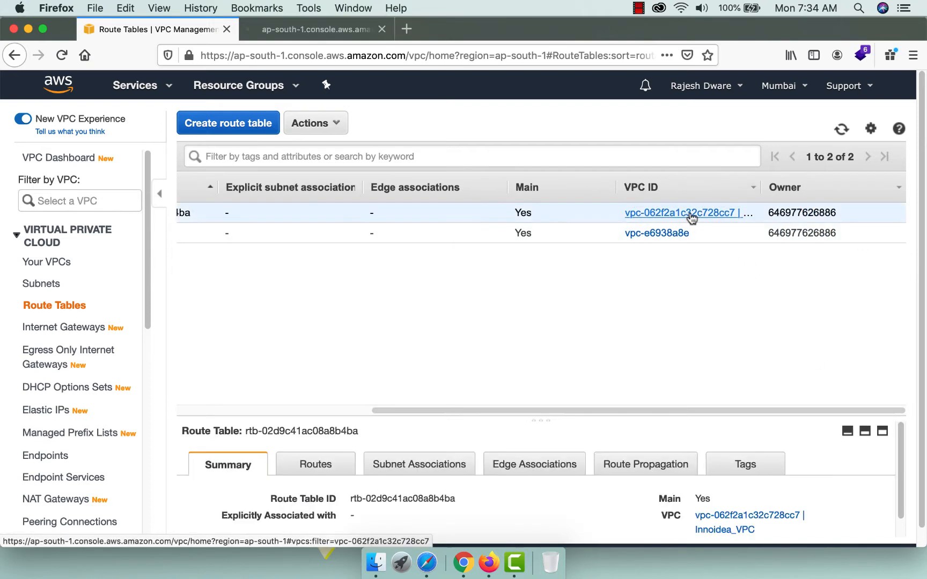
pyautogui.click(316, 31)
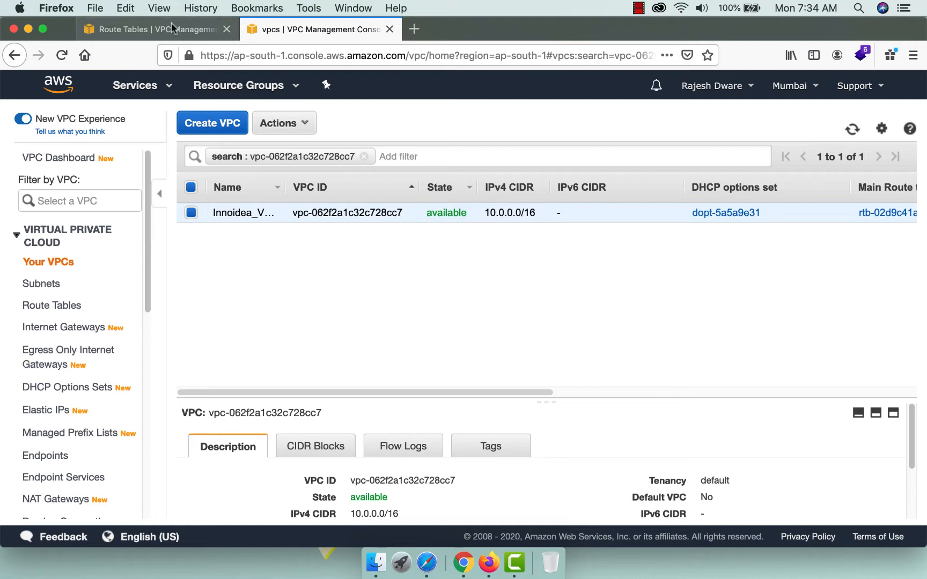
pyautogui.click(172, 31)
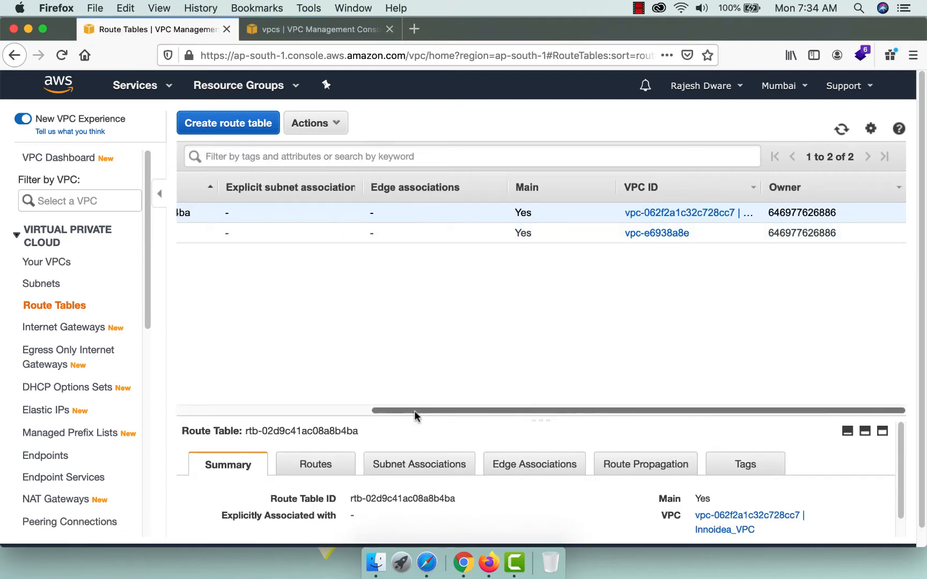
pyautogui.moveTo(416, 411); pyautogui.dragTo(203, 384)
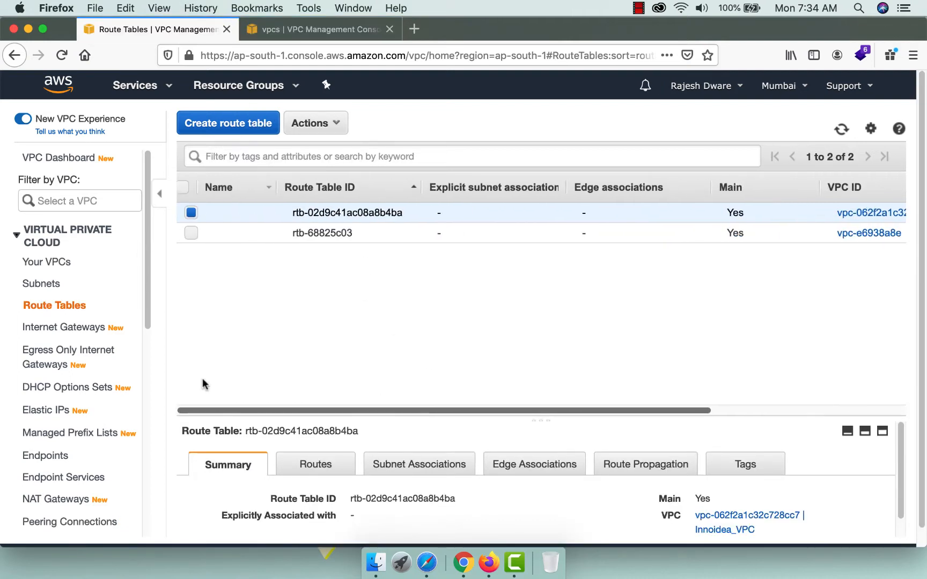
# Rename that route table to Innoidea_RouteTable and display its routes.
pyautogui.click(273, 214)
pyautogui.write('In')
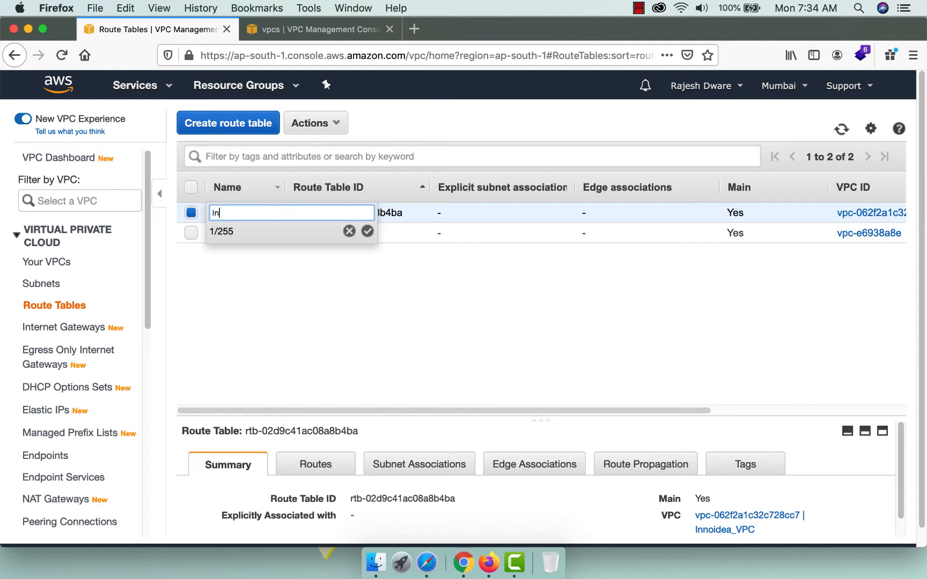
pyautogui.write('noidea_RouteTable')
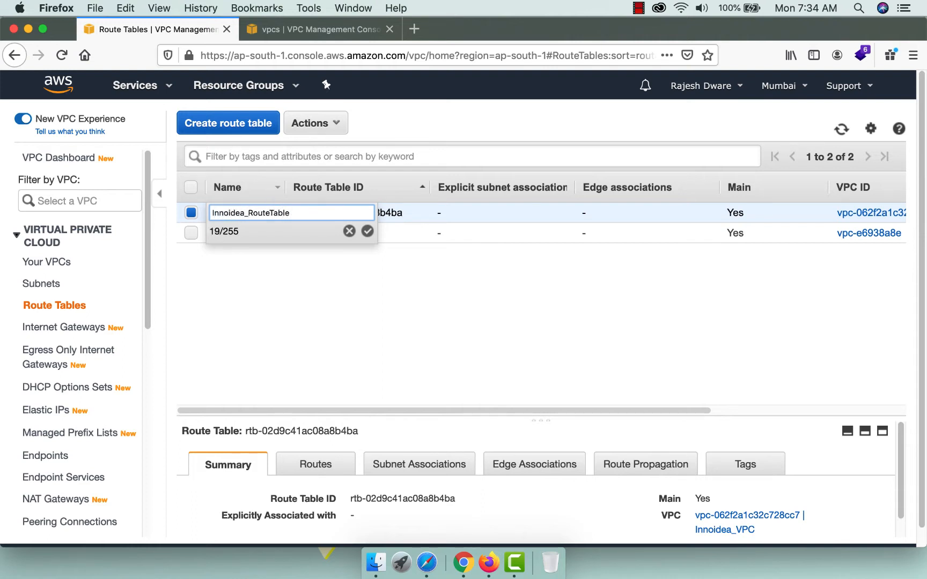
pyautogui.click(367, 232)
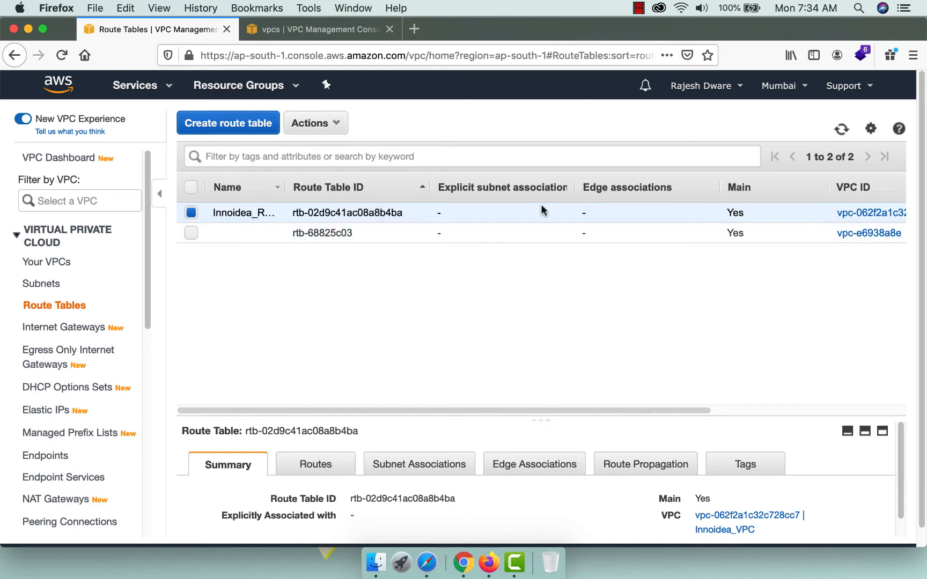
pyautogui.click(314, 463)
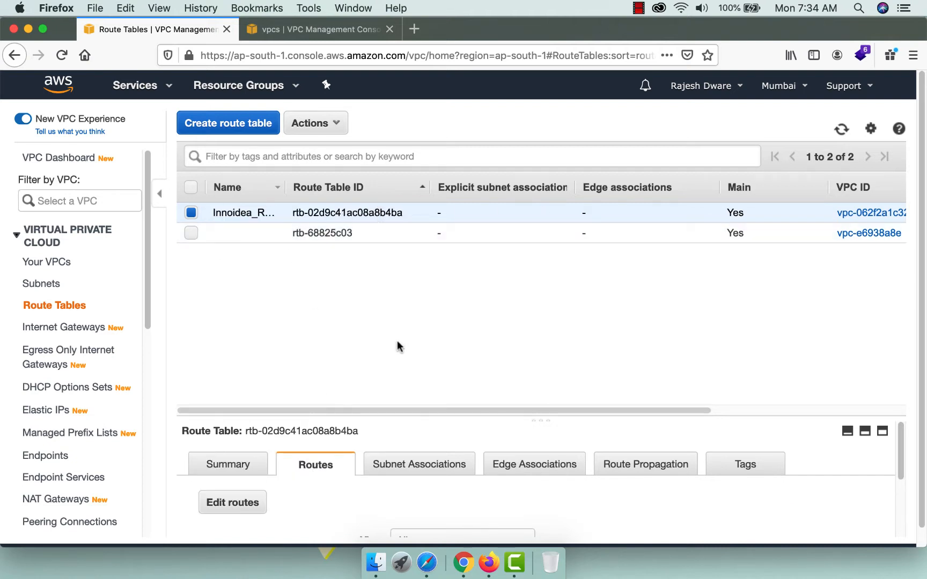
pyautogui.scroll(-1, 248, 486)
# Add a 0.0.0.0/0 route targeting internet gateway igw-08531b31f53fb44af and save it.
pyautogui.click(231, 504)
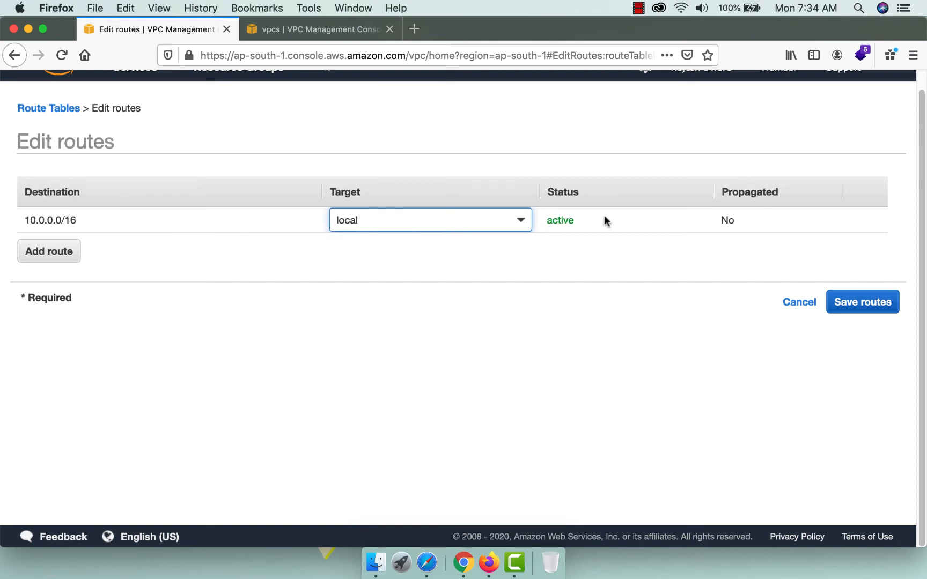
pyautogui.click(35, 251)
pyautogui.write('0')
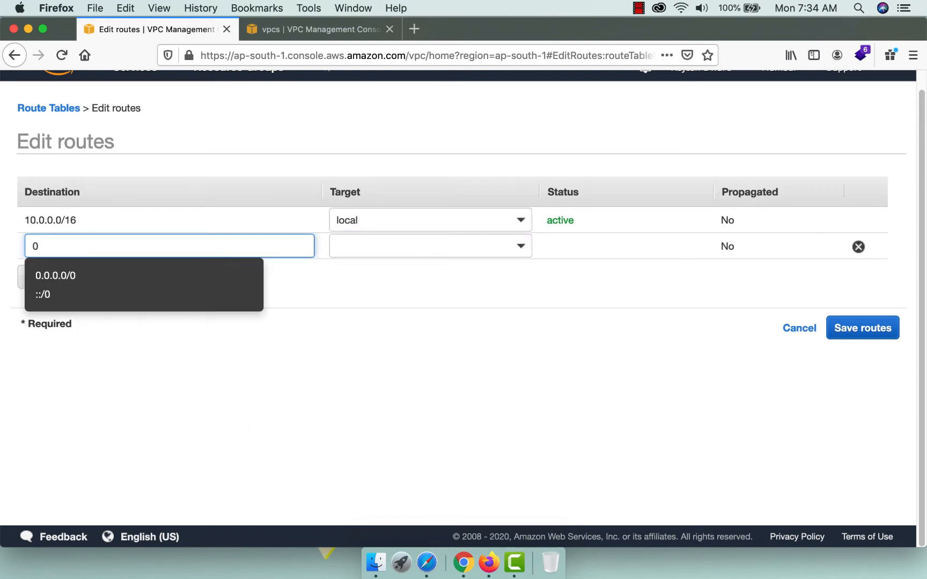
pyautogui.click(43, 277)
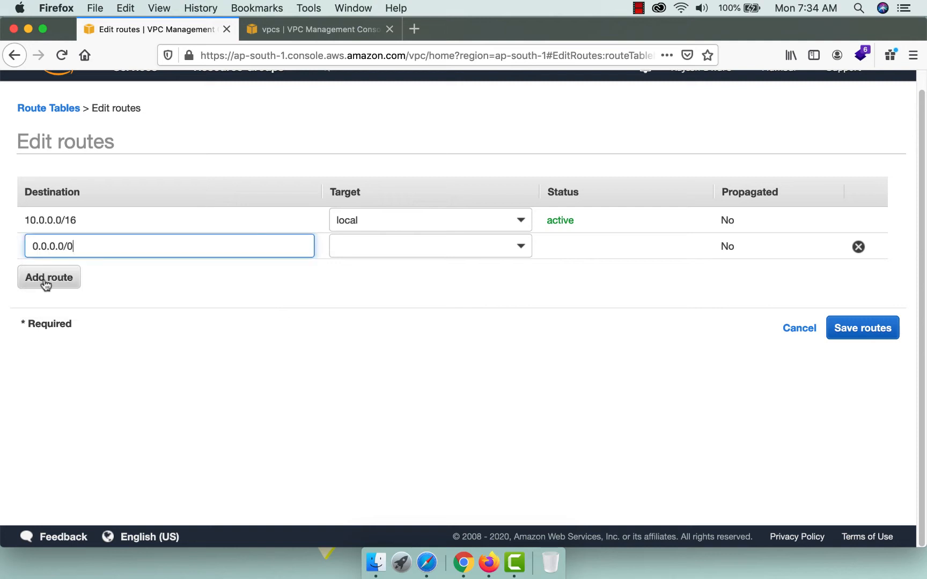
pyautogui.click(376, 245)
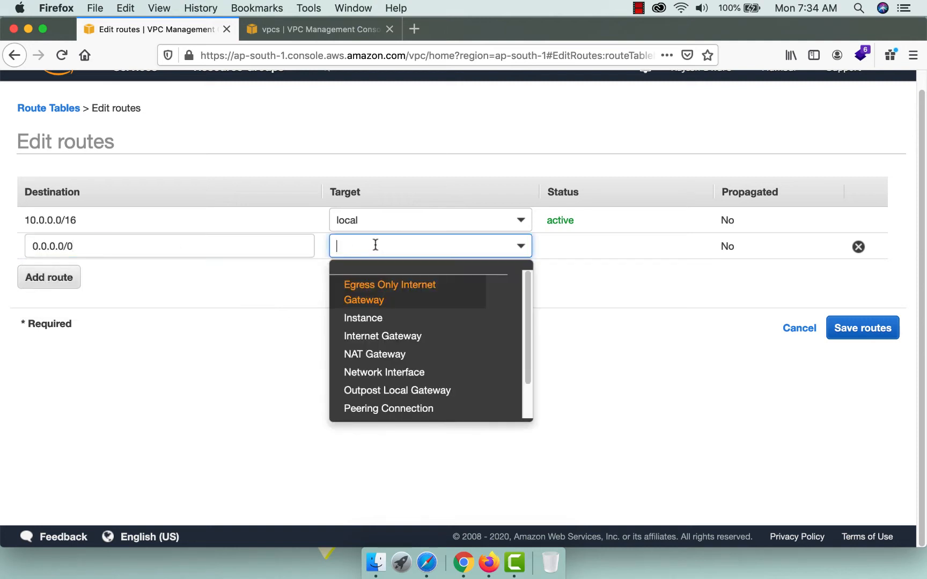
pyautogui.click(386, 335)
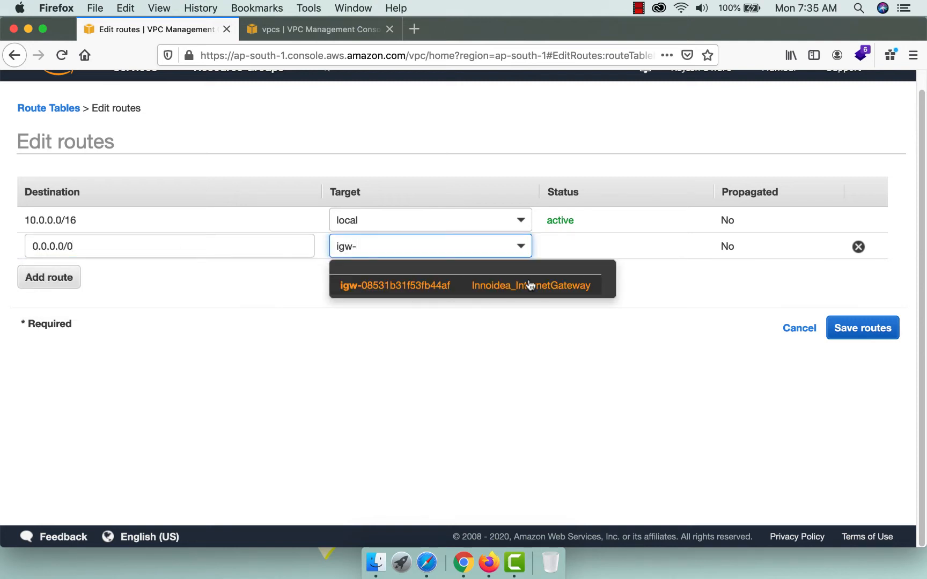
pyautogui.click(518, 289)
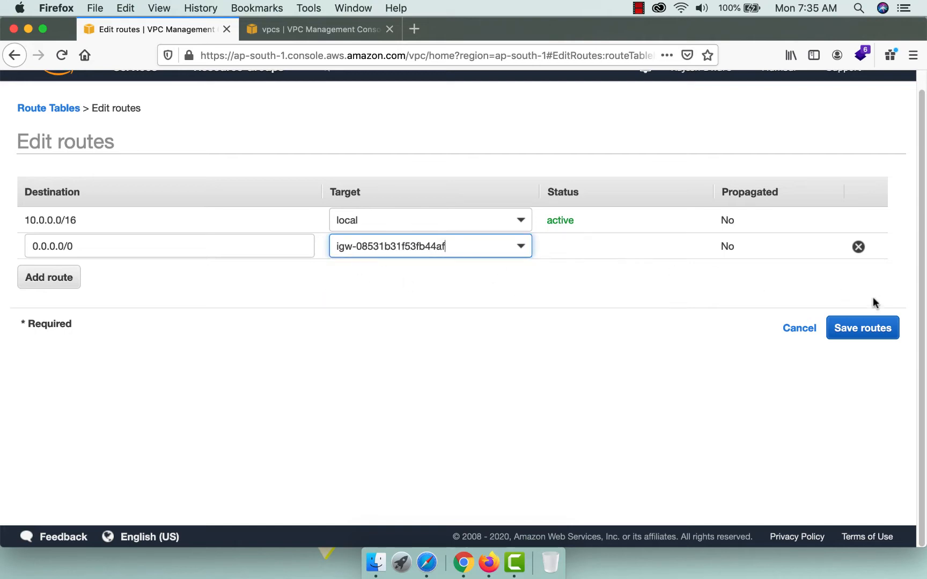
pyautogui.click(860, 328)
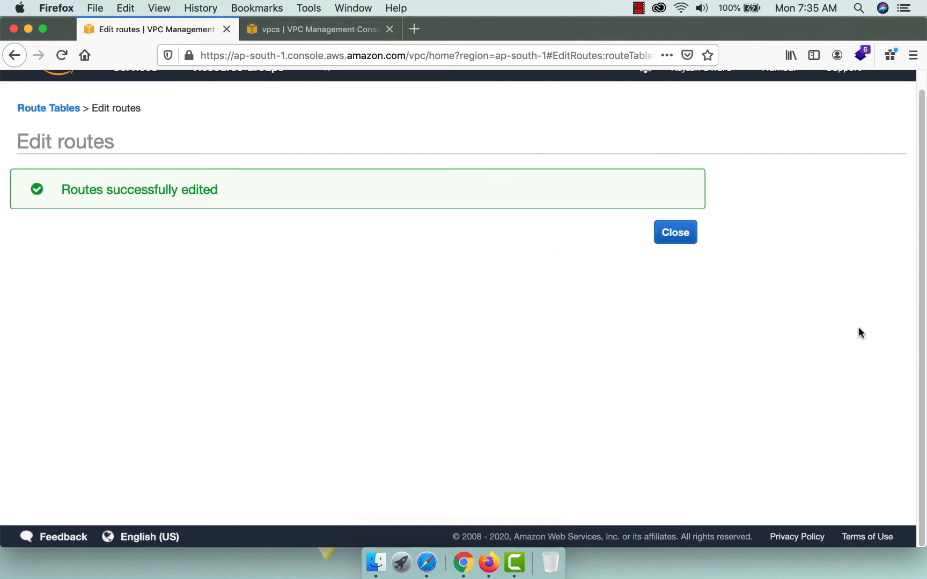
pyautogui.click(692, 233)
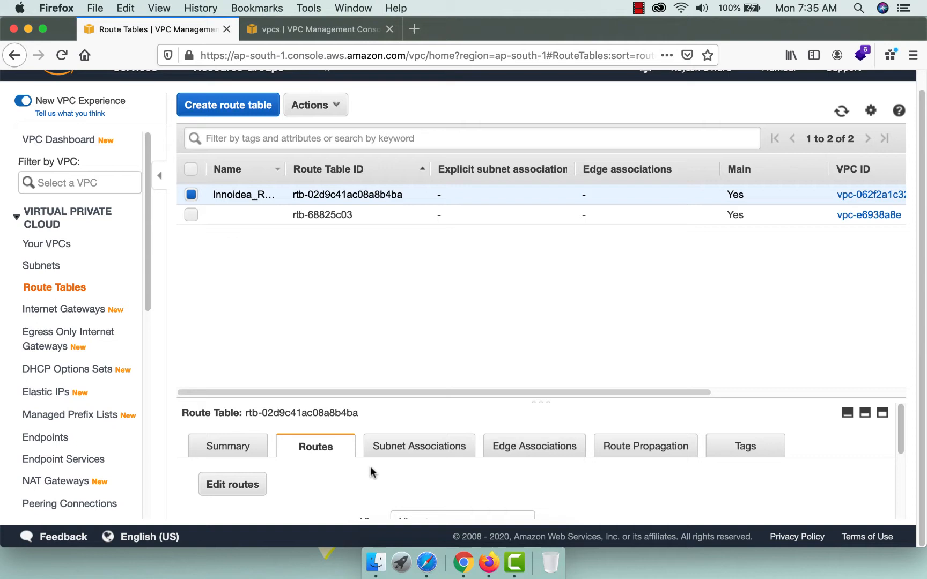
# Explicitly associate subnet-0d8c64b96552eecd8 with the route table, then return to Your VPCs.
pyautogui.click(395, 452)
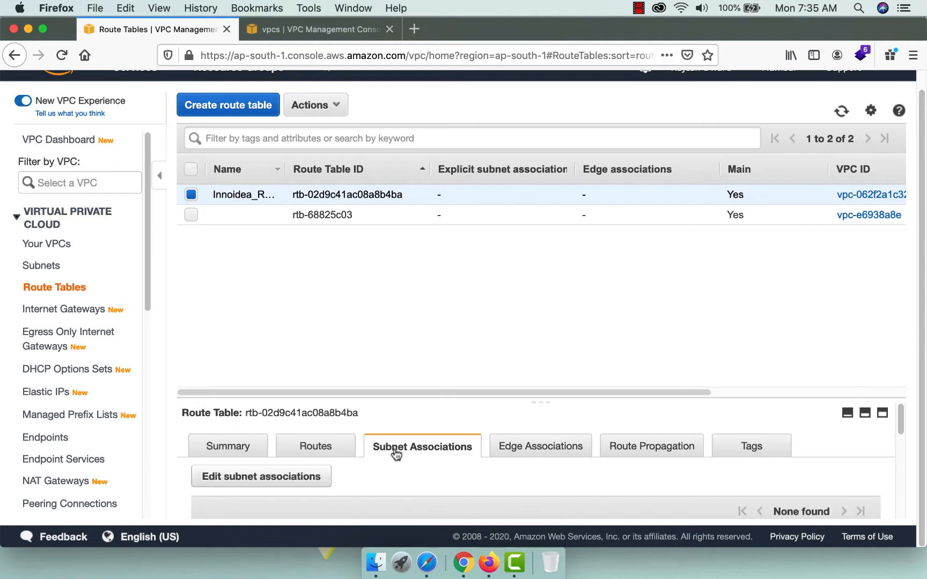
pyautogui.click(272, 476)
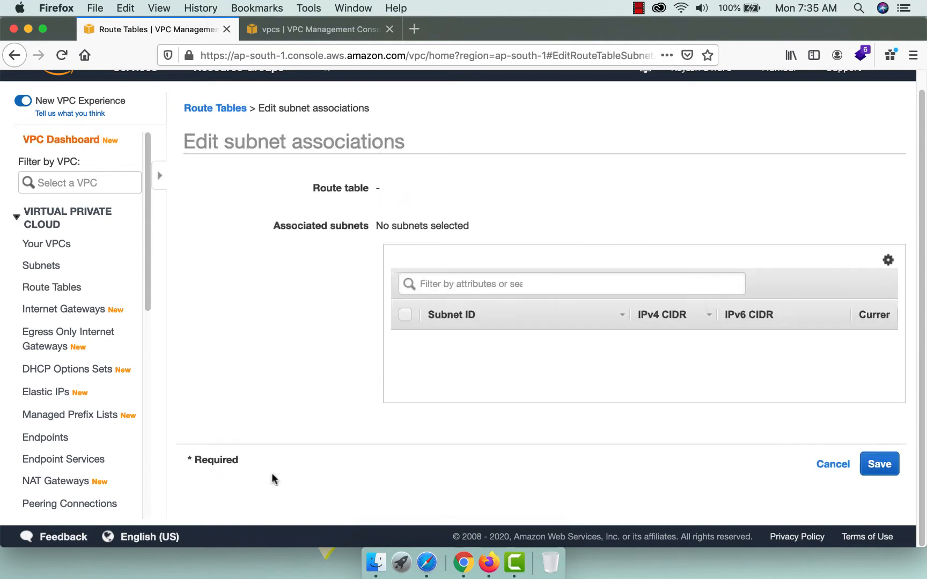
pyautogui.click(238, 340)
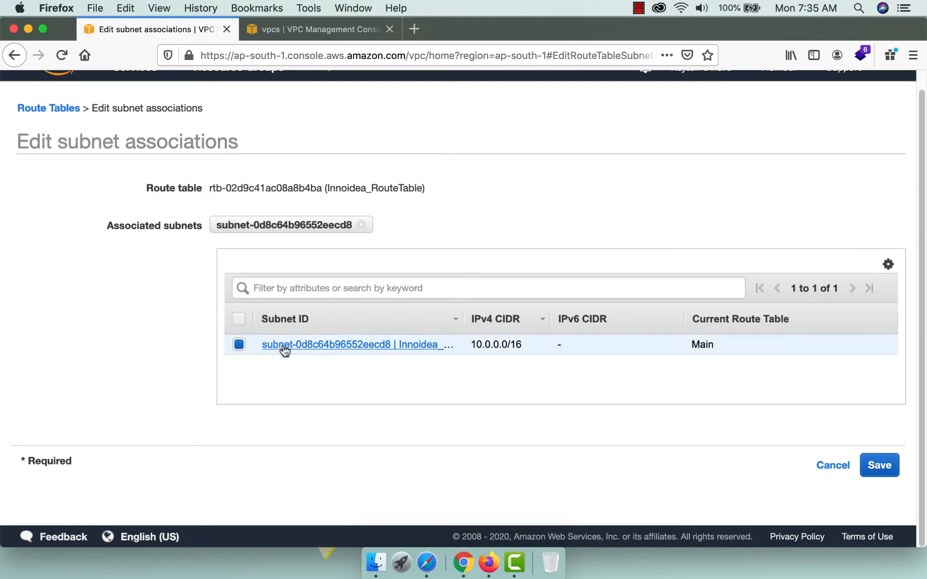
pyautogui.click(879, 461)
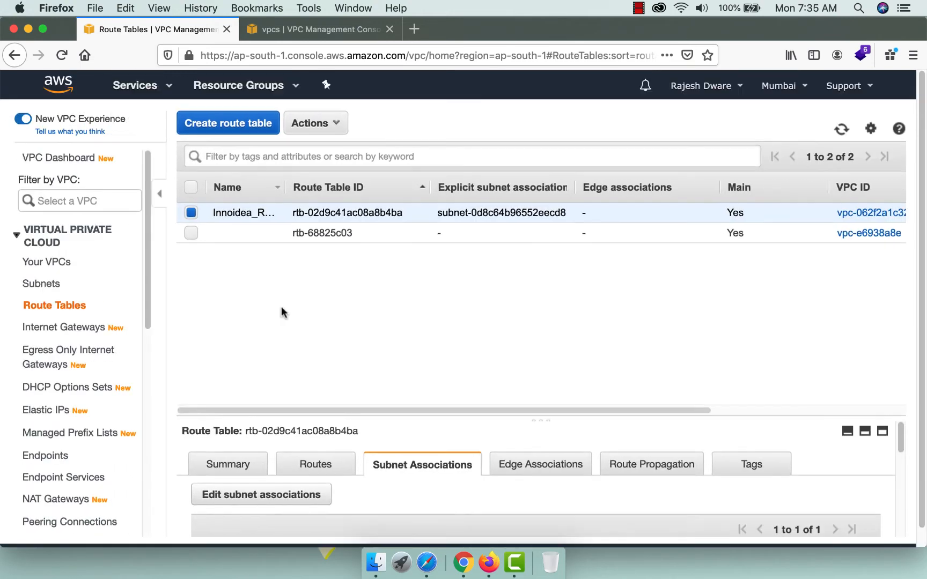
pyautogui.click(50, 264)
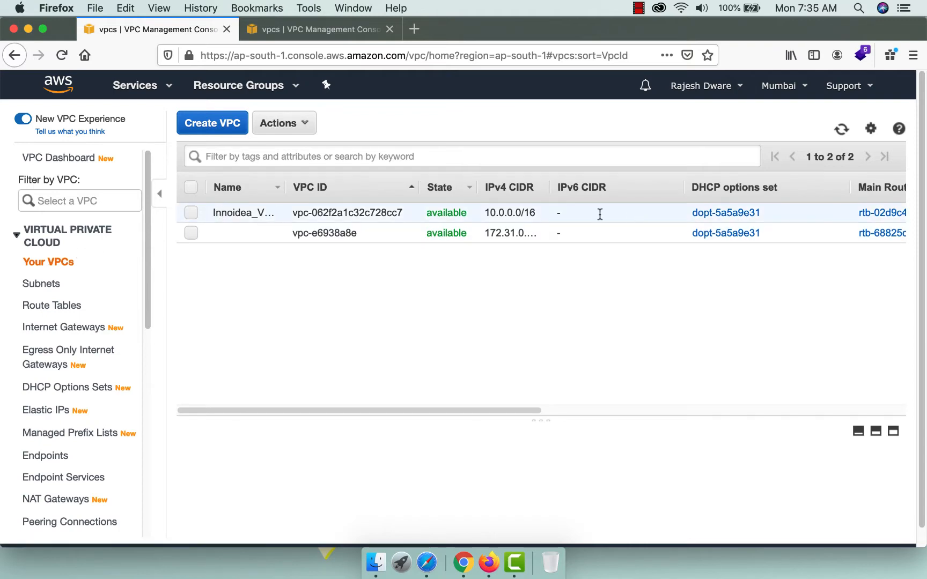
# Open the EC2 console's Instances list in a new tab, closing the duplicate VPC tab.
pyautogui.click(140, 86)
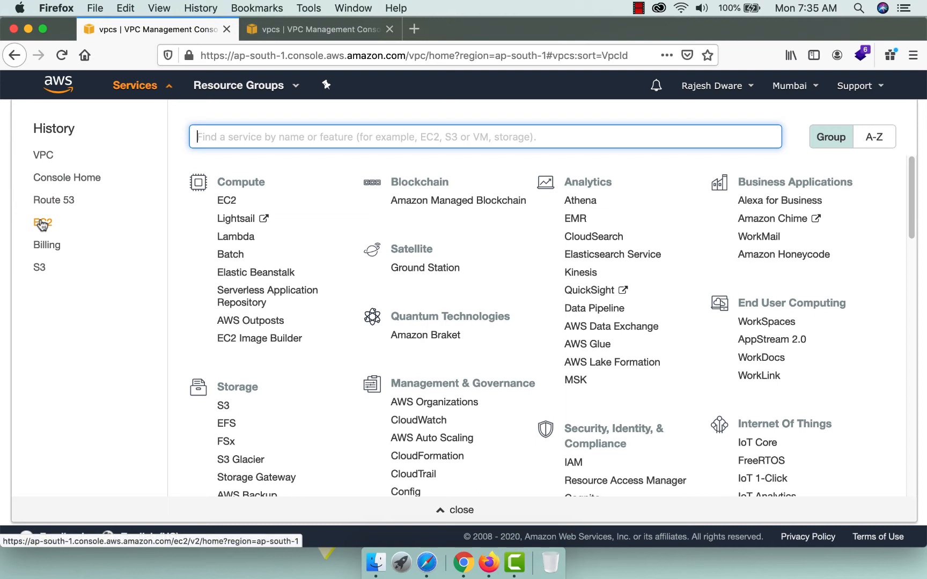
pyautogui.keyDown('super'); pyautogui.click(42, 223); pyautogui.keyUp('super')
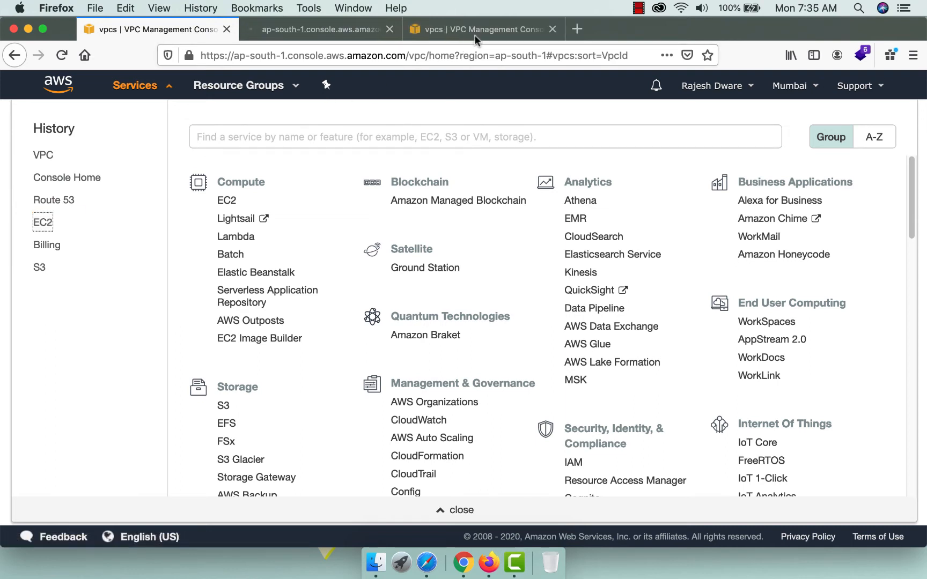
pyautogui.click(552, 29)
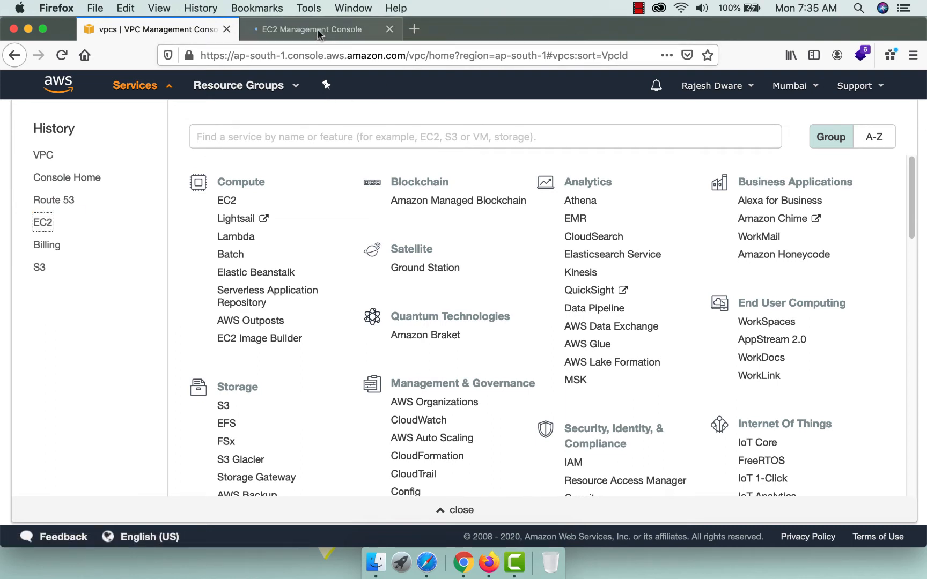
pyautogui.click(318, 31)
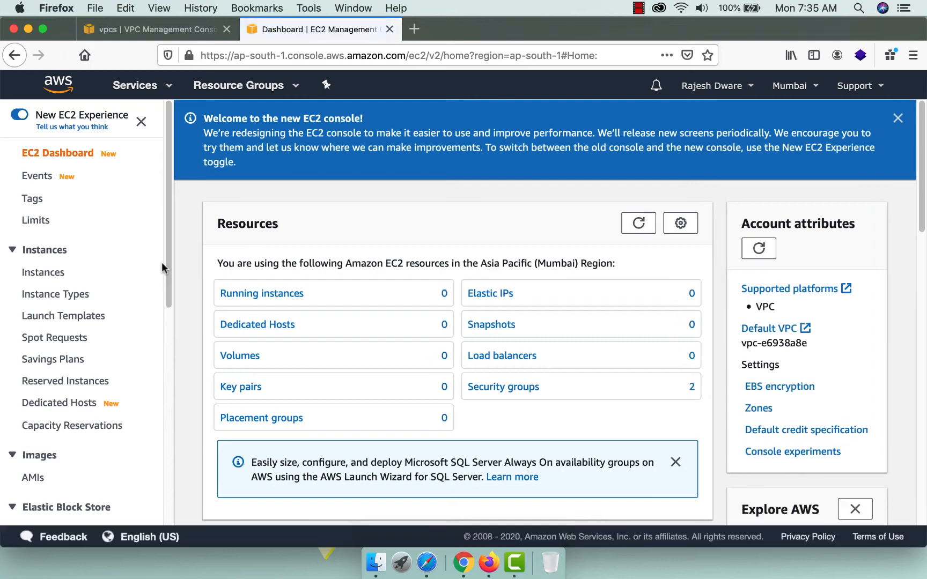
pyautogui.click(47, 273)
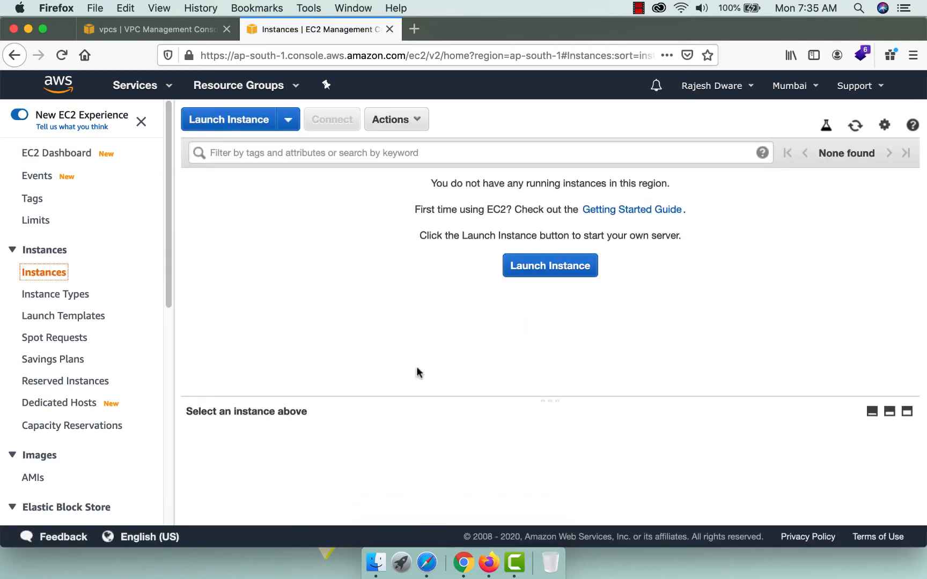
# Launch a new instance using the Ubuntu Server 16.04 LTS AMI.
pyautogui.click(545, 267)
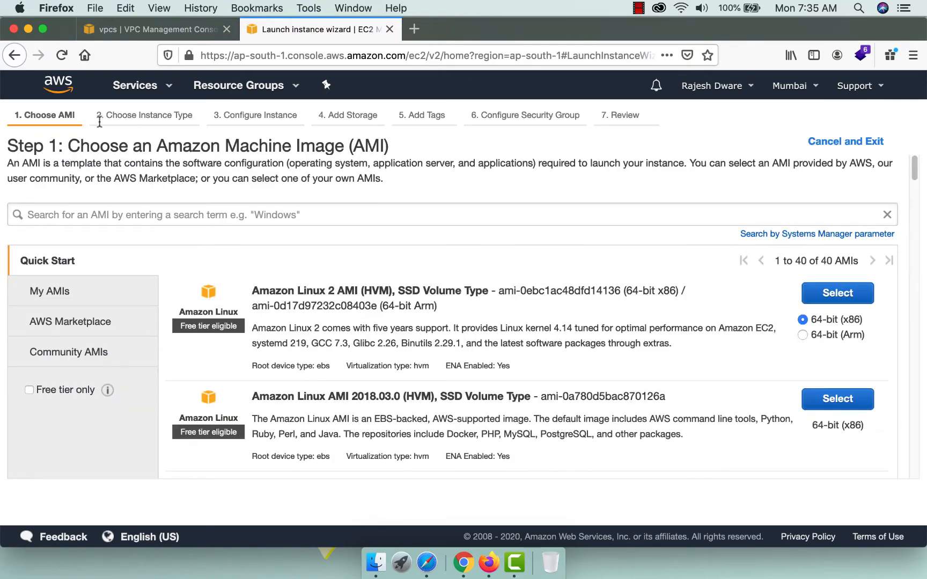
pyautogui.scroll(-8, 396, 354)
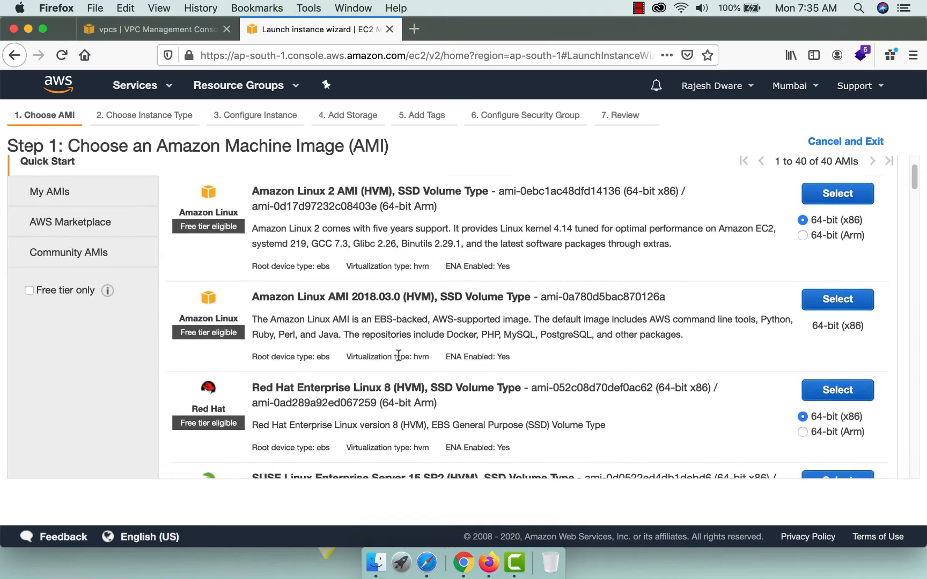
pyautogui.scroll(-10, 398, 355)
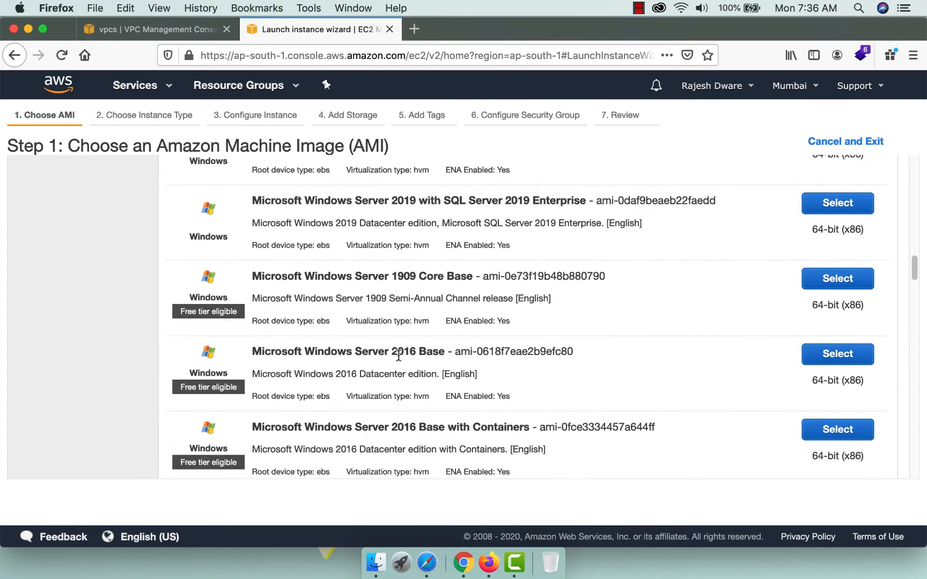
pyautogui.scroll(-10, 398, 356)
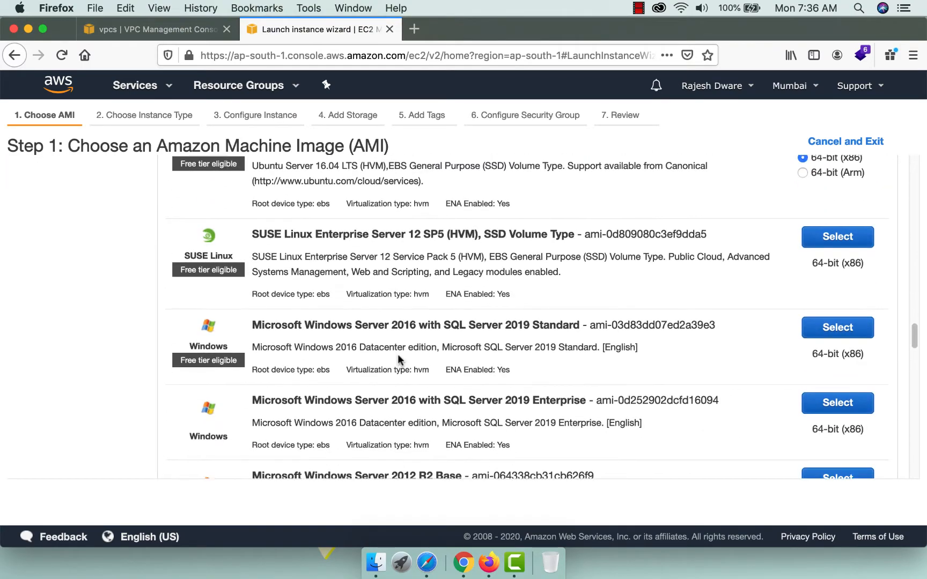
pyautogui.scroll(2, 399, 359)
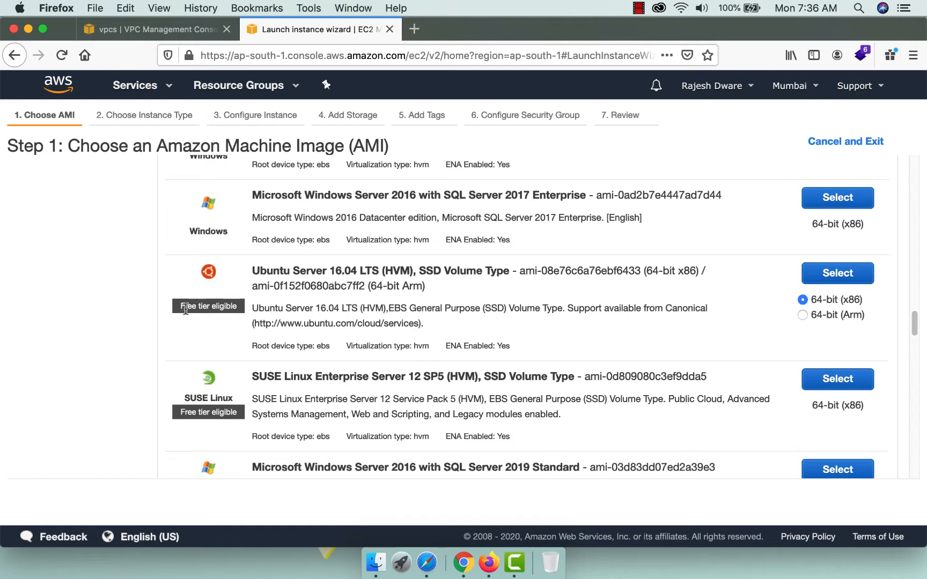
pyautogui.click(838, 273)
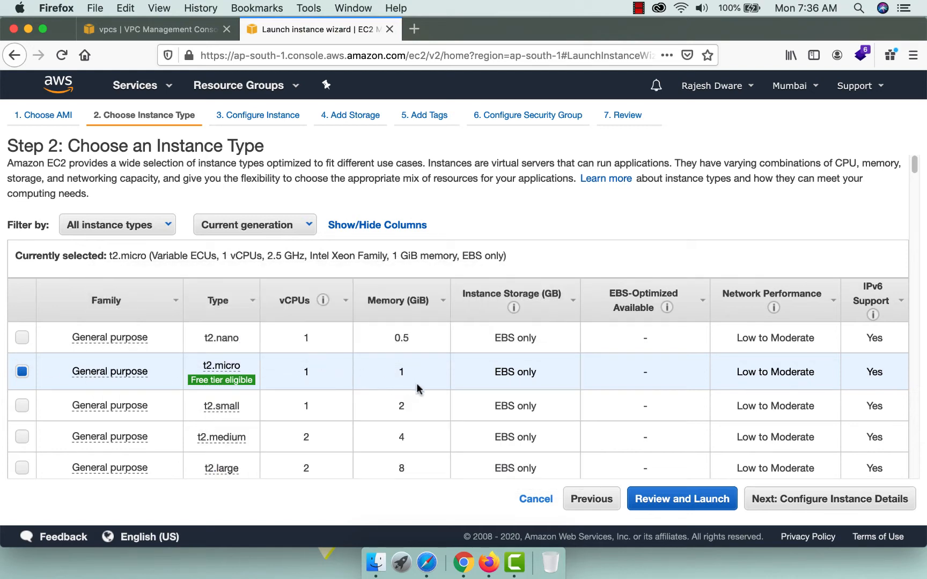
# Keep t2.micro, place the instance in Innoidea_VPC, and enable Auto-assign Public IP.
pyautogui.click(808, 503)
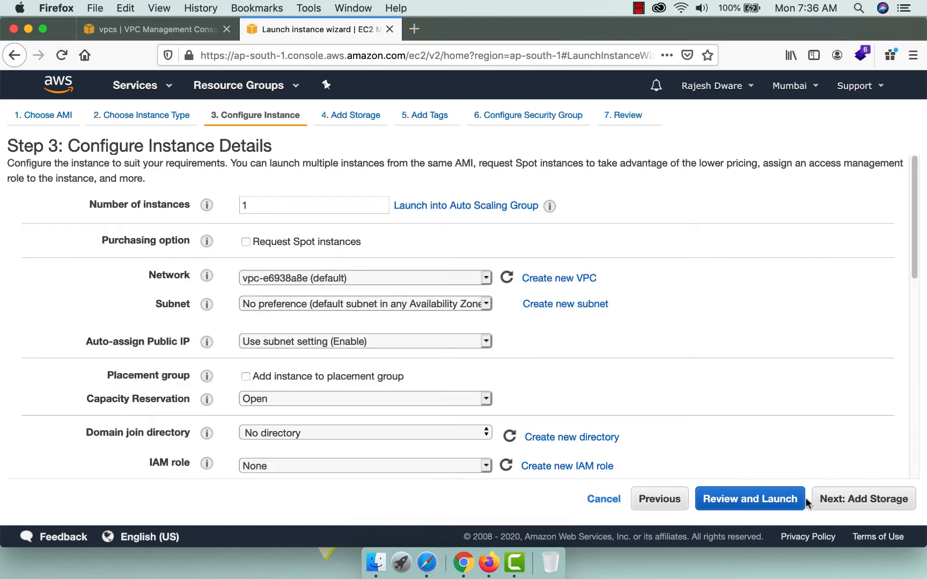
pyautogui.doubleClick(277, 201)
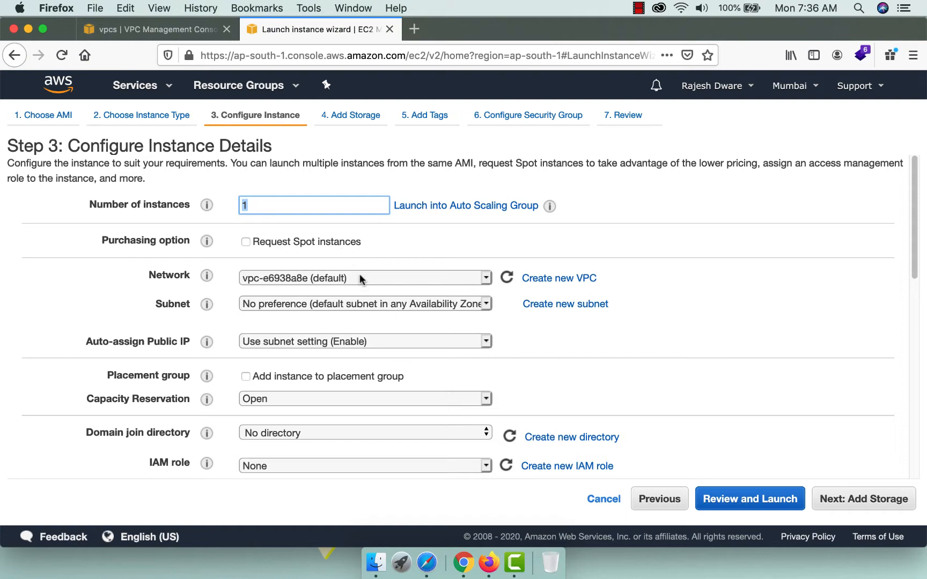
pyautogui.click(394, 283)
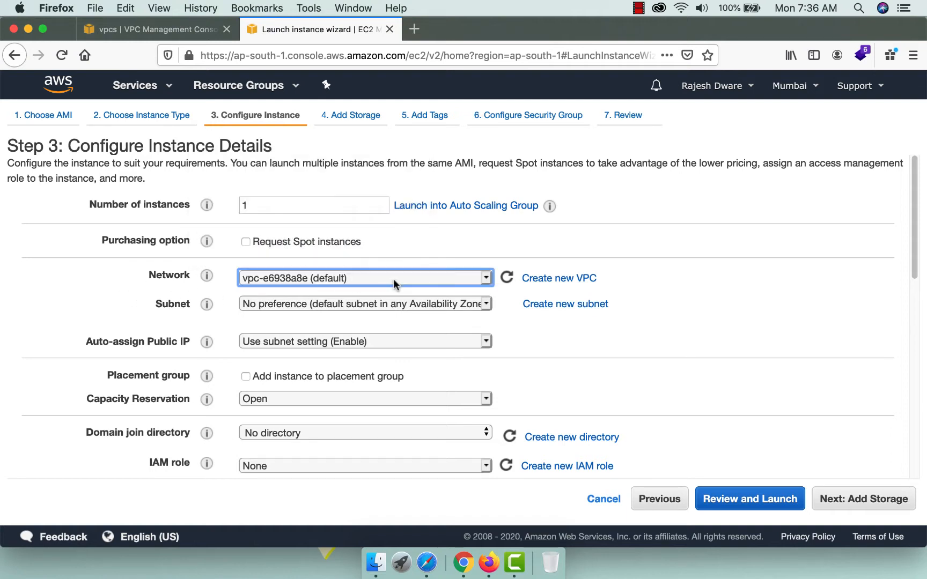
pyautogui.click(387, 262)
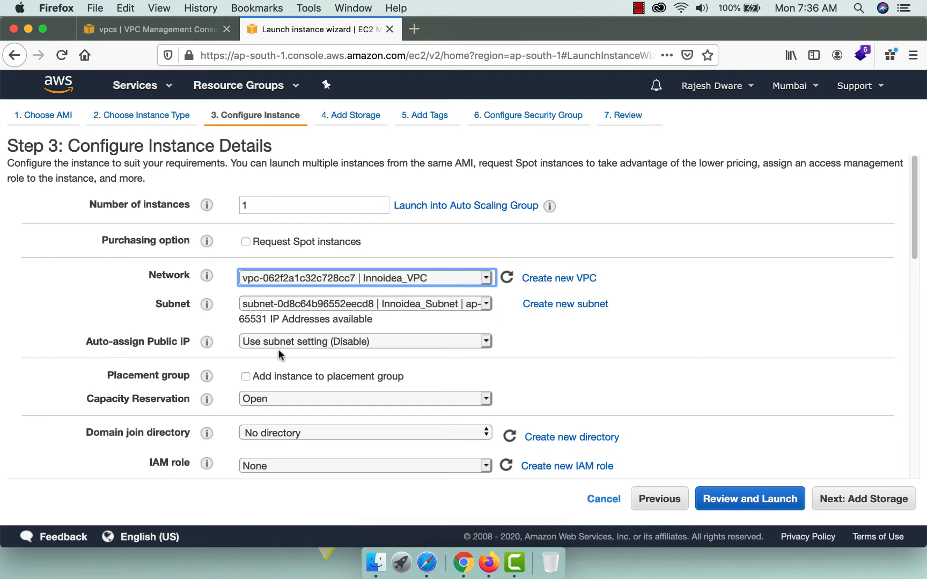
pyautogui.click(292, 343)
pyautogui.click(266, 352)
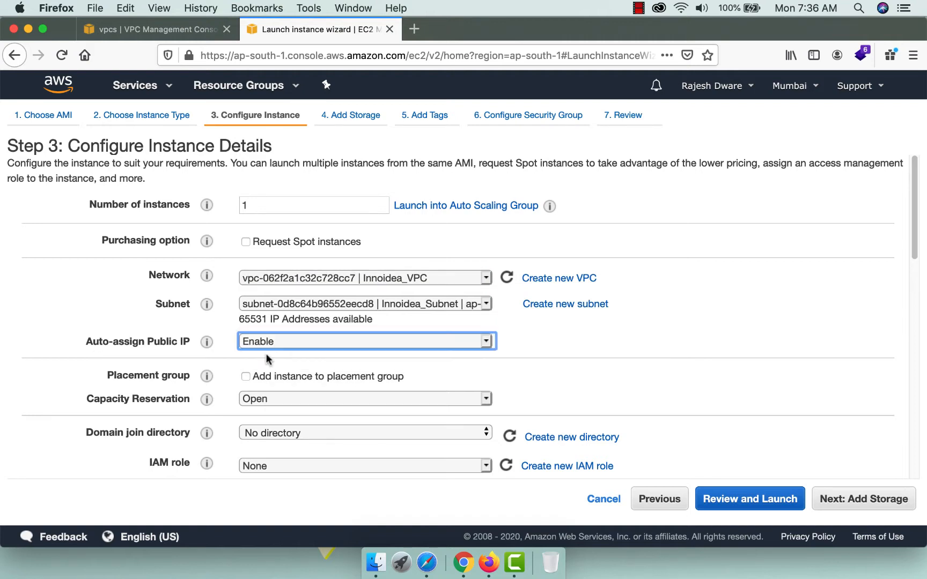
pyautogui.scroll(-4, 369, 451)
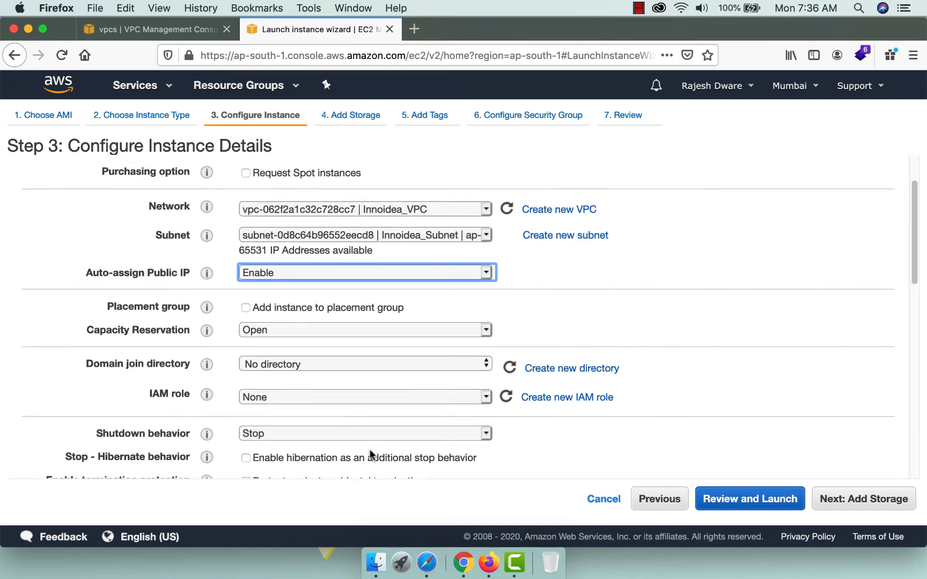
pyautogui.scroll(-8, 323, 405)
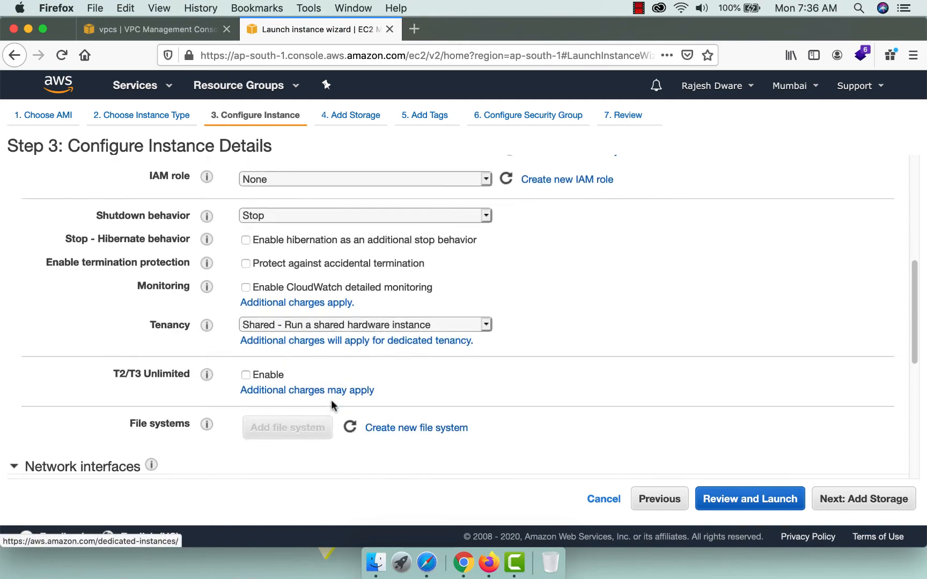
pyautogui.scroll(-6, 323, 405)
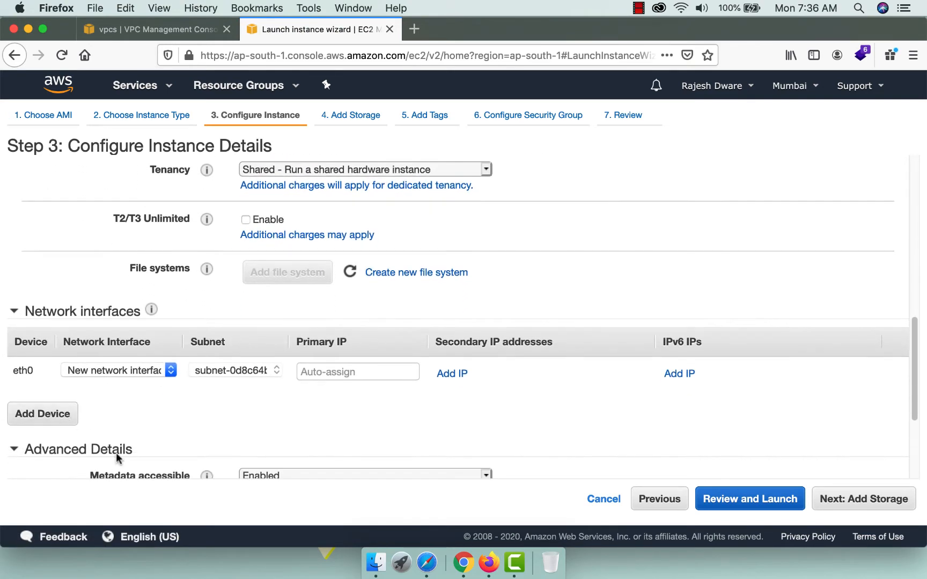
# Set the root volume size to 16 GiB, keeping the gp2 volume type.
pyautogui.click(847, 504)
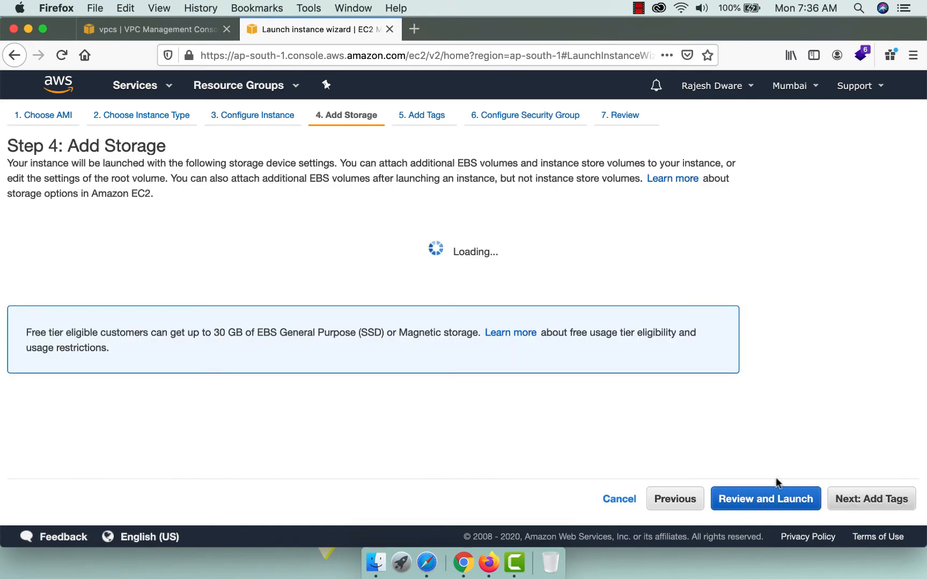
pyautogui.moveTo(329, 284); pyautogui.dragTo(285, 282)
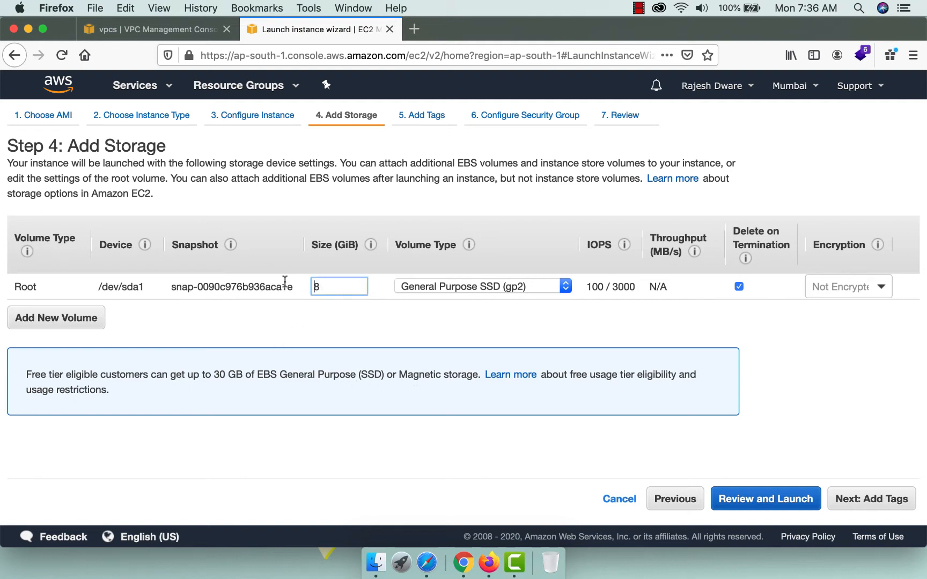
pyautogui.write('16')
pyautogui.click(476, 288)
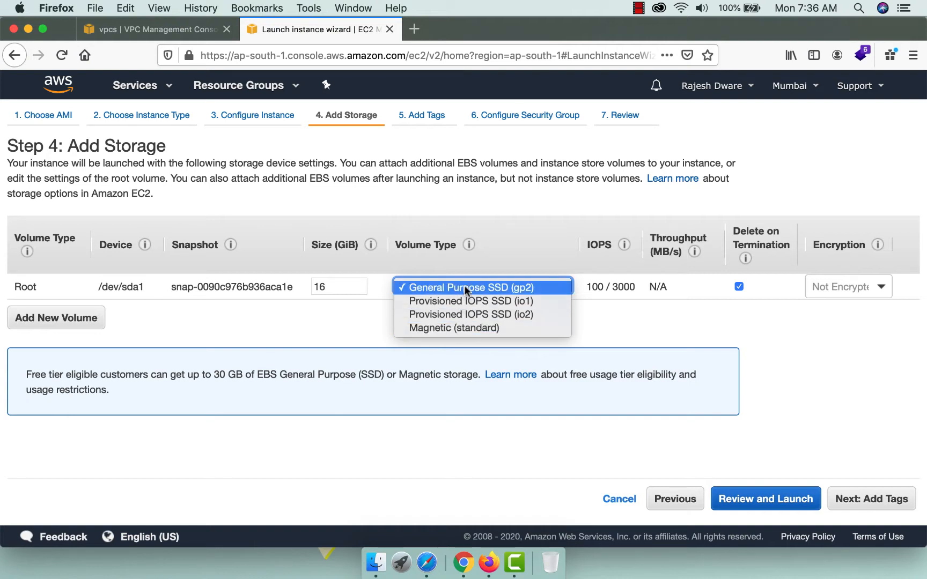
pyautogui.click(466, 290)
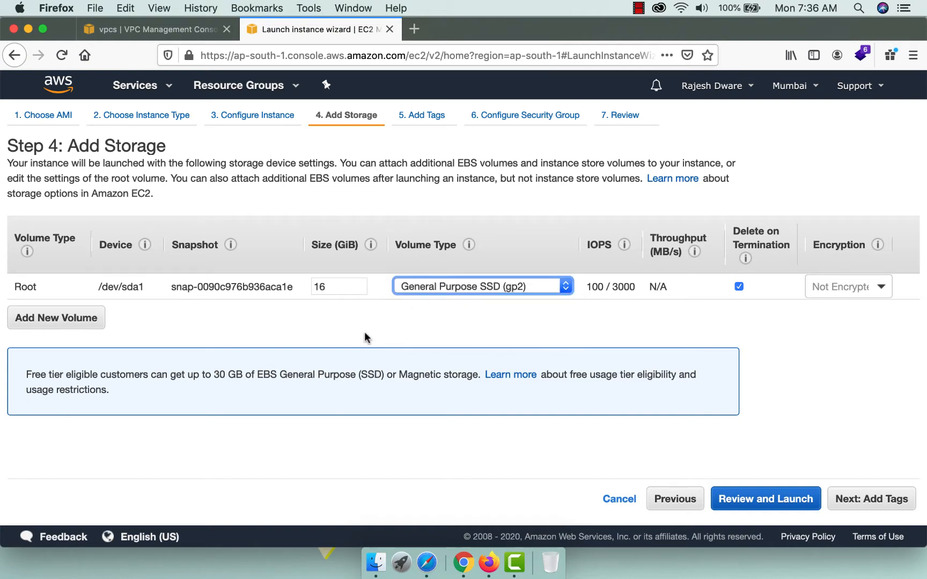
# Tag the instance with Name = Innoidea Business Group.
pyautogui.click(841, 499)
pyautogui.click(36, 344)
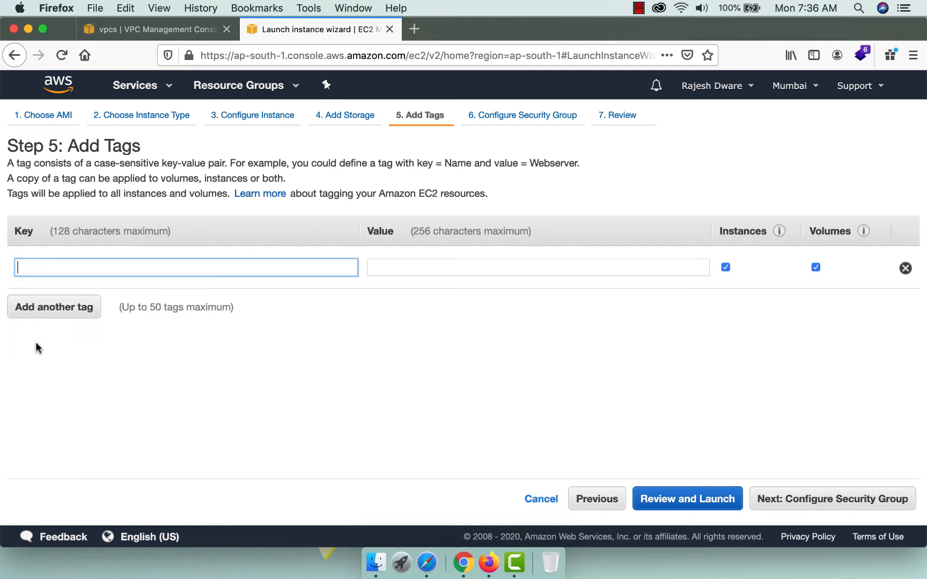
pyautogui.write('Name')
pyautogui.press('Tab')
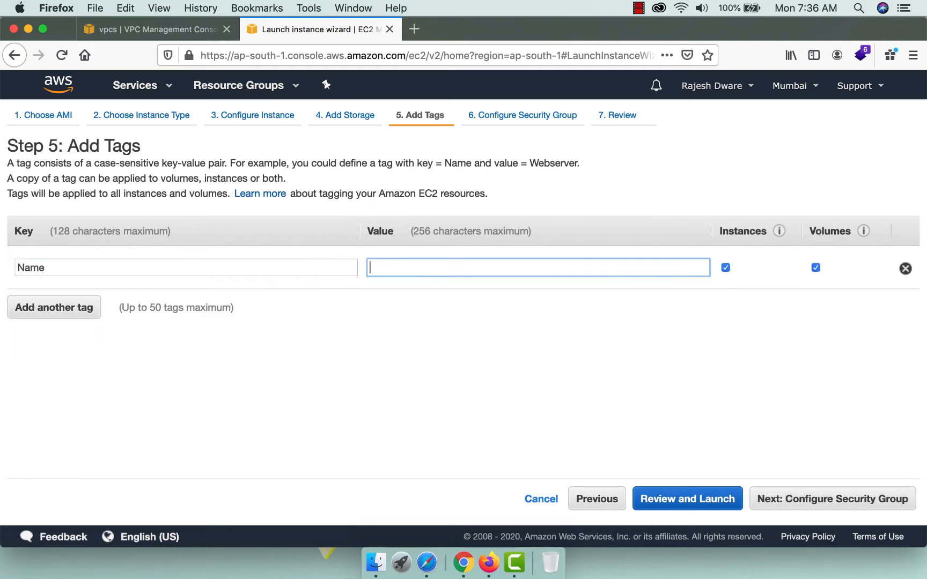
pyautogui.write('Inn')
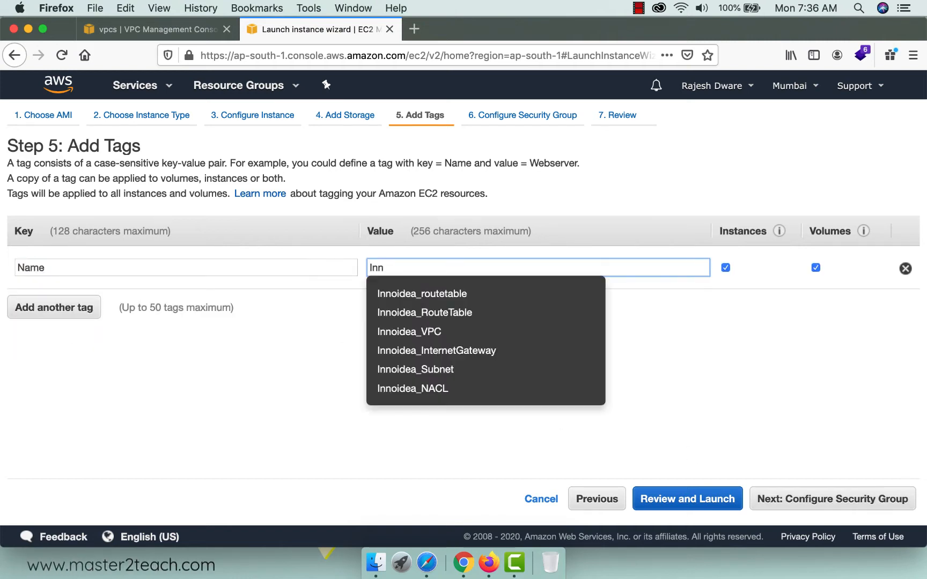
pyautogui.write('oidea Busine')
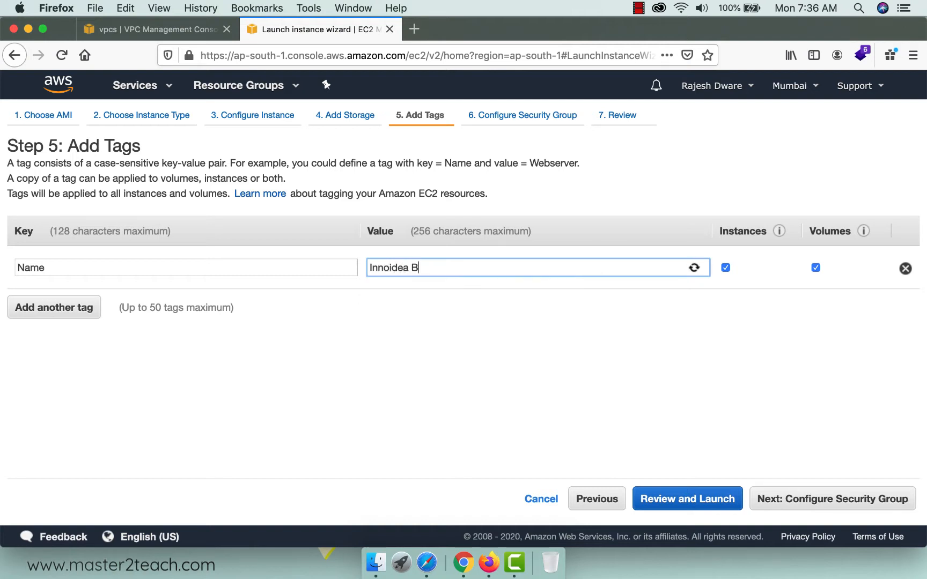
pyautogui.write('ss Group')
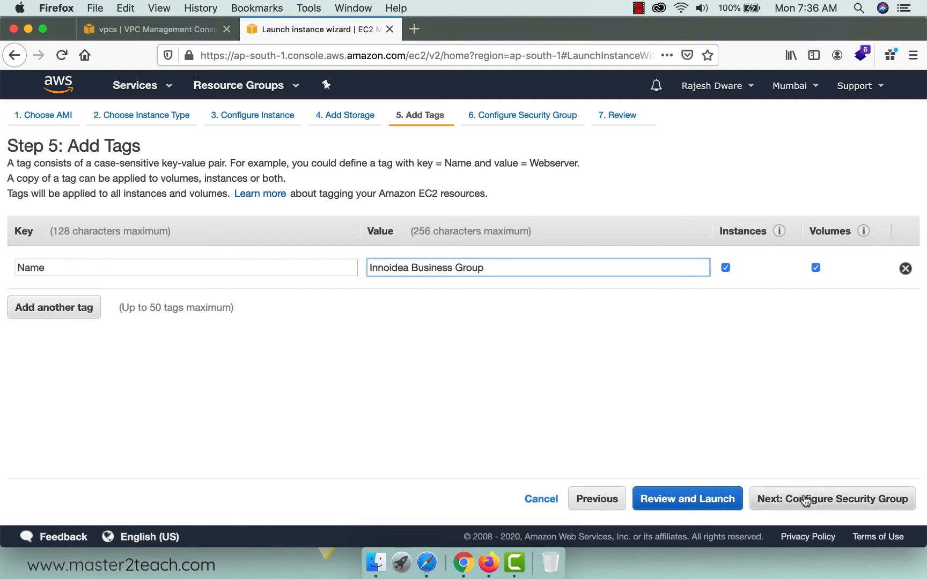
pyautogui.click(794, 499)
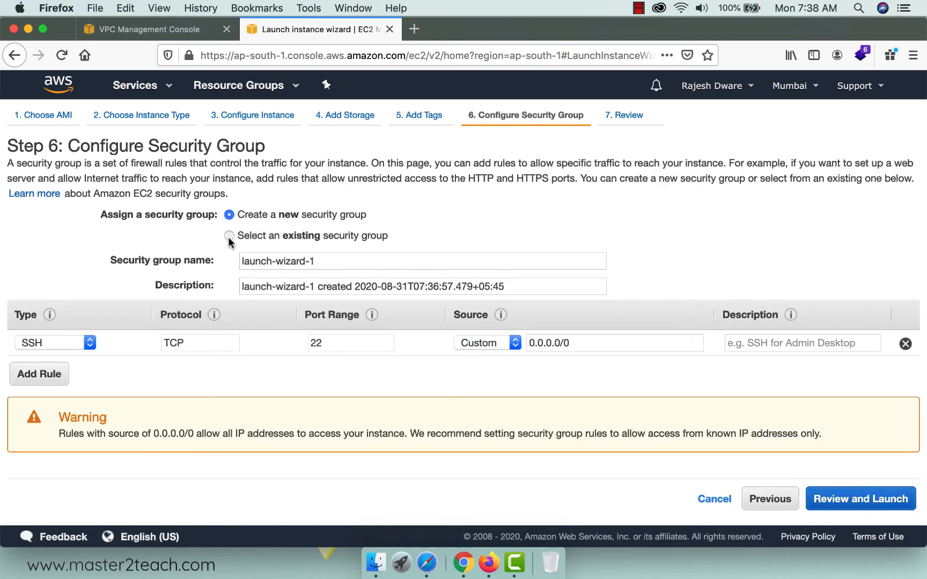
# Assign the existing default security group sg-01c5bc9741bfd9a91 to the instance.
pyautogui.click(229, 236)
pyautogui.click(21, 295)
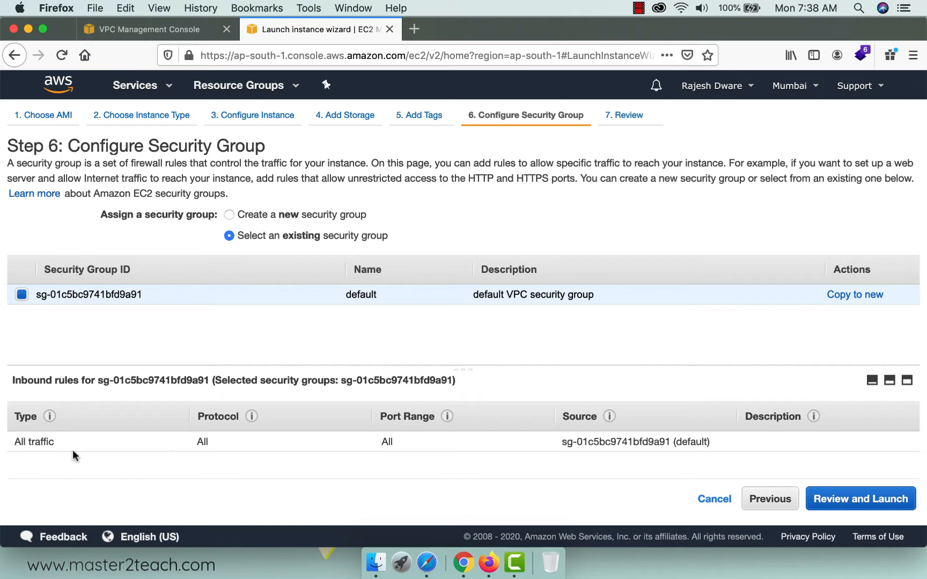
pyautogui.click(154, 29)
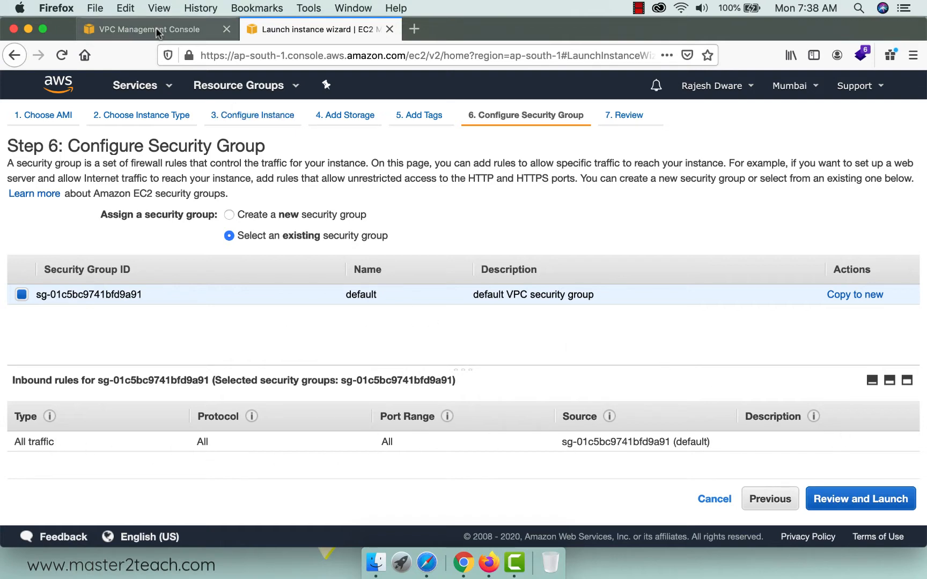
# Rename the custom VPC's default security group to Innoidea_SecurityGroup.
pyautogui.moveTo(343, 226)
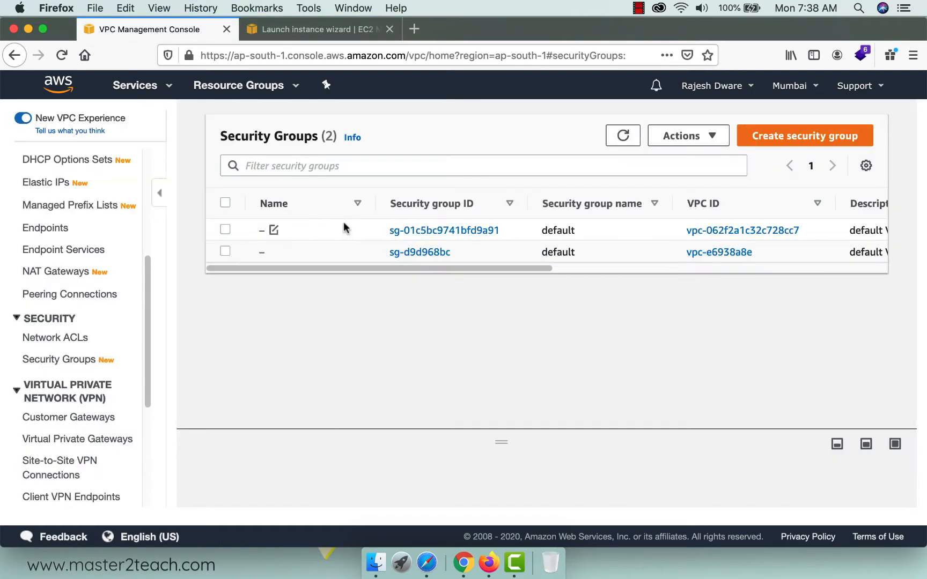
pyautogui.click(274, 229)
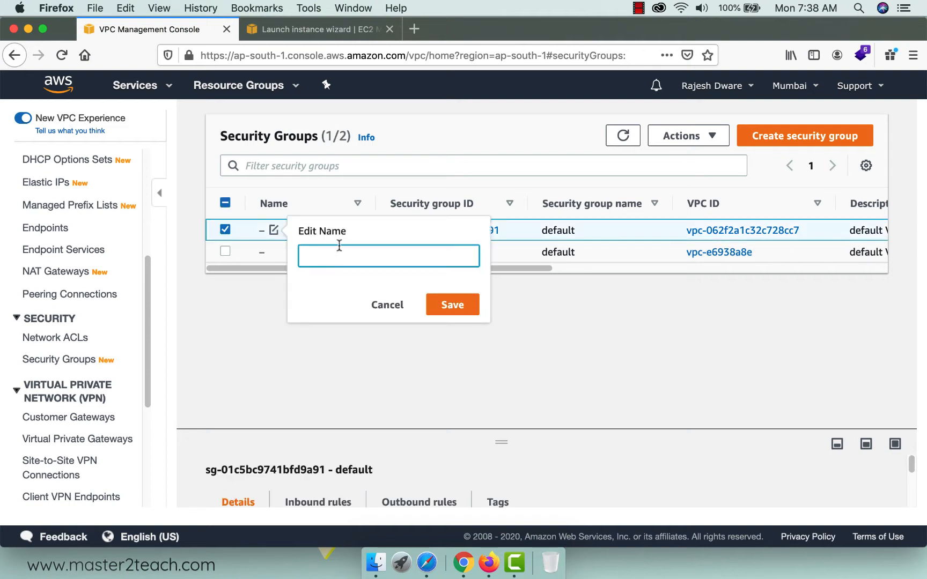
pyautogui.write('Innoidea_Secu')
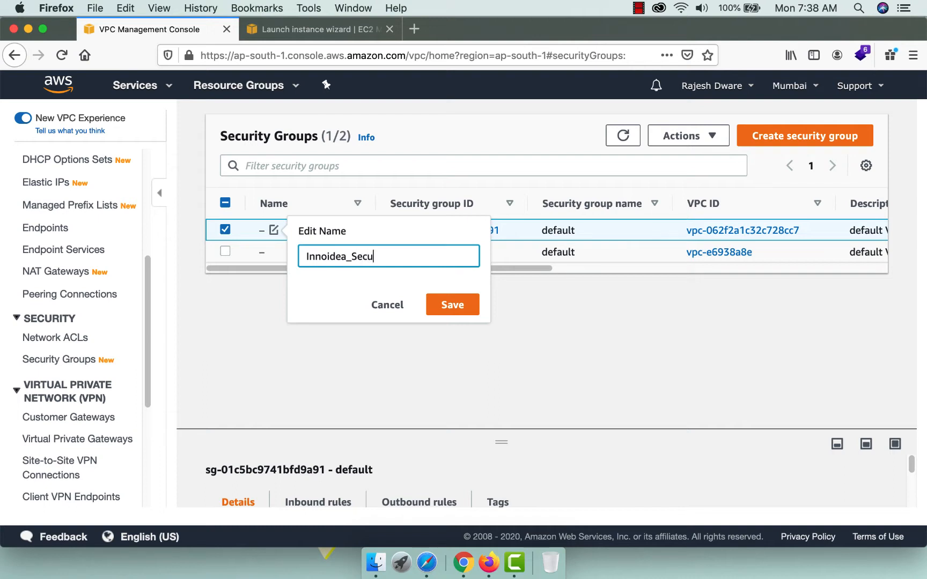
pyautogui.write('rityGroup')
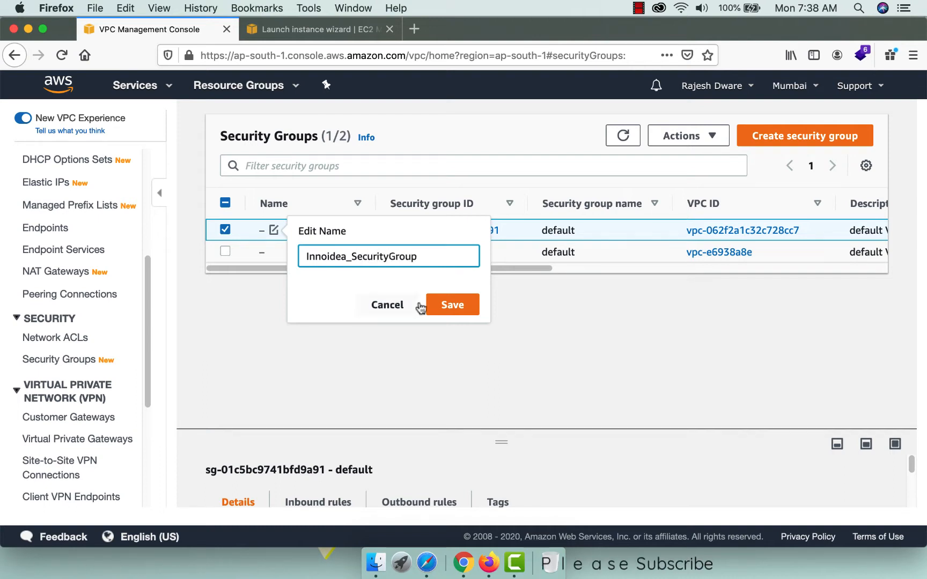
pyautogui.click(449, 305)
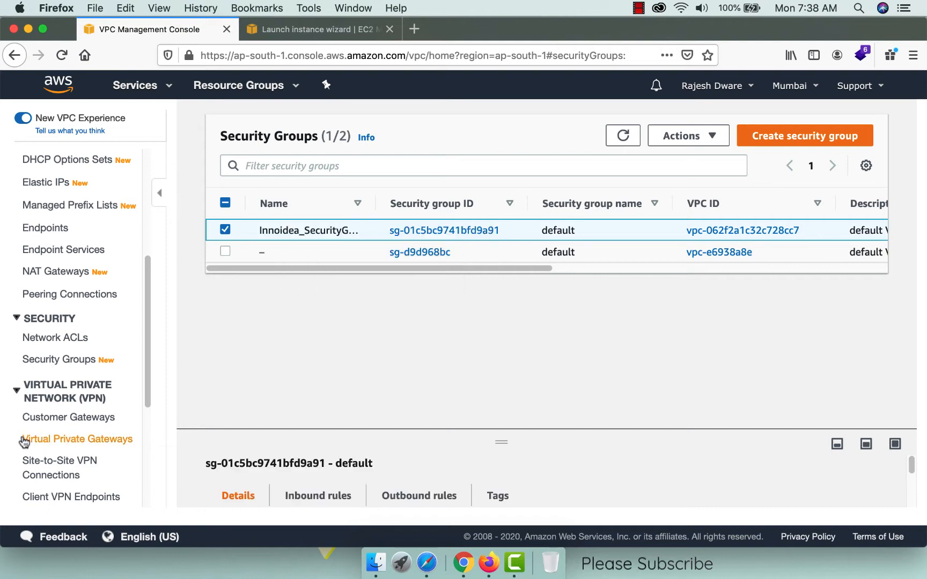
# Rename the VPC's network ACL to Innoidea_NetworkACL and view its inbound rules.
pyautogui.click(61, 343)
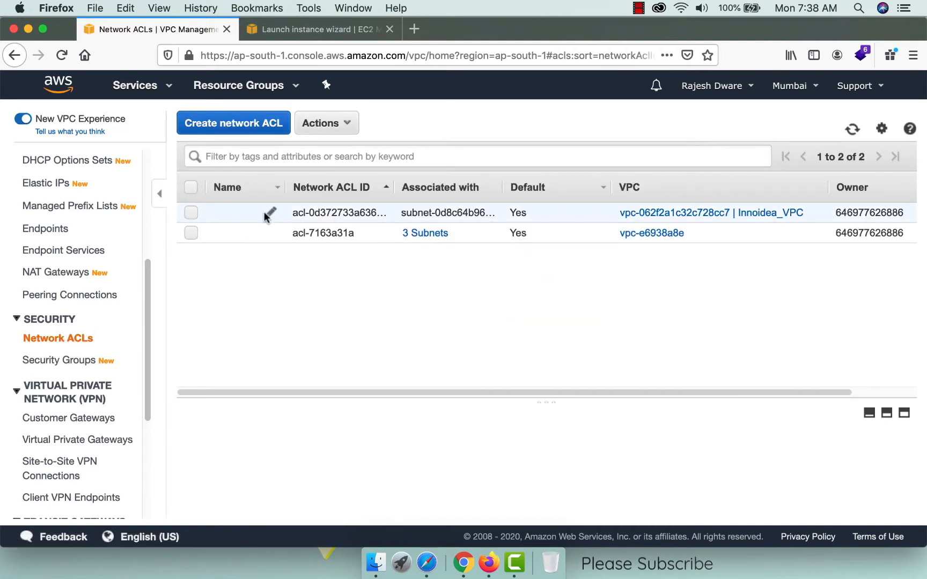
pyautogui.click(271, 212)
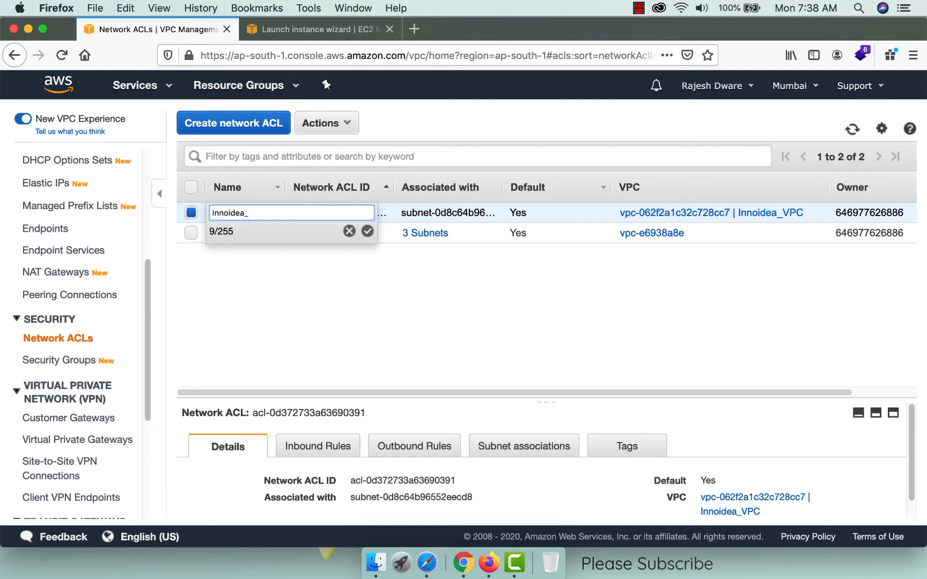
pyautogui.write('Innoidea_NetworkACL')
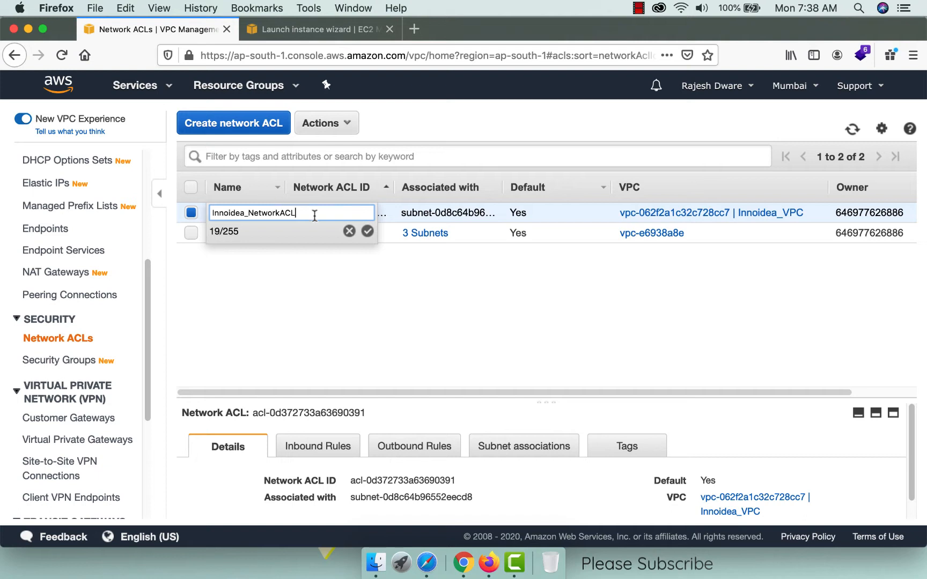
pyautogui.click(367, 231)
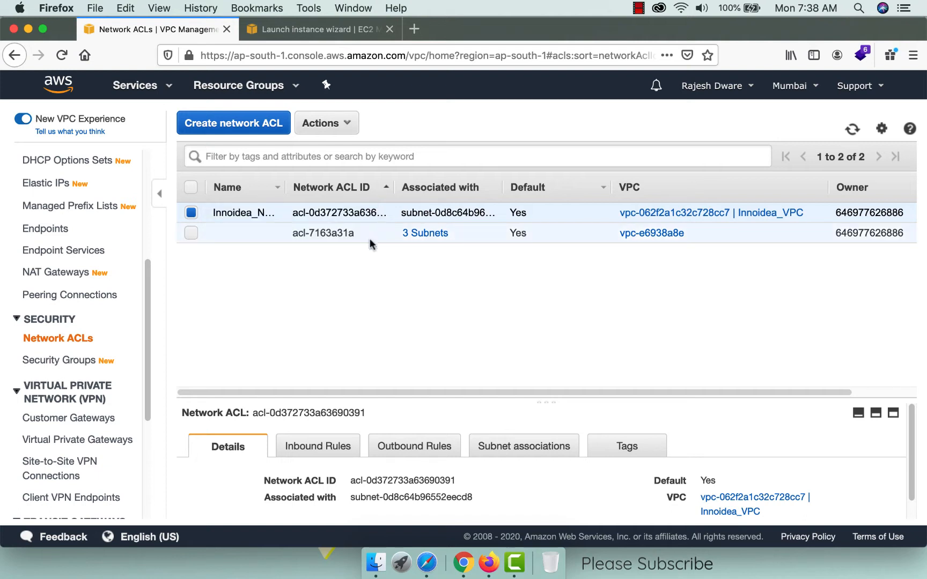
pyautogui.click(326, 455)
pyautogui.scroll(-3, 441, 457)
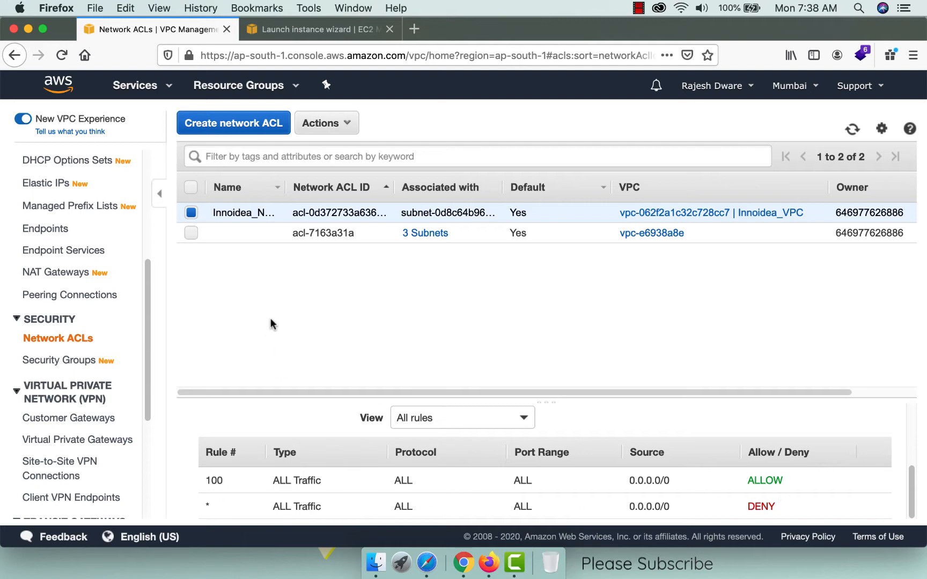
# Return to the launch wizard and review the Ubuntu t2.micro instance settings.
pyautogui.click(307, 26)
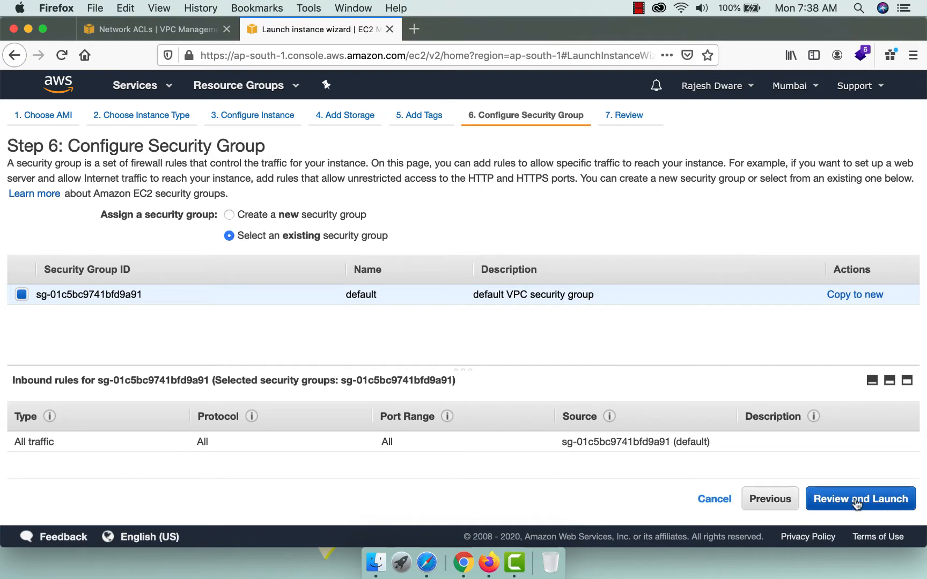
pyautogui.click(897, 502)
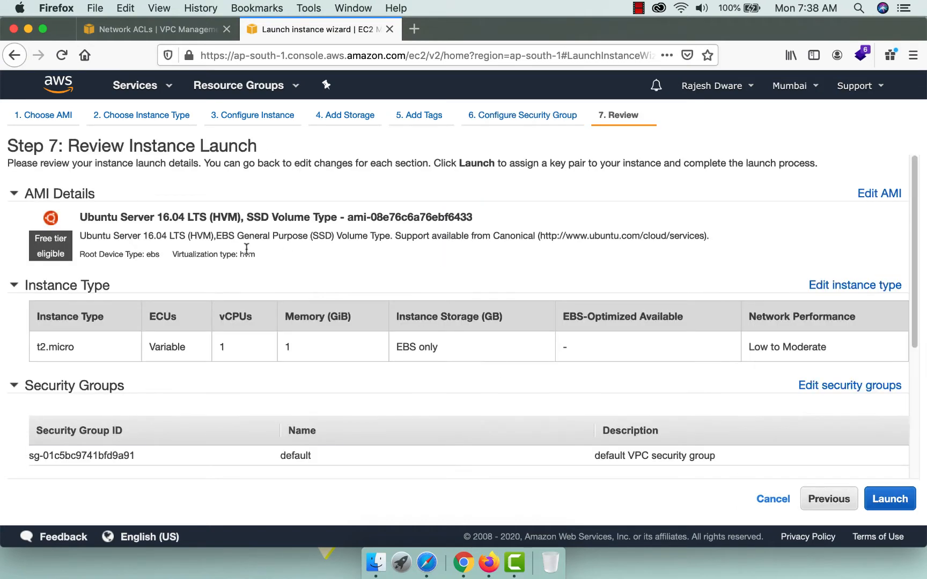
pyautogui.scroll(-5, 430, 381)
pyautogui.scroll(5, 430, 378)
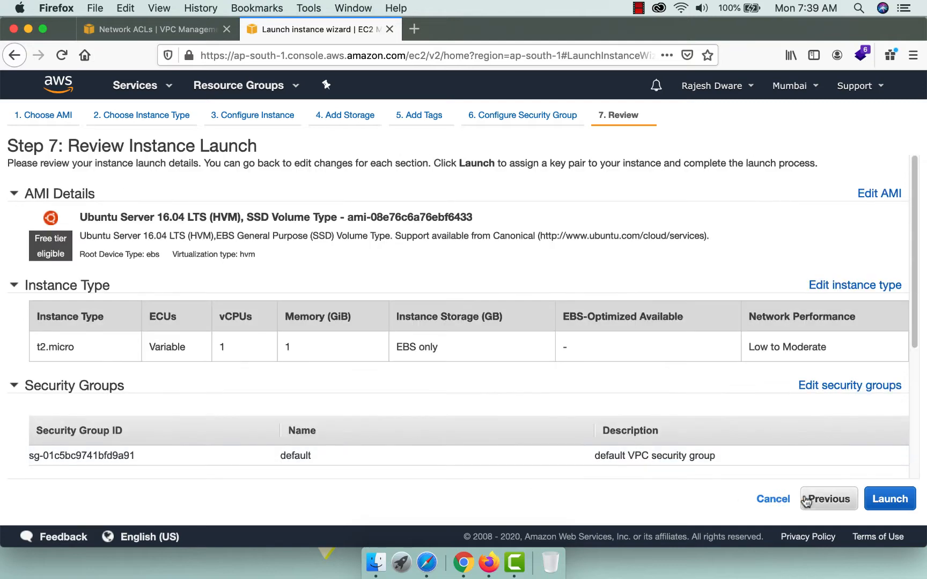
pyautogui.scroll(-5, 350, 400)
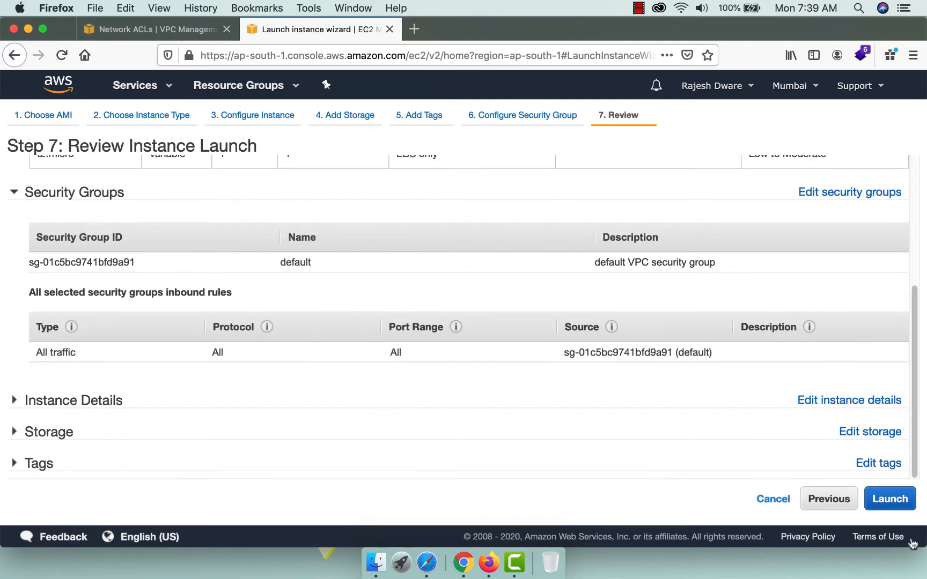
# Create the new key pair Innoideabusiness, save Innoideabusiness.pem, and launch the instance.
pyautogui.click(889, 499)
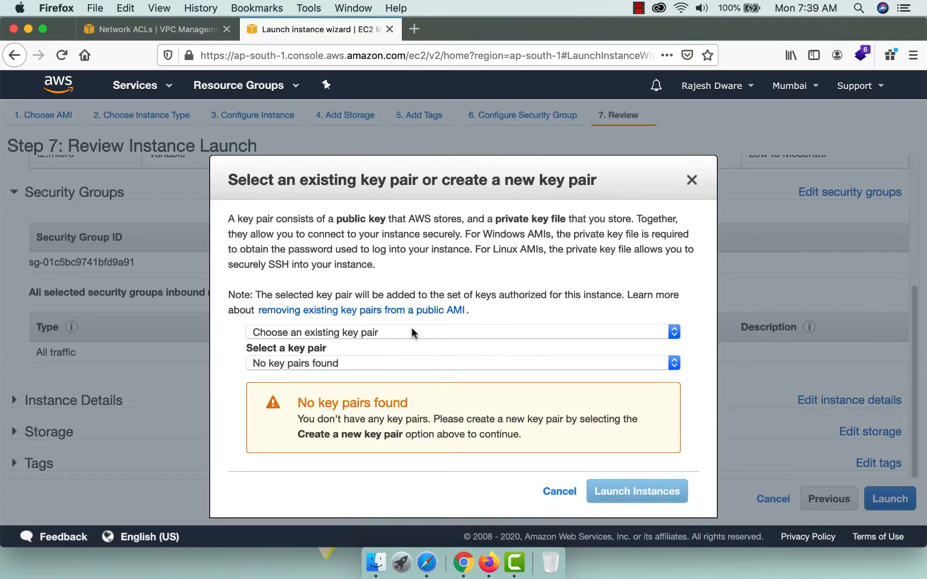
pyautogui.click(372, 333)
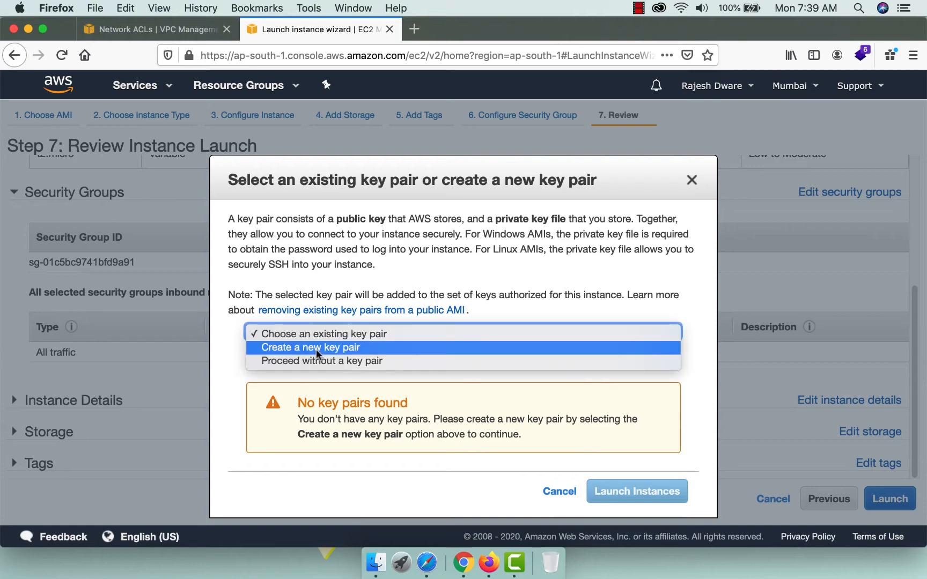
pyautogui.click(316, 348)
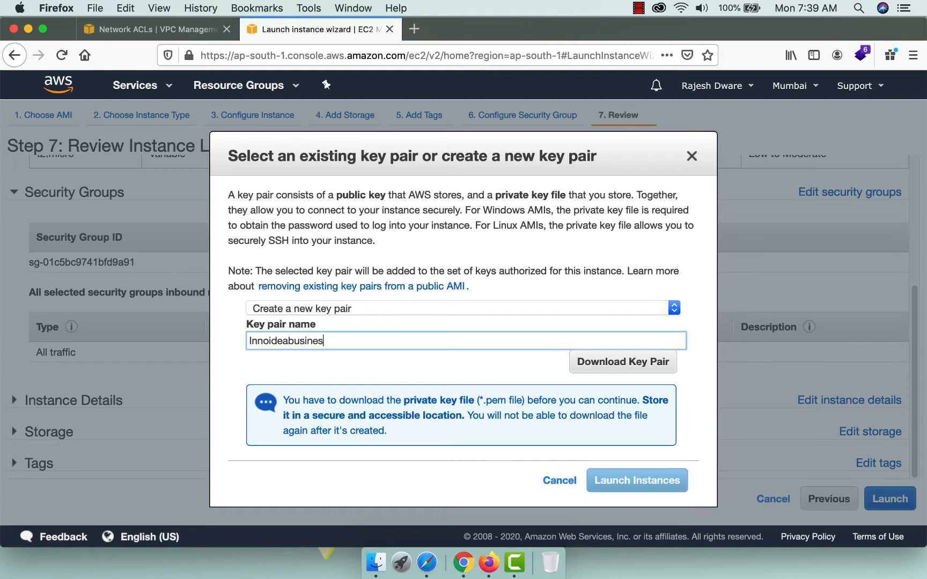
pyautogui.click(596, 363)
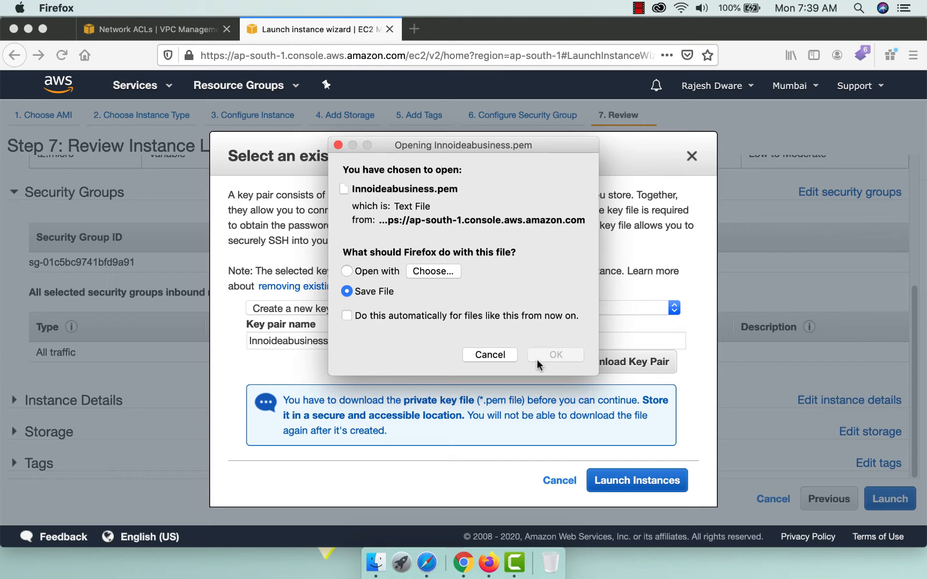
pyautogui.click(552, 354)
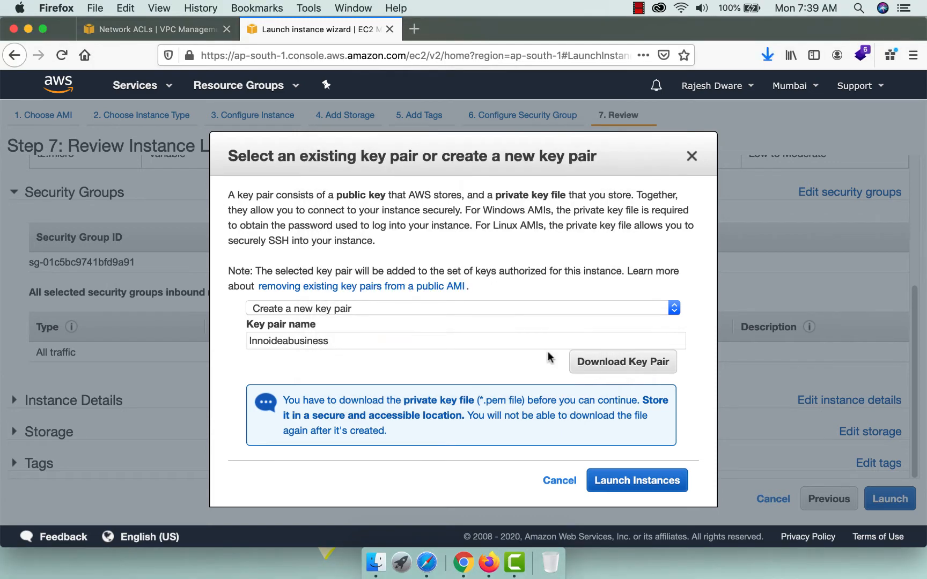
pyautogui.click(625, 481)
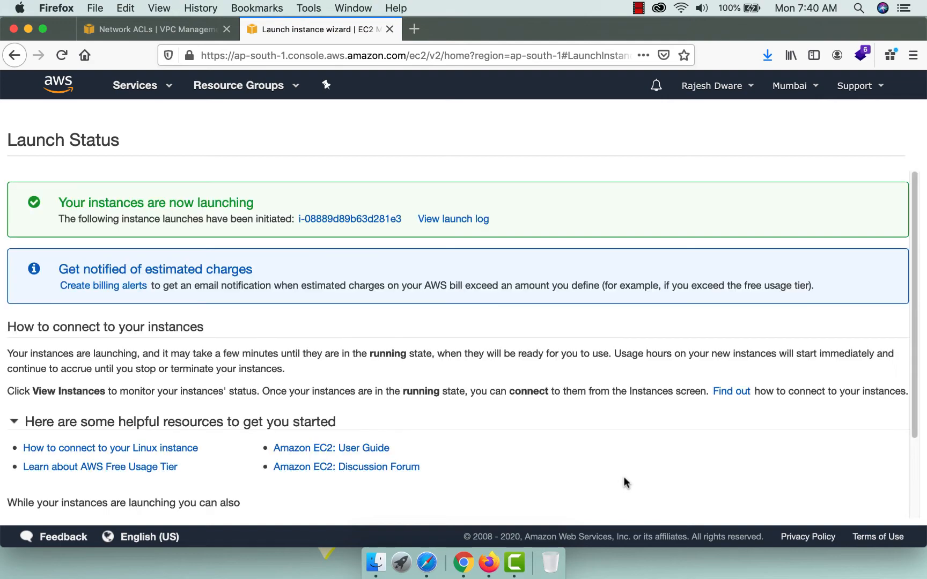
# View the pending Innoidea Business Group instance in the Instances list, then open the services catalogue.
pyautogui.scroll(-3, 657, 403)
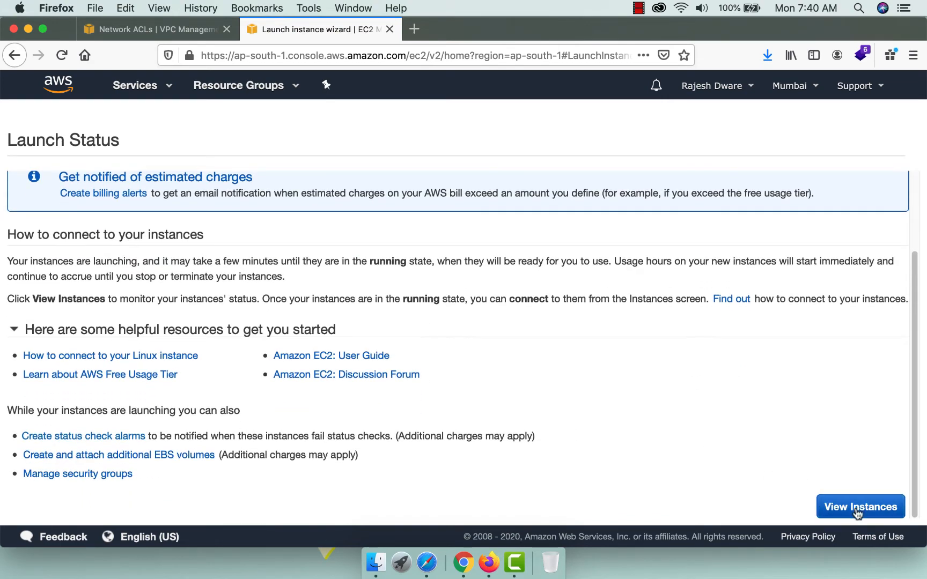
pyautogui.click(829, 507)
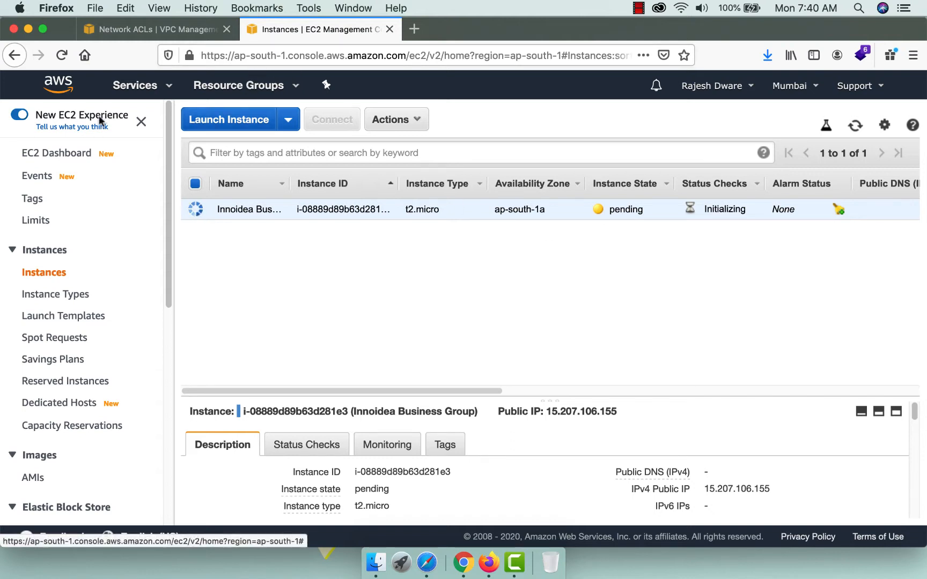
pyautogui.click(133, 88)
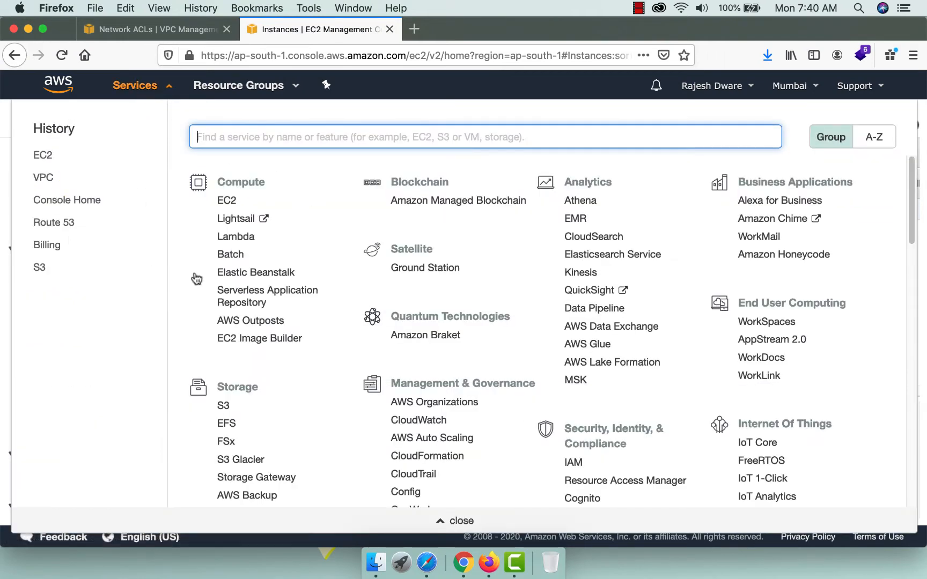
# Create a public Route 53 hosted zone for innoideabusiness.com with comment 'Innoidea Buiness Group'.
pyautogui.keyDown('super'); pyautogui.click(70, 224); pyautogui.keyUp('super')
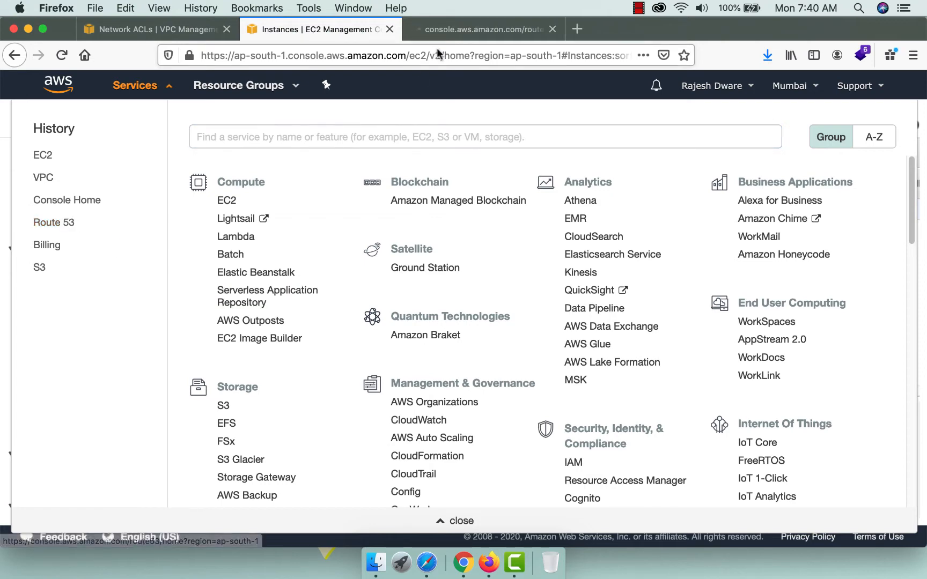
pyautogui.click(449, 27)
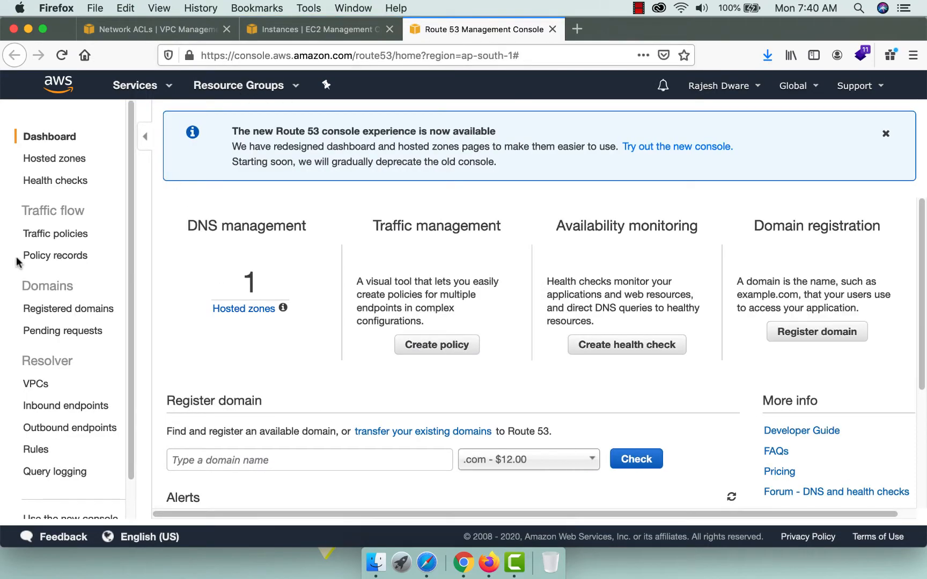
pyautogui.click(240, 309)
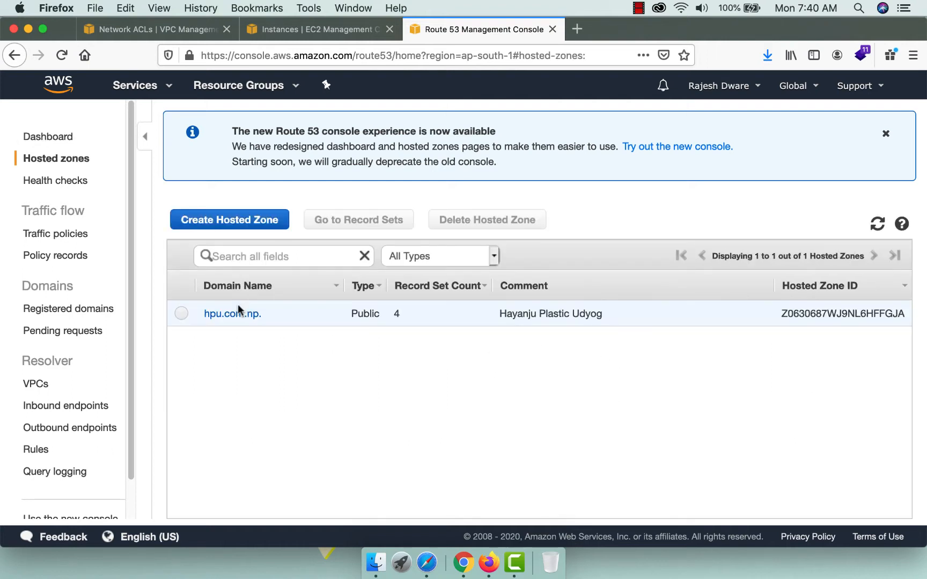
pyautogui.click(206, 221)
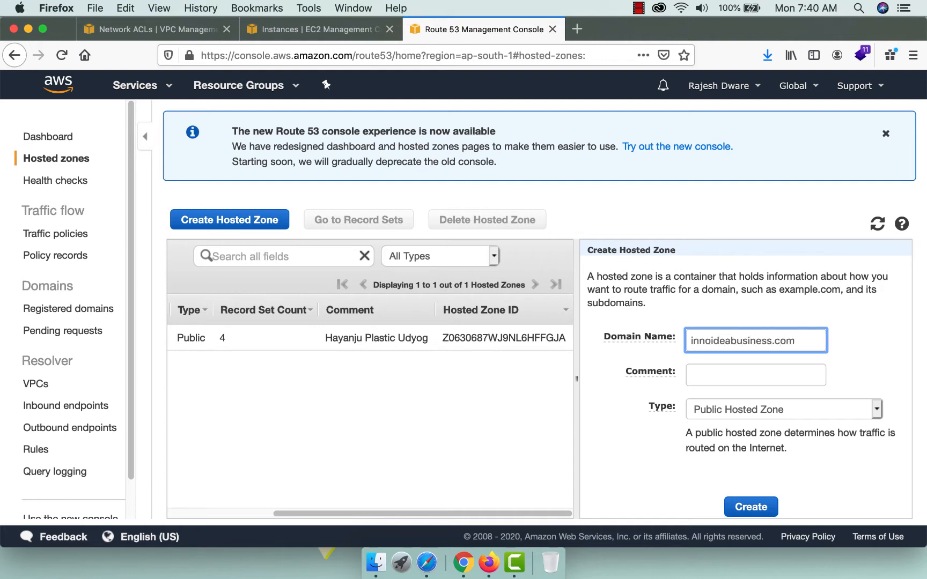
pyautogui.press('Tab')
pyautogui.write('In')
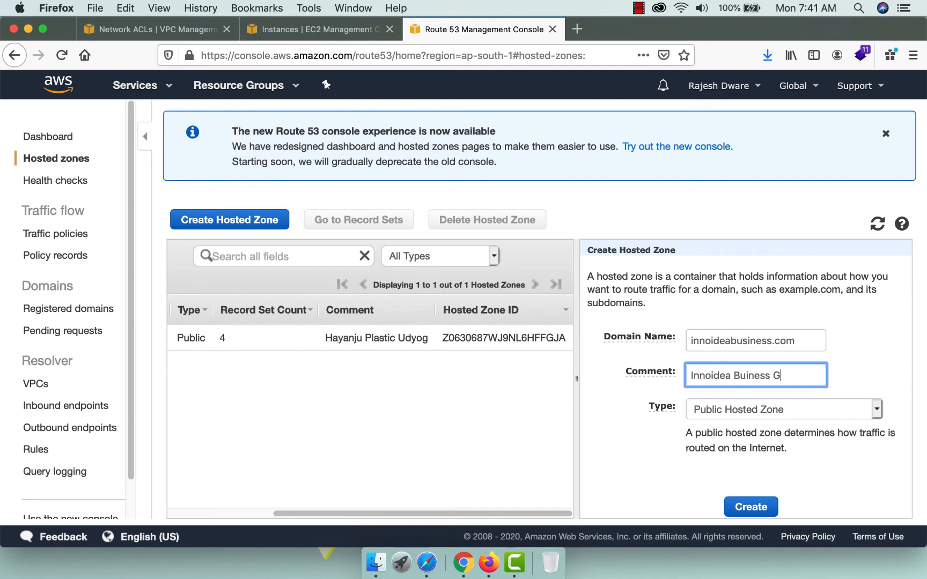
pyautogui.press('Tab')
pyautogui.press('Tab')
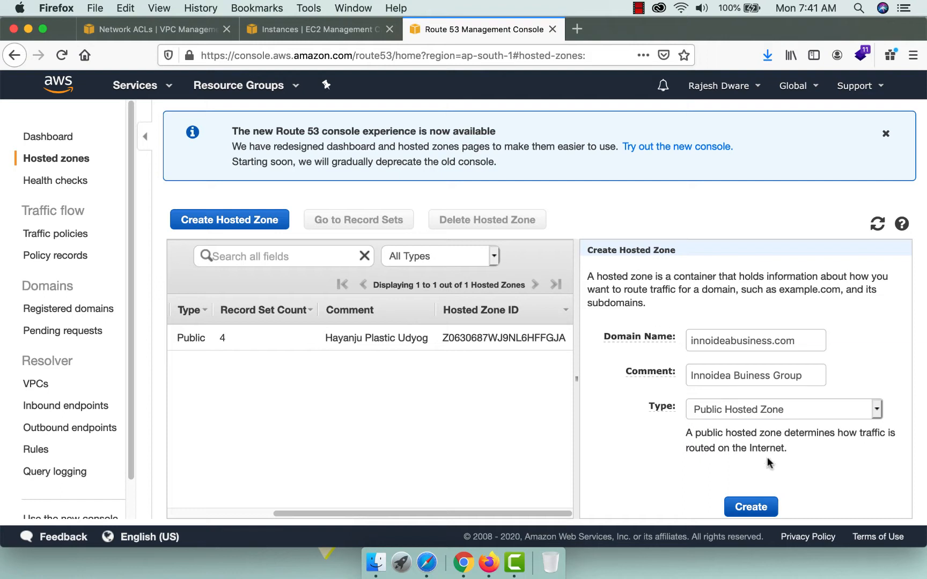
pyautogui.click(743, 506)
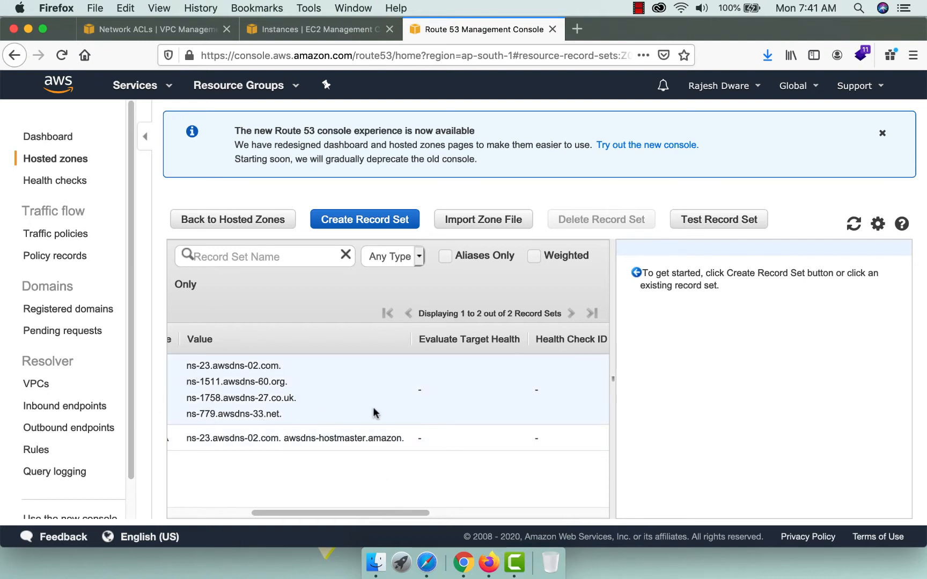
# Sign in to the cp.us2.net control panel using the saved e-mail and password.
pyautogui.click(576, 30)
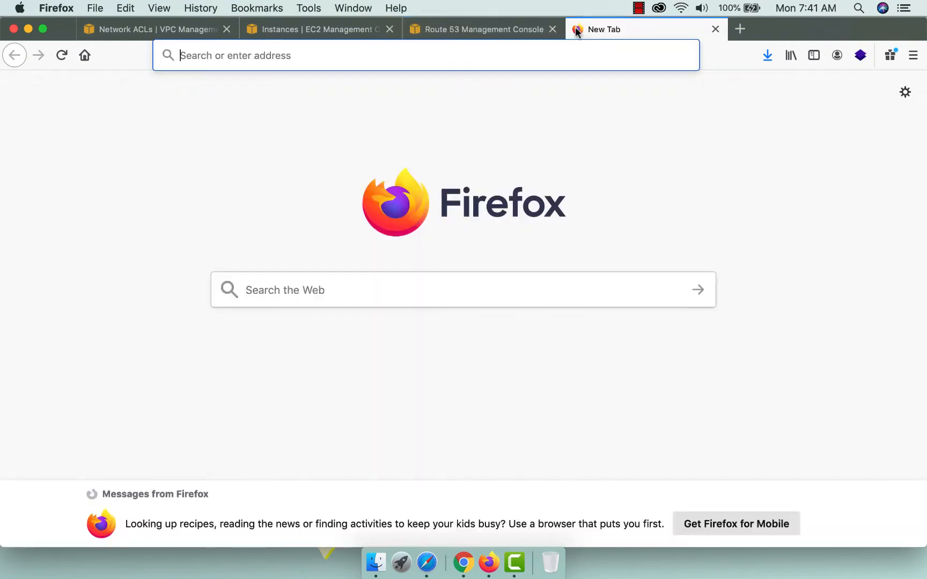
pyautogui.write('cp.us2.net/')
pyautogui.press('Return')
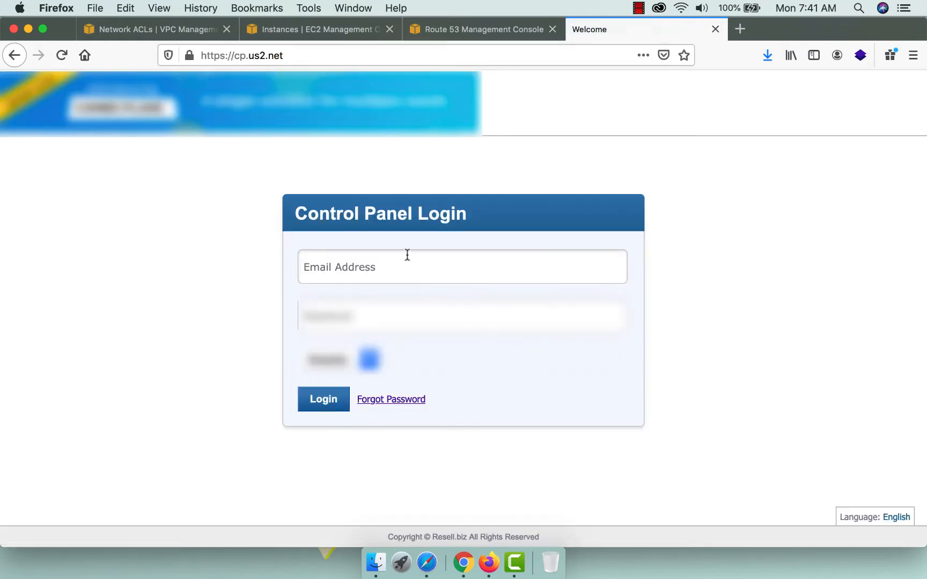
pyautogui.click(407, 257)
pyautogui.click(382, 301)
pyautogui.click(325, 400)
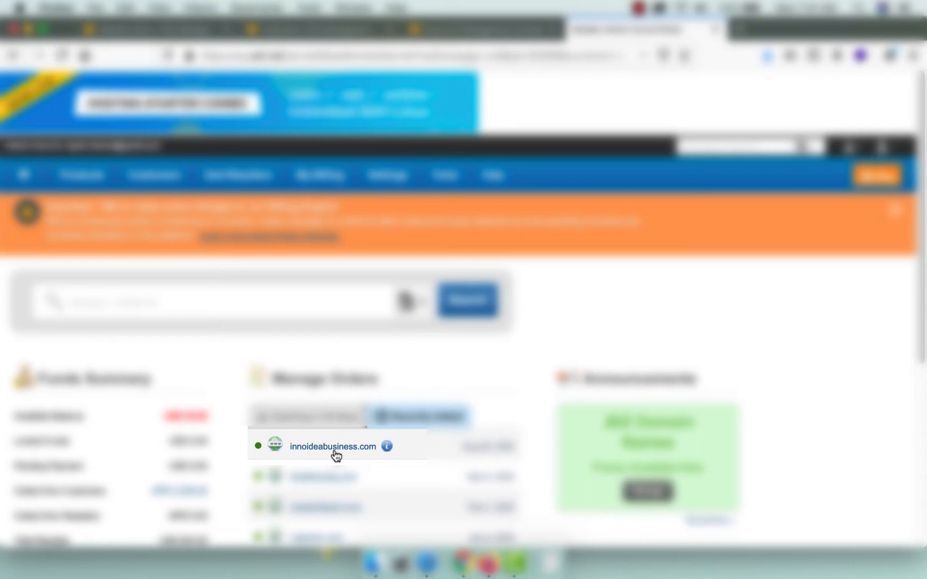
# Open the name server settings for innoideabusiness.com.
pyautogui.click(336, 451)
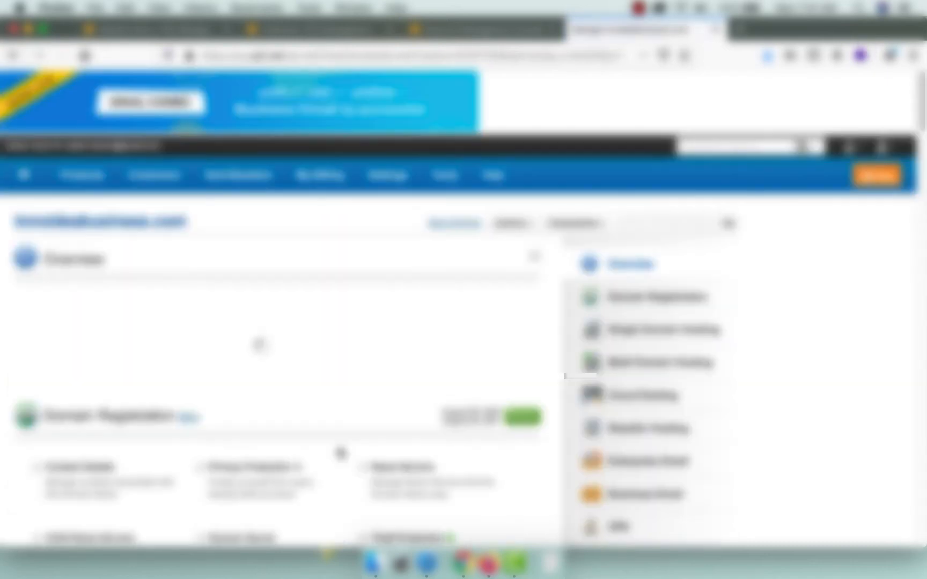
pyautogui.scroll(-3, 462, 387)
pyautogui.scroll(-8, 463, 387)
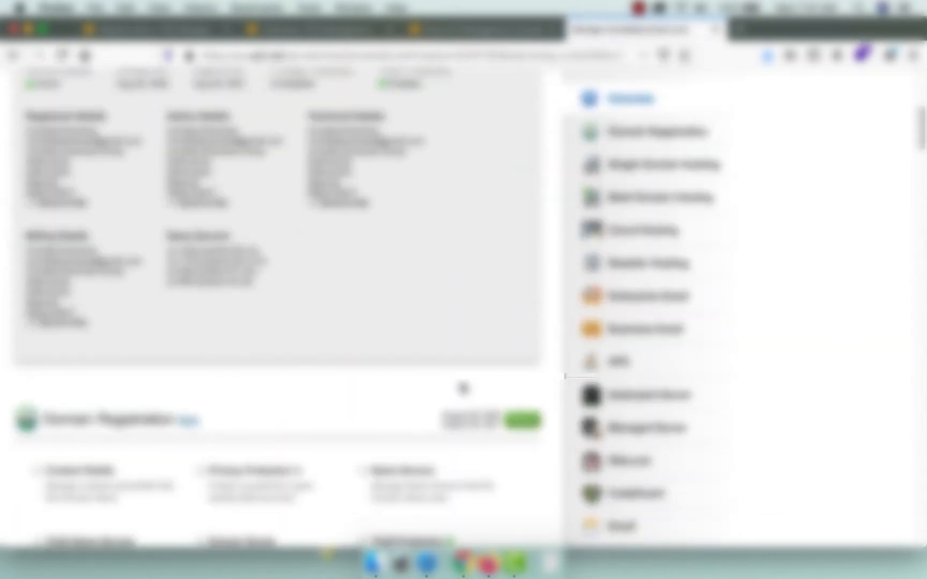
pyautogui.click(410, 354)
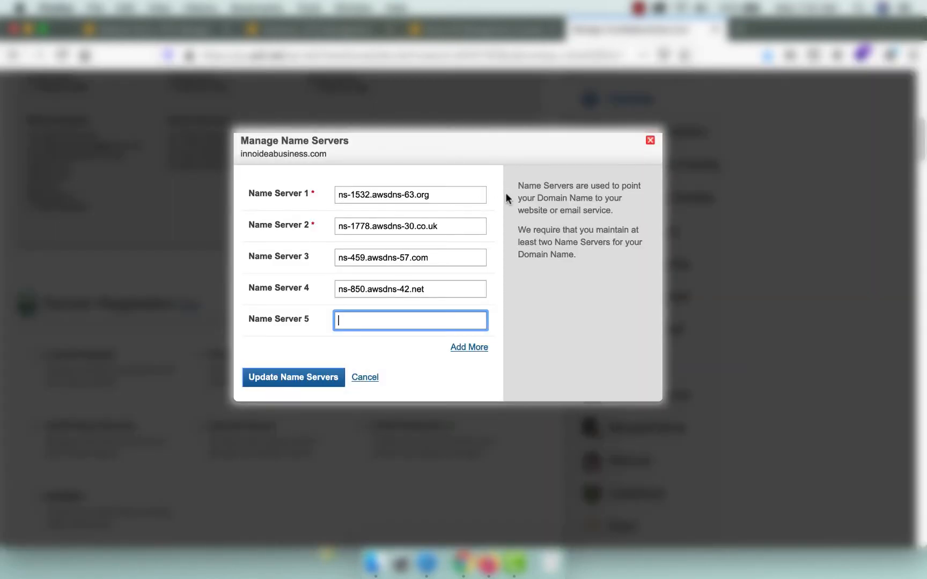
# Set Name Server 1 to Route 53's ns-23.awsdns-02.com.
pyautogui.click(482, 35)
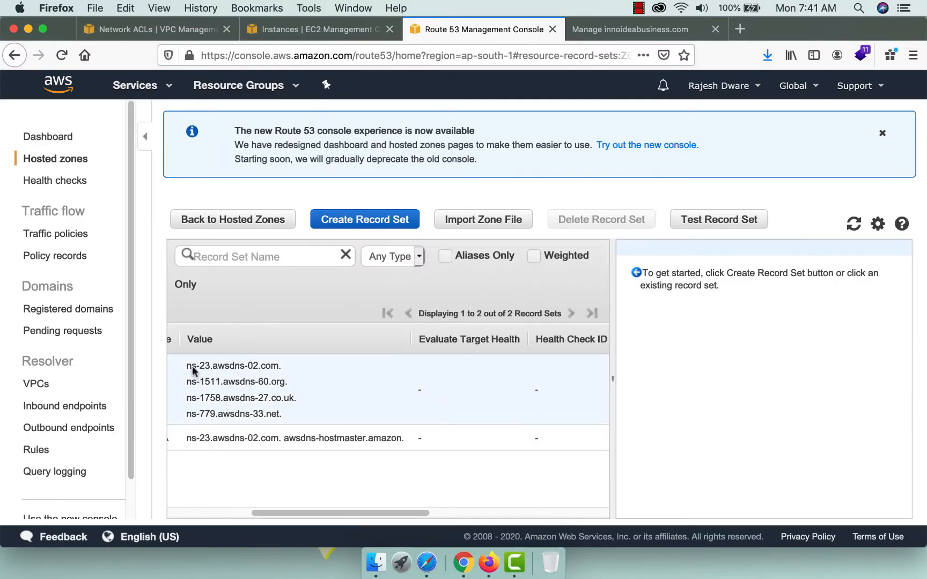
pyautogui.moveTo(186, 365); pyautogui.dragTo(276, 370)
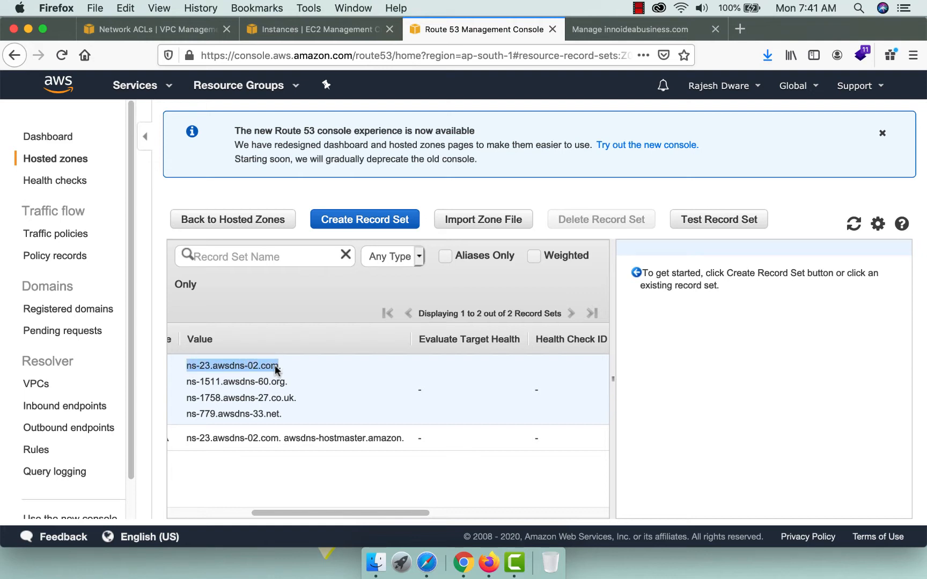
pyautogui.press('super+c')
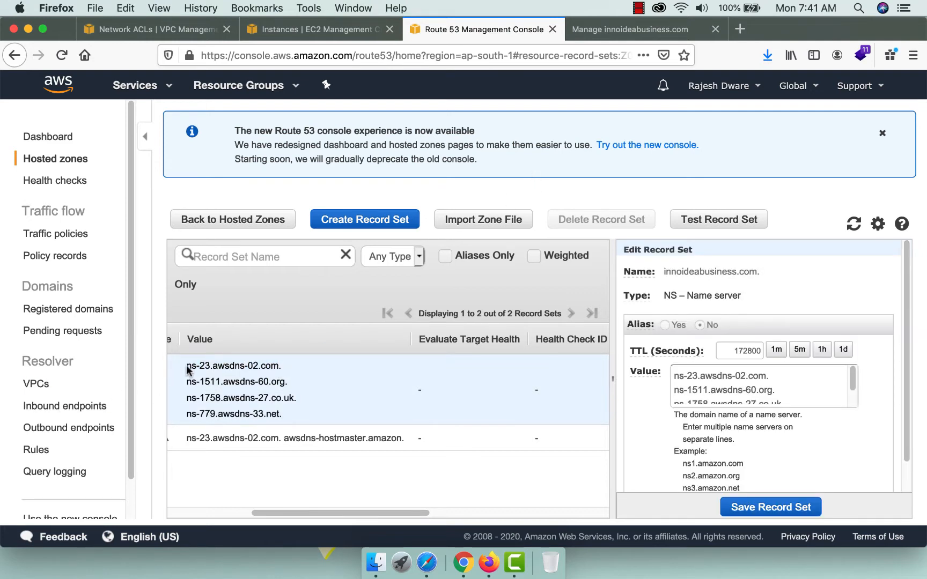
pyautogui.moveTo(187, 367); pyautogui.dragTo(263, 372)
pyautogui.press('super+c')
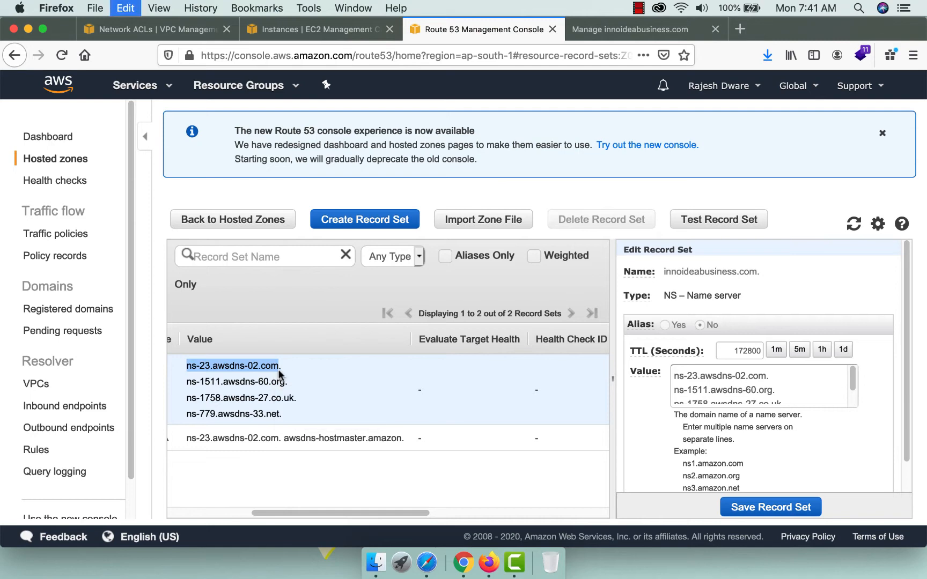
pyautogui.click(615, 29)
pyautogui.moveTo(444, 193); pyautogui.dragTo(374, 188)
pyautogui.press('super+v')
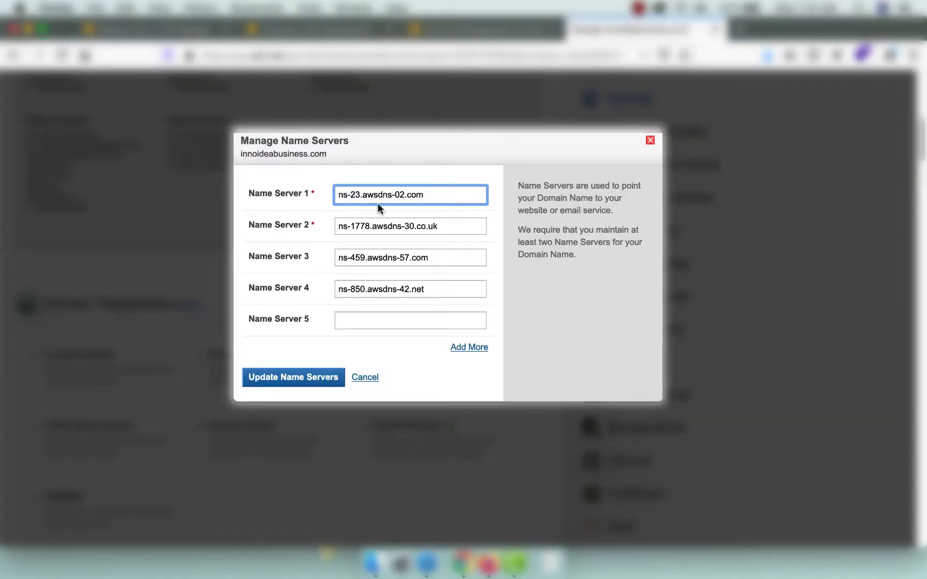
# Set Name Server 2 to ns-1511.awsdns-60.org.
pyautogui.click(472, 29)
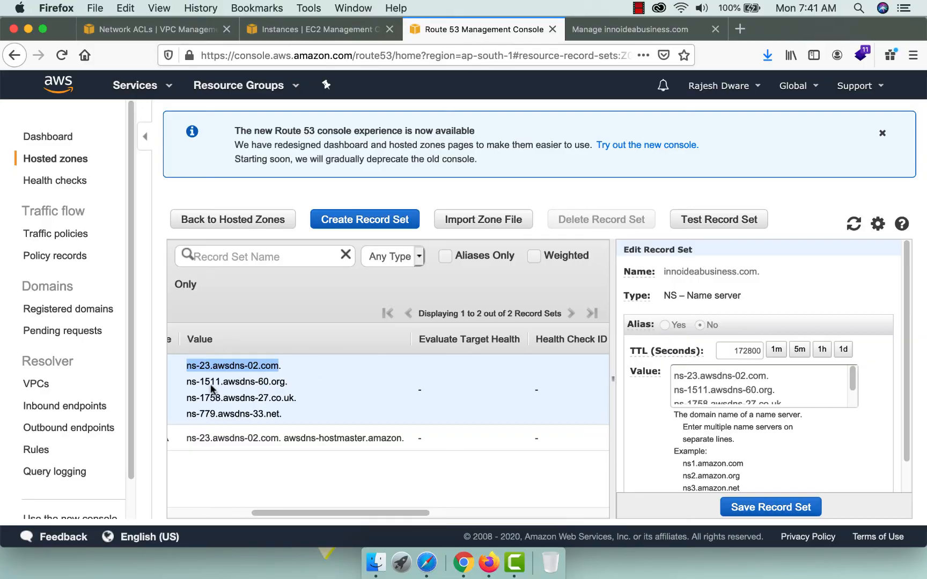
pyautogui.moveTo(186, 382); pyautogui.dragTo(281, 384)
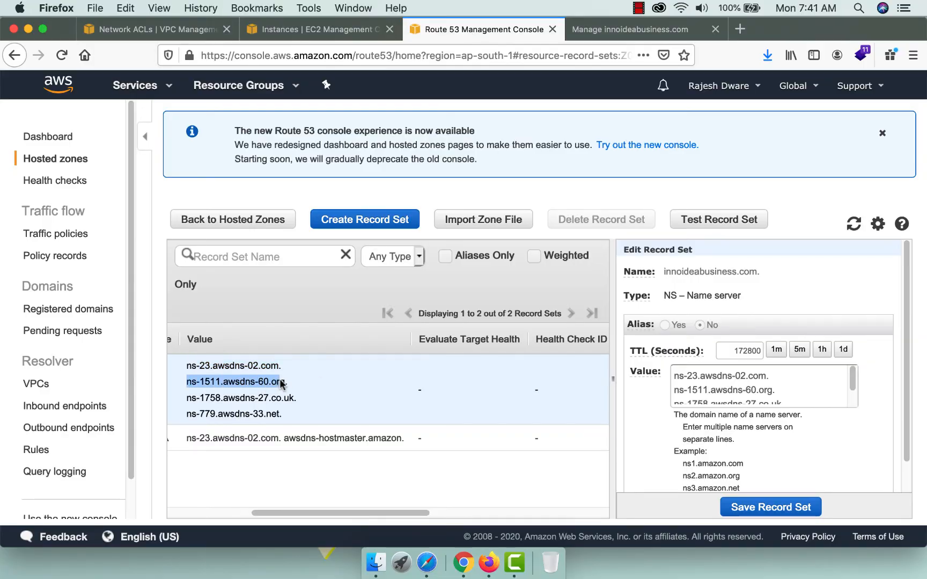
pyautogui.press('super+c')
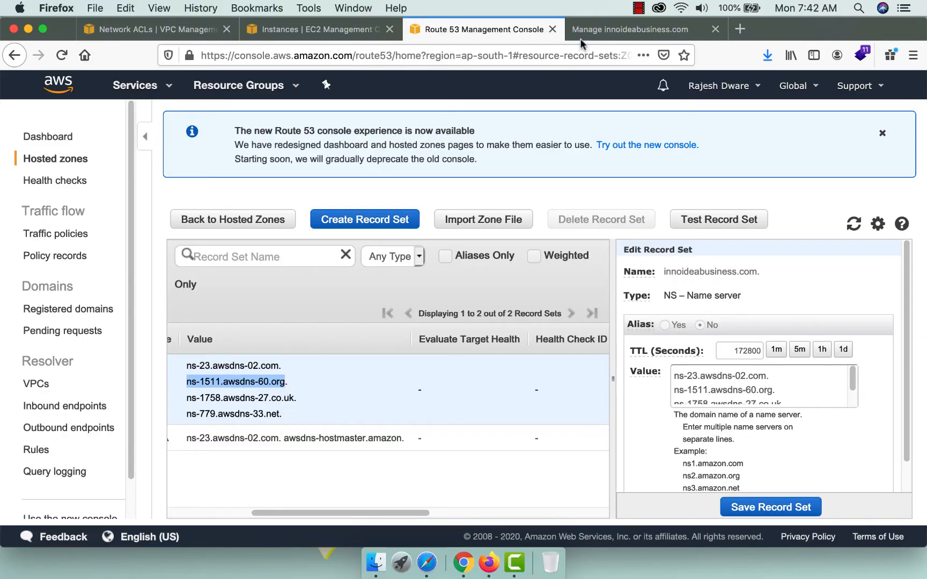
pyautogui.click(590, 32)
pyautogui.tripleClick(452, 226)
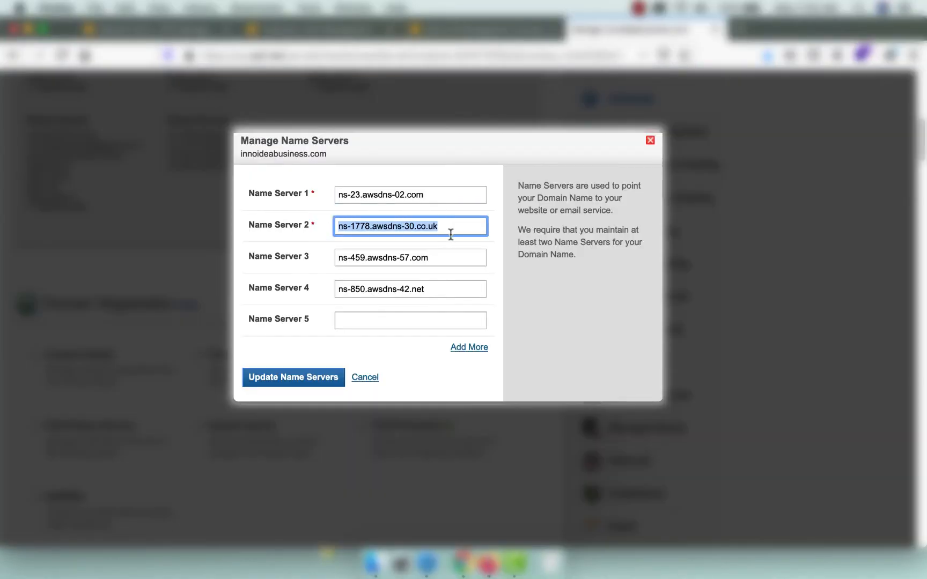
pyautogui.press('super+v')
# Clear the old Name Server 3 and Name Server 4 entries.
pyautogui.tripleClick(443, 257)
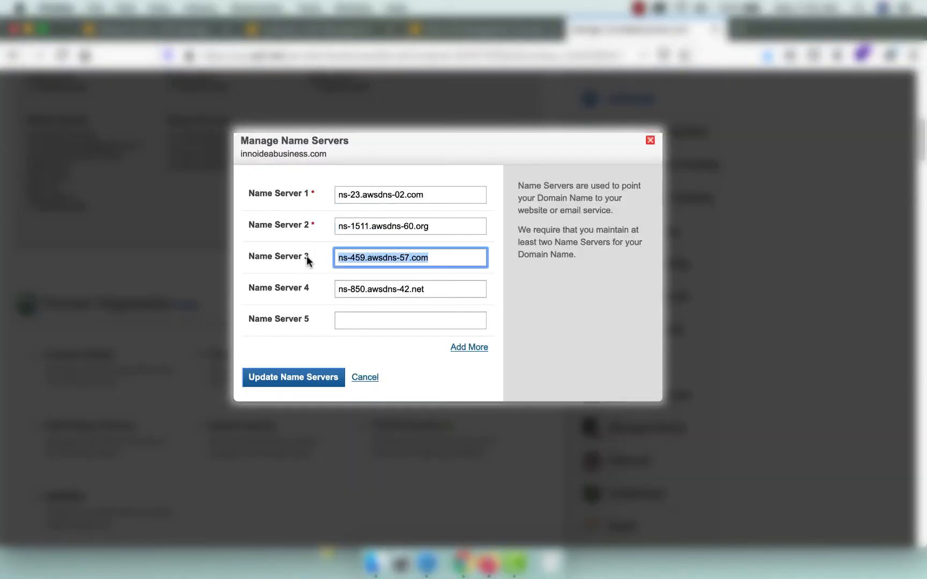
pyautogui.press('BackSpace')
pyautogui.click(420, 289)
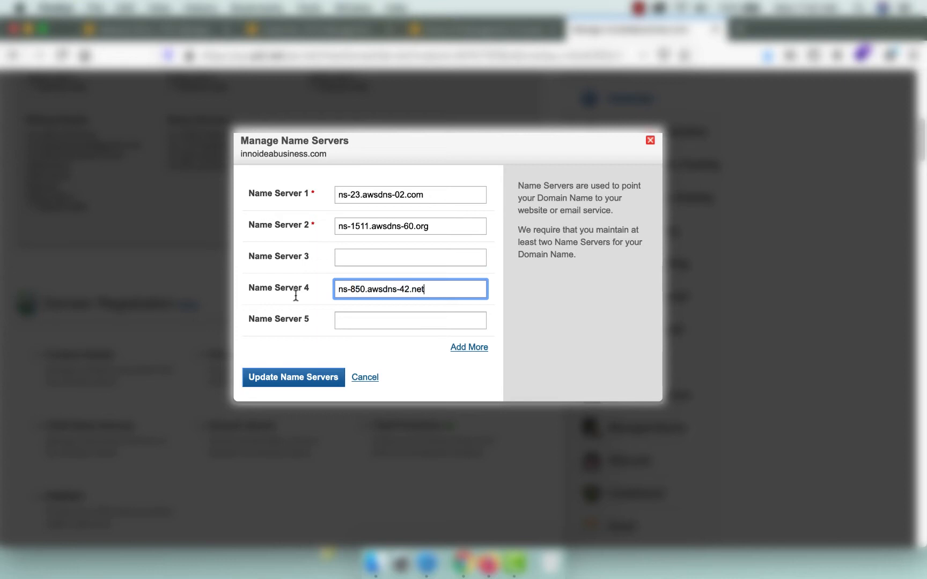
pyautogui.moveTo(417, 283); pyautogui.dragTo(326, 290)
pyautogui.press('BackSpace')
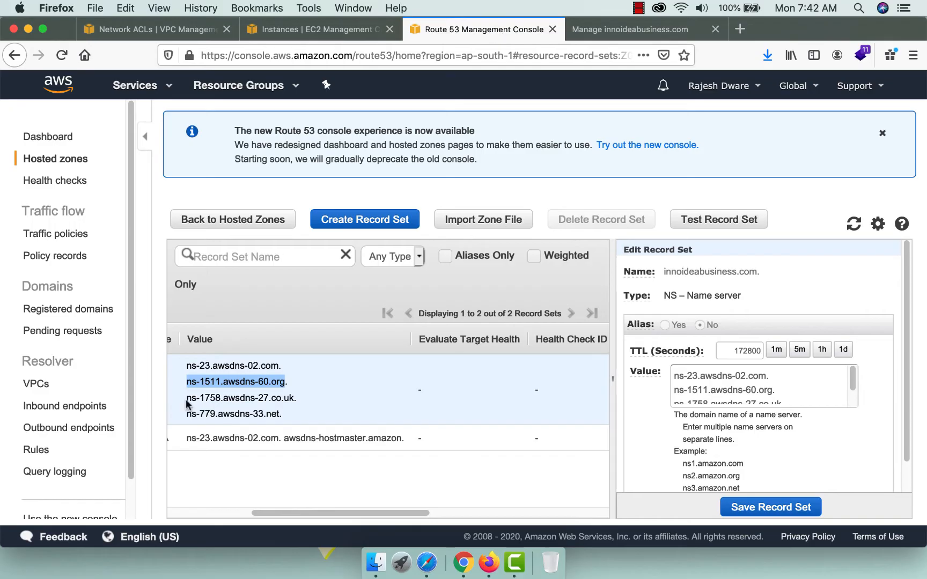
# Save the updated awsdns name servers and close the registrar tab, returning to Route 53.
pyautogui.moveTo(187, 402); pyautogui.dragTo(292, 403)
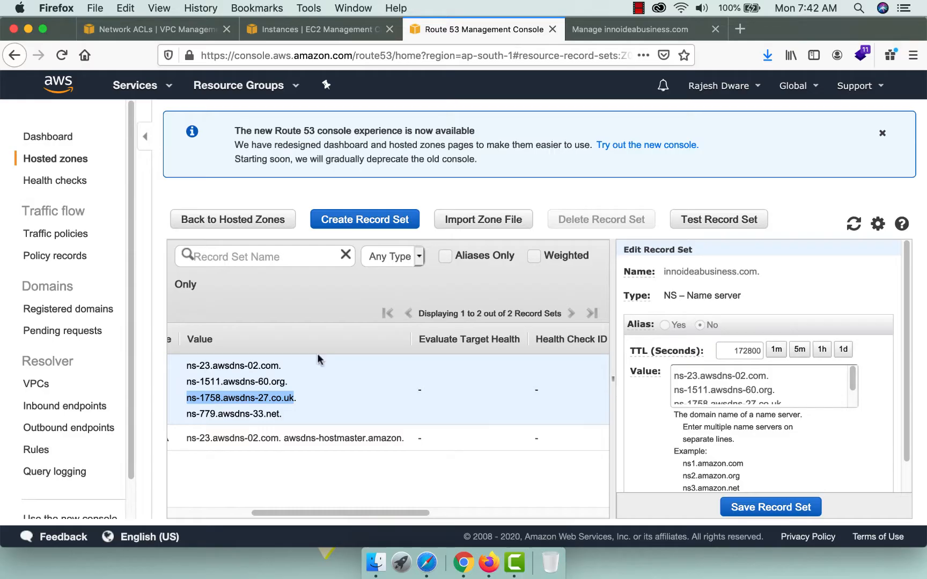
pyautogui.moveTo(189, 413); pyautogui.dragTo(281, 416)
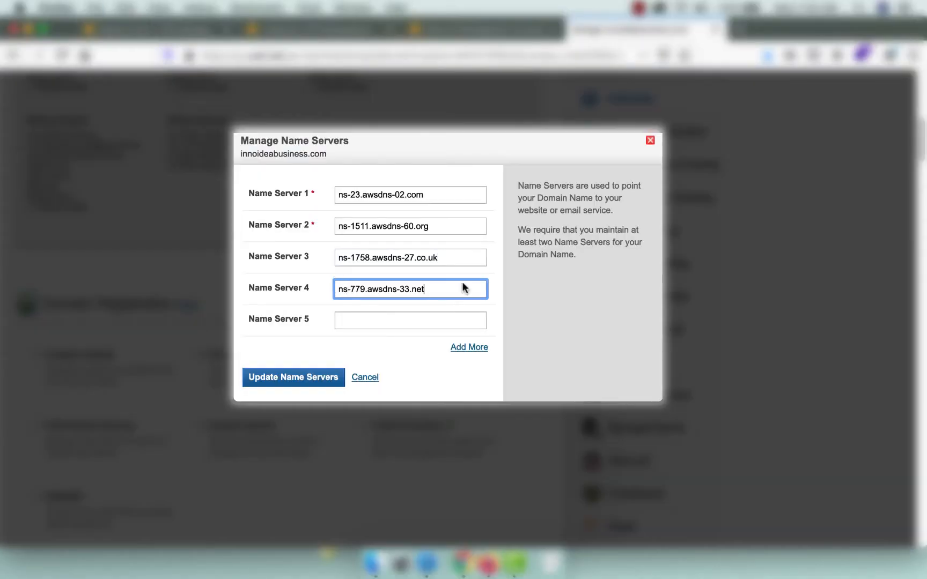
pyautogui.click(284, 380)
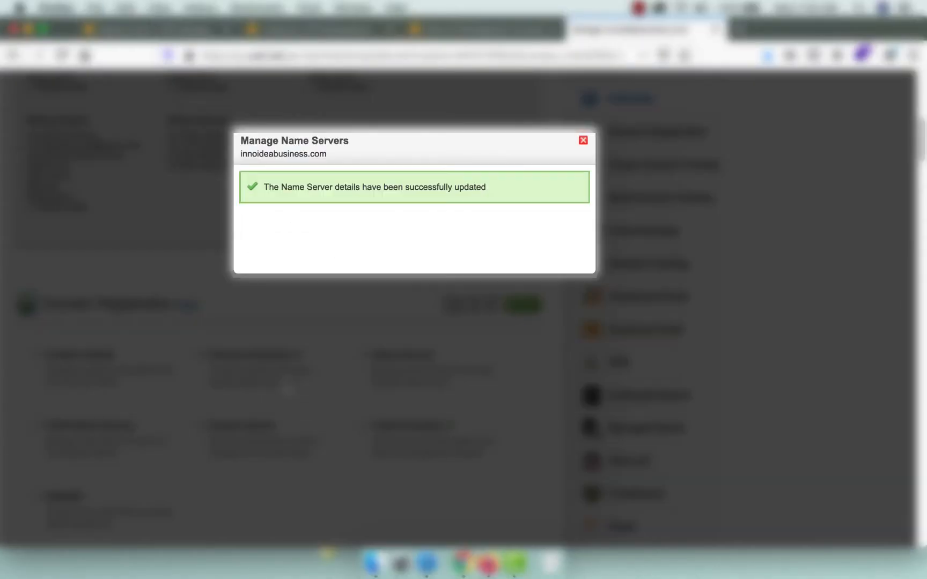
pyautogui.click(583, 141)
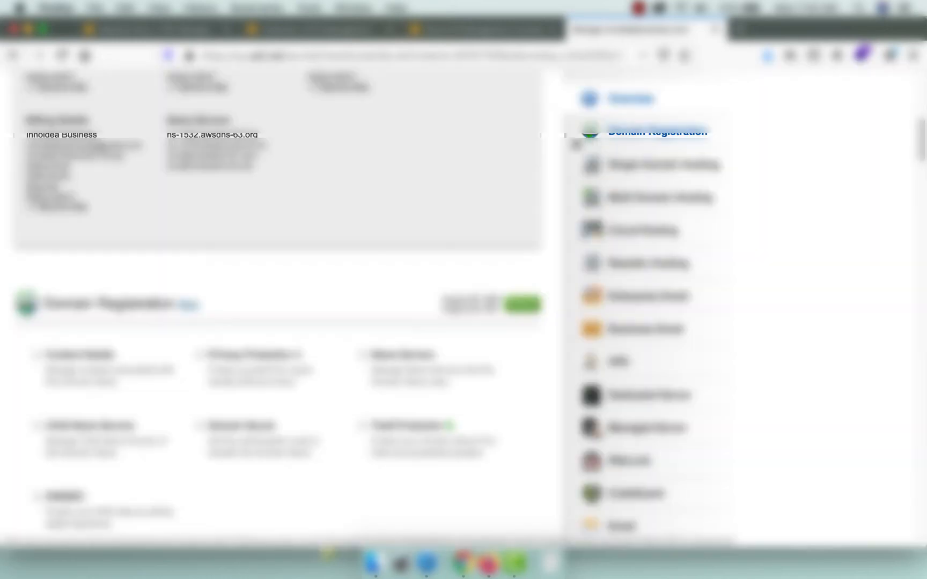
pyautogui.click(717, 28)
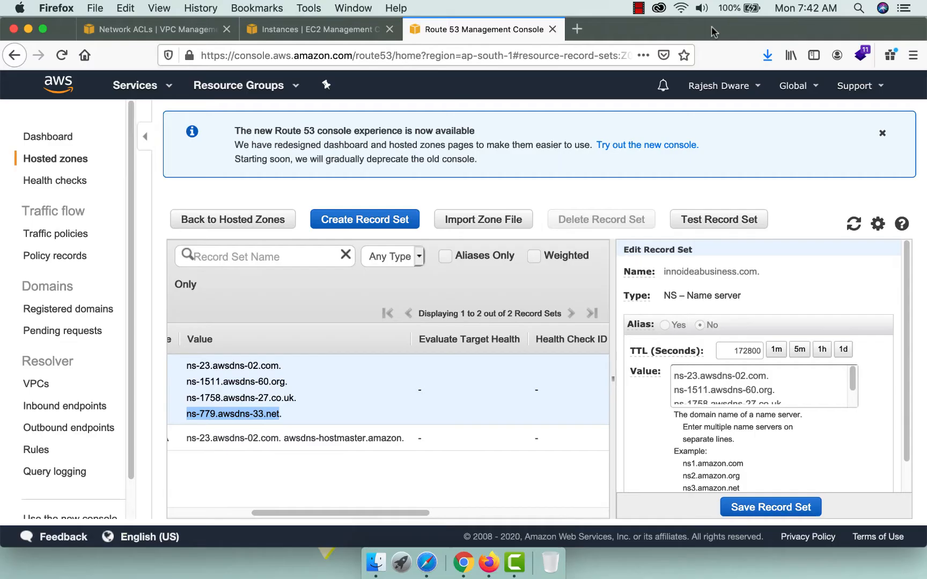
pyautogui.moveTo(389, 512); pyautogui.dragTo(236, 514)
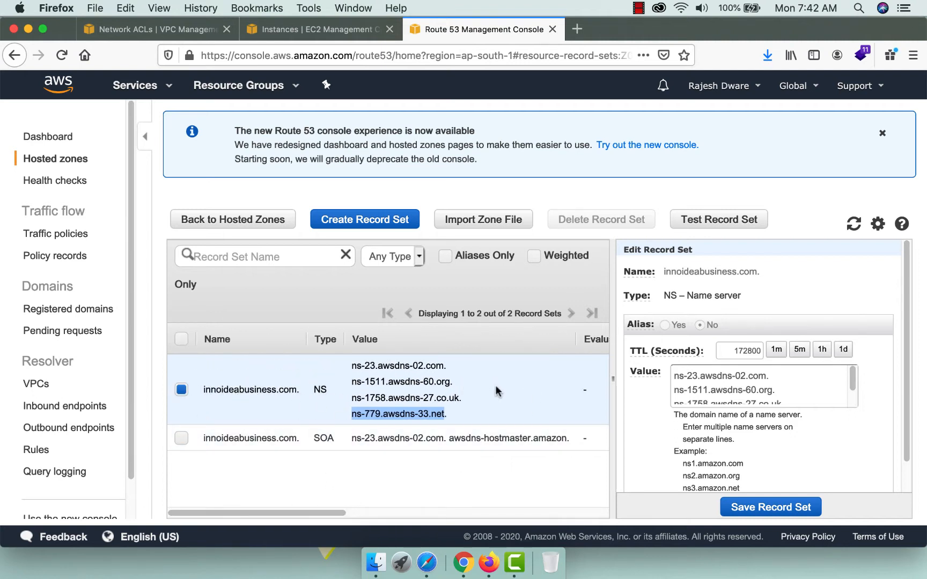
# Load the instance's public IP 15.207.106.155 in a new browser tab.
pyautogui.click(322, 29)
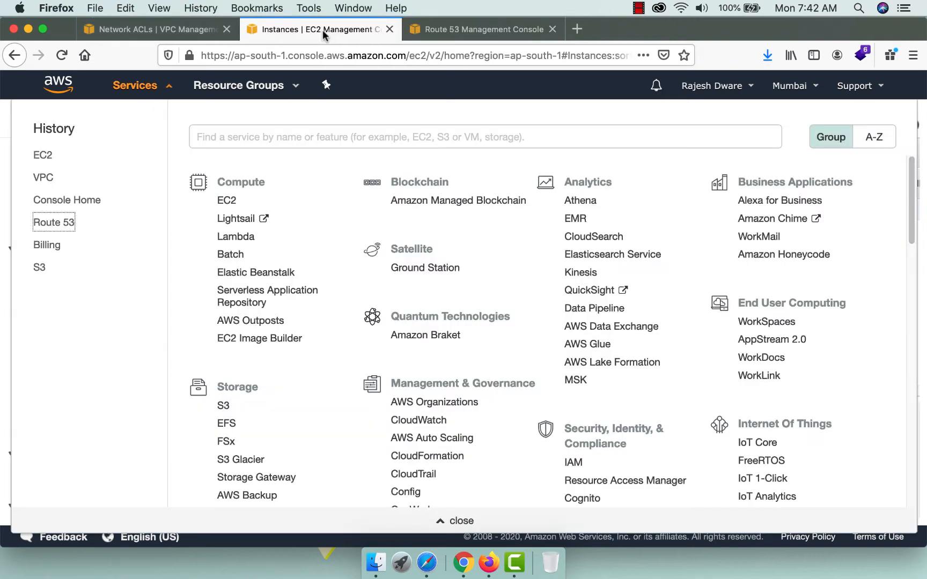
pyautogui.click(3, 198)
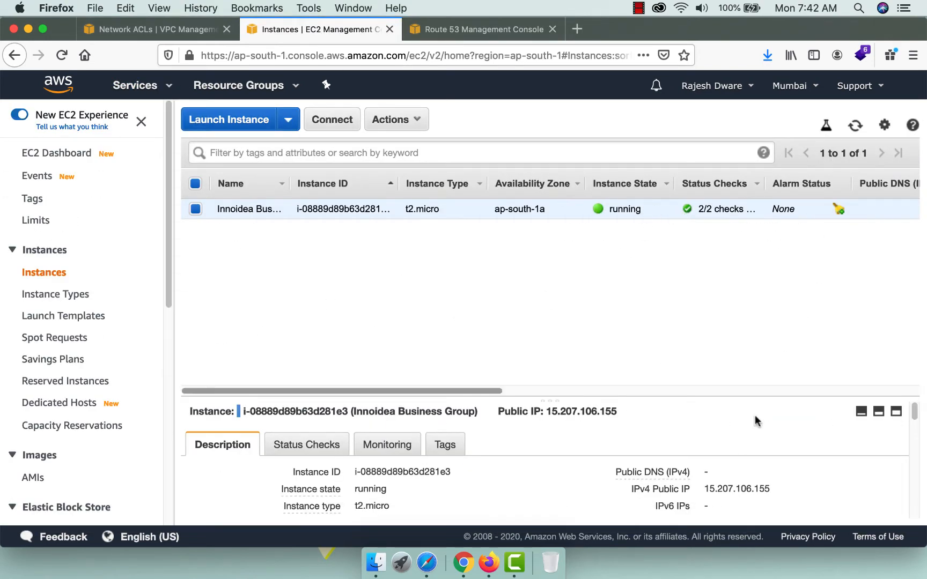
pyautogui.moveTo(702, 489); pyautogui.dragTo(753, 487)
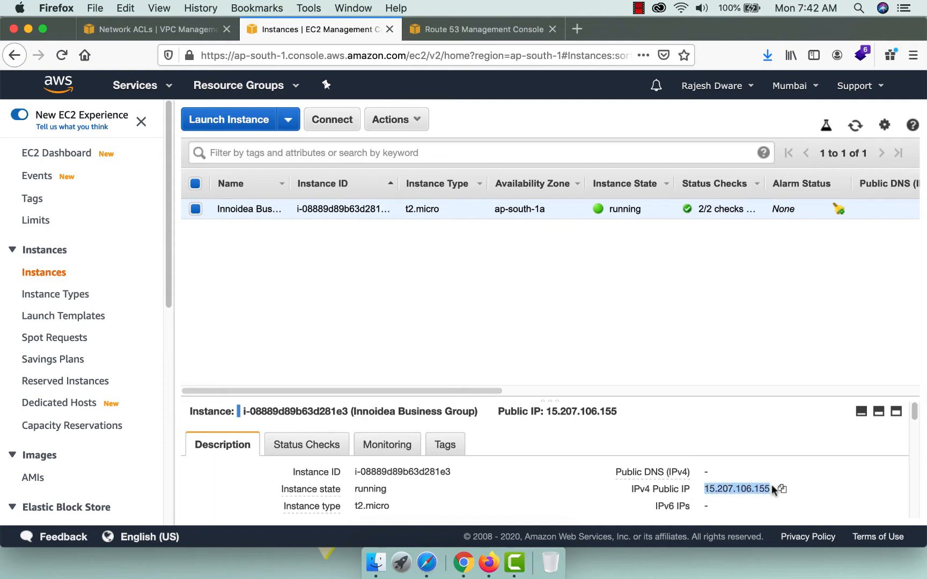
pyautogui.click(574, 33)
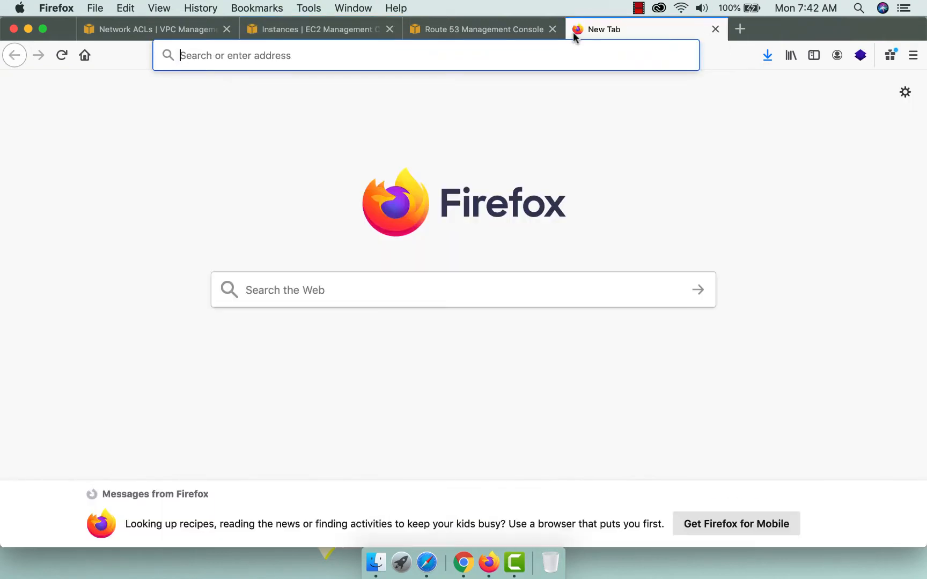
pyautogui.write('15.207.106.155')
pyautogui.press('Return')
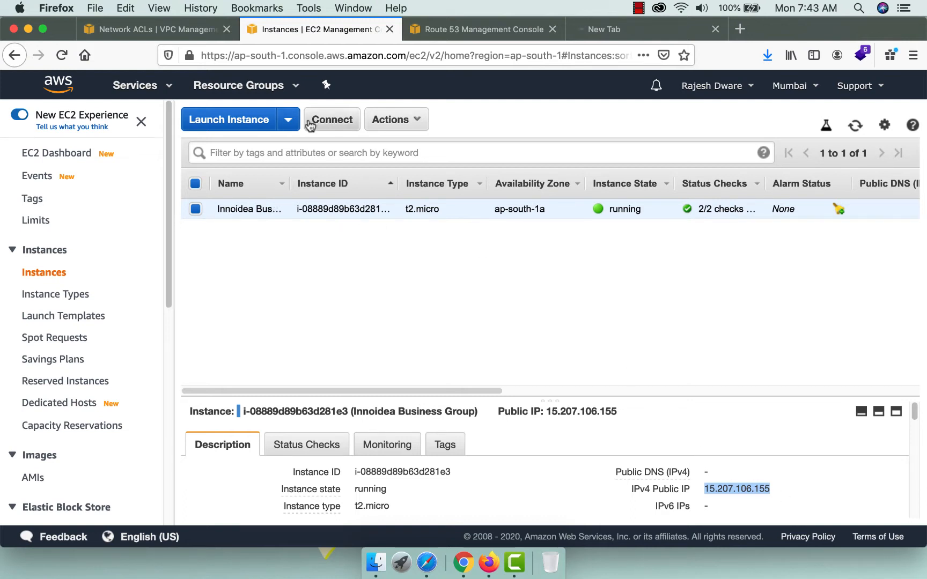
pyautogui.click(328, 120)
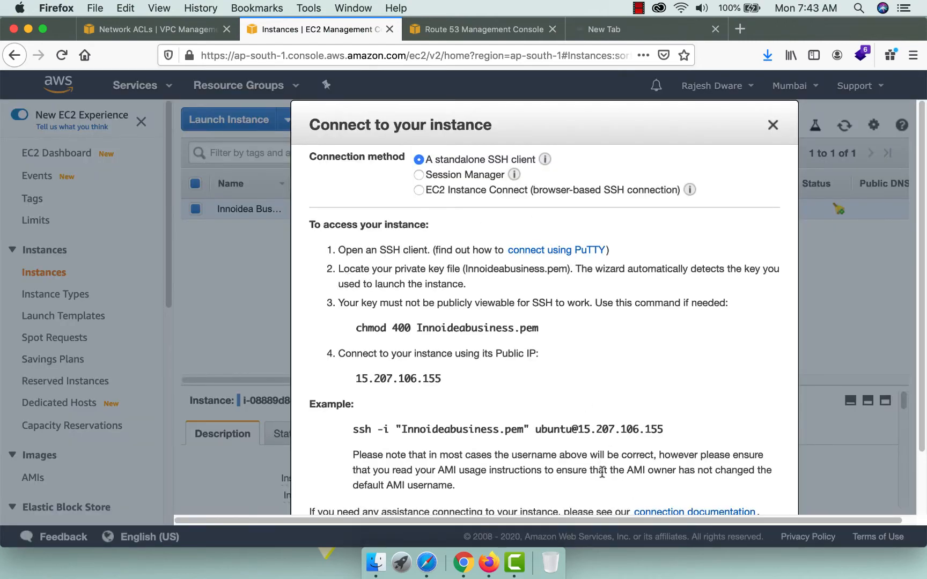
# Launch Terminal from the applications list.
pyautogui.click(402, 563)
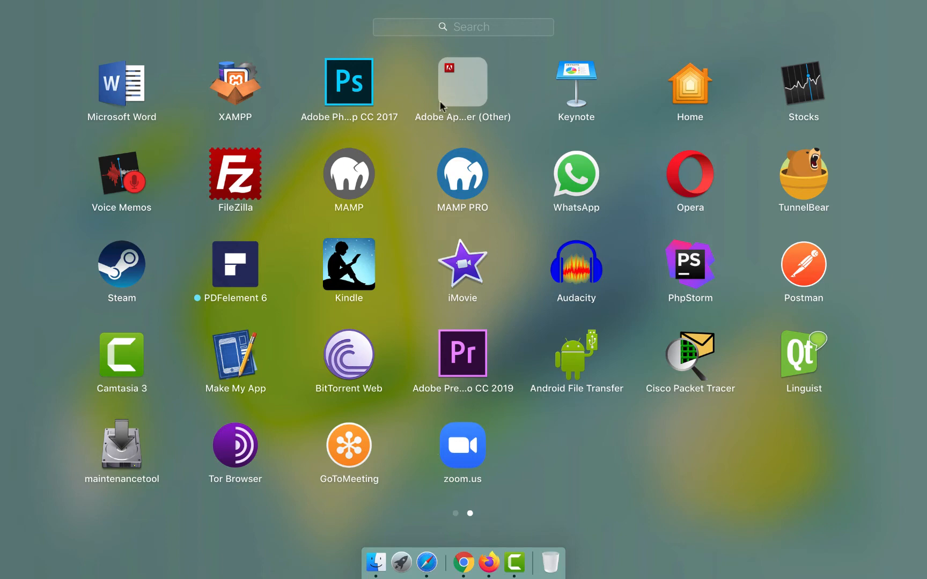
pyautogui.write('ter')
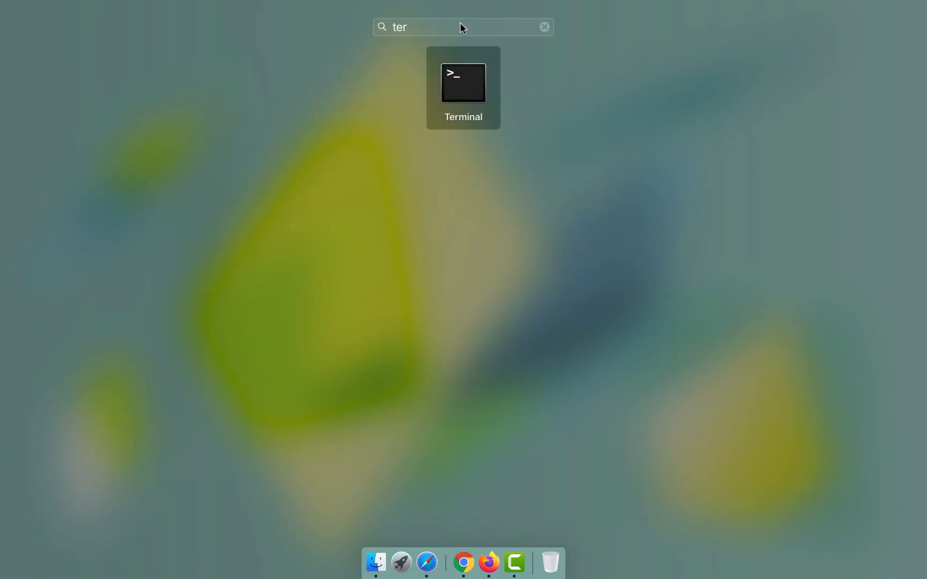
pyautogui.click(463, 91)
pyautogui.moveTo(584, 202); pyautogui.dragTo(558, 381)
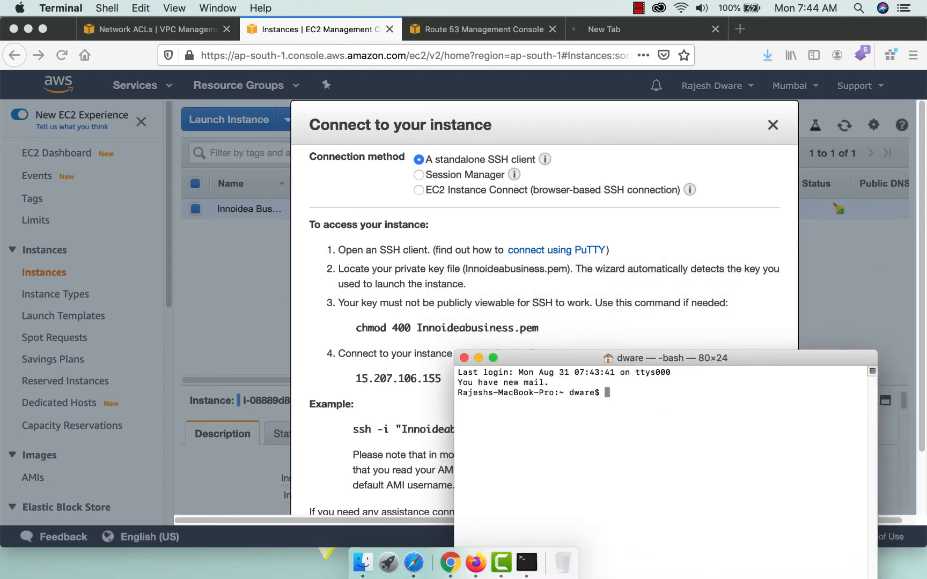
# In Downloads, list the files and check Innoideabusiness.pem's permissions (-rw-r--r--).
pyautogui.write('cd Downloads')
pyautogui.press('Return')
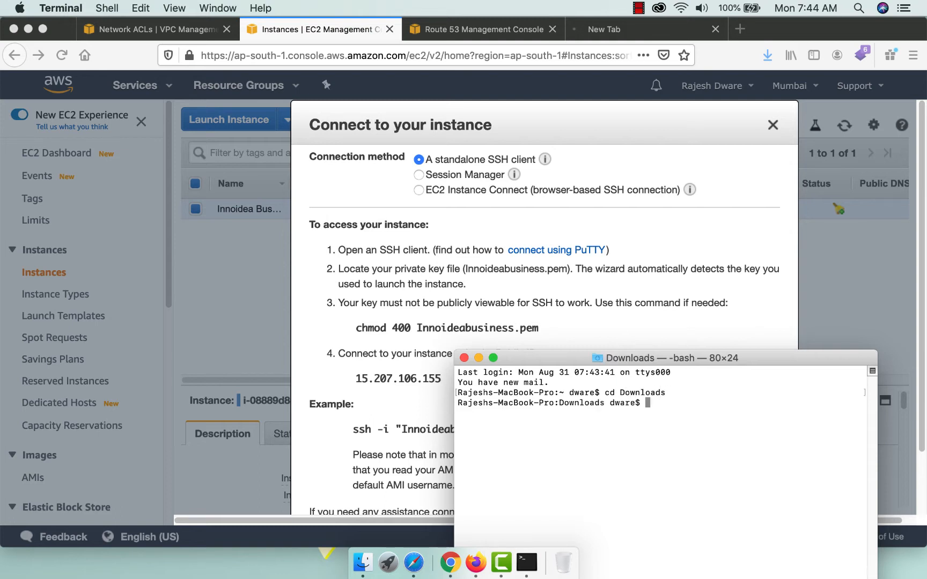
pyautogui.write('ls')
pyautogui.press('Return')
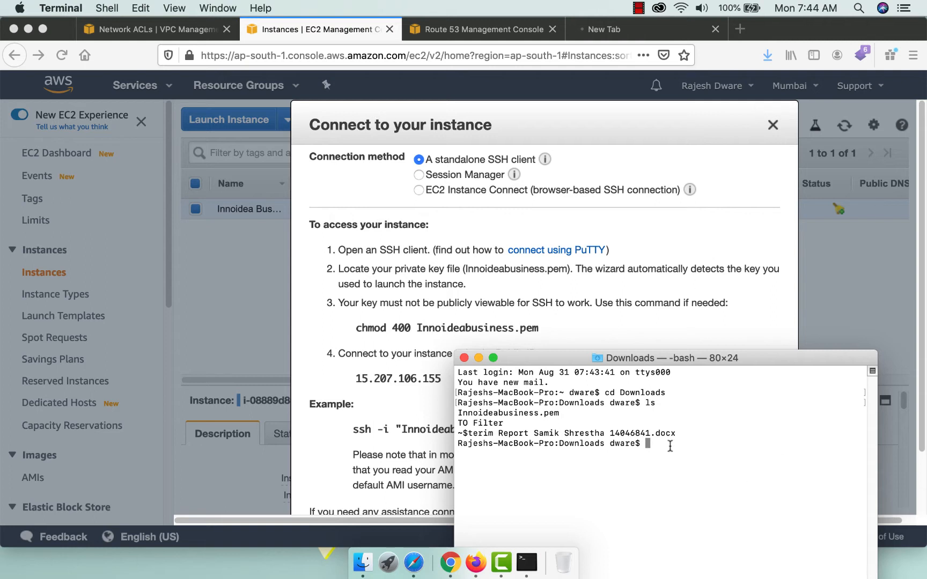
pyautogui.write('ls -l In')
pyautogui.press('Tab')
pyautogui.press('Return')
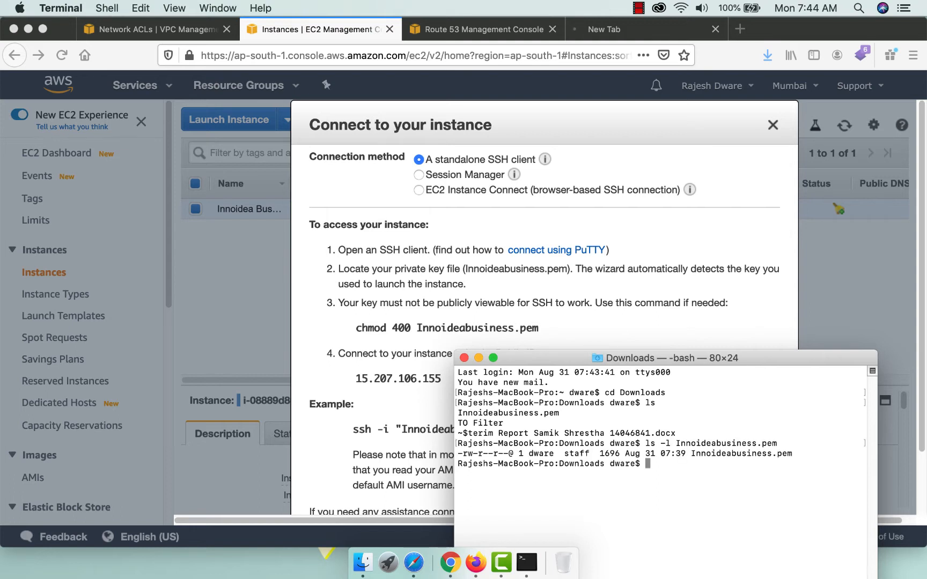
pyautogui.moveTo(463, 455); pyautogui.dragTo(505, 453)
# Run 'chmod 400 Innoideabusiness.pem' and confirm the key is now -r--------.
pyautogui.click(360, 328)
pyautogui.moveTo(357, 328); pyautogui.dragTo(569, 343)
pyautogui.press('super+c')
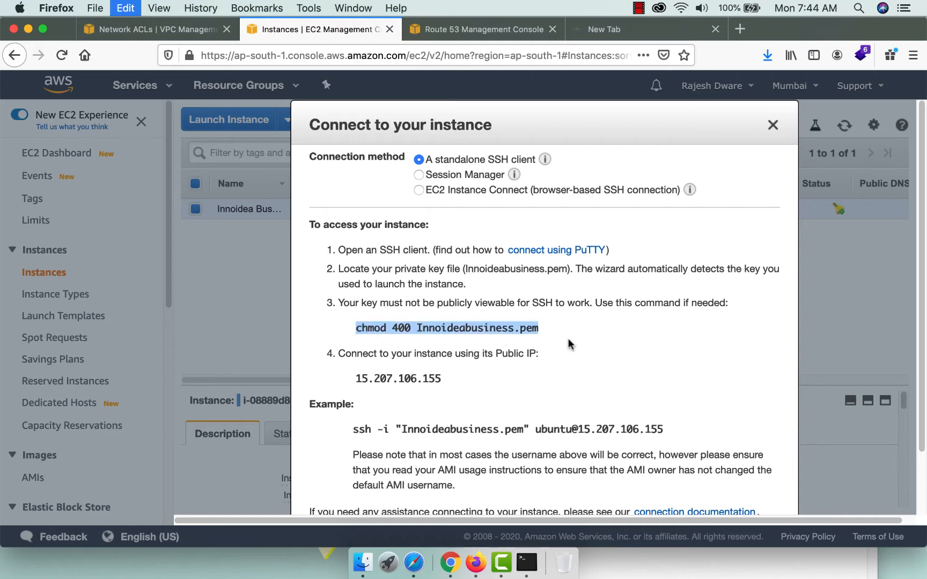
pyautogui.click(525, 562)
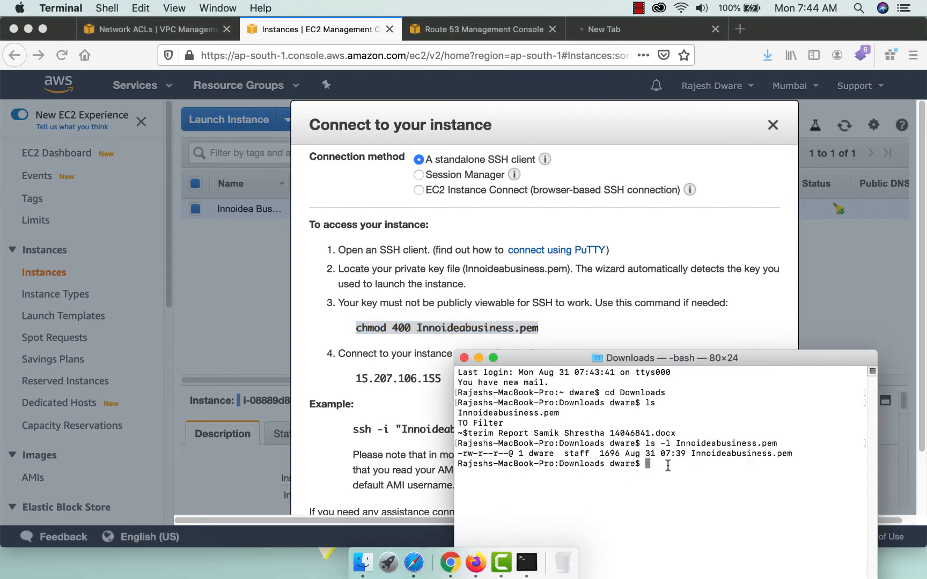
pyautogui.press('super+v')
pyautogui.press('Return')
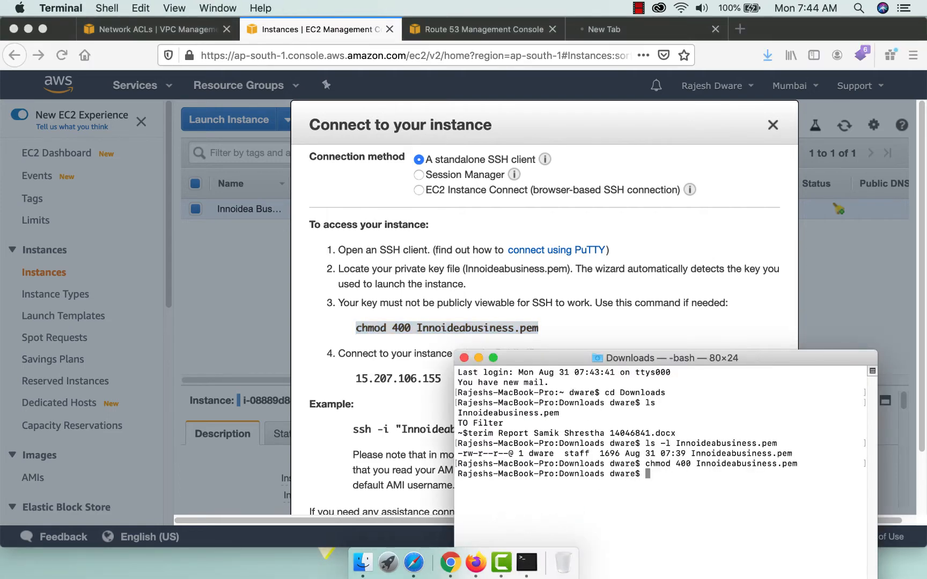
pyautogui.press('Up')
pyautogui.press('Up')
pyautogui.press('Return')
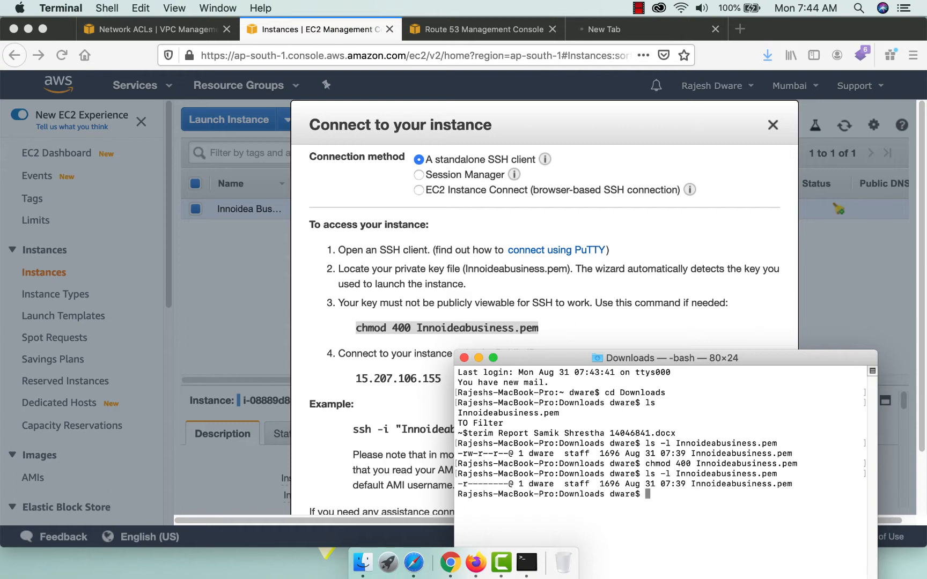
pyautogui.click(388, 409)
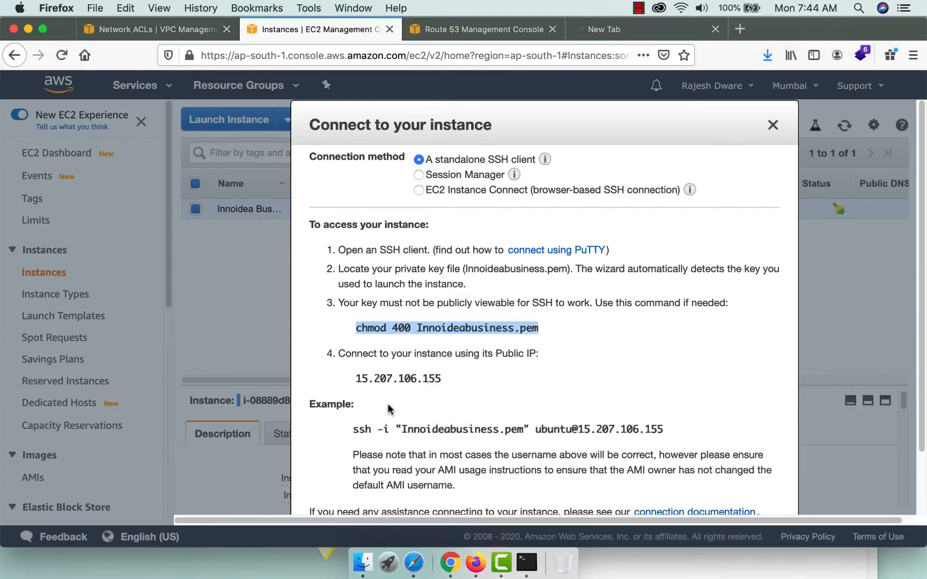
pyautogui.moveTo(353, 432); pyautogui.dragTo(706, 427)
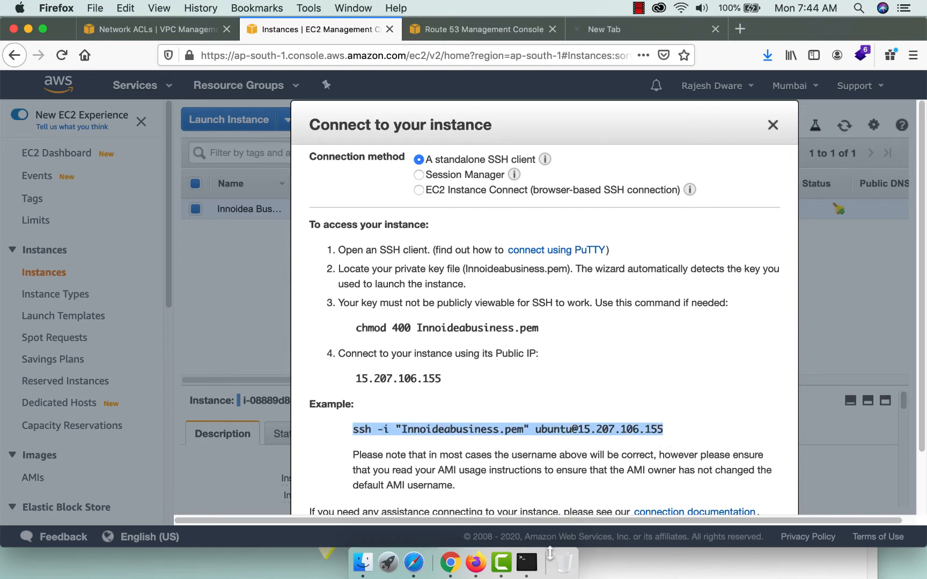
pyautogui.click(527, 562)
pyautogui.press('super+v')
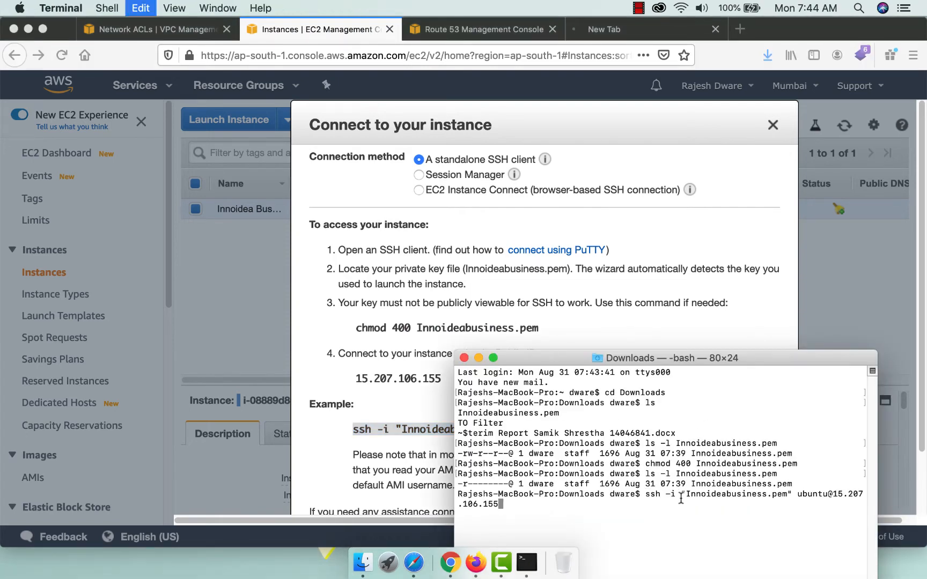
pyautogui.press('Return')
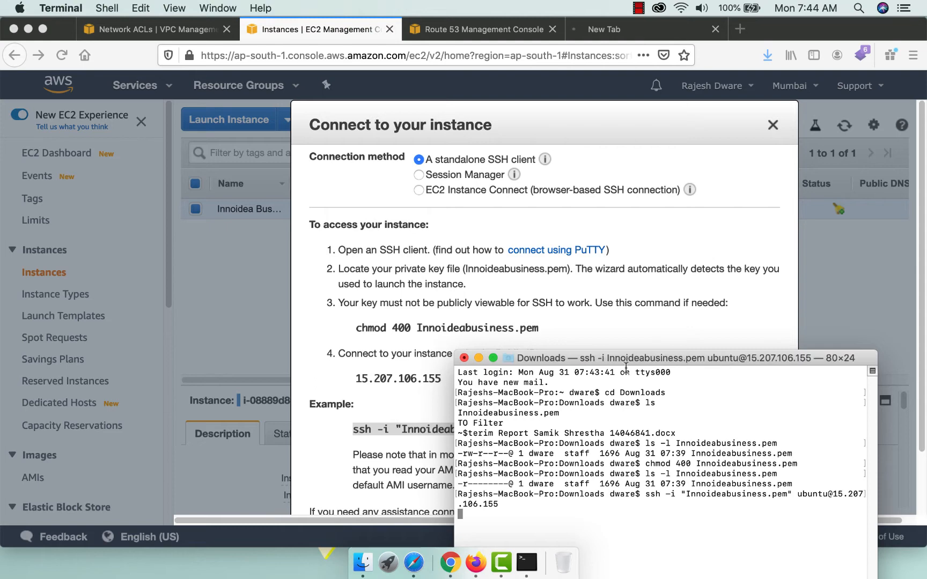
pyautogui.moveTo(631, 359); pyautogui.dragTo(597, 138)
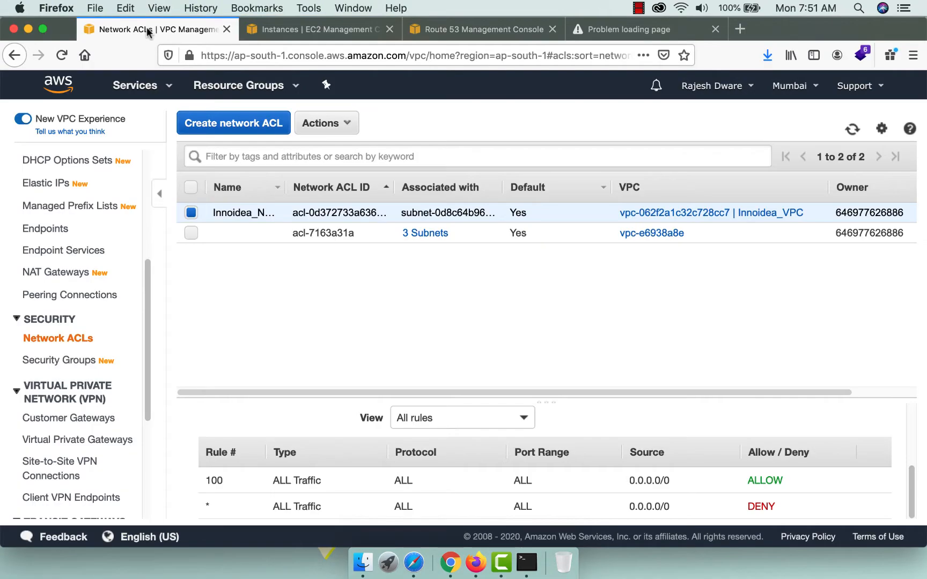
# Open the inbound rules editor for security group sg-01c5bc9741bfd9a91.
pyautogui.click(59, 359)
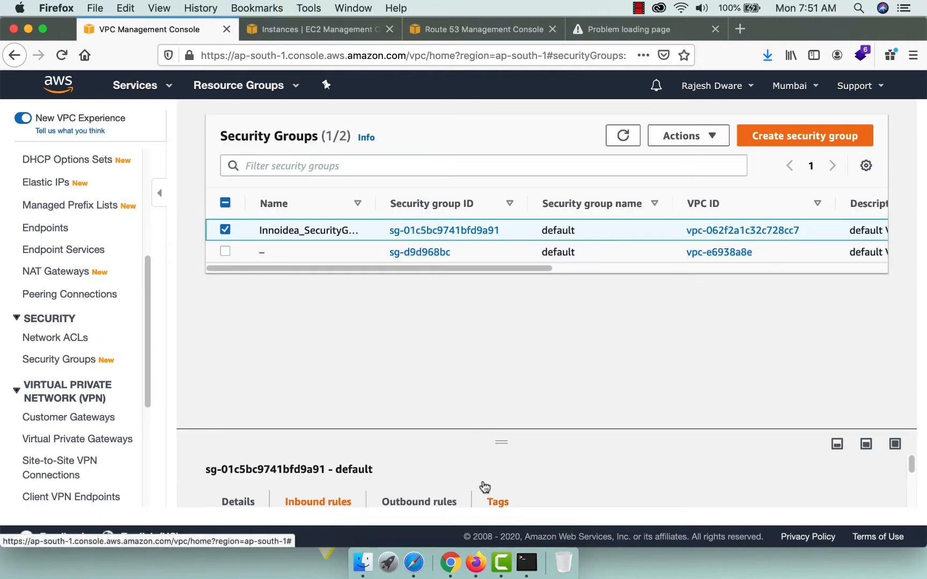
pyautogui.scroll(-3, 483, 487)
pyautogui.scroll(-3, 485, 487)
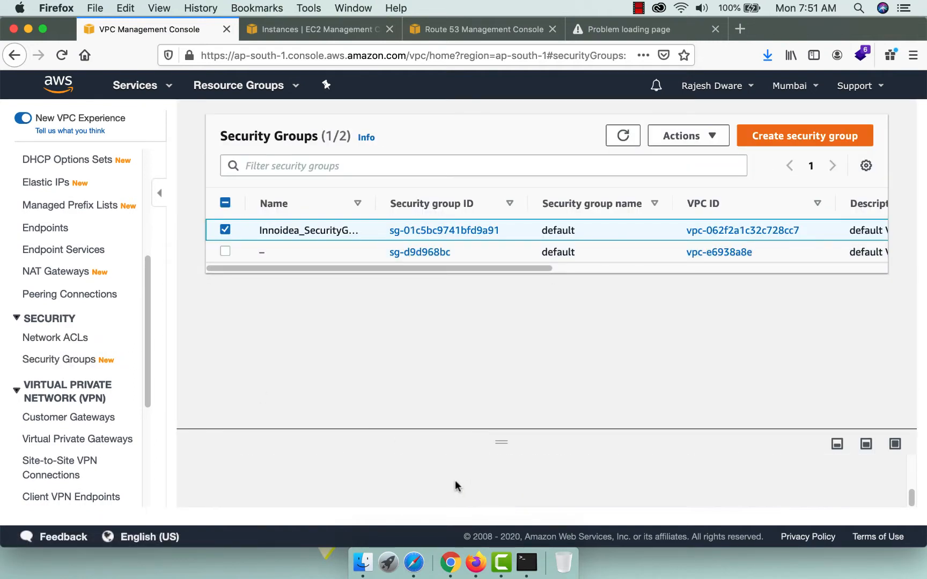
pyautogui.scroll(3, 457, 487)
pyautogui.scroll(2, 457, 486)
pyautogui.scroll(-1, 457, 486)
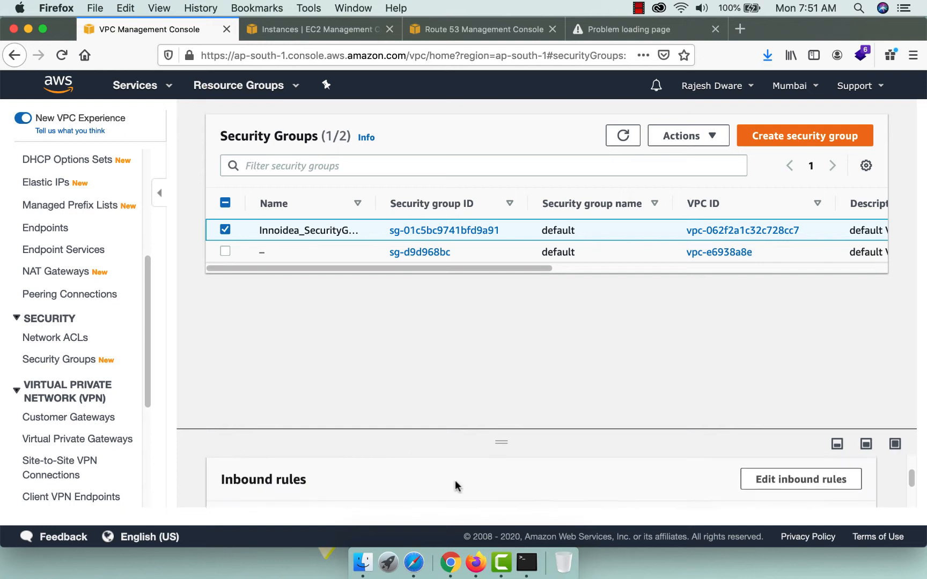
pyautogui.scroll(2, 457, 486)
pyautogui.scroll(-2, 457, 485)
pyautogui.click(780, 477)
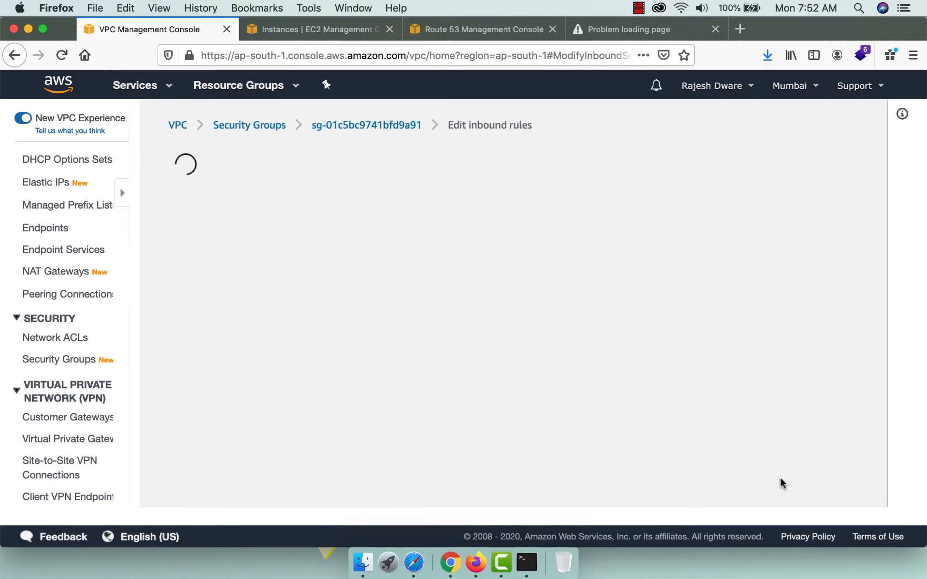
# Add an SSH rule on TCP port 22 with source My IP and save the rules.
pyautogui.click(87, 400)
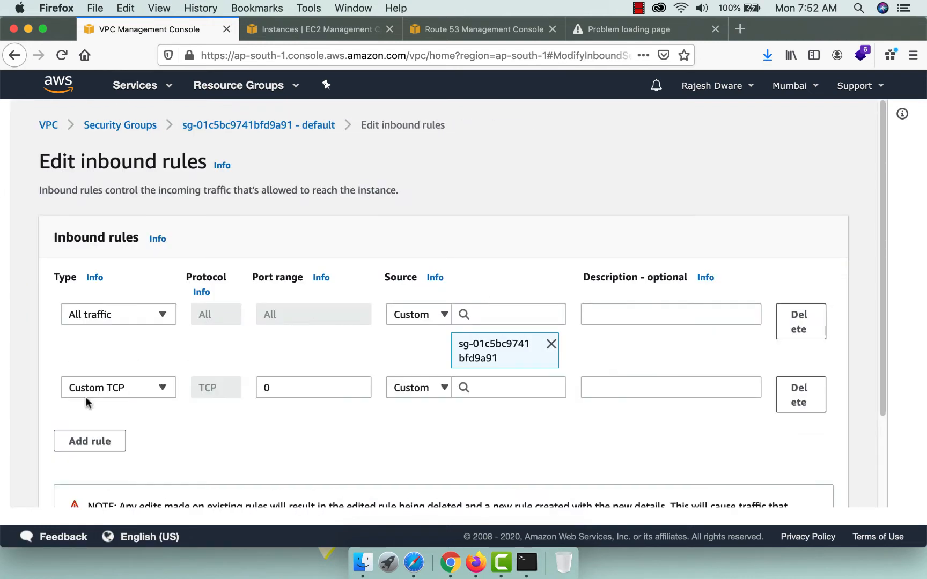
pyautogui.click(100, 389)
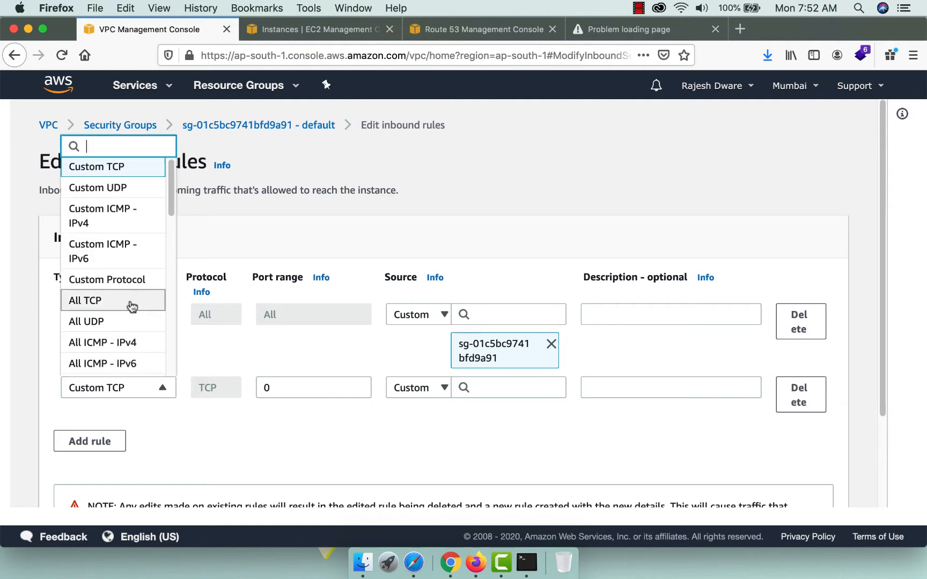
pyautogui.scroll(-3, 129, 305)
pyautogui.click(87, 268)
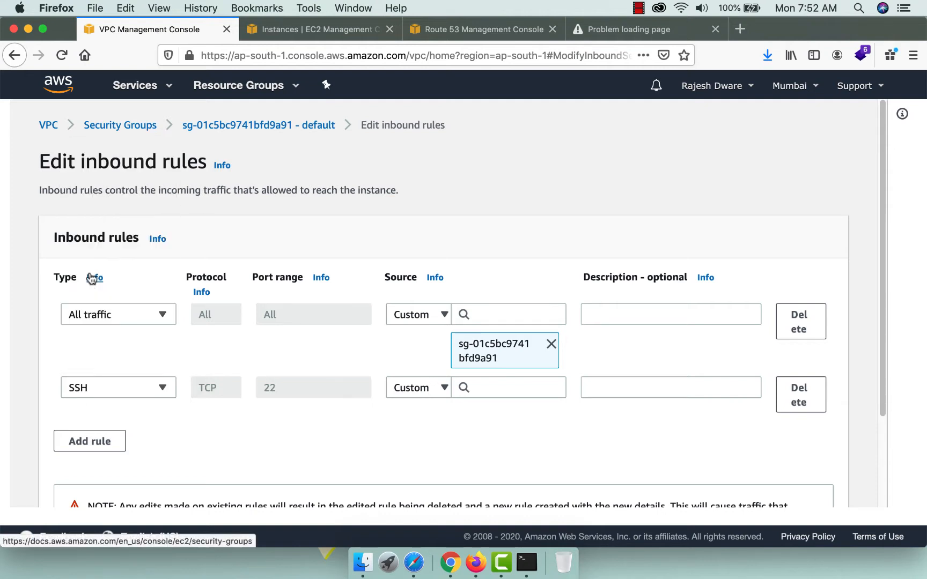
pyautogui.click(424, 389)
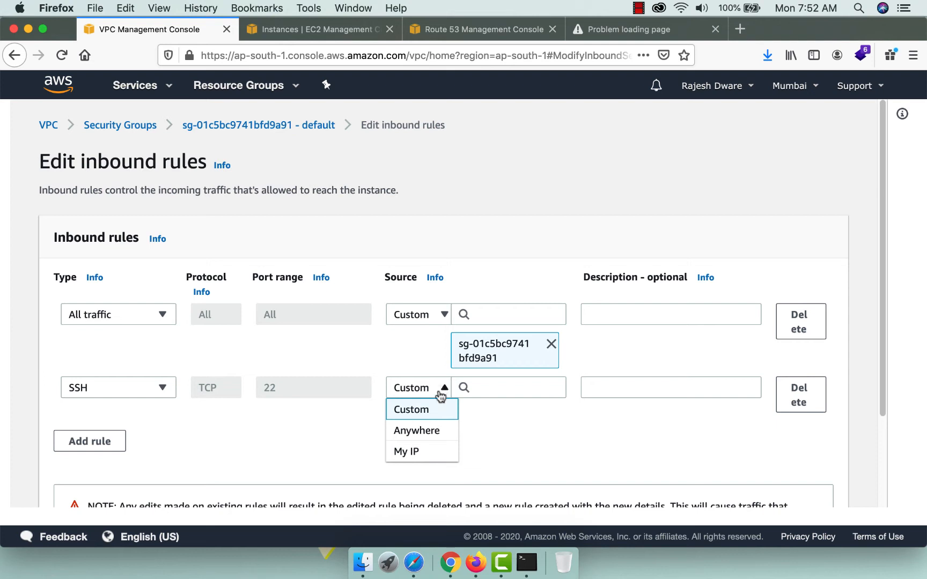
pyautogui.click(414, 451)
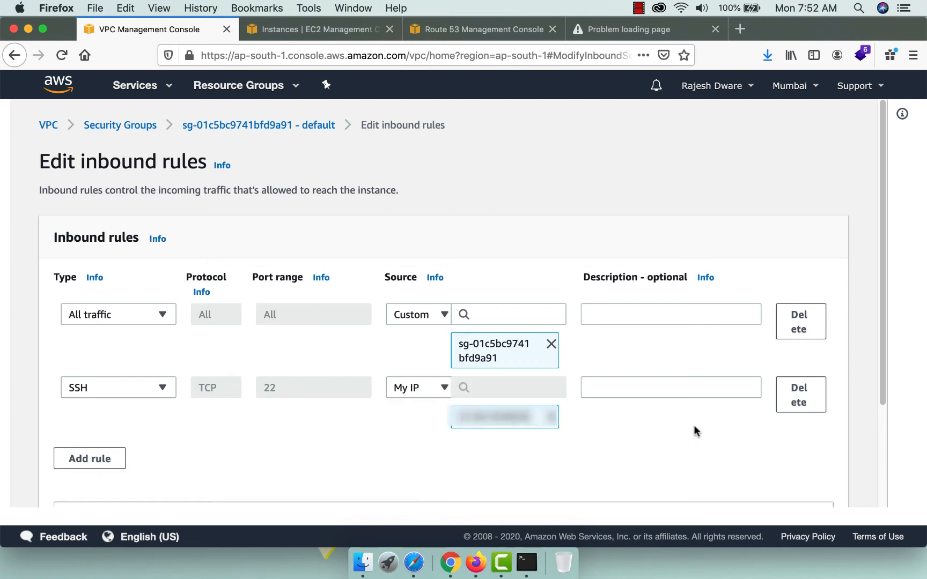
pyautogui.scroll(-3, 646, 453)
pyautogui.click(803, 480)
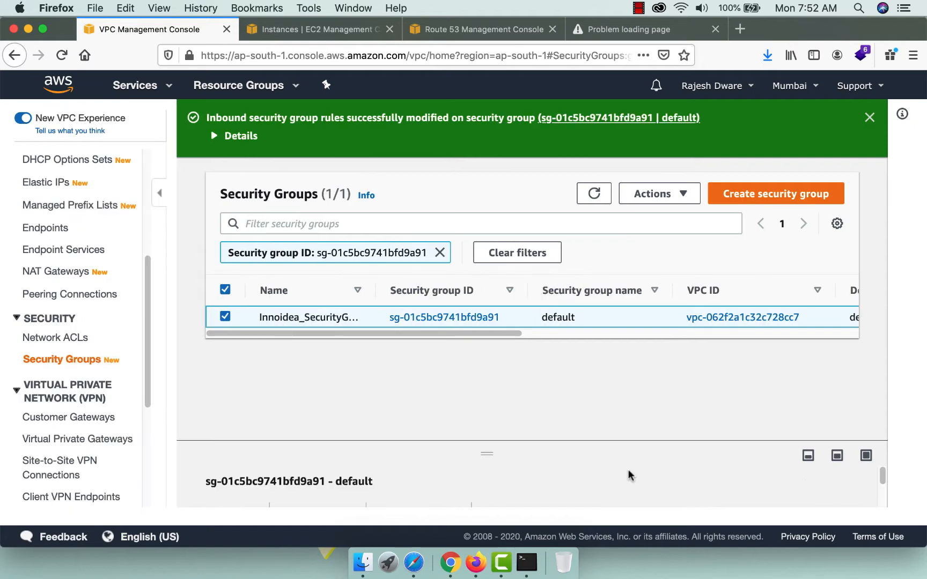
pyautogui.click(283, 29)
# Rerun the previous ssh command to log into the Ubuntu 16.04.6 instance.
pyautogui.click(524, 568)
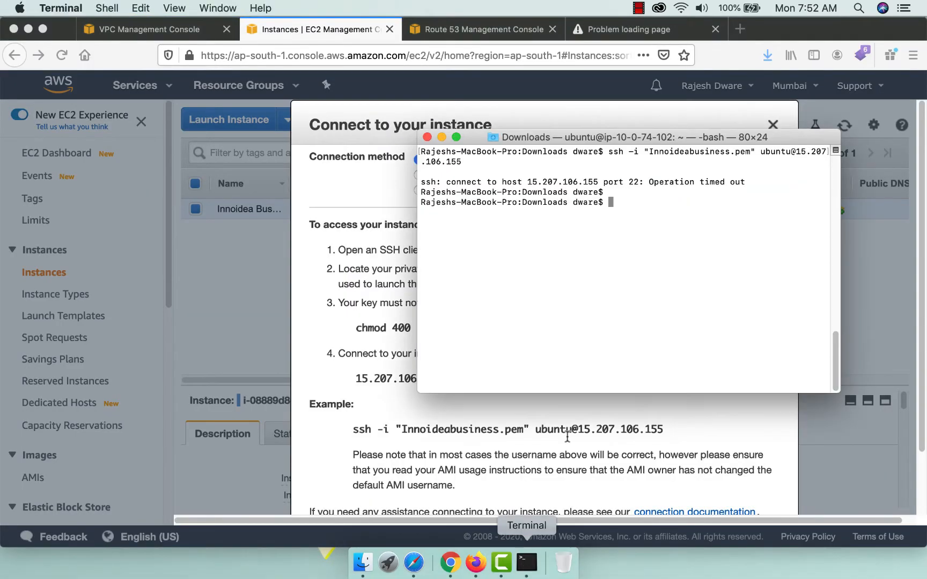
pyautogui.press('Up')
pyautogui.press('Return')
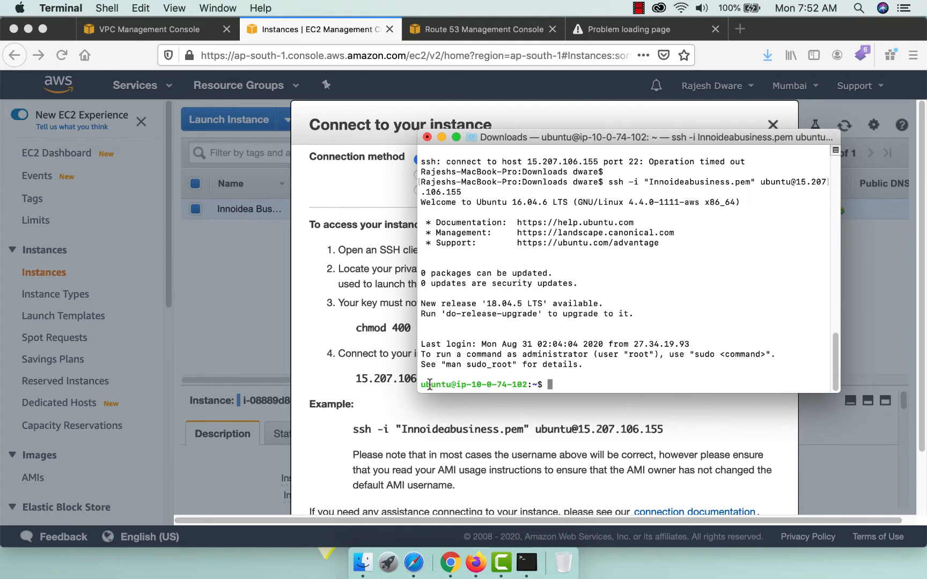
pyautogui.moveTo(424, 384); pyautogui.dragTo(559, 380)
pyautogui.click(567, 385)
# Update the instance's package lists with sudo apt-get update, then clear the screen.
pyautogui.write('sudo apt-get update')
pyautogui.press('Return')
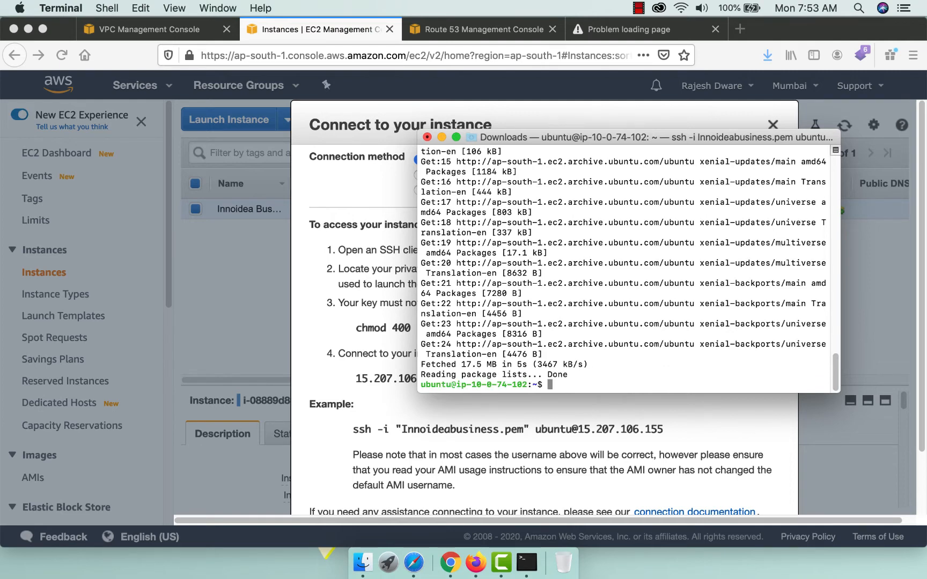
pyautogui.write('clear')
pyautogui.press('Return')
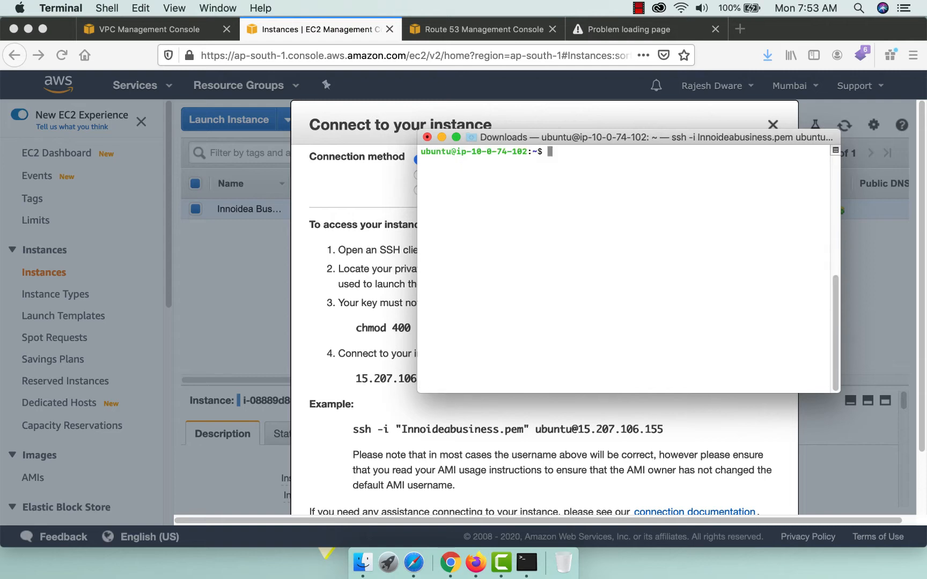
# Install apache2 with sudo apt-get install apache2, answering y, then clear the screen.
pyautogui.write('sudo apt-get insta')
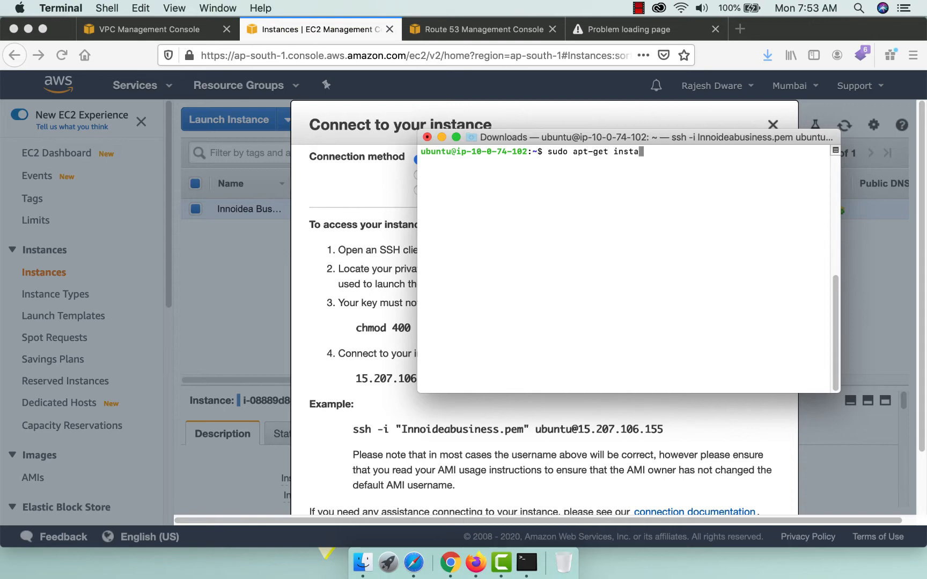
pyautogui.write('ll apache2')
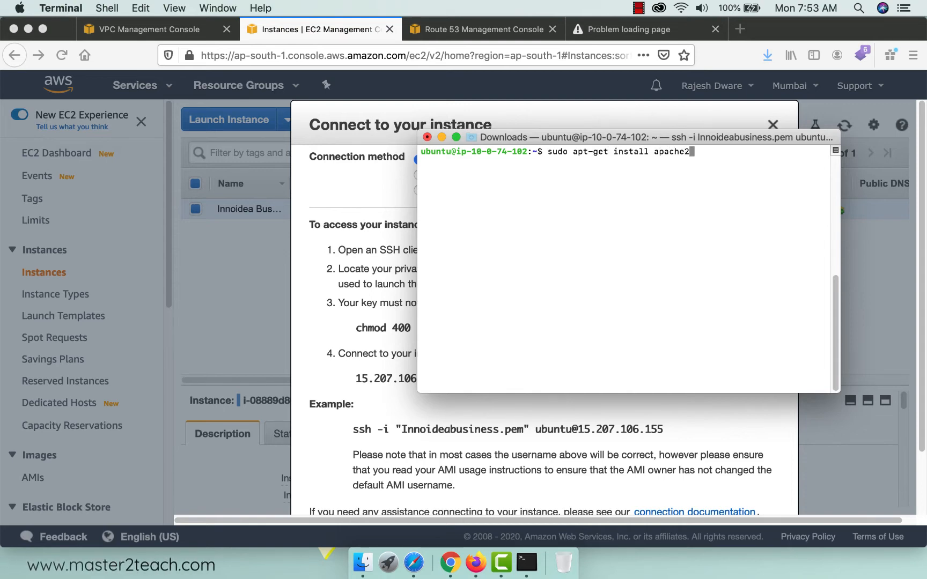
pyautogui.press('Return')
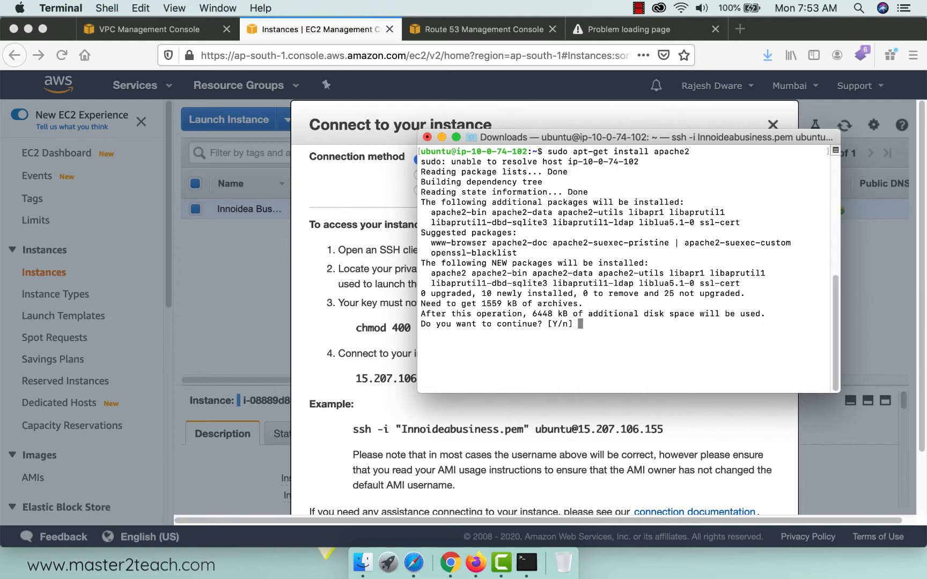
pyautogui.write('y')
pyautogui.press('Return')
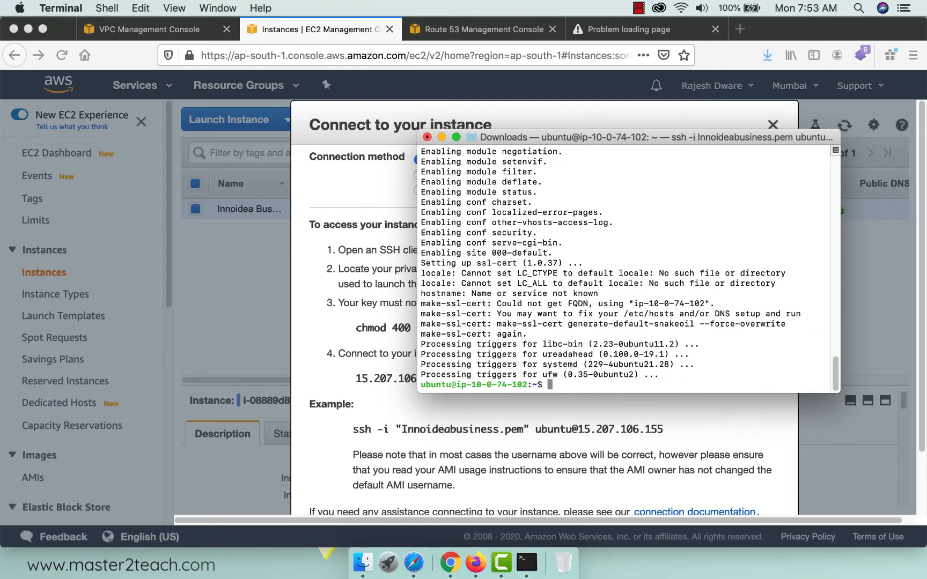
pyautogui.write('clear')
pyautogui.press('Return')
pyautogui.write('sudo')
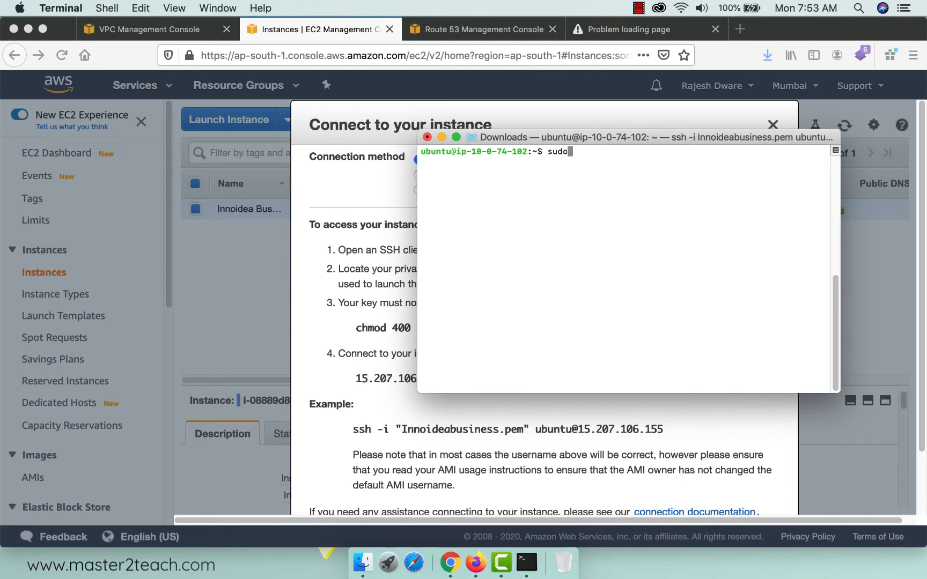
pyautogui.write(' apt-get')
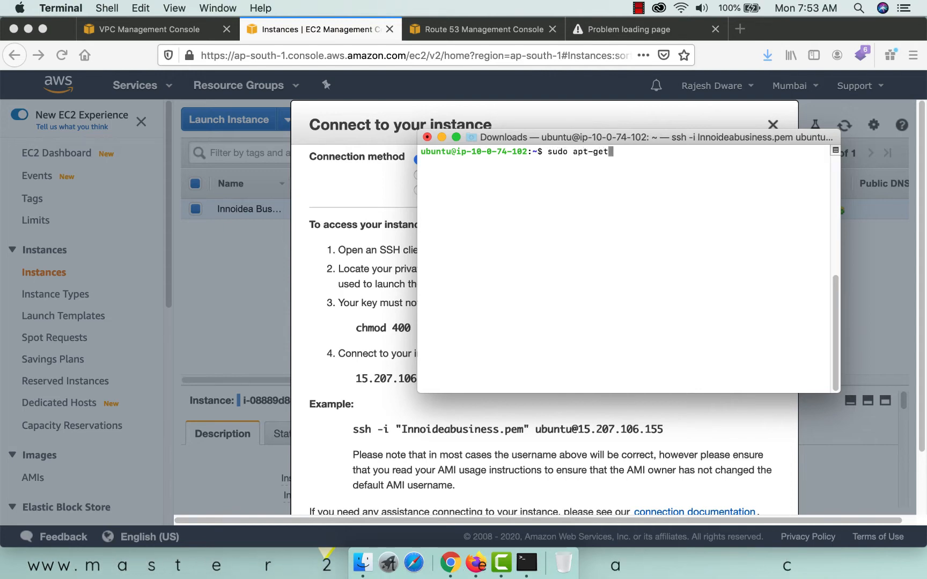
pyautogui.write(' install mys')
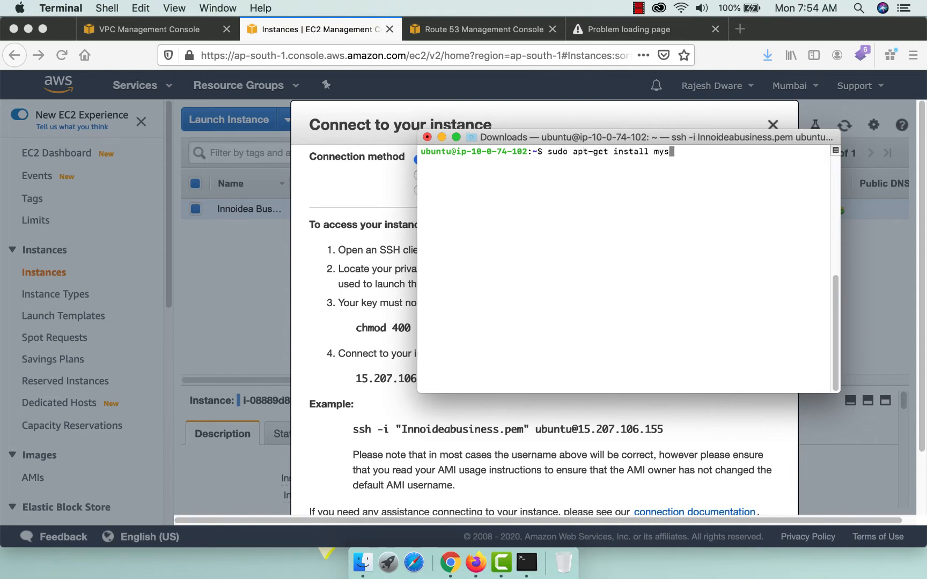
pyautogui.write('ql-server')
# Install mysql-server, answering y, set and repeat the MySQL root password, then clear.
pyautogui.press('Return')
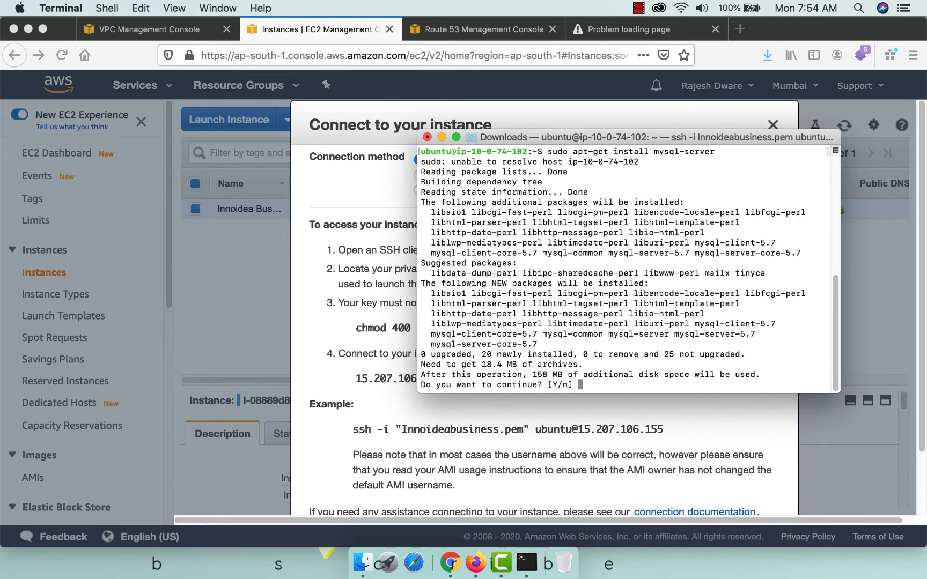
pyautogui.write('y')
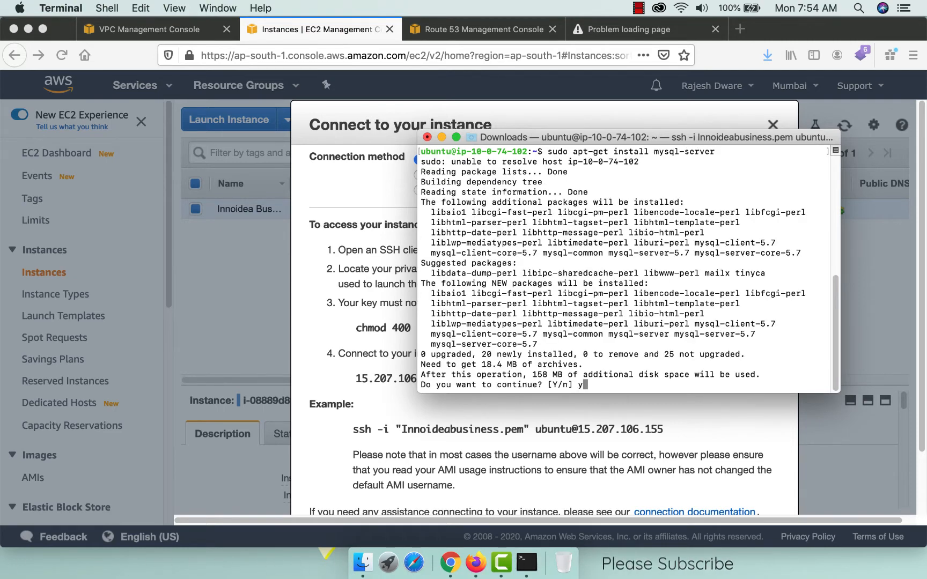
pyautogui.press('Return')
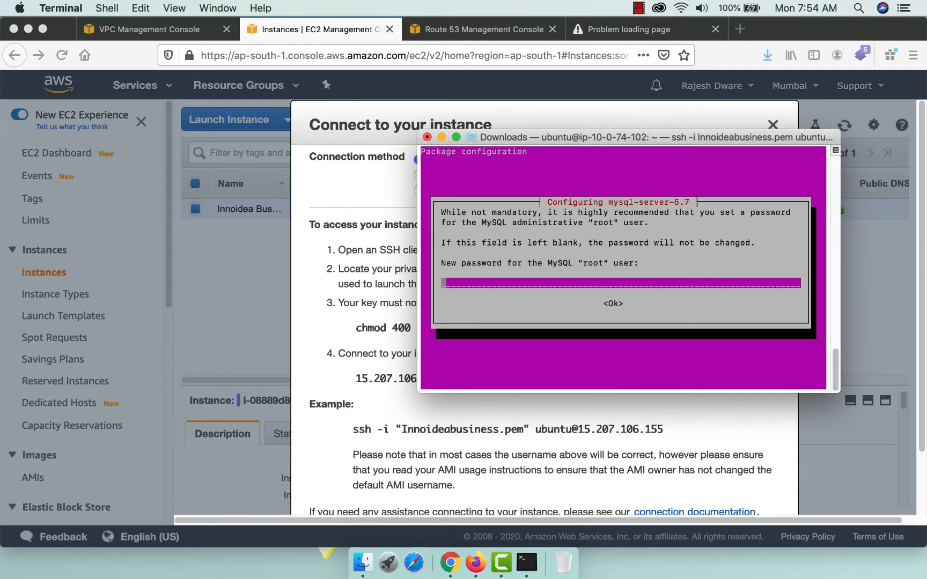
pyautogui.write('*********')
pyautogui.press('Tab')
pyautogui.press('Return')
pyautogui.write('*******')
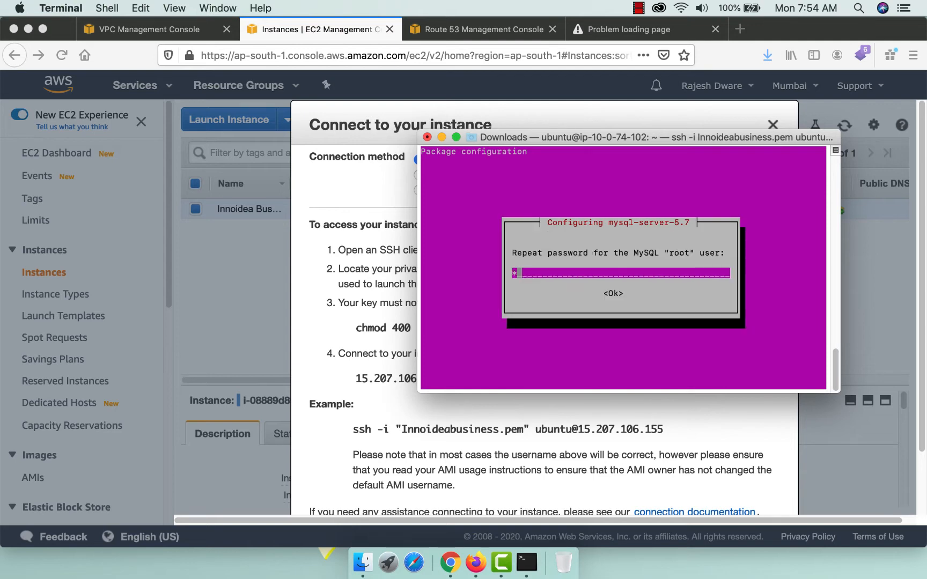
pyautogui.write('*')
pyautogui.press('Return')
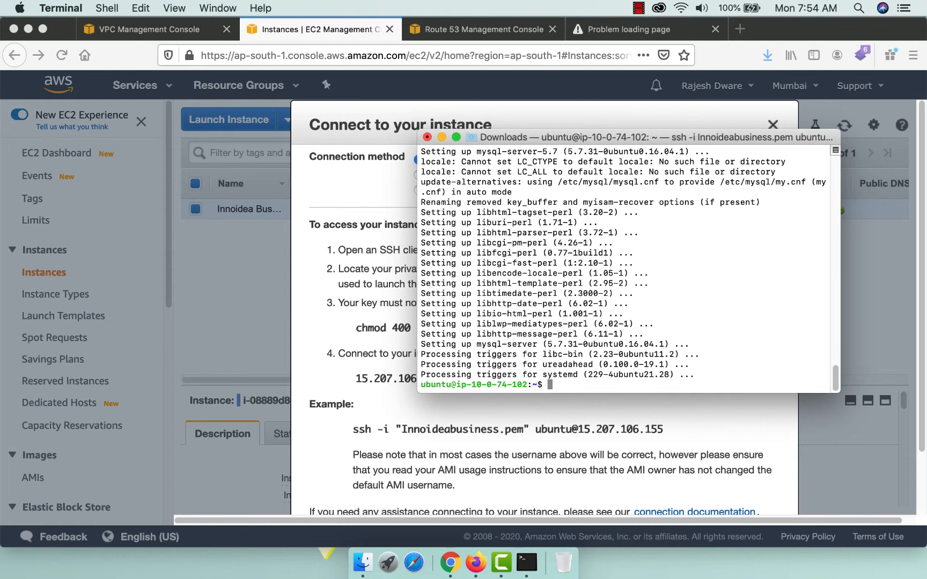
pyautogui.write('clear')
pyautogui.press('Return')
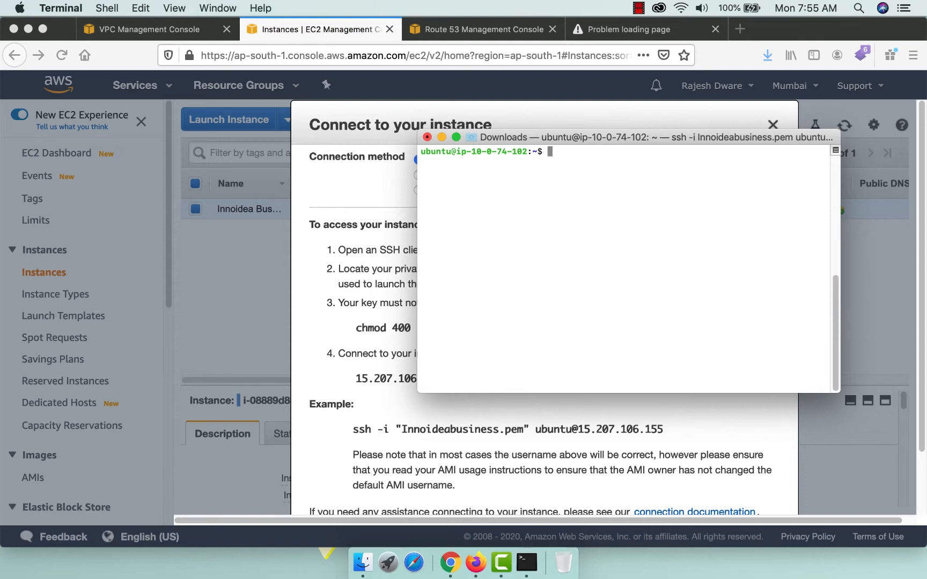
# Install php, libapache2-mod-php, php-mcrypt and php-mysql, answering y, then clear the screen.
pyautogui.write('sudo apt-get install php')
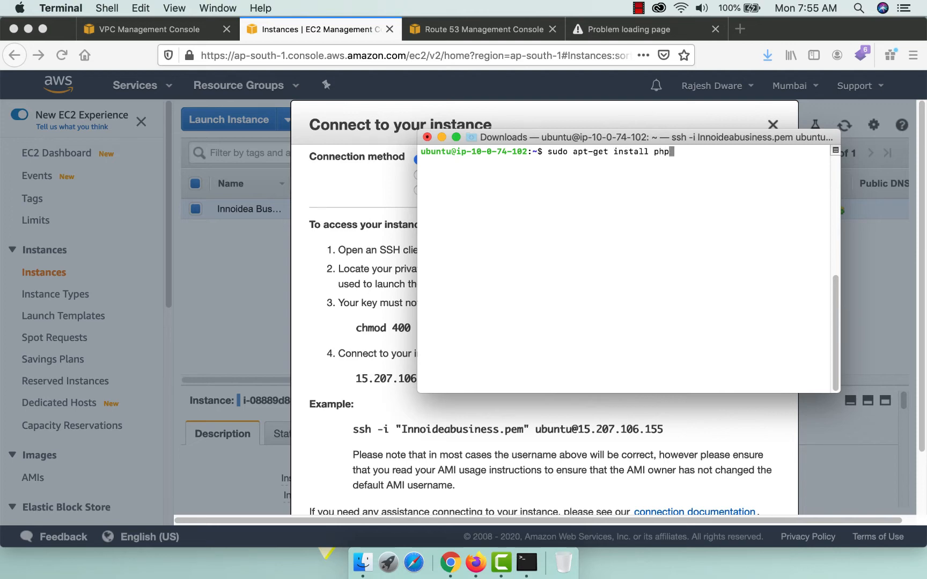
pyautogui.write(' libapache2-mod')
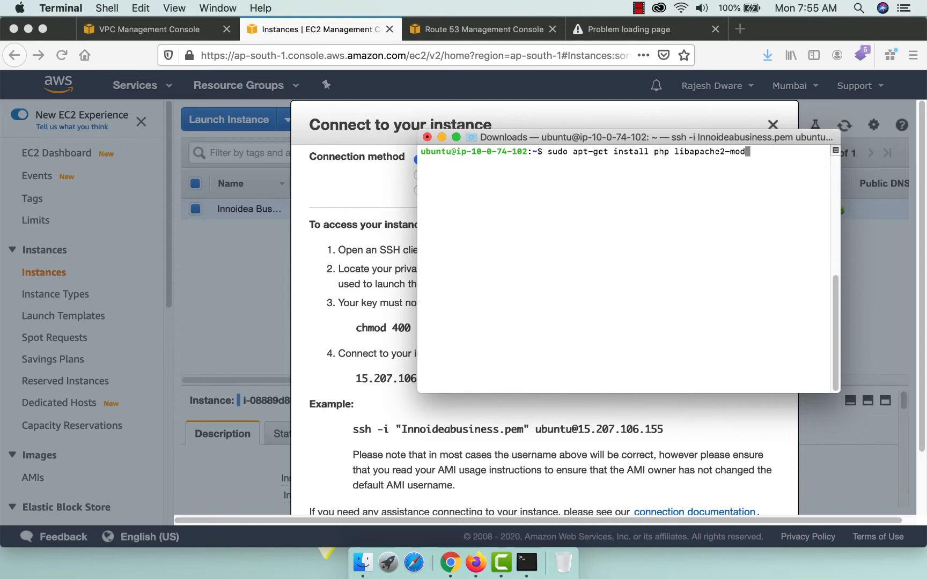
pyautogui.write('-php php-mcrypt')
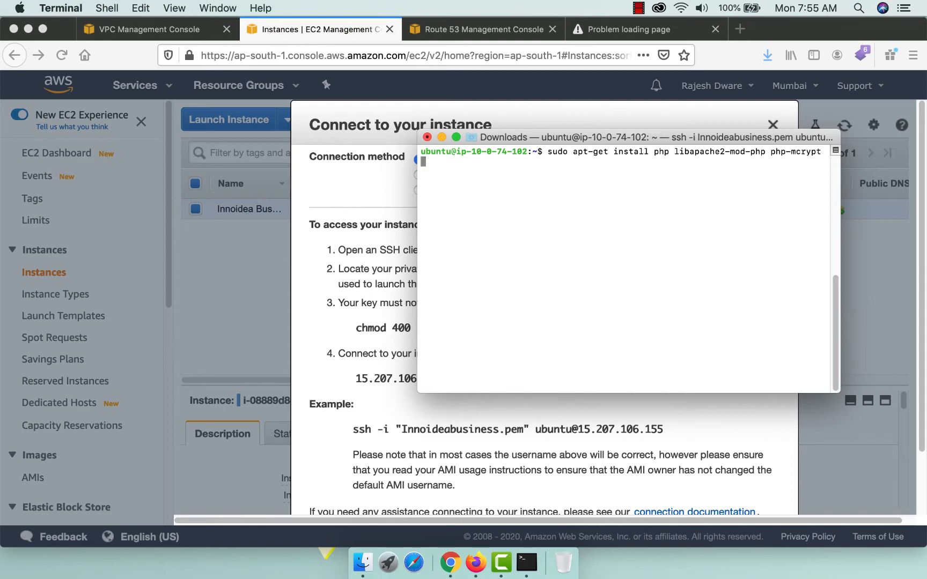
pyautogui.write(' php-mysql')
pyautogui.press('Return')
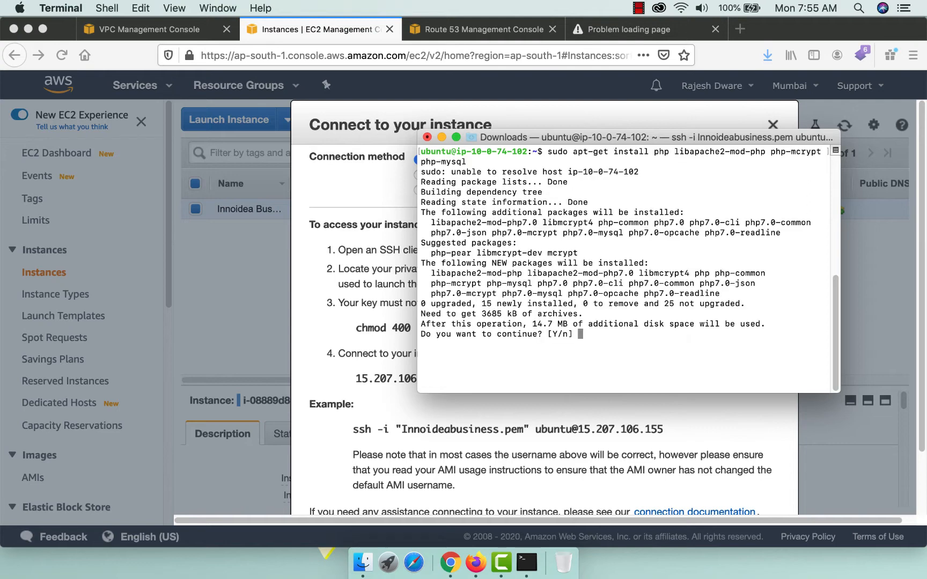
pyautogui.write('y')
pyautogui.press('Return')
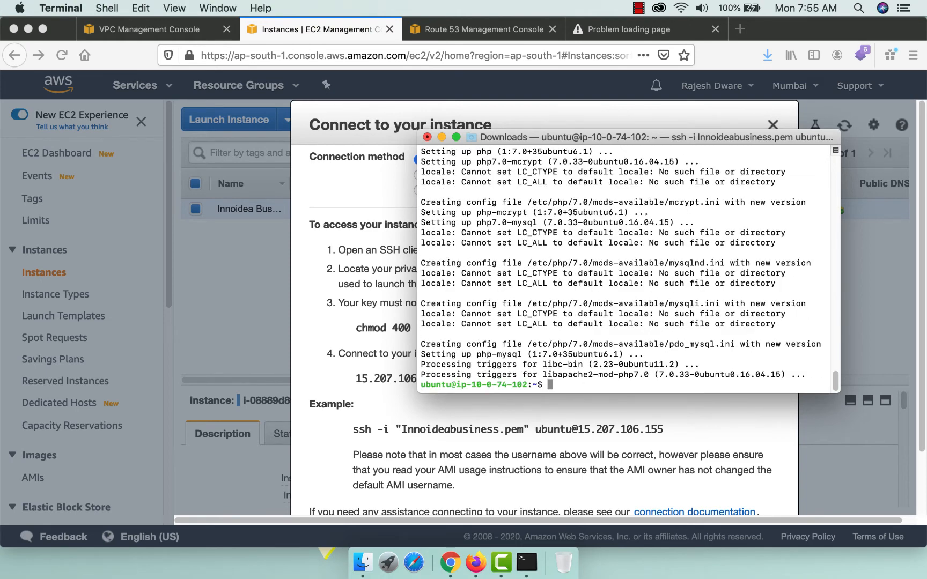
pyautogui.write('clear')
pyautogui.press('Return')
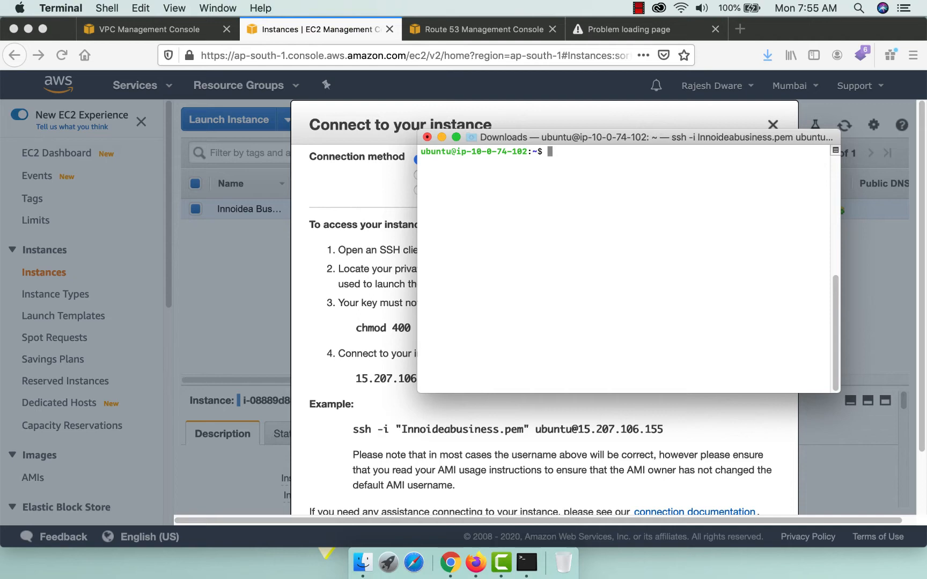
# Restart Apache on the instance with sudo service apache2 restart.
pyautogui.write('sudo service apac')
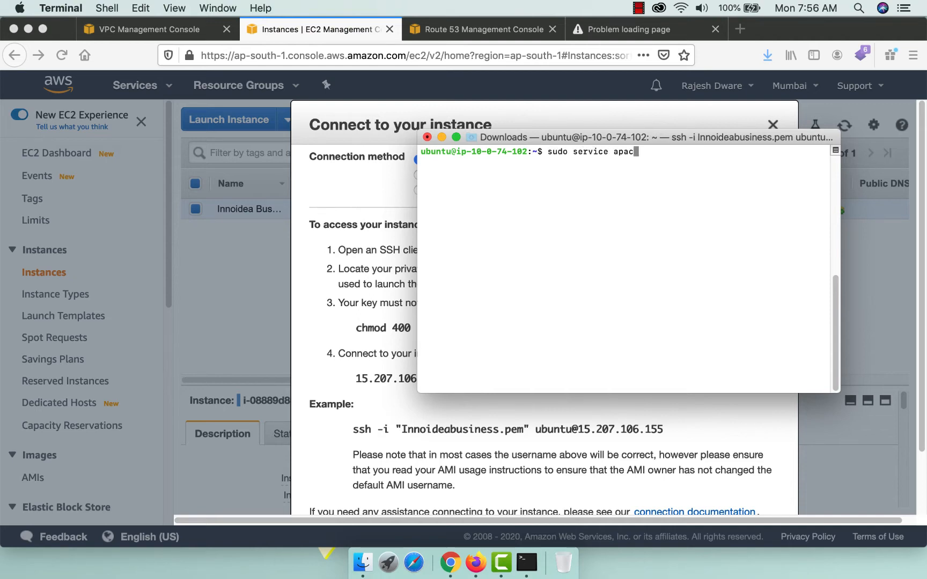
pyautogui.write('he2 restart')
pyautogui.press('Return')
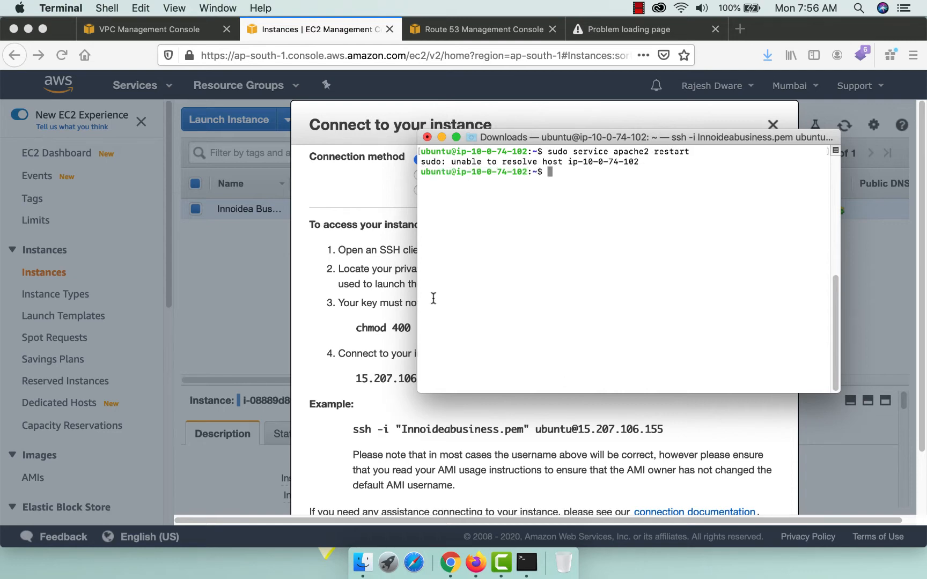
pyautogui.moveTo(436, 160); pyautogui.dragTo(647, 174)
pyautogui.click(566, 217)
# Turn on DNS hostnames for the 10.0.0.0/16 VPC via Actions > Edit DNS hostnames.
pyautogui.click(135, 34)
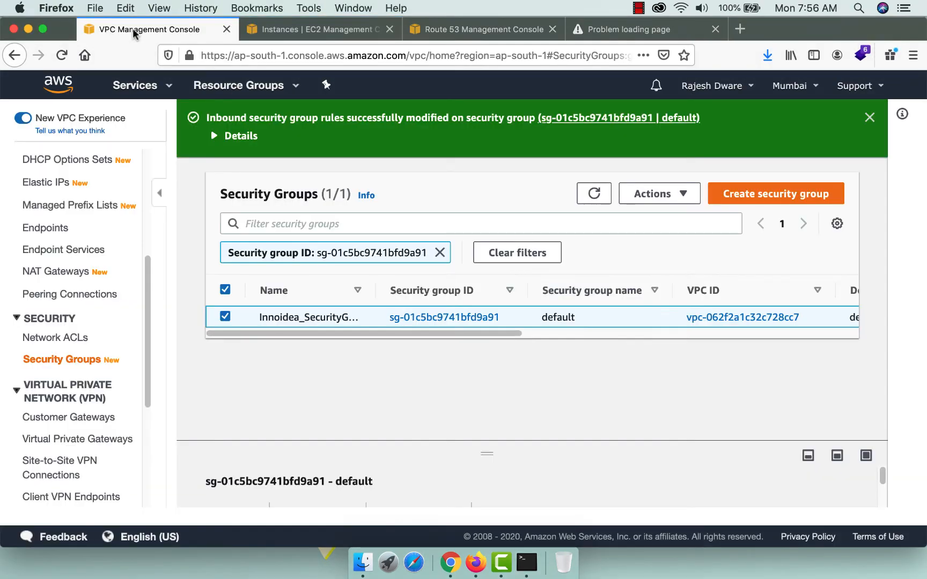
pyautogui.scroll(5, 53, 236)
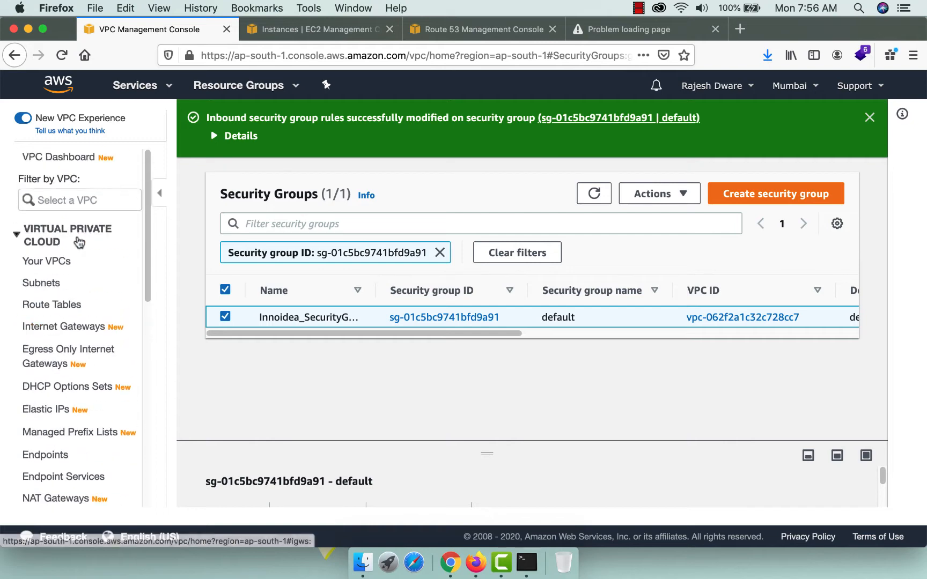
pyautogui.click(53, 263)
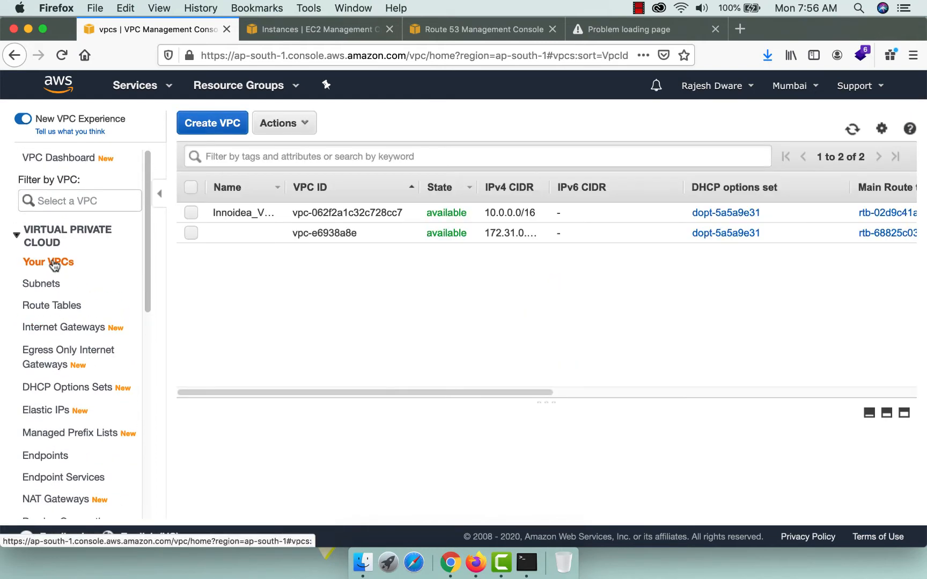
pyautogui.click(191, 212)
pyautogui.click(304, 124)
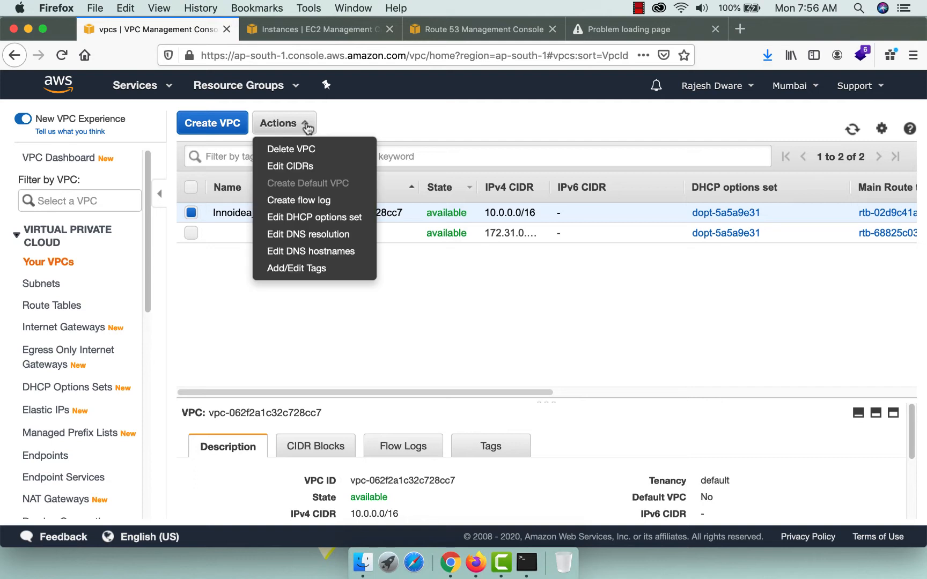
pyautogui.click(307, 252)
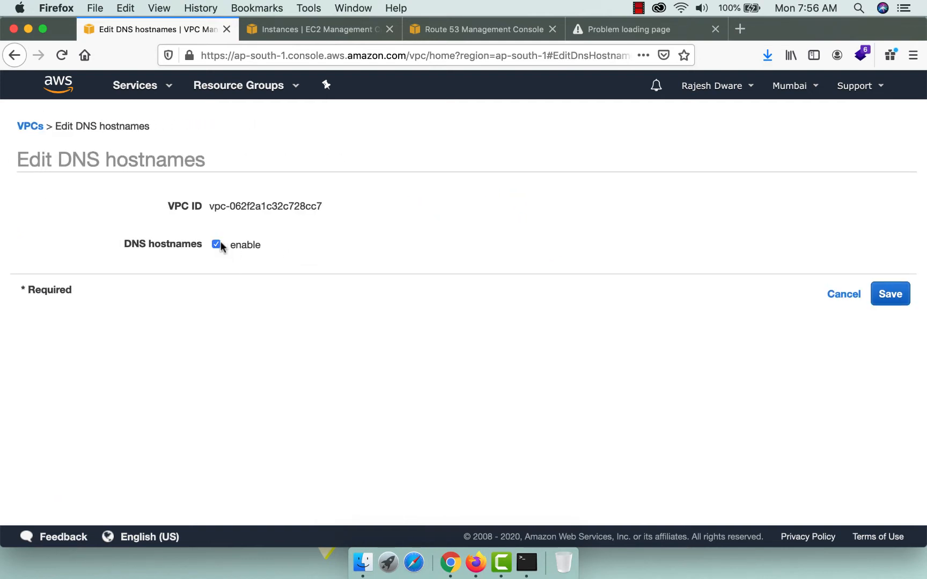
pyautogui.click(902, 295)
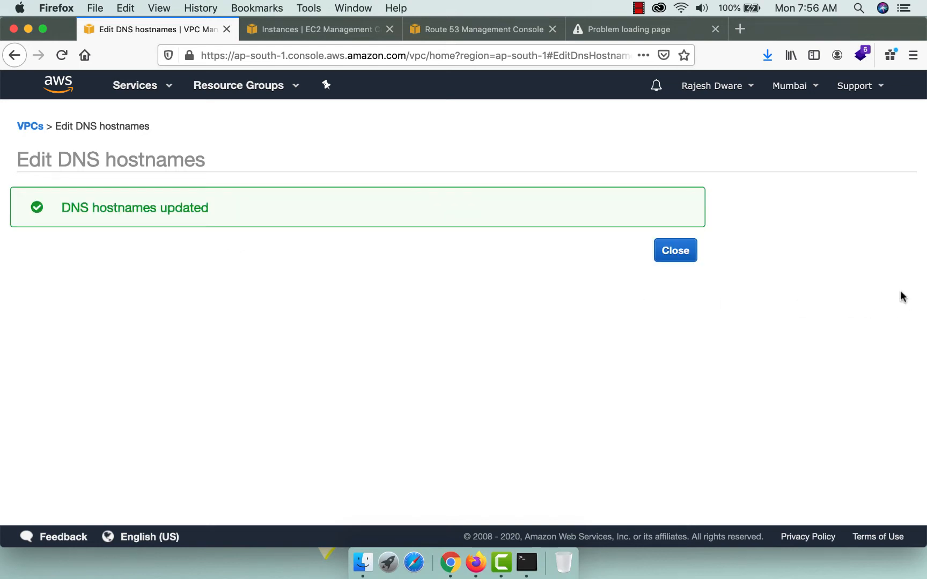
pyautogui.click(679, 255)
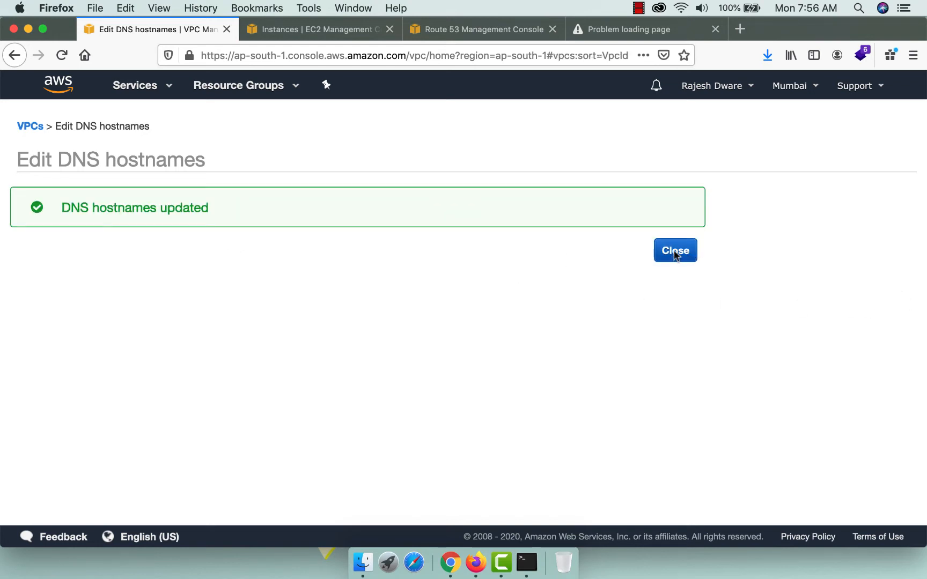
pyautogui.click(632, 27)
# Retry the 15.207.106.155 page, then rerun sudo service apache2 restart in Terminal.
pyautogui.click(61, 55)
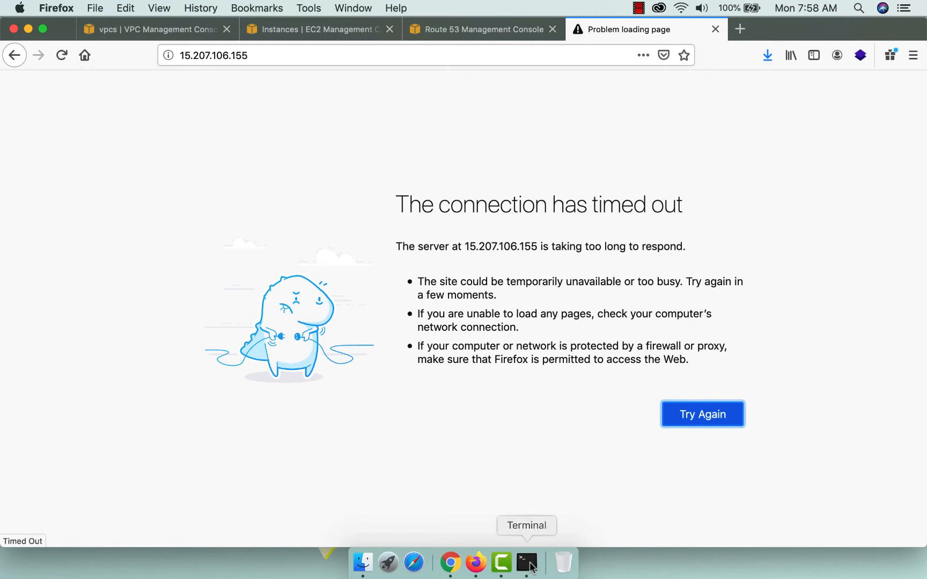
pyautogui.click(527, 562)
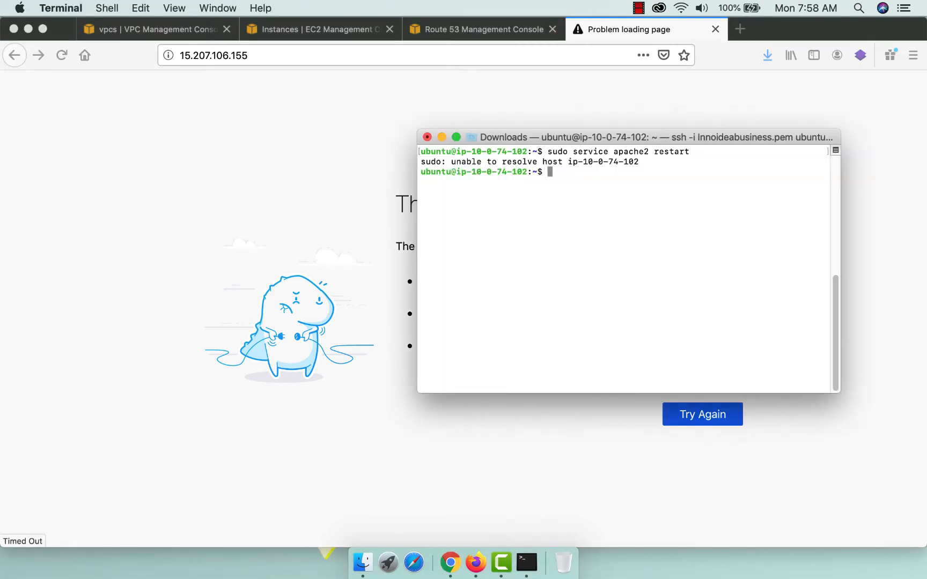
pyautogui.press('Up')
pyautogui.press('Return')
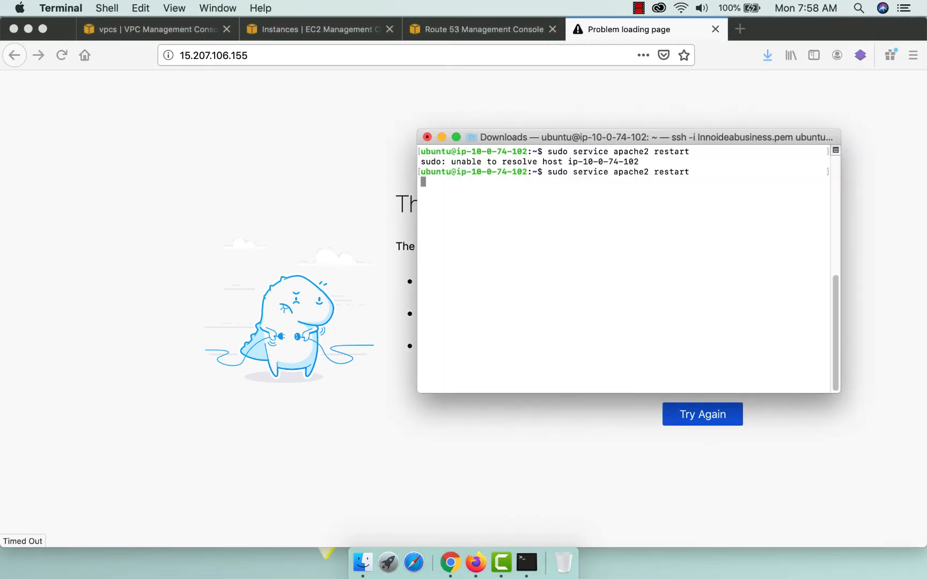
# Reload 15.207.106.155 in Firefox, which still shows the connection timed out.
pyautogui.click(186, 213)
pyautogui.click(296, 55)
pyautogui.press('Return')
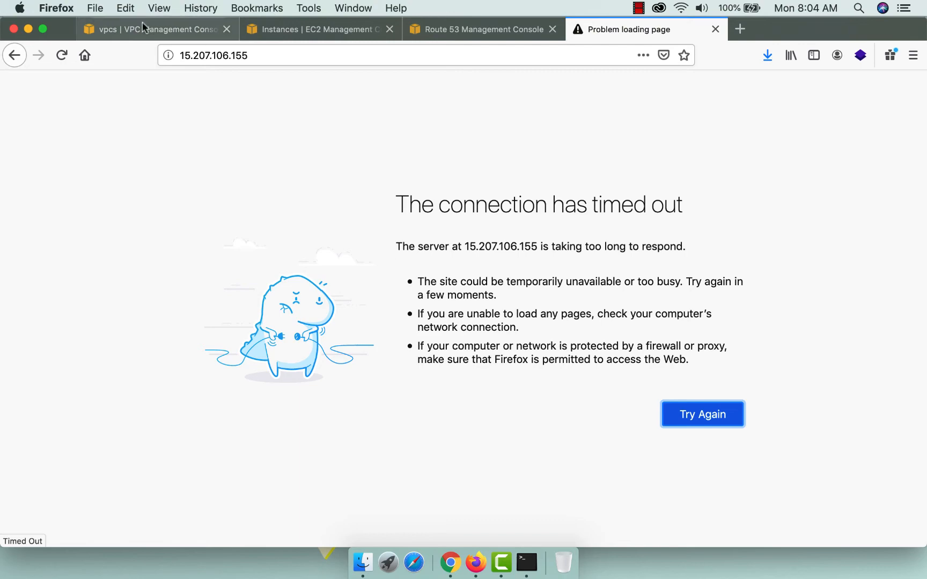
# Open the inbound rules editor for Innoidea_SecurityGroup in the VPC console.
pyautogui.click(140, 28)
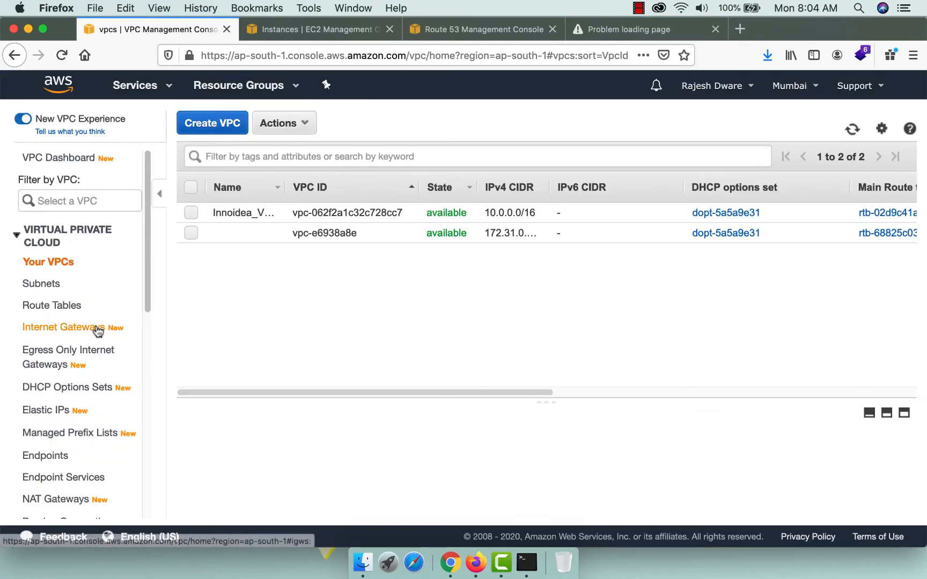
pyautogui.scroll(-5, 59, 407)
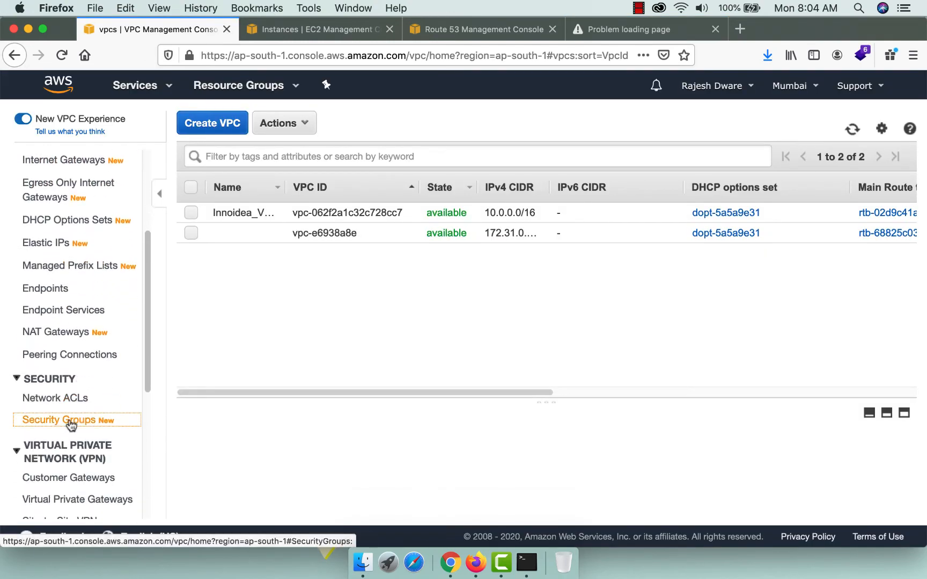
pyautogui.click(78, 419)
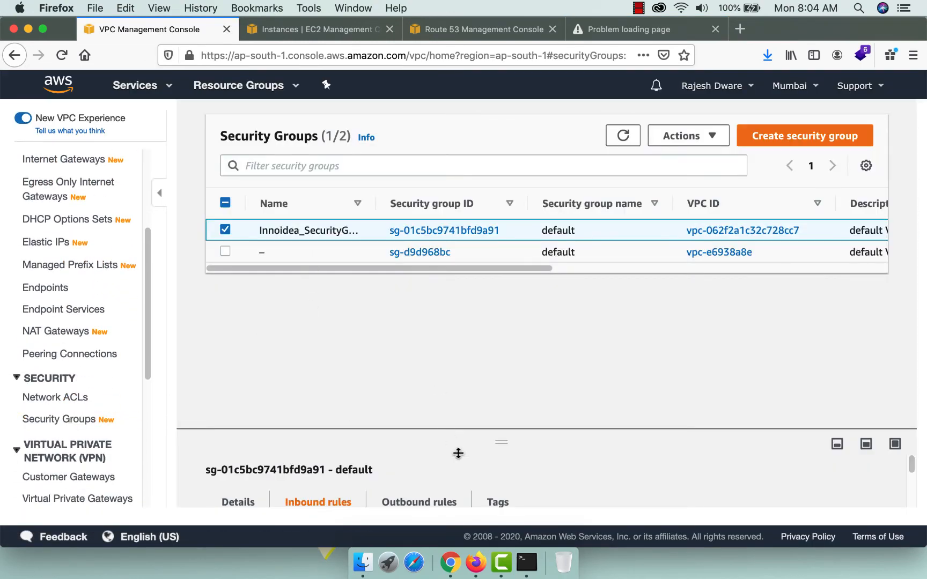
pyautogui.scroll(-3, 604, 466)
pyautogui.click(823, 486)
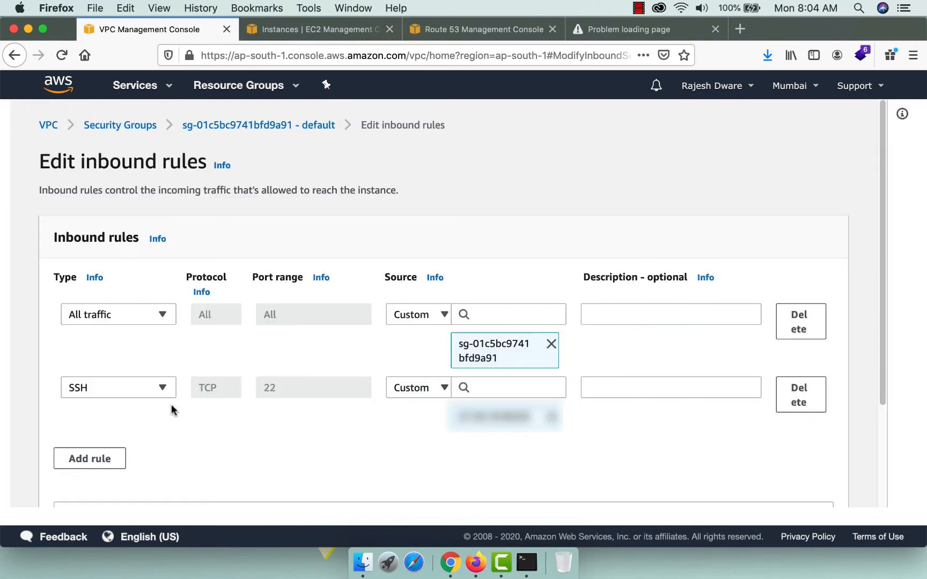
# Add an HTTP rule on port 80 with source Anywhere (0.0.0.0/0, ::/0) and save.
pyautogui.click(91, 462)
pyautogui.click(120, 439)
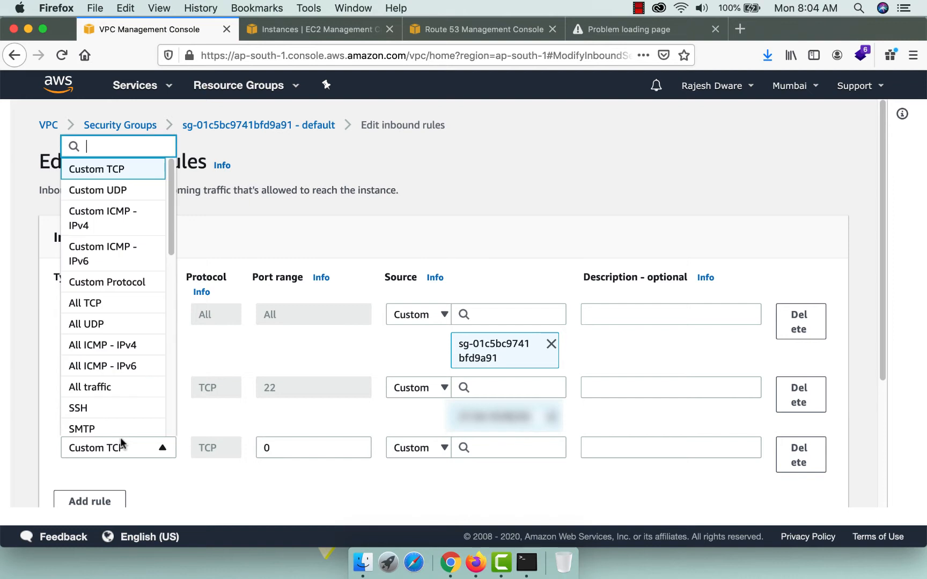
pyautogui.scroll(-5, 107, 354)
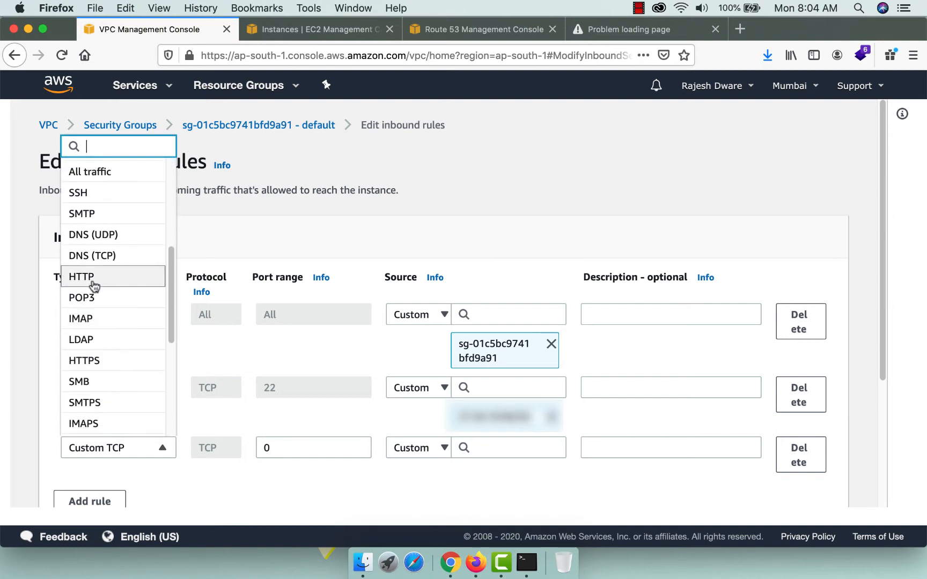
pyautogui.click(91, 275)
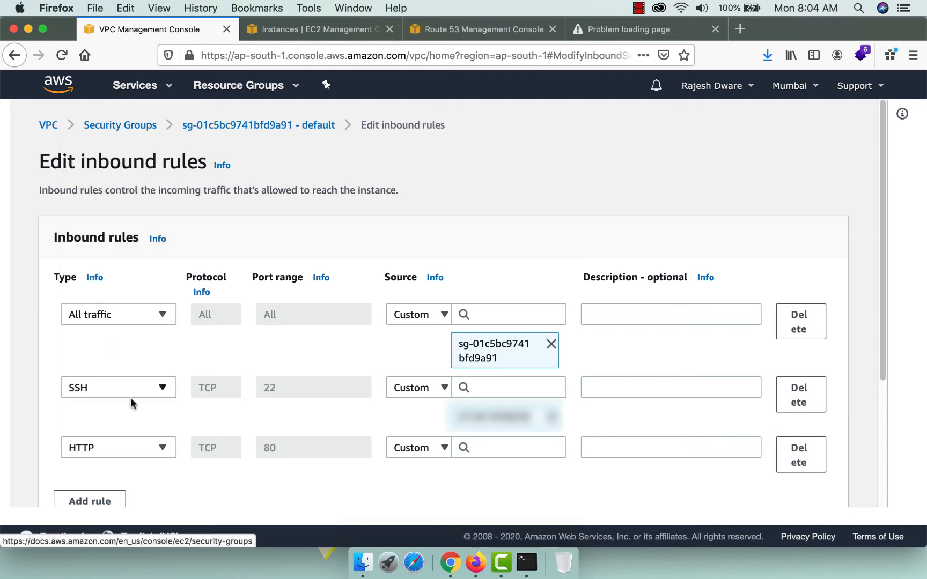
pyautogui.click(444, 448)
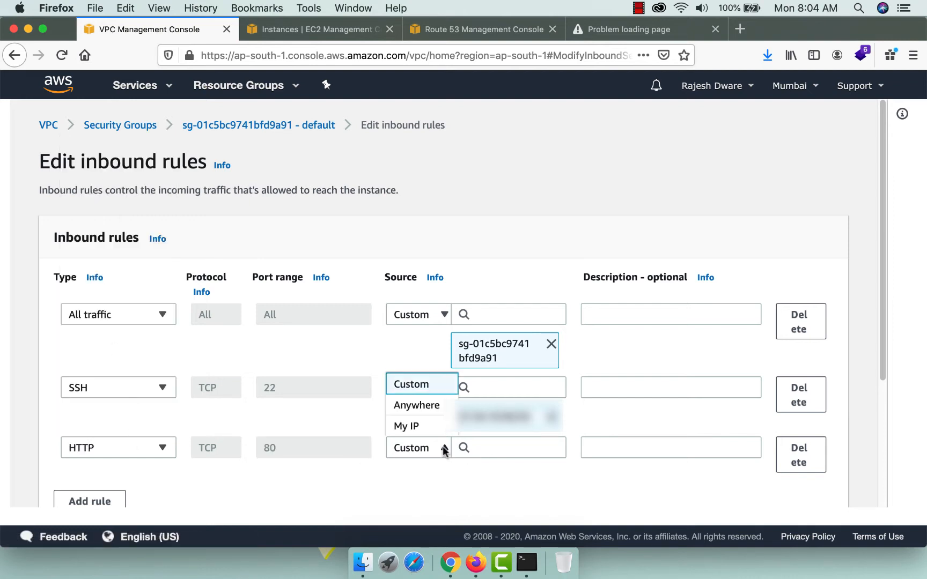
pyautogui.click(423, 405)
pyautogui.scroll(-3, 707, 488)
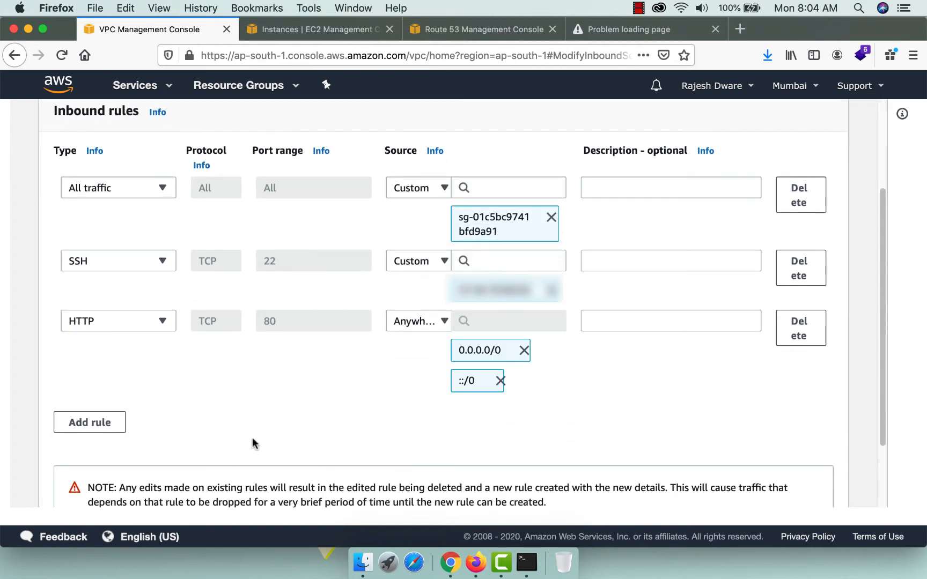
pyautogui.scroll(-2, 860, 465)
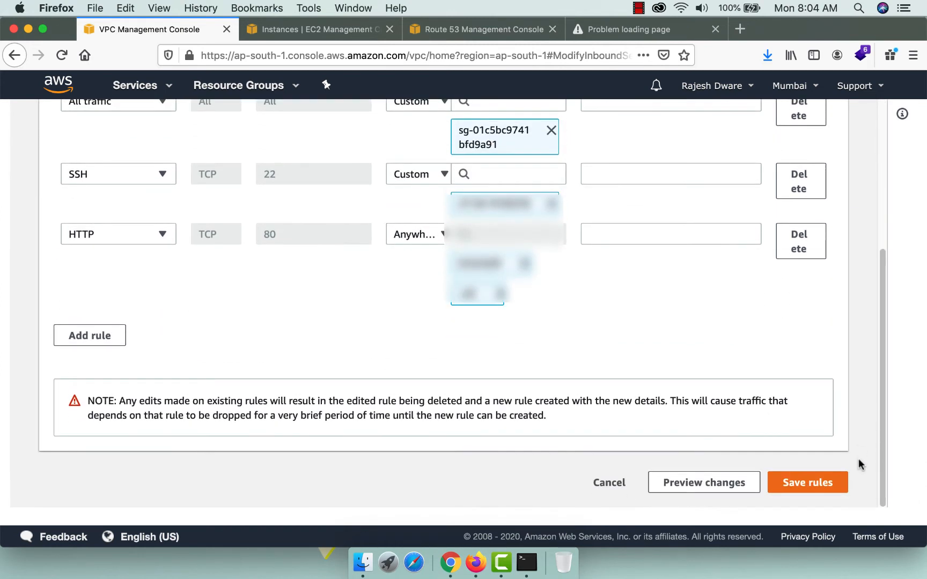
pyautogui.click(791, 481)
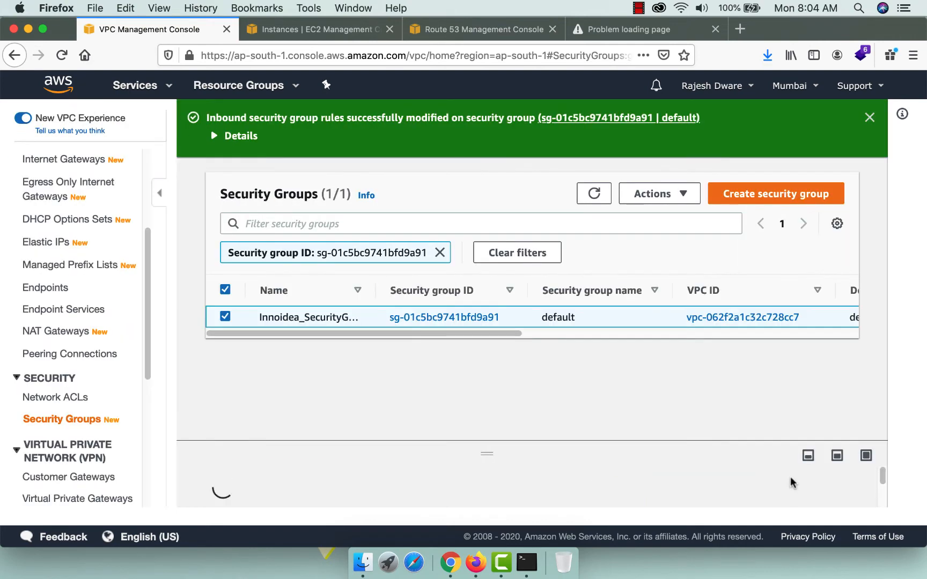
pyautogui.click(627, 29)
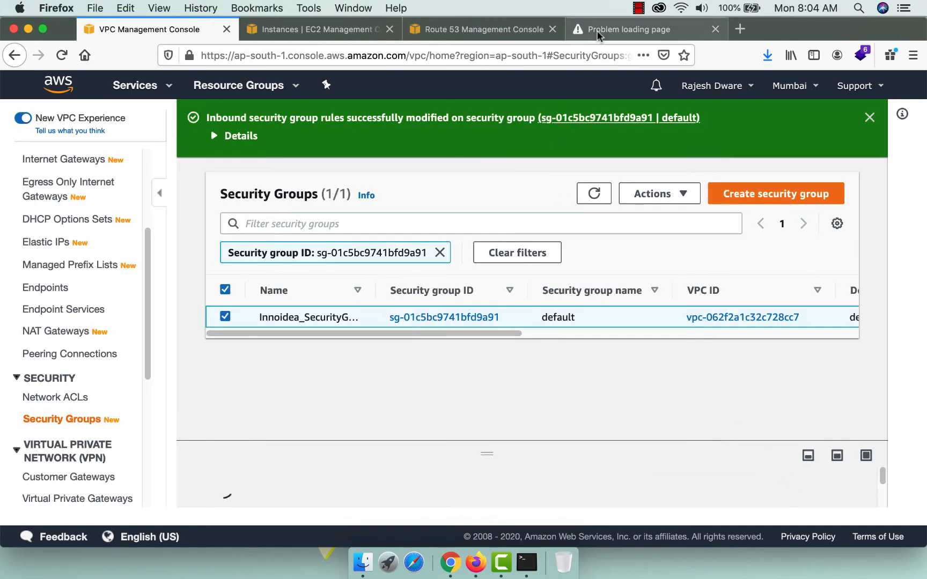
# Reload 15.207.106.155 so the Apache2 Ubuntu Default Page loads.
pyautogui.click(62, 56)
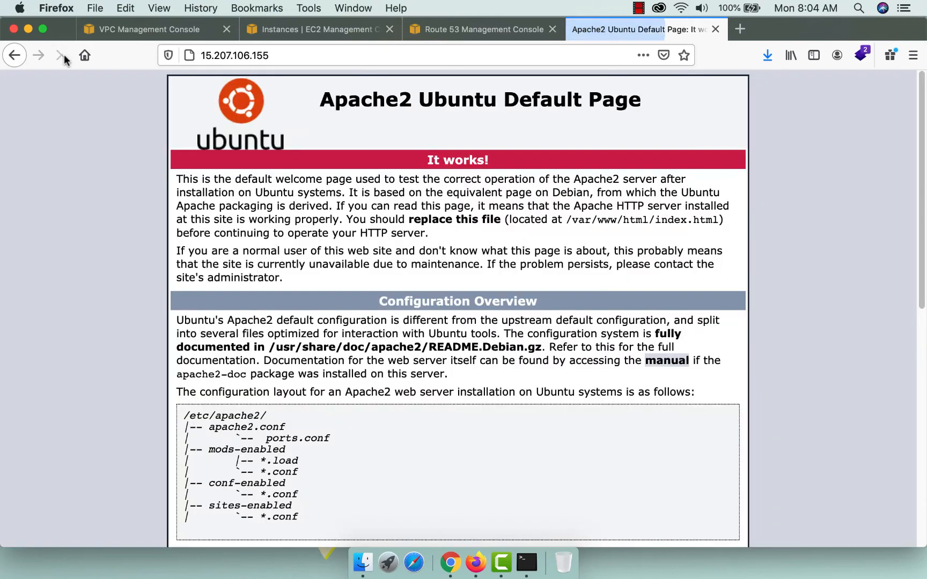
pyautogui.scroll(-5, 479, 339)
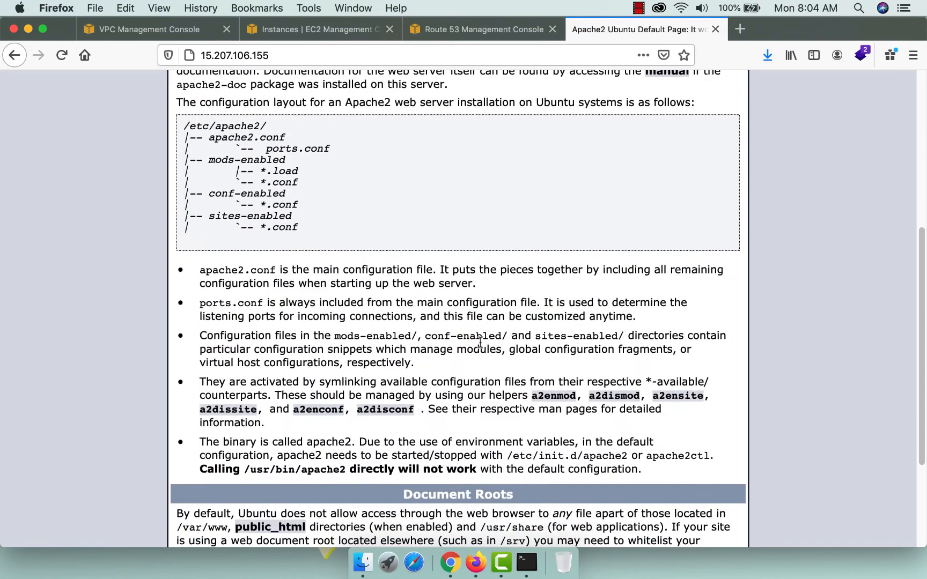
pyautogui.scroll(-3, 482, 338)
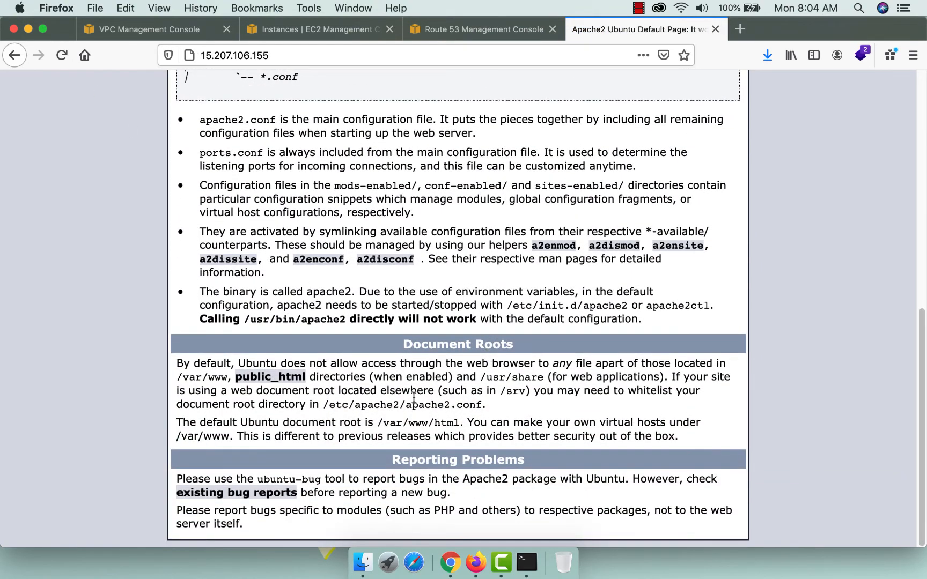
pyautogui.moveTo(377, 423); pyautogui.dragTo(460, 424)
# In Terminal, cd to /var/www/html and list it to find index.html.
pyautogui.click(526, 562)
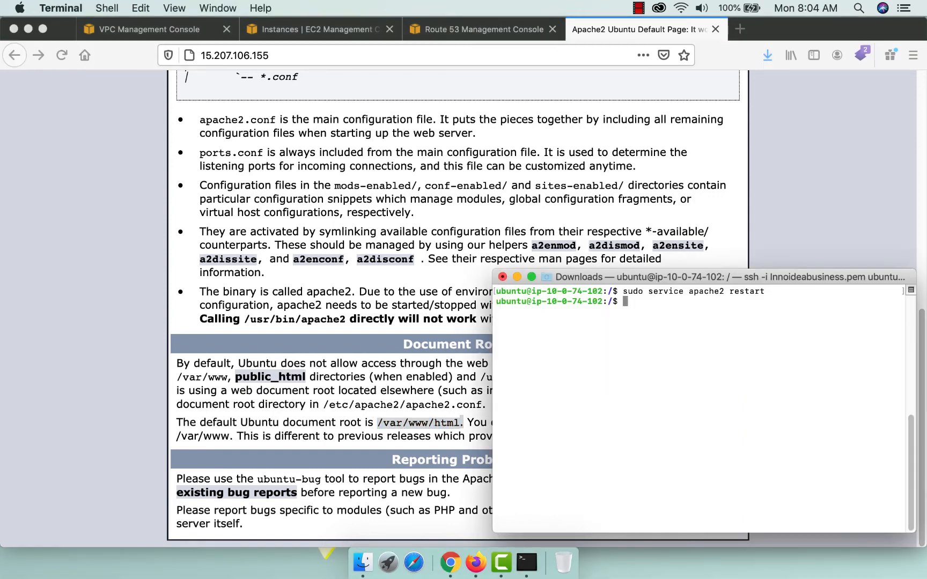
pyautogui.write('cd /var/www/html')
pyautogui.press('Return')
pyautogui.write('ls')
pyautogui.press('Return')
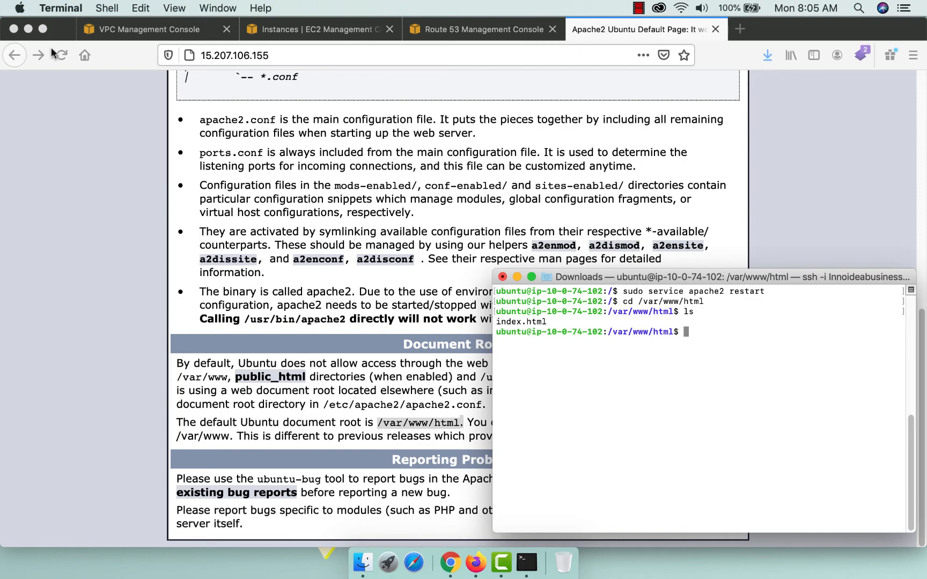
pyautogui.scroll(10, 249, 213)
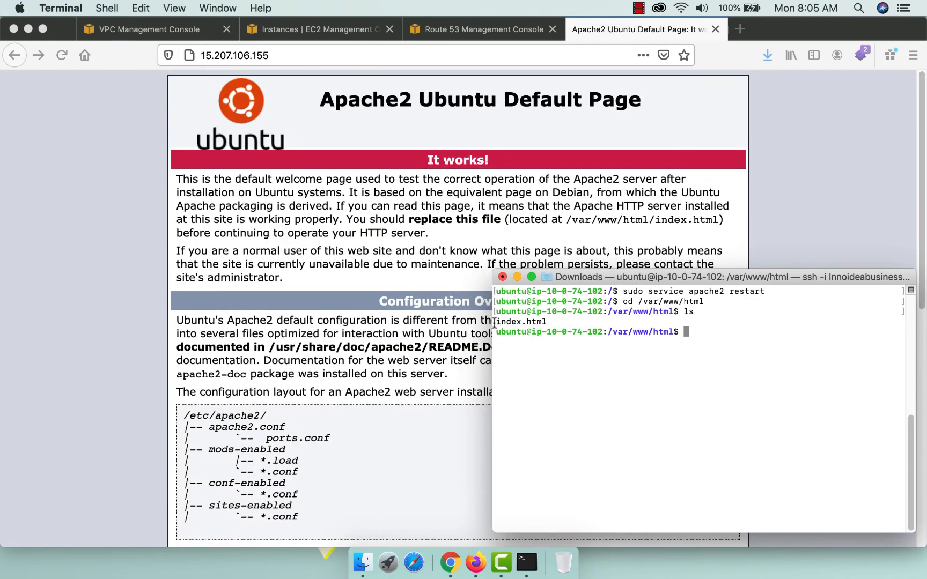
pyautogui.moveTo(499, 322); pyautogui.dragTo(571, 320)
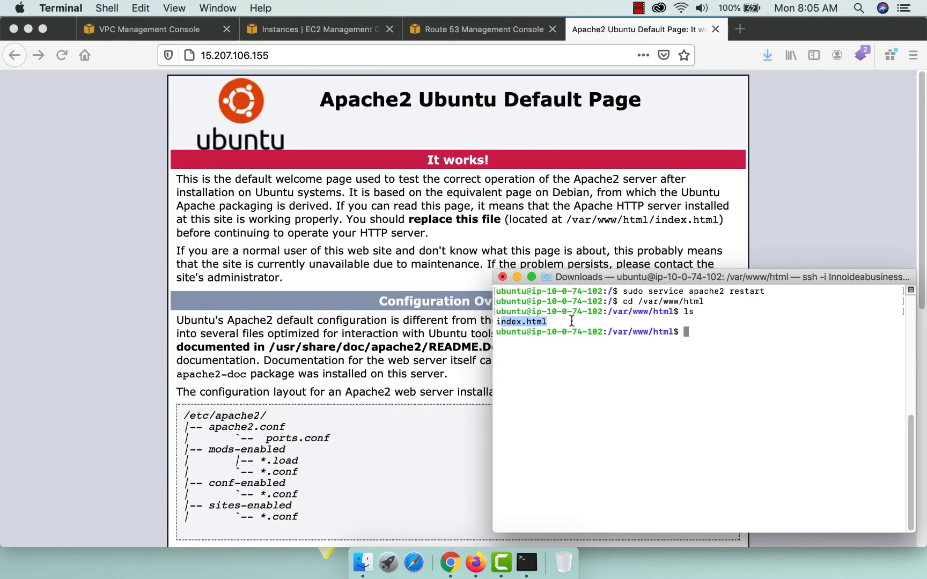
pyautogui.click(708, 331)
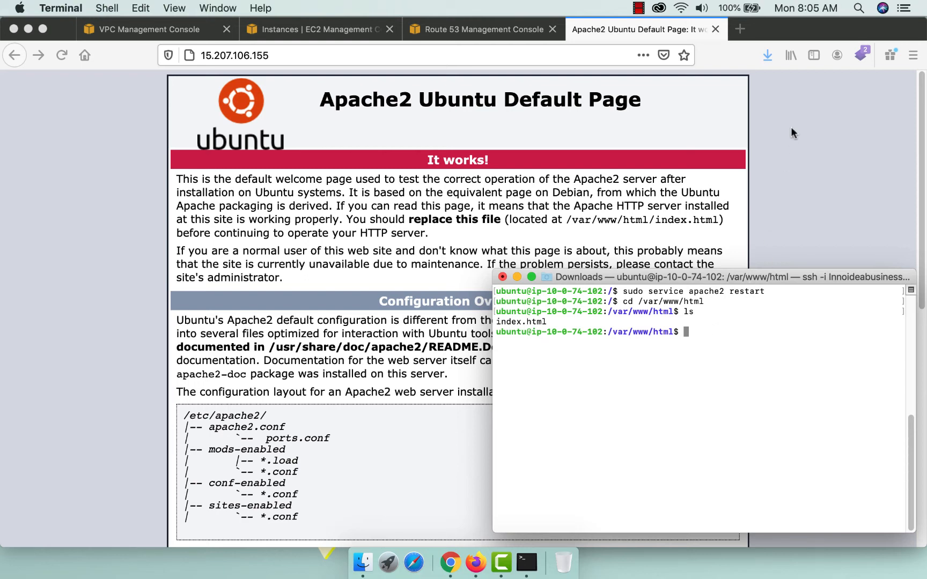
# Open the WordPress.org Get WordPress page in a new tab and copy the Download WordPress 5.5 link.
pyautogui.click(740, 28)
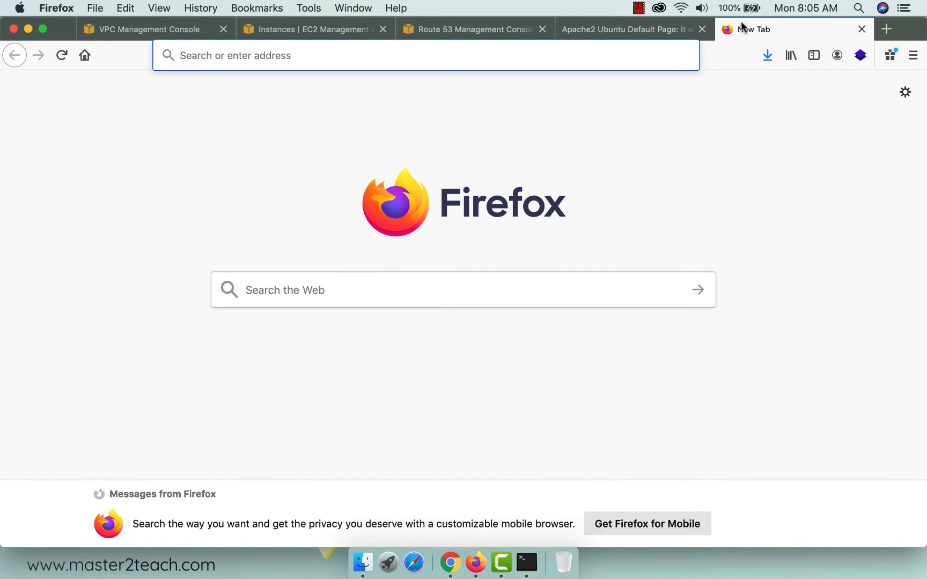
pyautogui.write('wordpress.org')
pyautogui.press('Return')
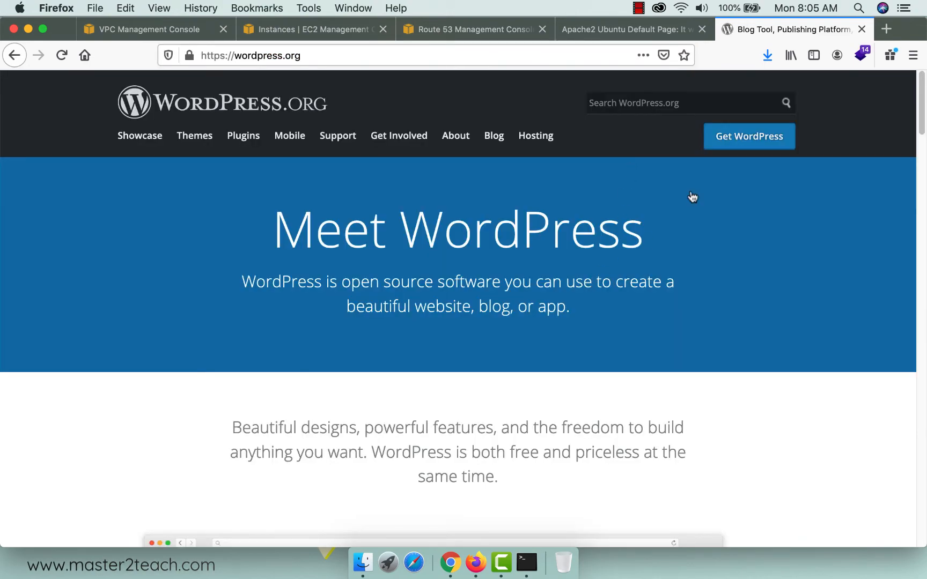
pyautogui.click(759, 137)
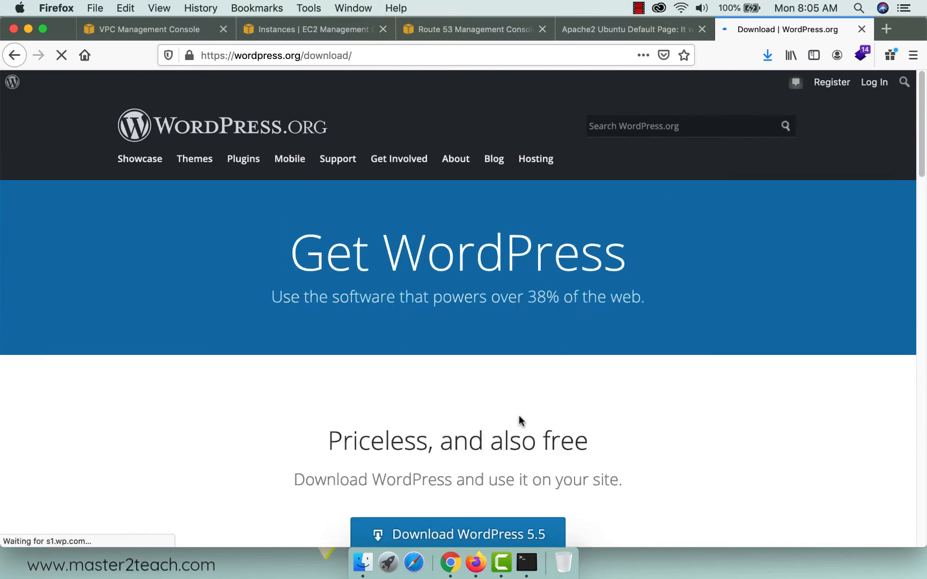
pyautogui.scroll(-2, 514, 439)
pyautogui.rightClick(484, 475)
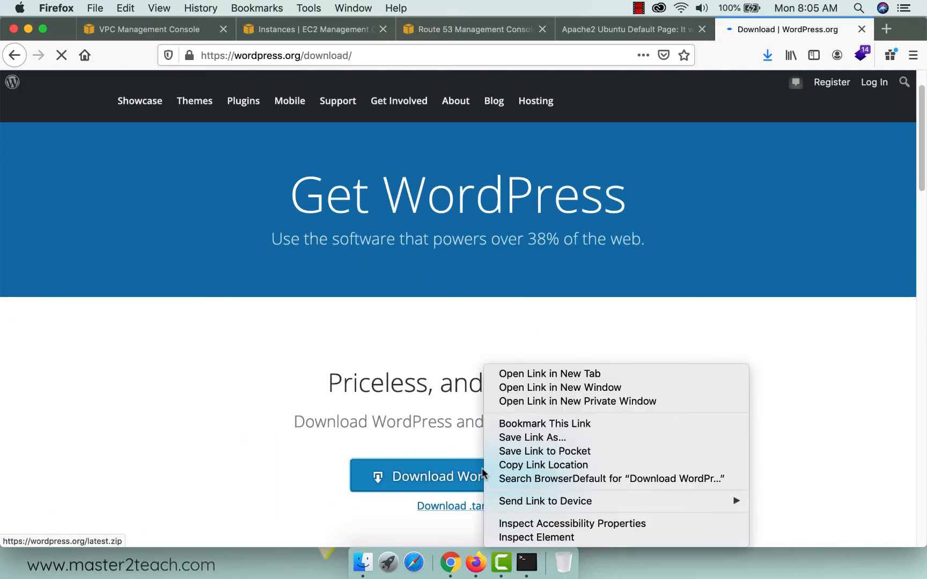
pyautogui.click(539, 465)
pyautogui.click(526, 562)
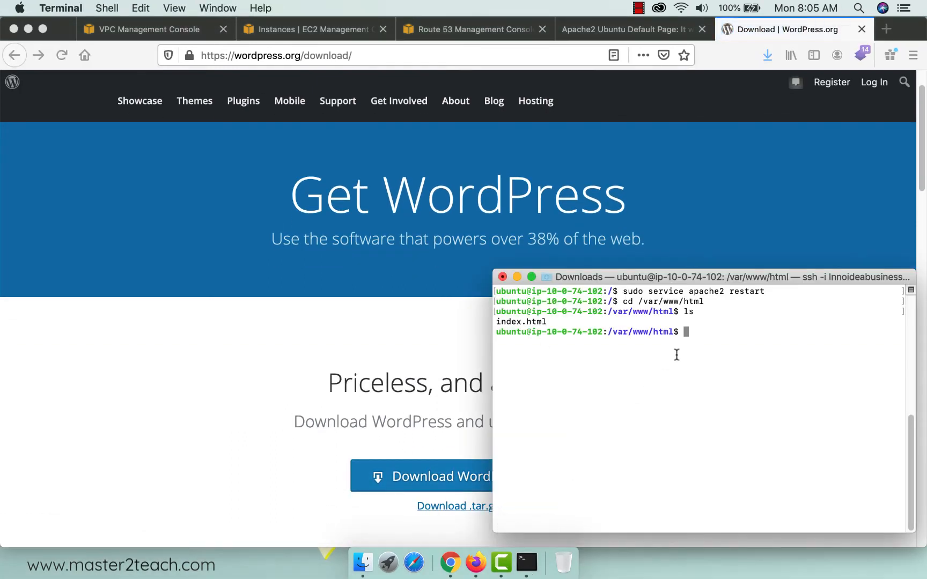
# Download latest.zip into /var/www/html with sudo wget and the pasted link.
pyautogui.write('clear')
pyautogui.press('Return')
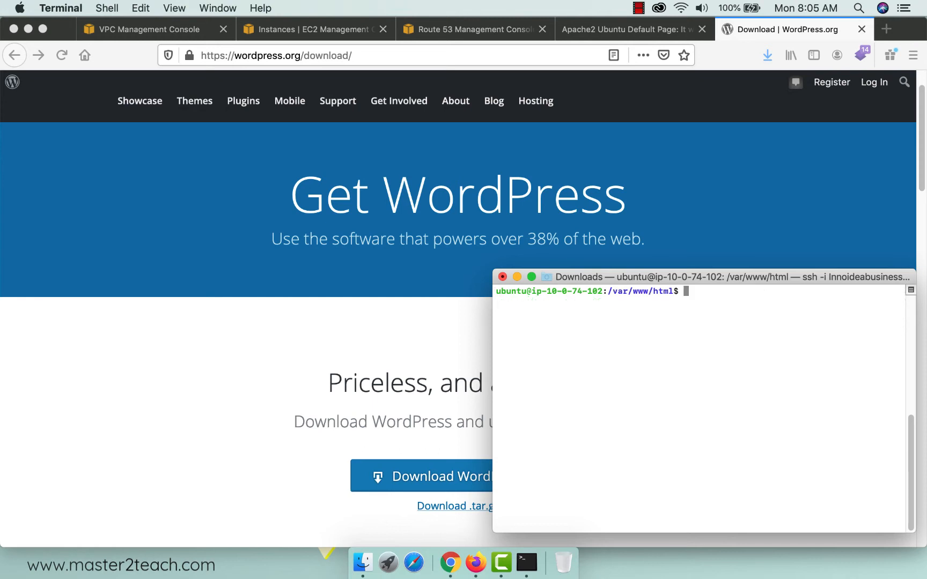
pyautogui.write('sudo wget')
pyautogui.press('super+v')
pyautogui.press('Return')
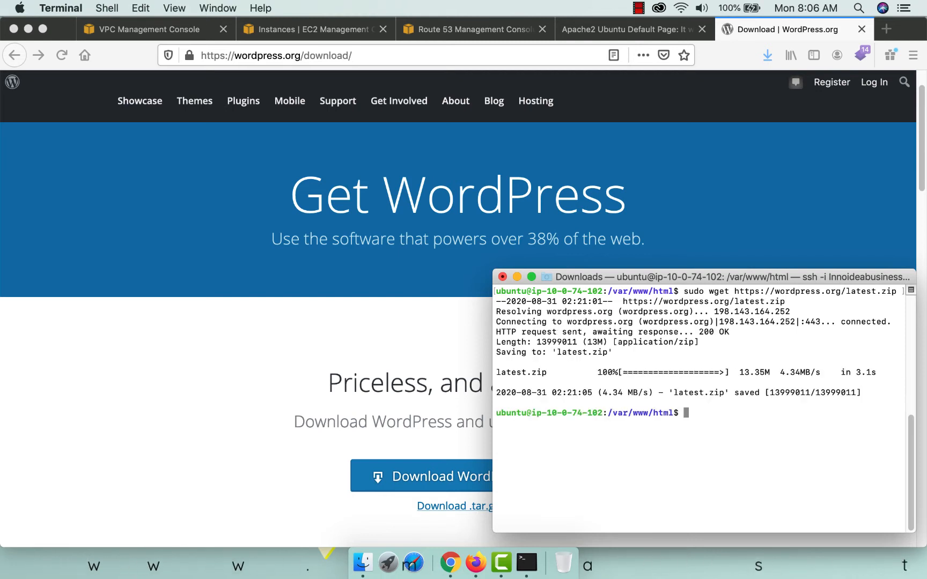
pyautogui.write('ls')
pyautogui.press('Return')
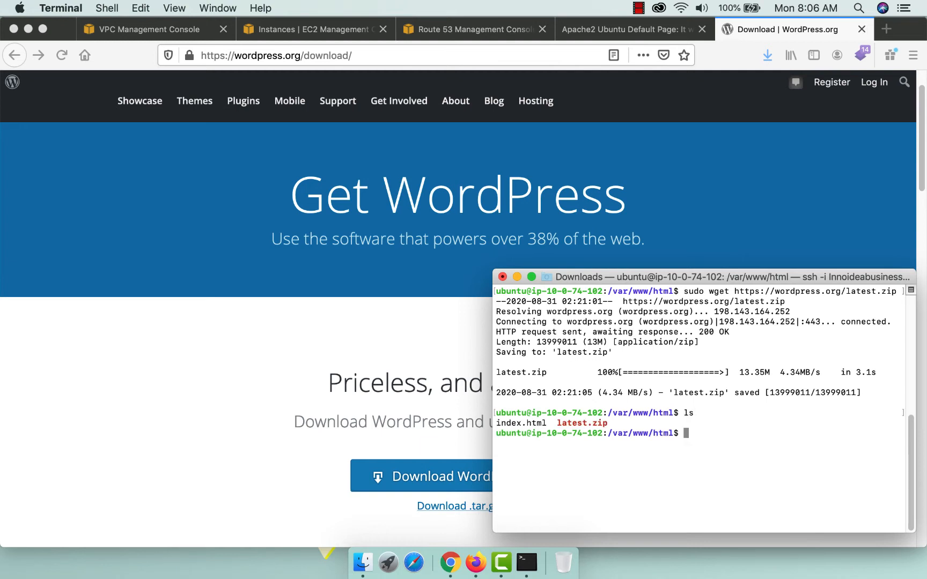
# List the web folder and run unzip, which turns out not to be installed.
pyautogui.write('clear')
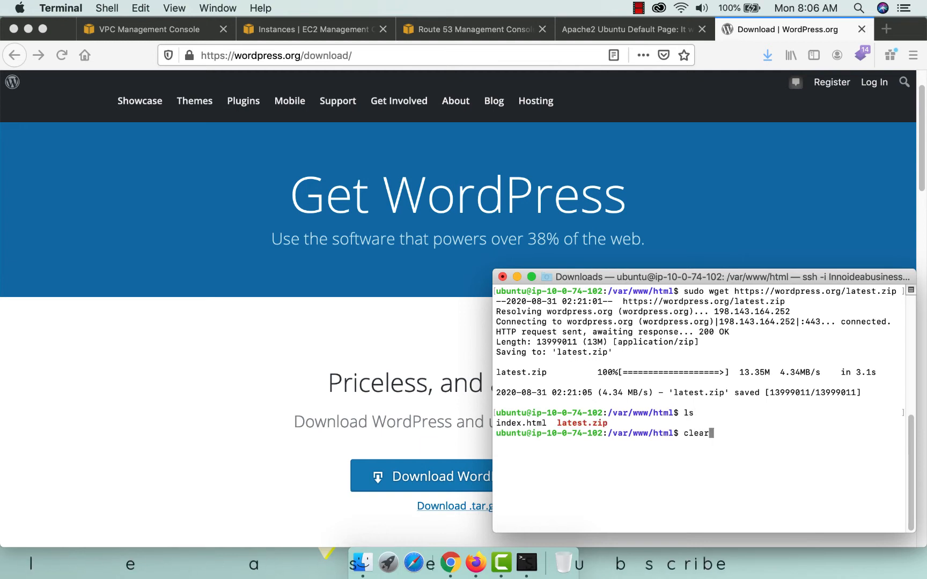
pyautogui.press('Return')
pyautogui.write('ls')
pyautogui.press('Return')
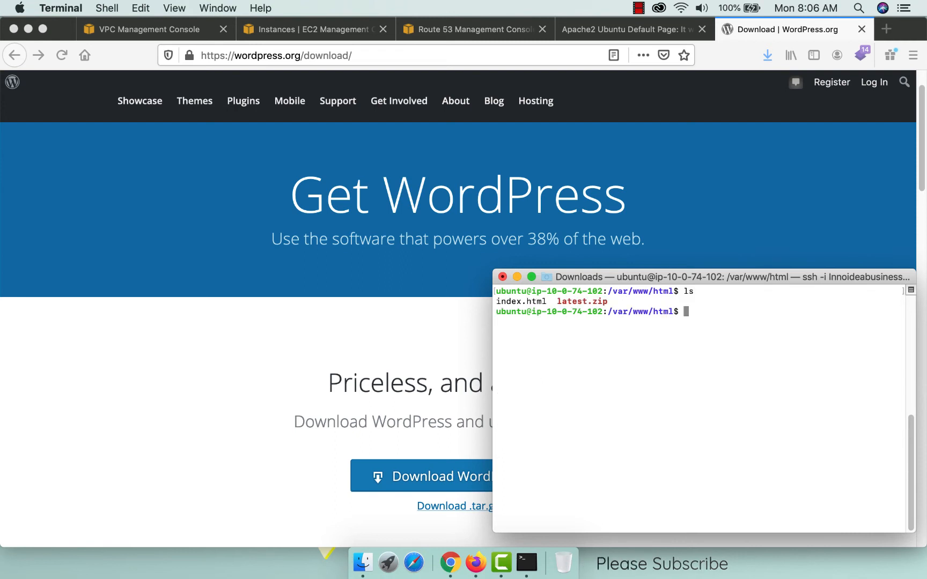
pyautogui.write('unzip')
pyautogui.press('Return')
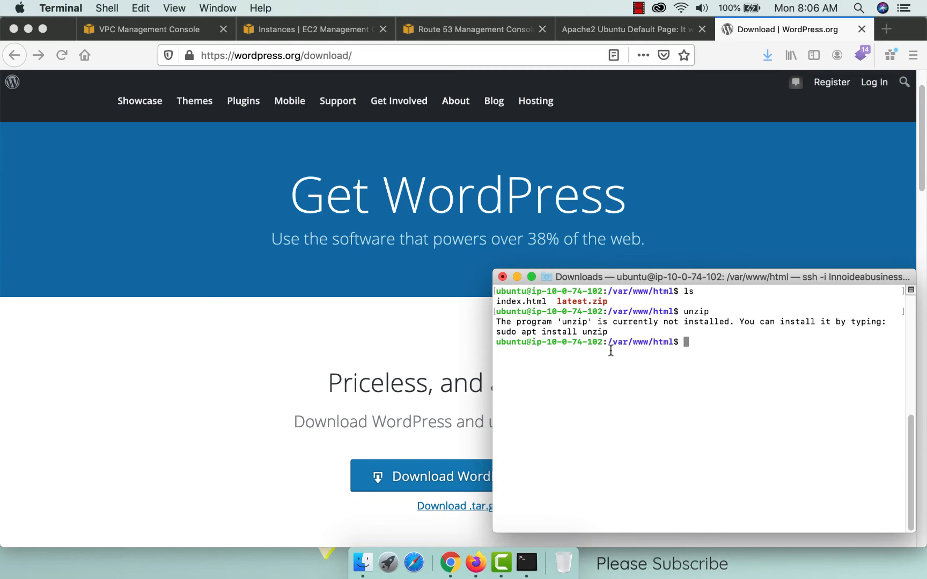
# Install unzip using the suggested sudo apt install unzip command.
pyautogui.moveTo(608, 332); pyautogui.dragTo(492, 333)
pyautogui.press('super+c')
pyautogui.press('super+v')
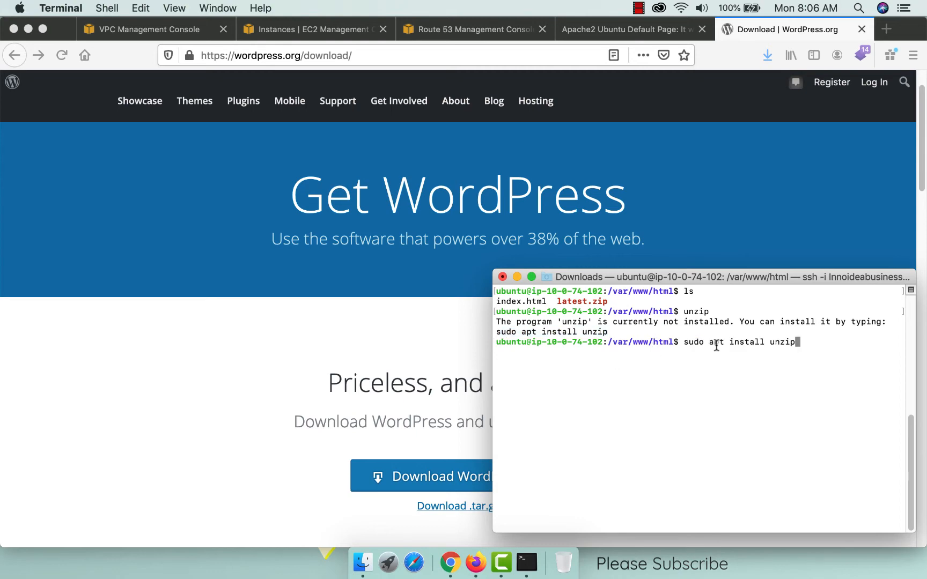
pyautogui.press('Return')
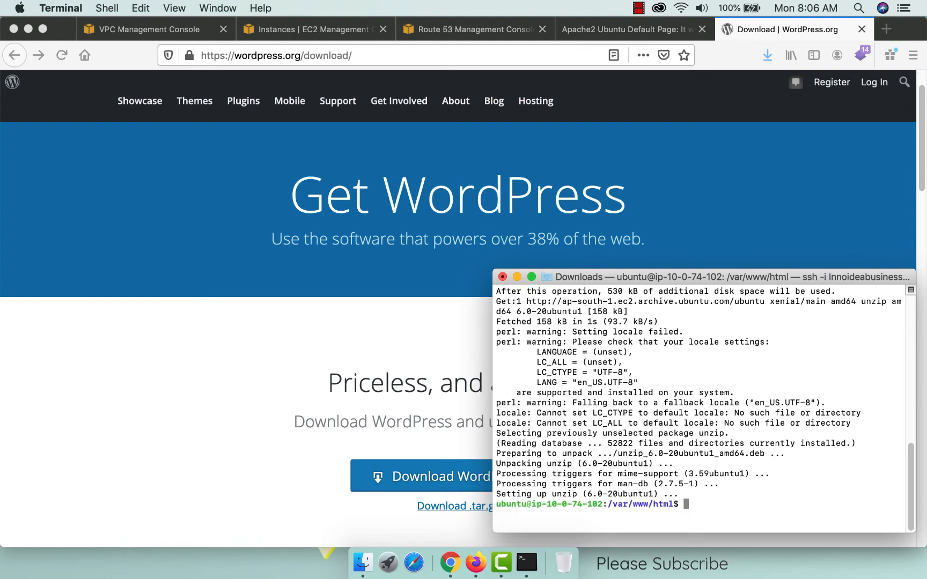
pyautogui.write('clear')
pyautogui.press('Return')
pyautogui.write('ls')
pyautogui.press('Return')
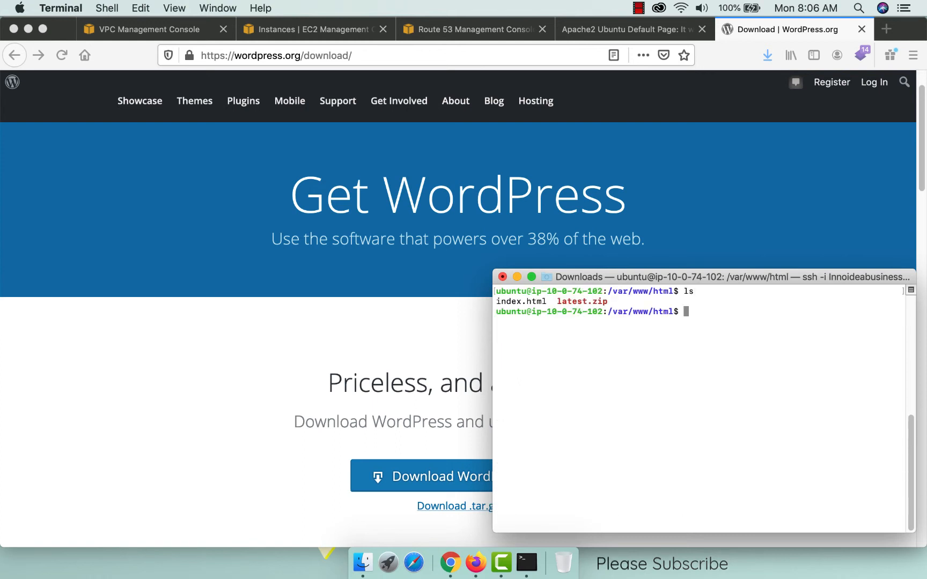
# Extract latest.zip with sudo unzip and confirm the wordpress folder now exists.
pyautogui.write('sudo unzip latest.zip')
pyautogui.press('Return')
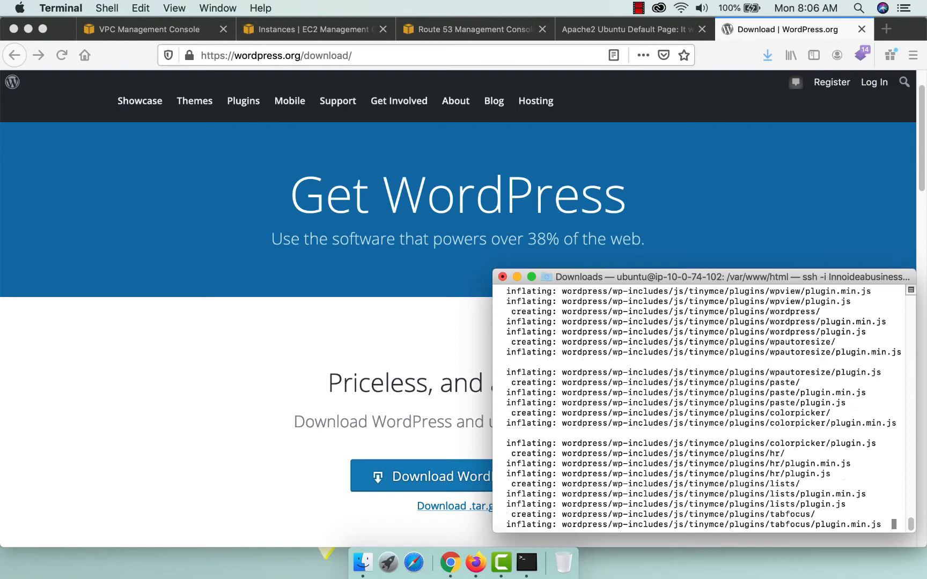
pyautogui.write('cl')
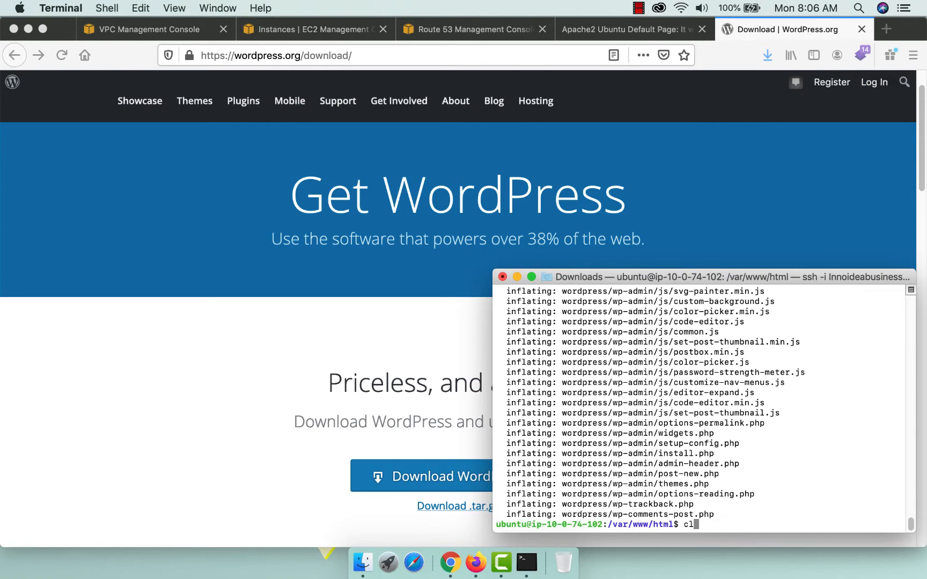
pyautogui.write('ear')
pyautogui.press('Return')
pyautogui.write('ls')
pyautogui.press('Return')
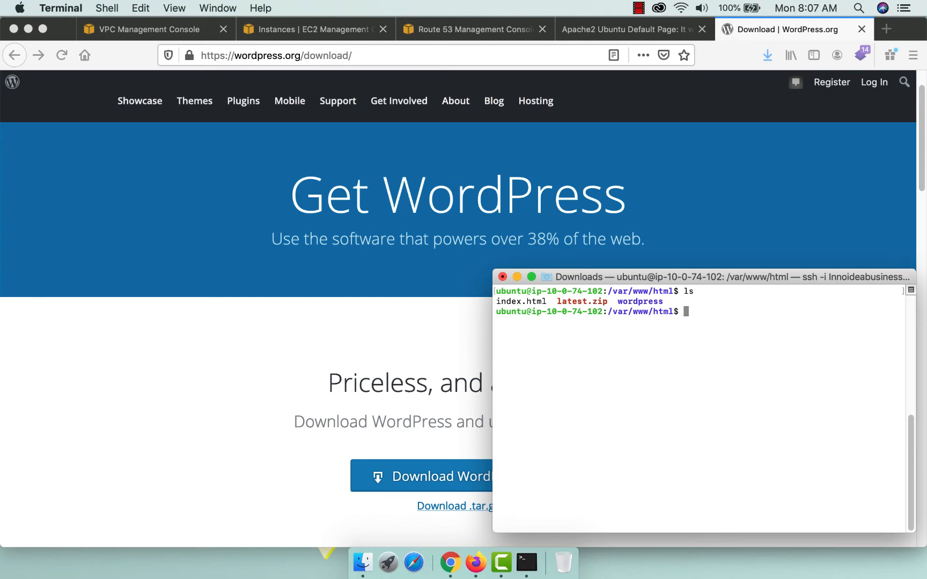
pyautogui.write('sudo rm index.html')
# Delete index.html and latest.zip from /var/www/html.
pyautogui.press('Return')
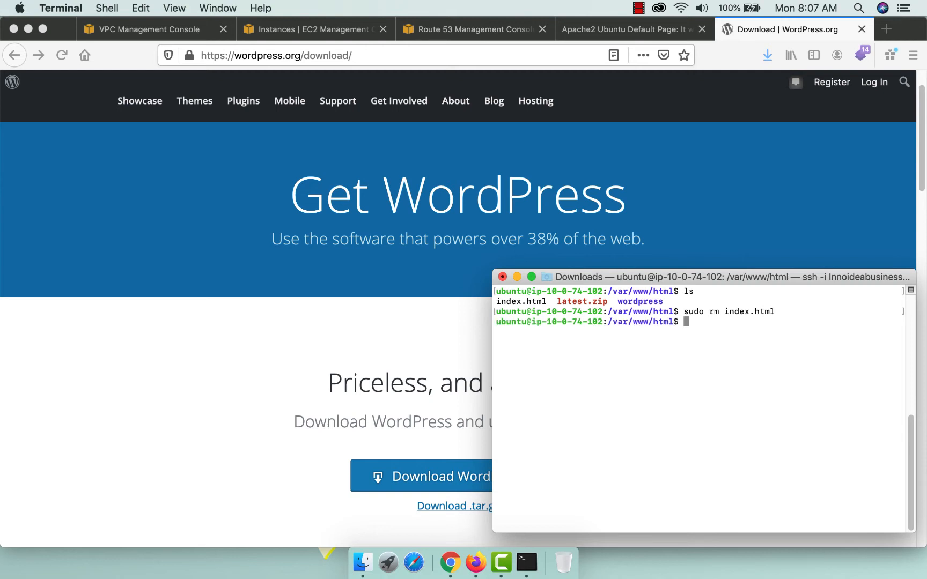
pyautogui.write('ls')
pyautogui.press('Return')
pyautogui.write('sudo rm l')
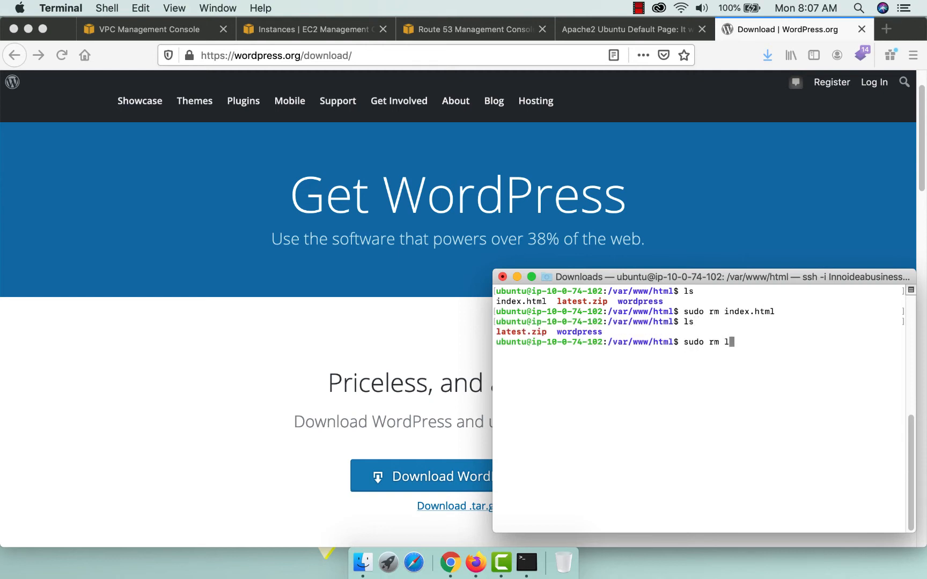
pyautogui.write('atest.zip')
pyautogui.press('Return')
pyautogui.write('ls')
pyautogui.press('Return')
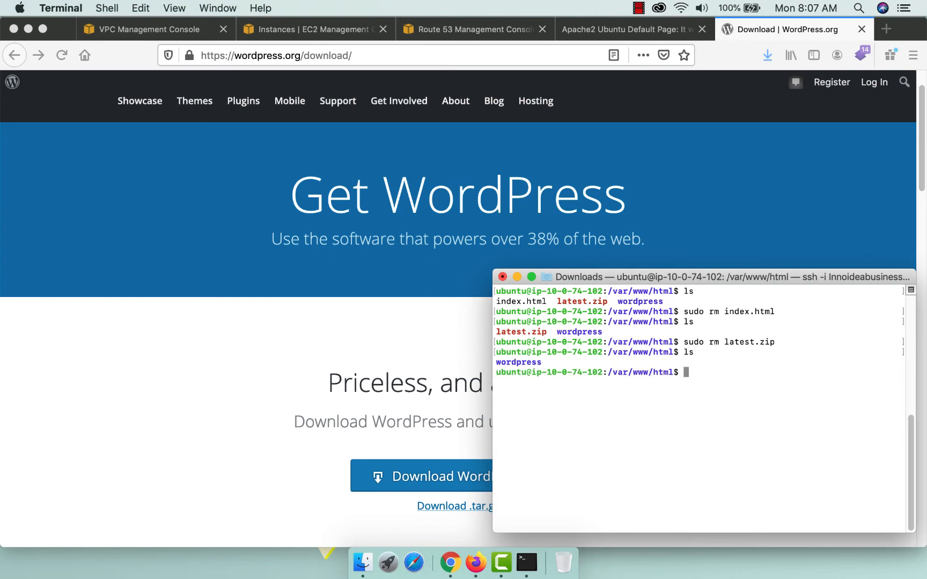
pyautogui.write('clear')
pyautogui.press('Return')
pyautogui.write('ls')
pyautogui.press('Return')
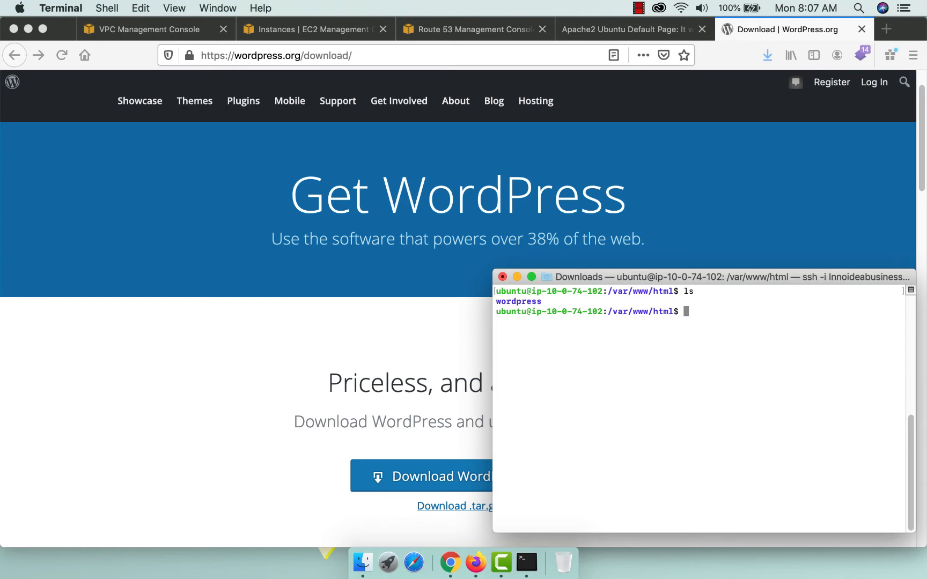
# Move wordpress/* up into /var/www/html and remove the empty wordpress folder.
pyautogui.write('sudo mv wordpress/*')
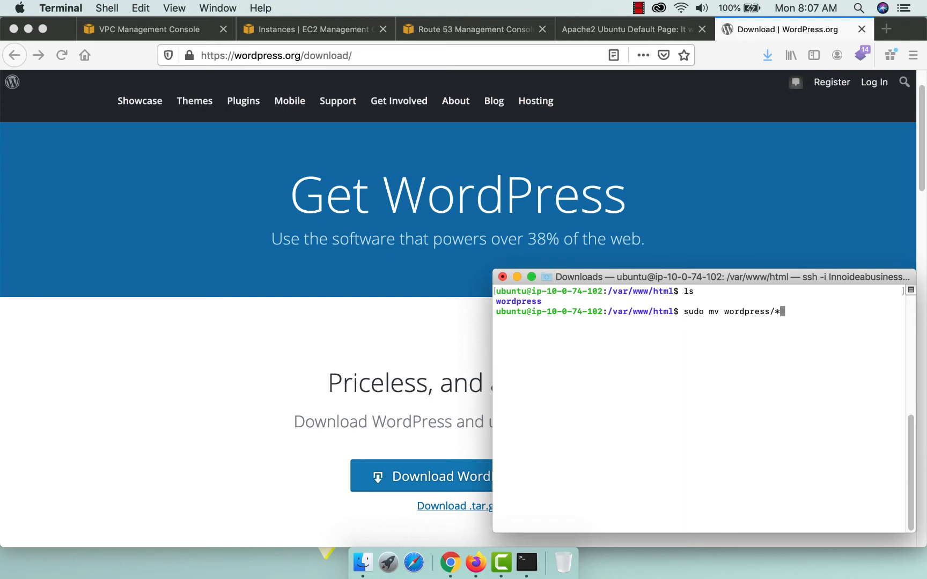
pyautogui.write(' ../html')
pyautogui.press('Return')
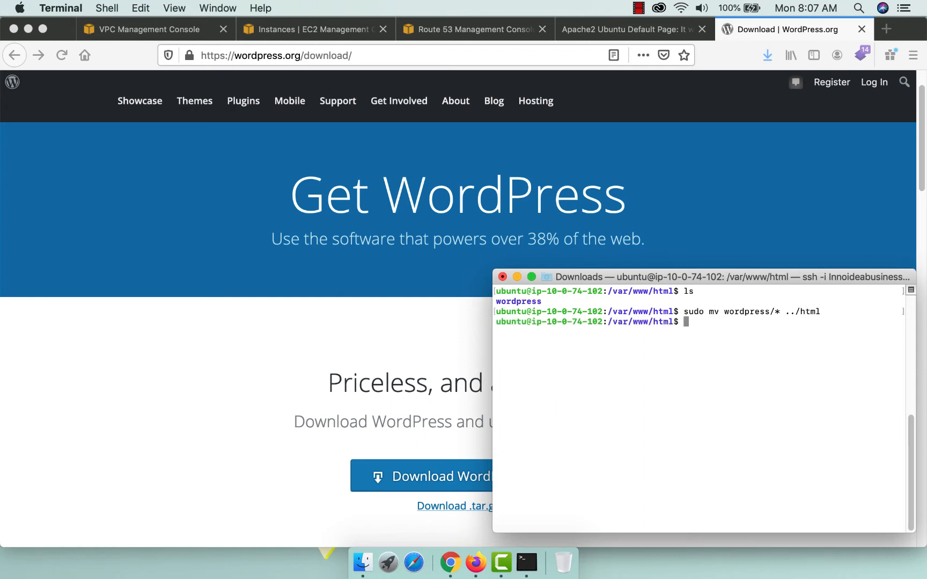
pyautogui.write('ls')
pyautogui.press('Return')
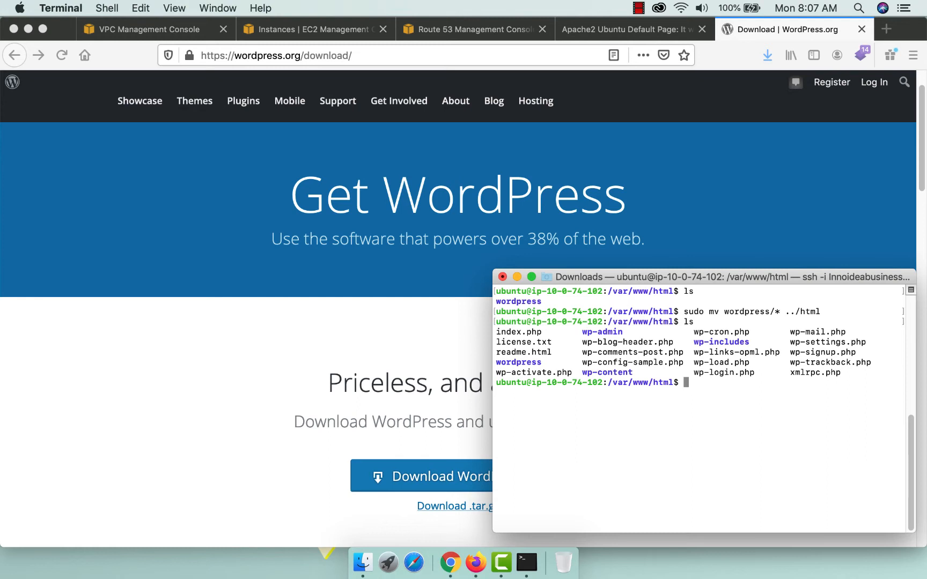
pyautogui.write('sudo rmdir')
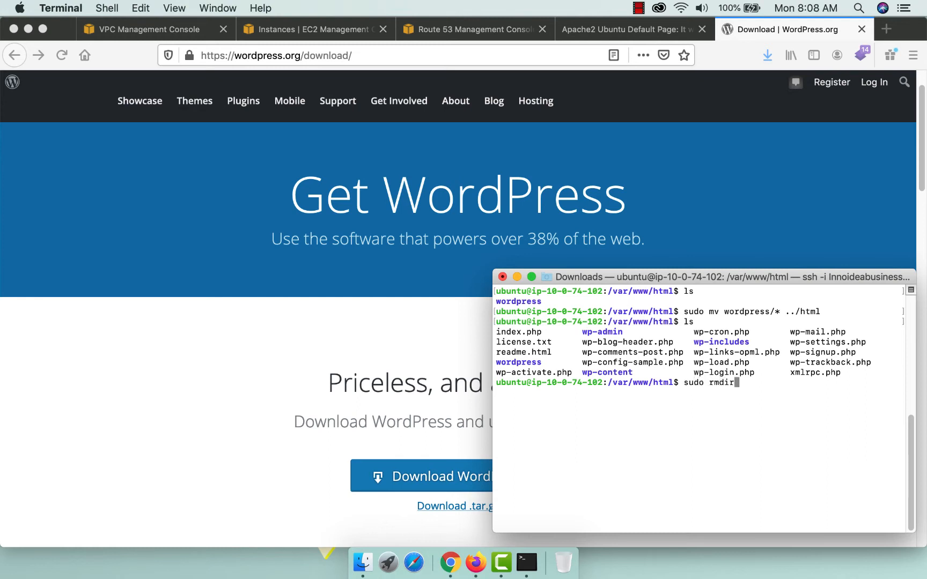
pyautogui.write(' wordpress')
pyautogui.press('Return')
pyautogui.write('ls')
pyautogui.press('Return')
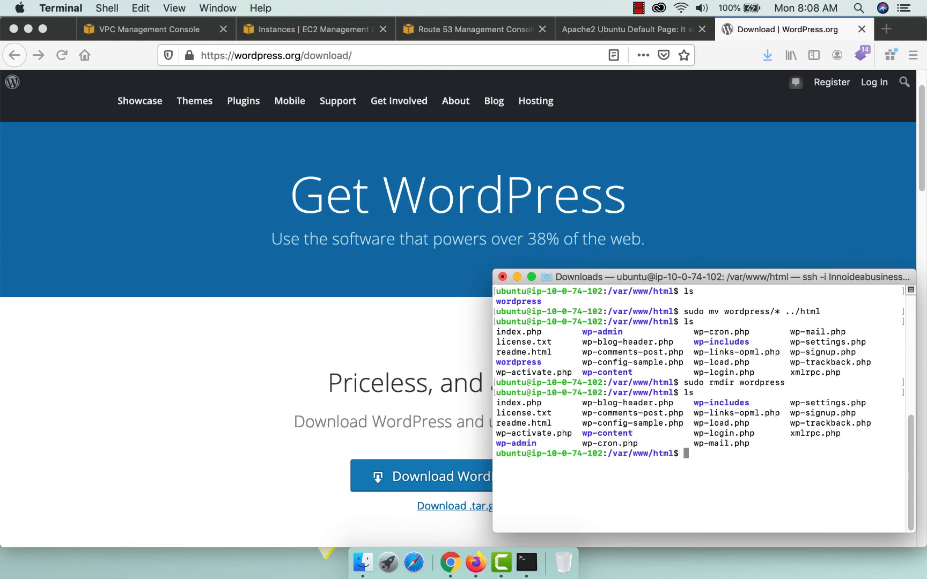
pyautogui.write('clear')
pyautogui.press('Return')
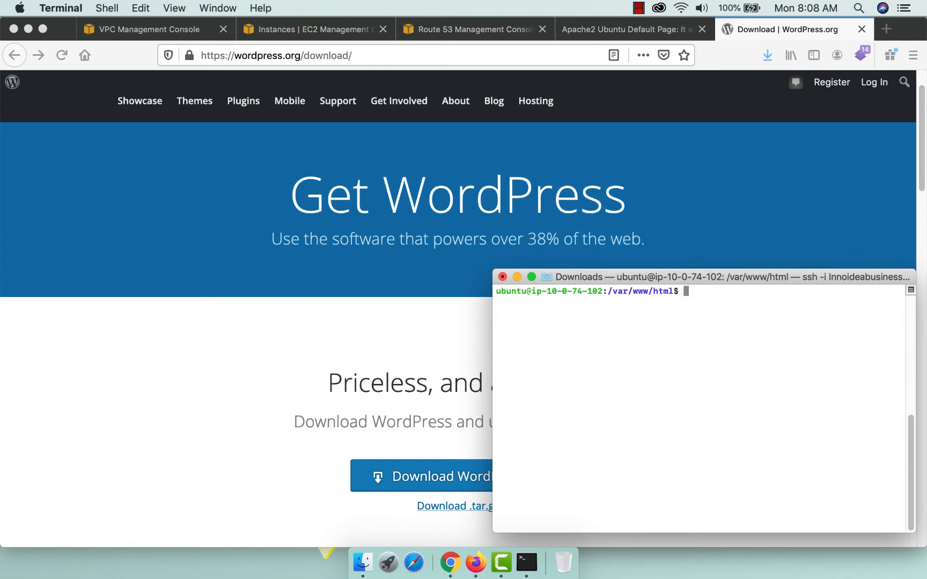
pyautogui.write('ls')
pyautogui.press('Return')
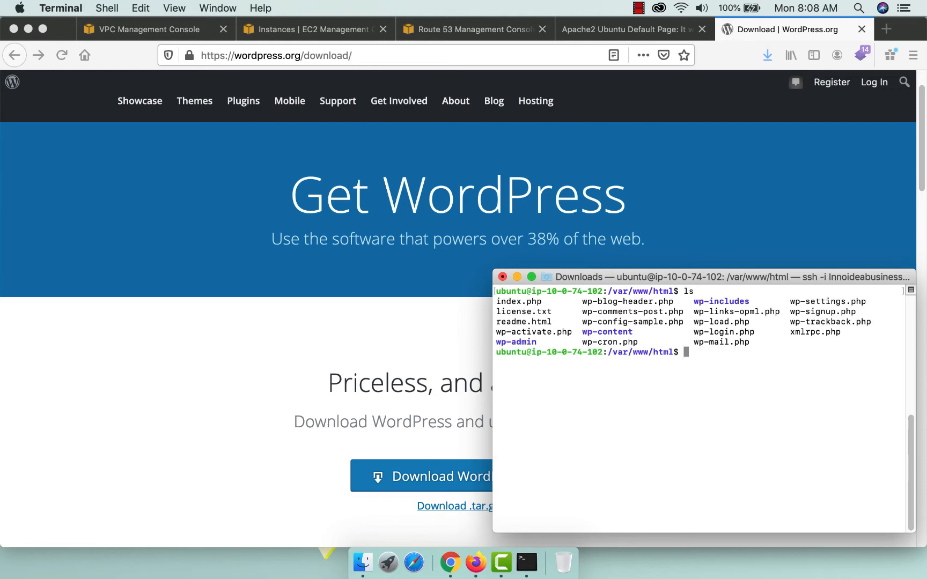
# Close the download tab, reload the server to show WordPress setup, then switch to Route 53.
pyautogui.click(286, 357)
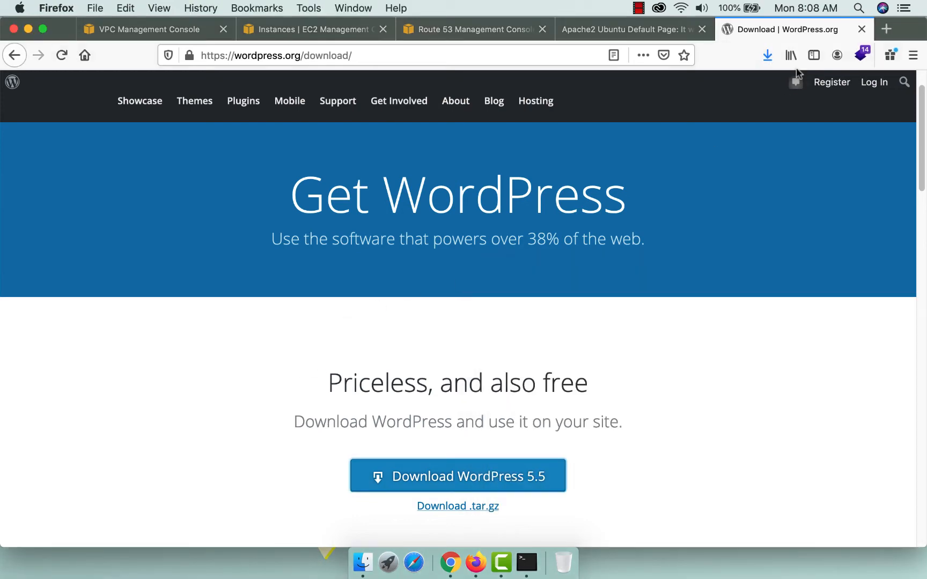
pyautogui.click(861, 29)
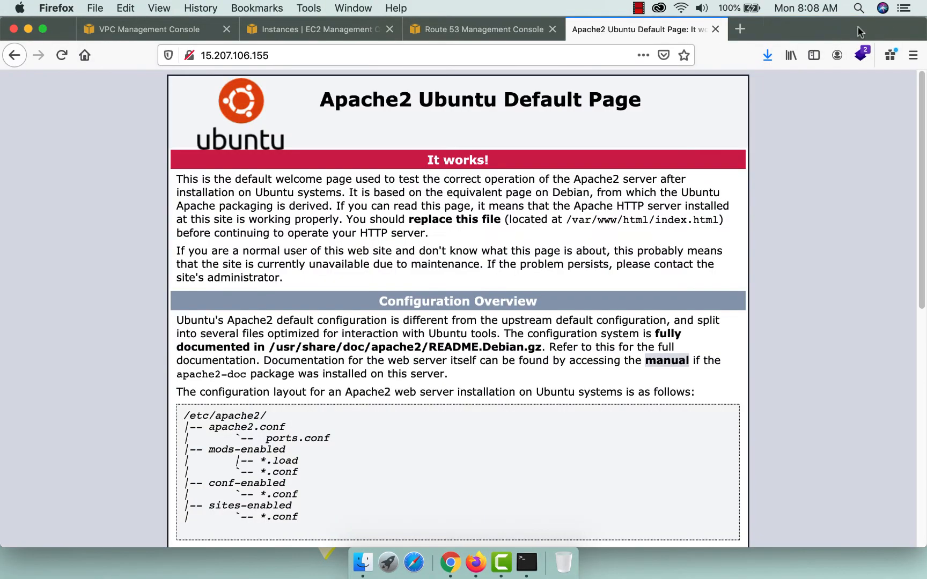
pyautogui.click(61, 56)
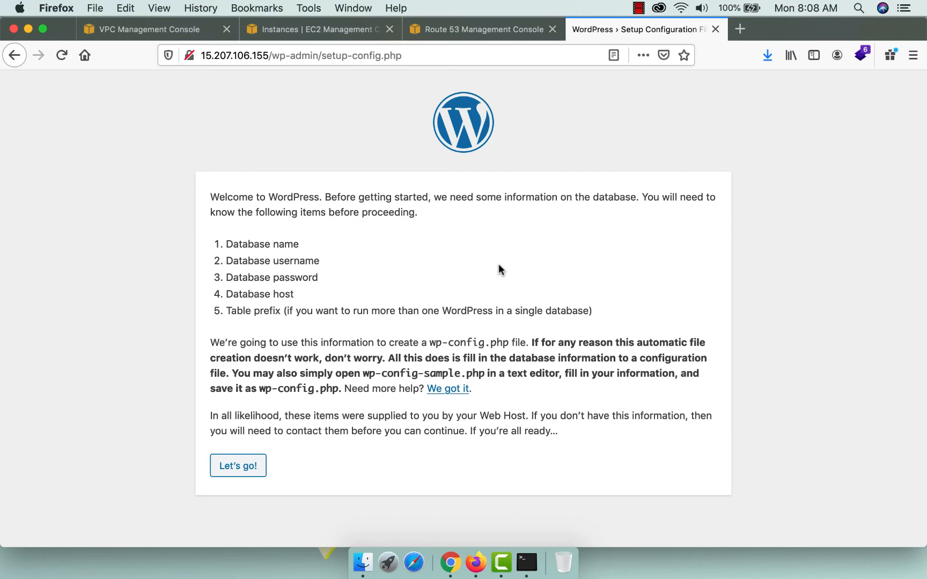
pyautogui.click(454, 29)
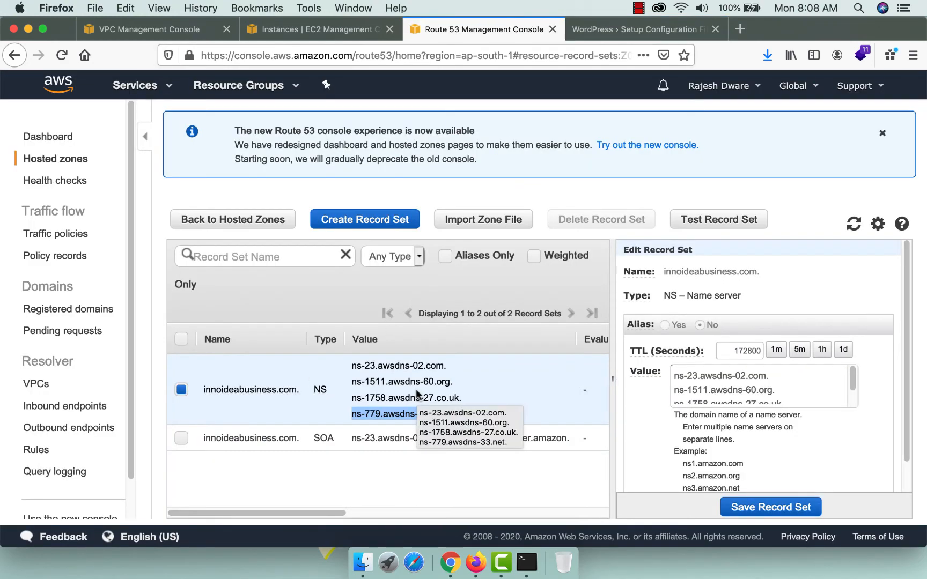
# Check the server's public IP and return to the innoideabusiness.com record sets in the old console.
pyautogui.click(302, 28)
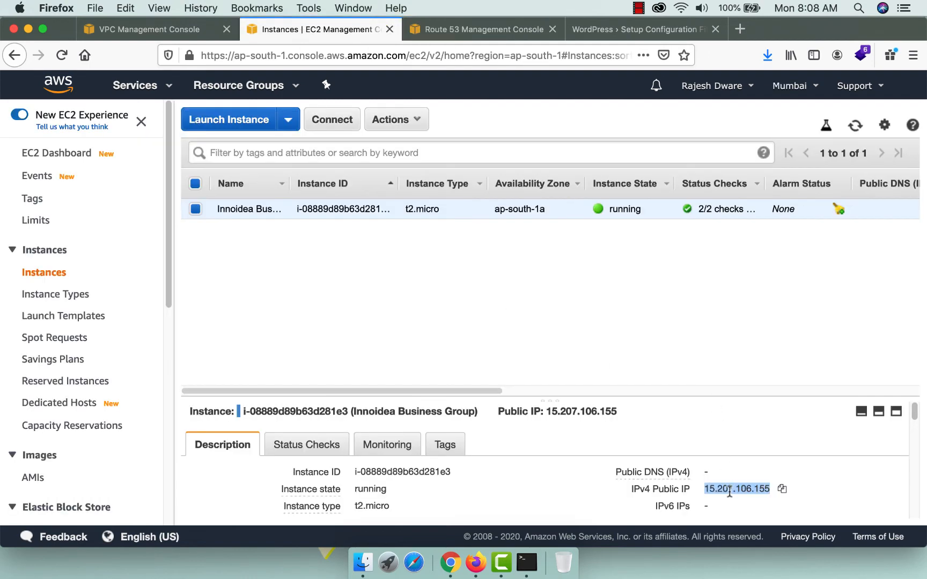
pyautogui.click(474, 30)
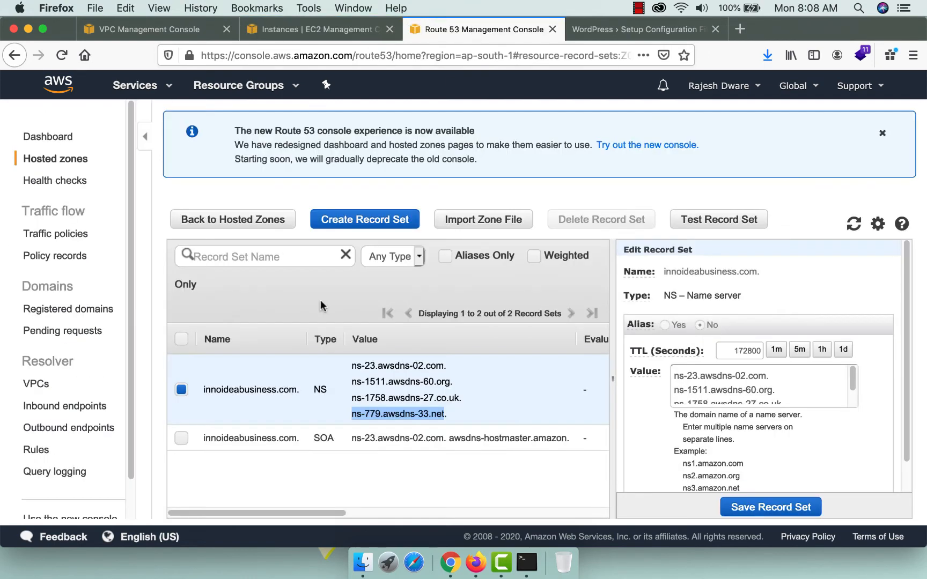
pyautogui.scroll(-2, 109, 411)
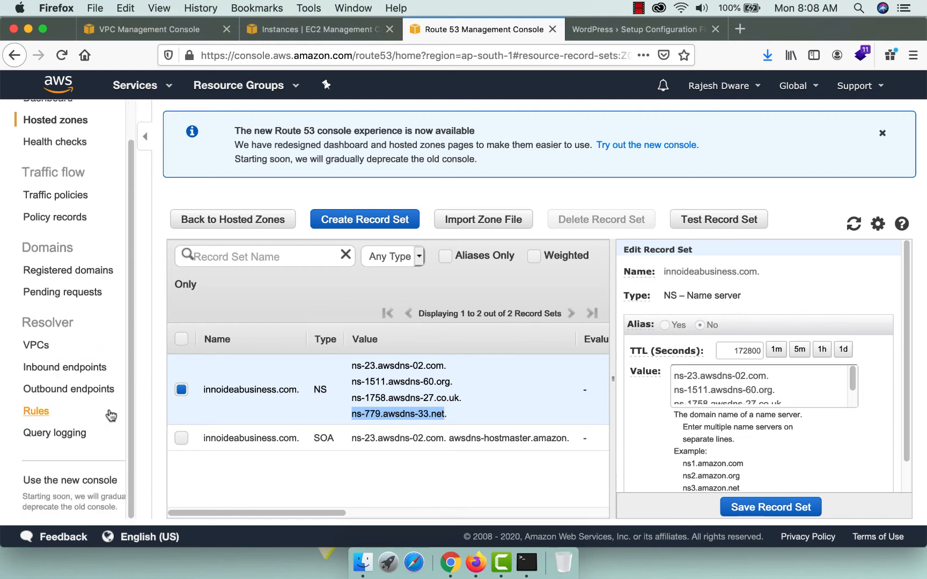
pyautogui.click(70, 478)
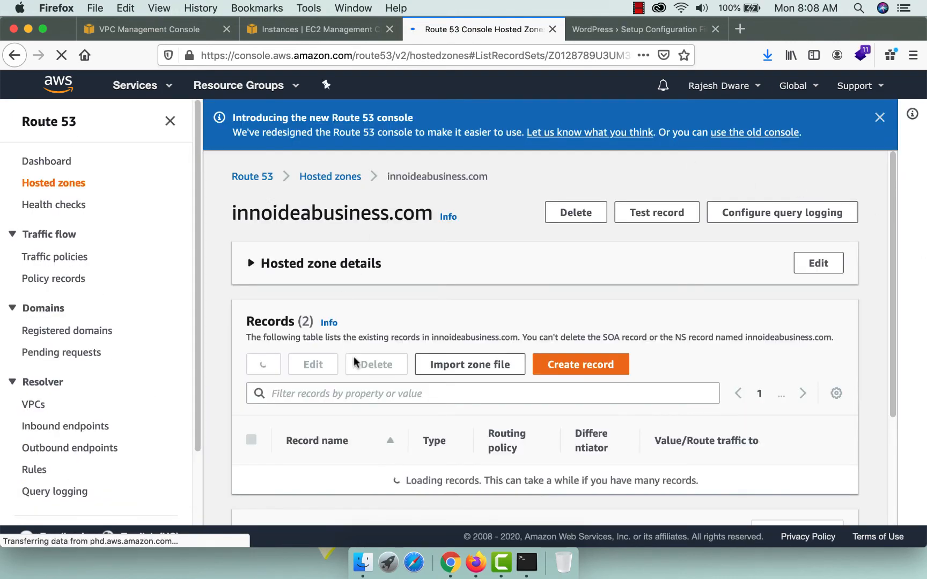
pyautogui.scroll(-1, 427, 378)
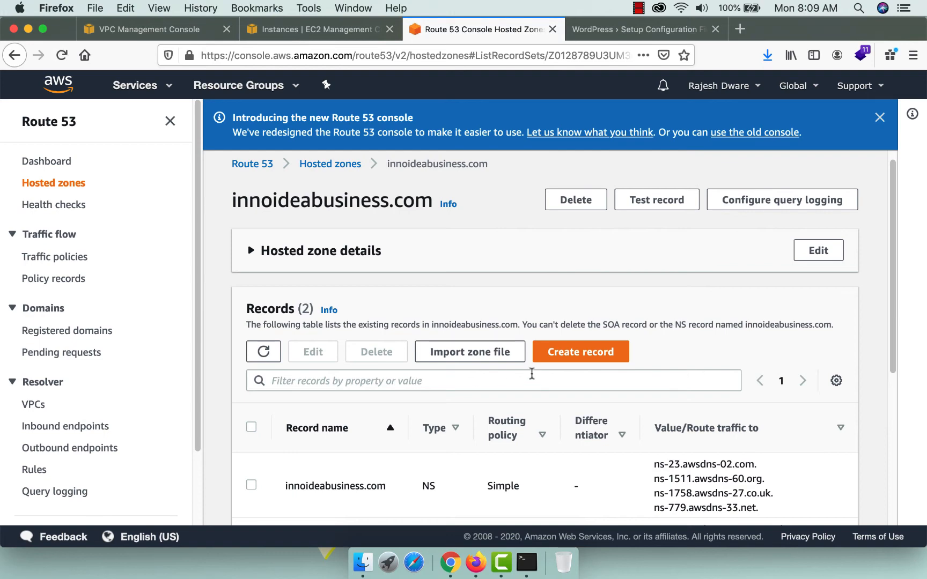
pyautogui.scroll(-6, 531, 375)
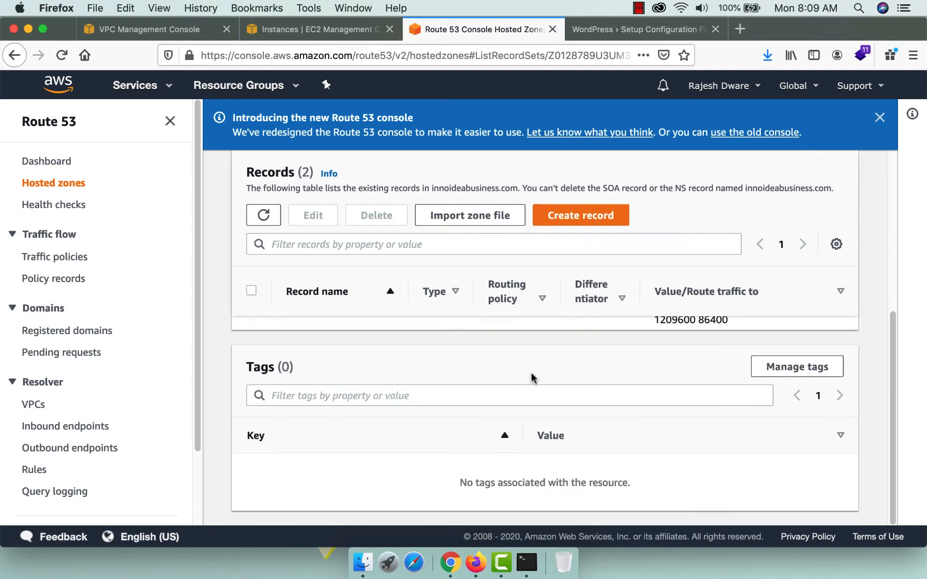
pyautogui.scroll(6, 531, 376)
pyautogui.scroll(-1, 189, 435)
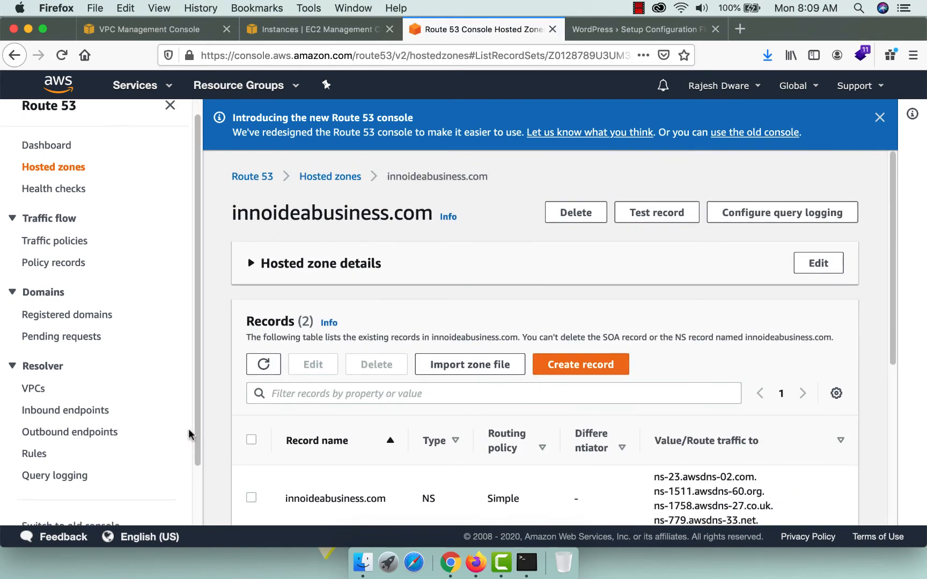
pyautogui.scroll(-3, 189, 434)
pyautogui.click(84, 466)
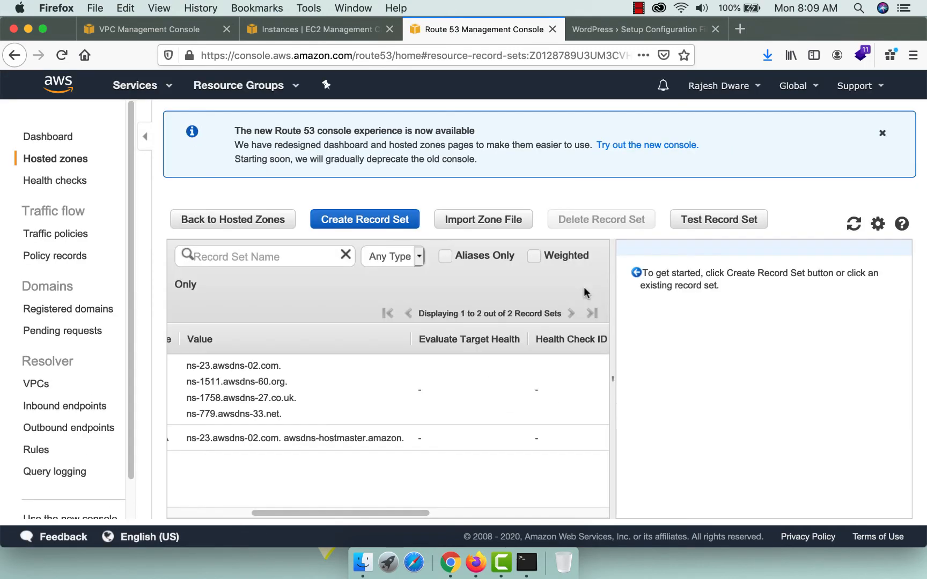
pyautogui.moveTo(307, 513); pyautogui.dragTo(215, 504)
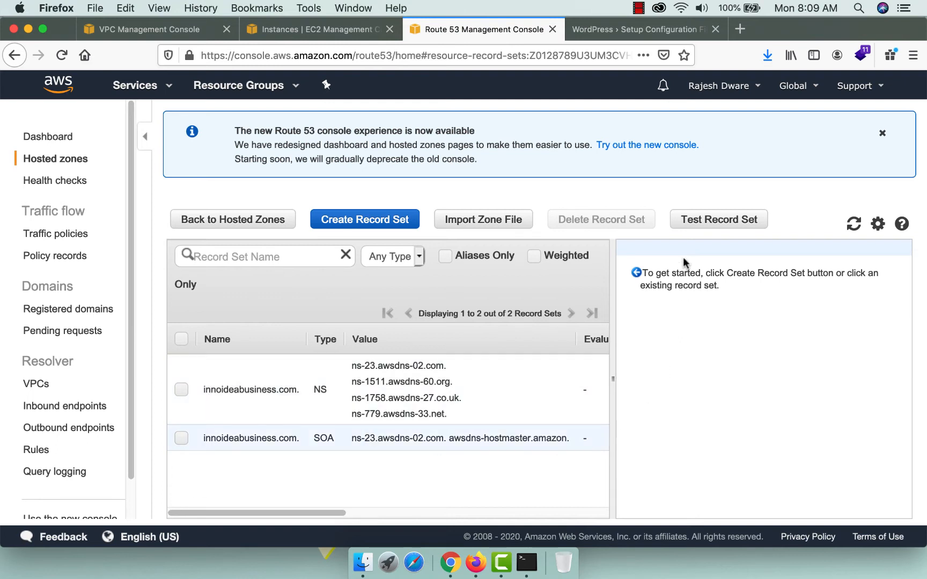
# Create an A record in innoideabusiness.com with value 15.207.106.155.
pyautogui.click(330, 221)
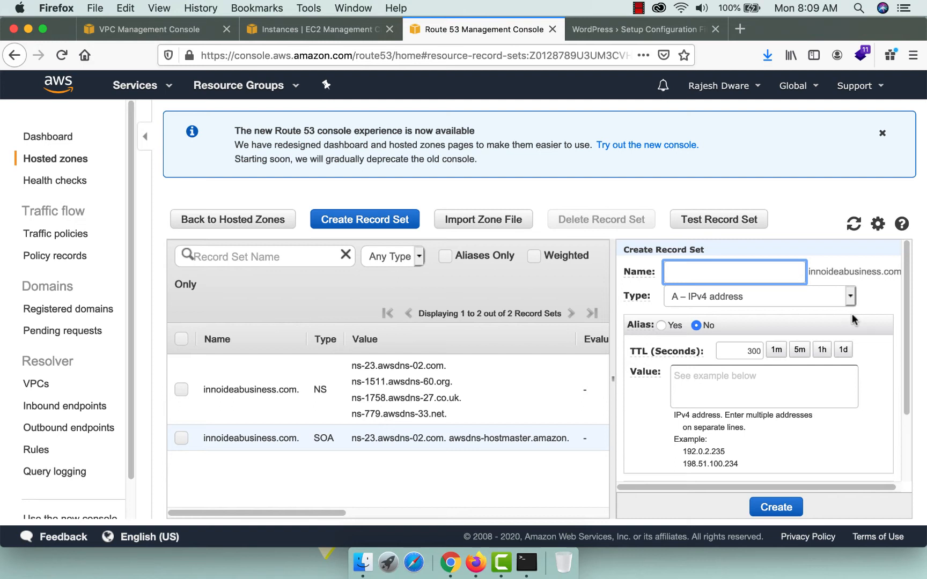
pyautogui.moveTo(693, 345)
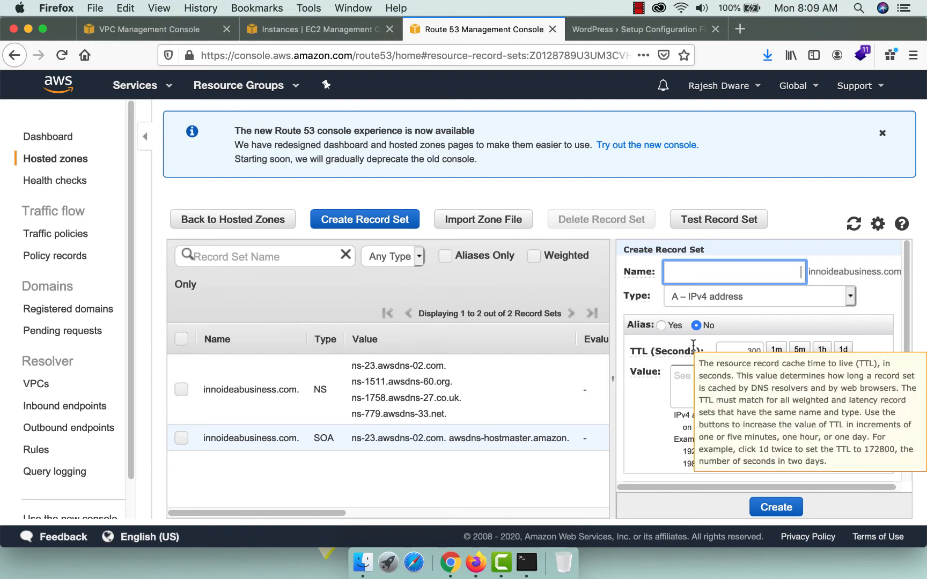
pyautogui.click(711, 382)
pyautogui.write('15.207.106.155')
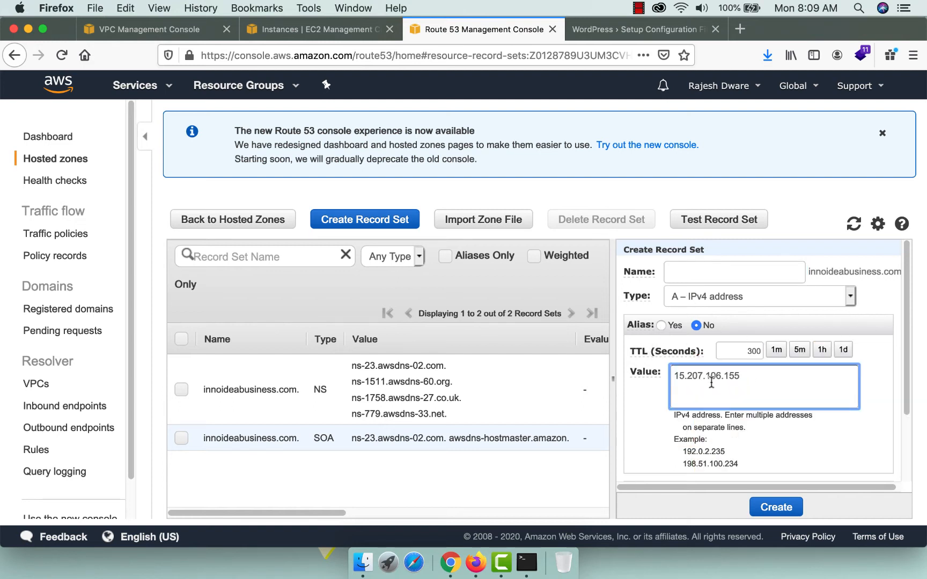
pyautogui.scroll(-2, 778, 418)
pyautogui.click(777, 508)
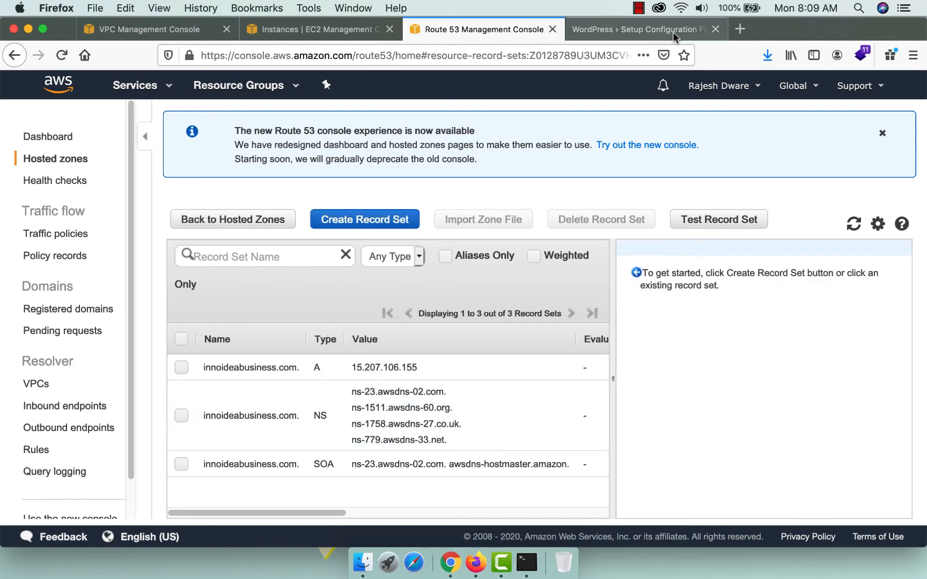
pyautogui.click(741, 29)
pyautogui.write('www.')
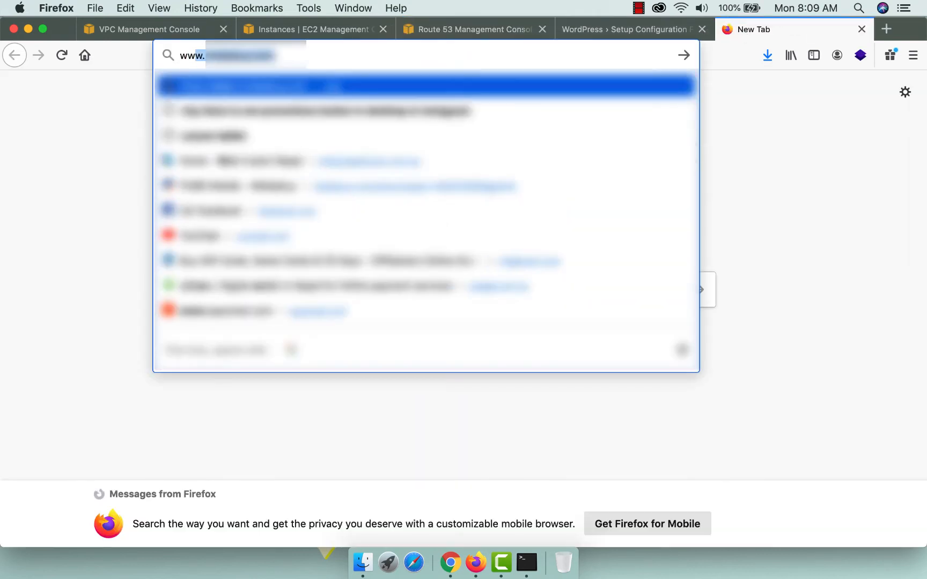
pyautogui.press('BackSpace')
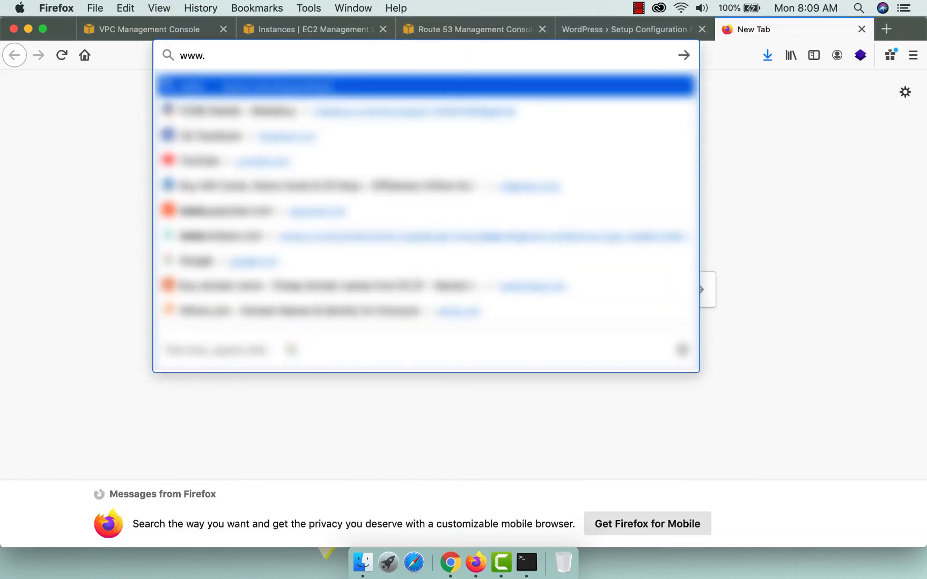
pyautogui.press('super+w')
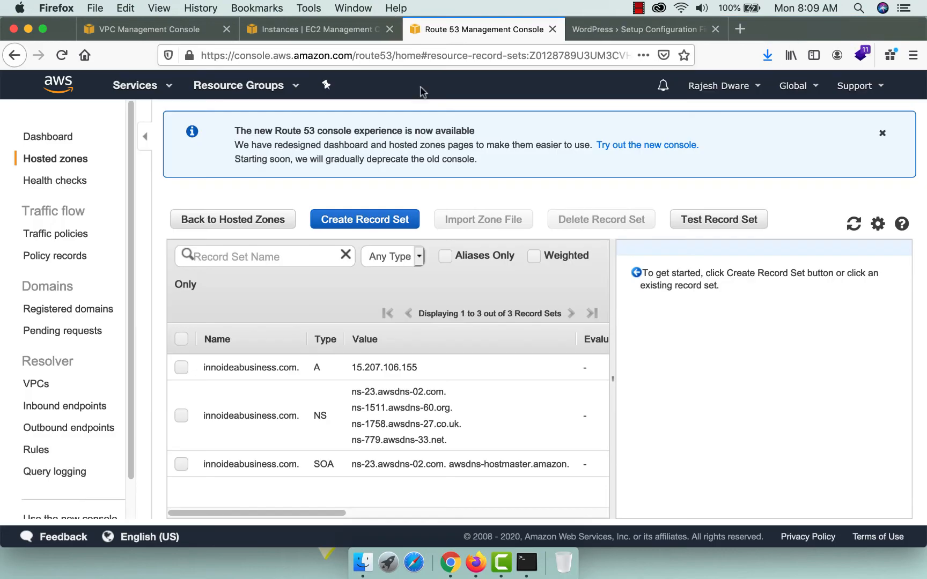
# Add a www alias A record targeting innoideabusiness.com. and go back to the WordPress tab.
pyautogui.click(388, 231)
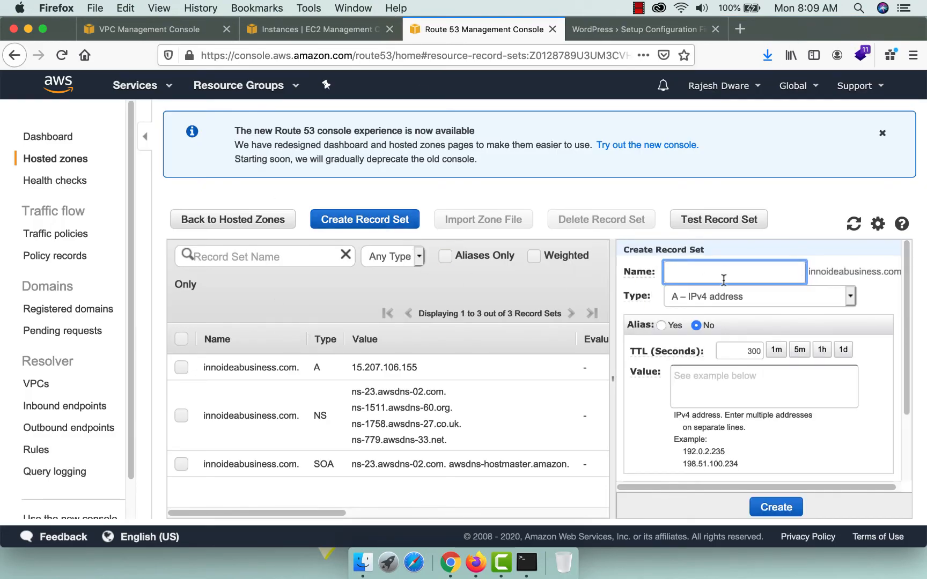
pyautogui.write('www')
pyautogui.click(661, 325)
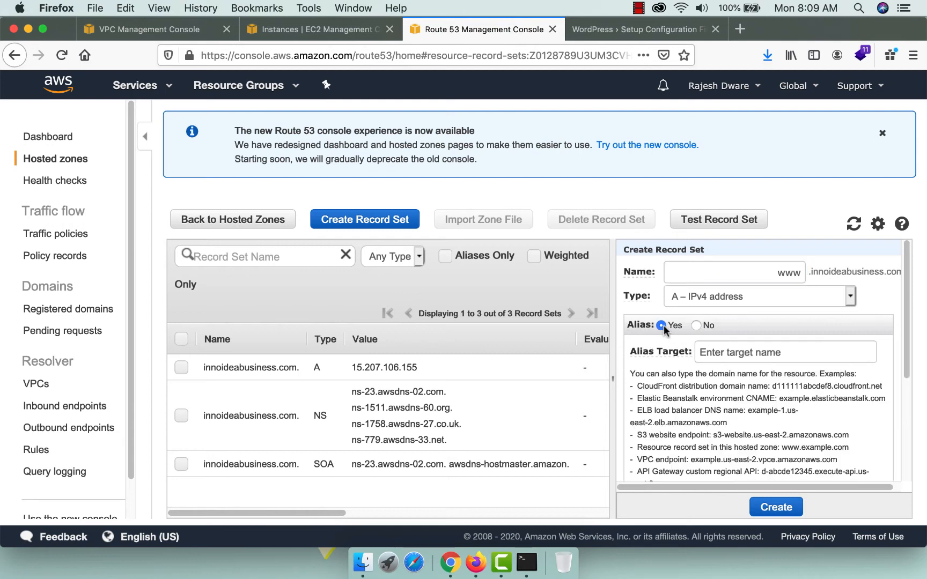
pyautogui.click(768, 352)
pyautogui.scroll(-5, 775, 426)
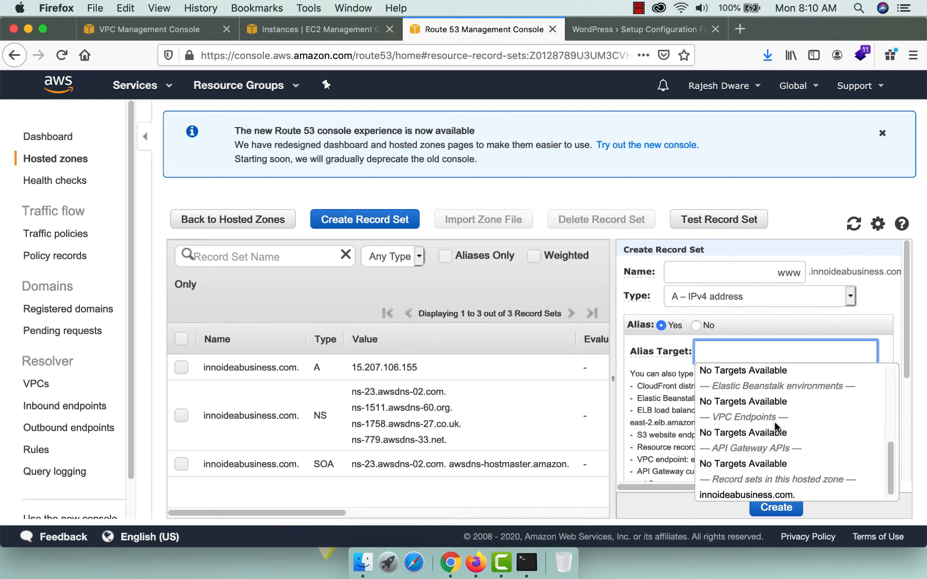
pyautogui.click(732, 490)
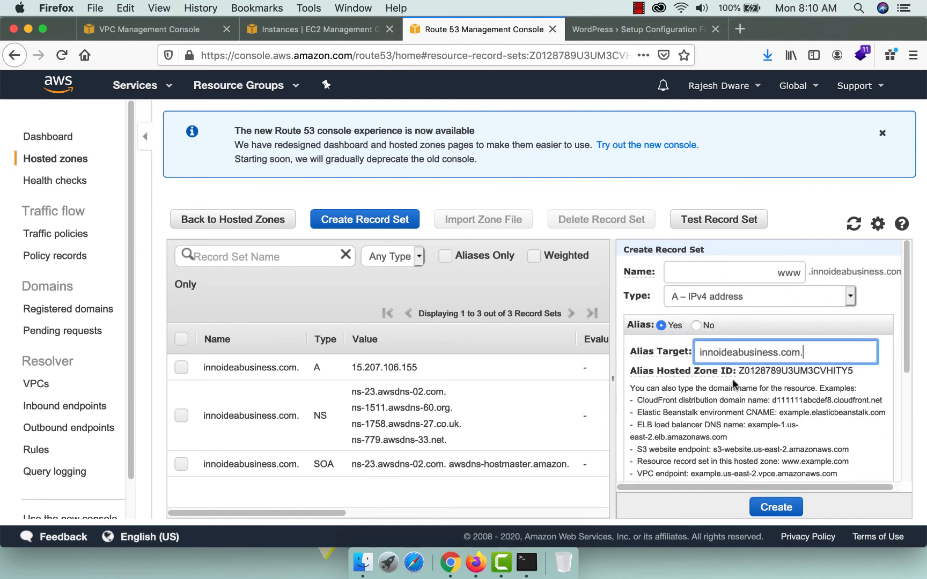
pyautogui.click(768, 509)
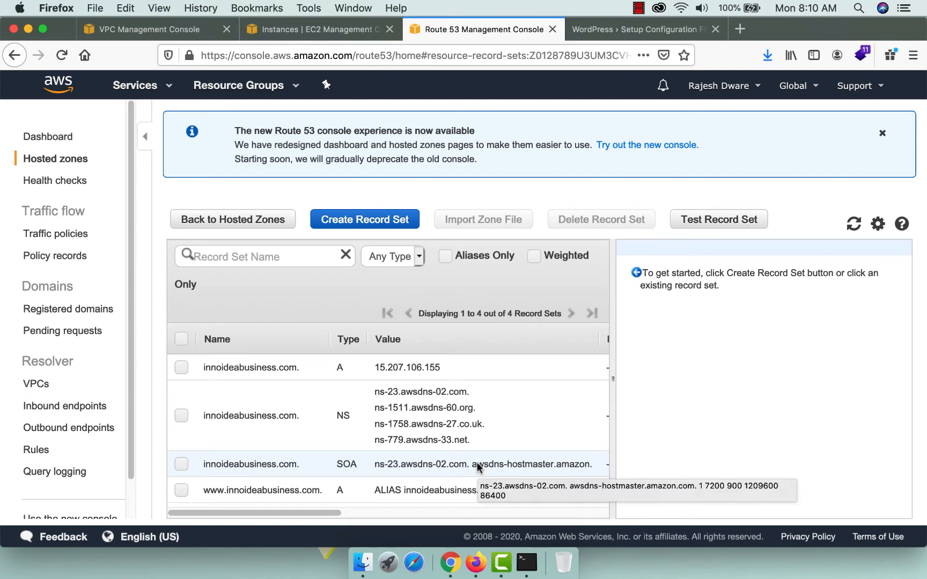
pyautogui.click(638, 29)
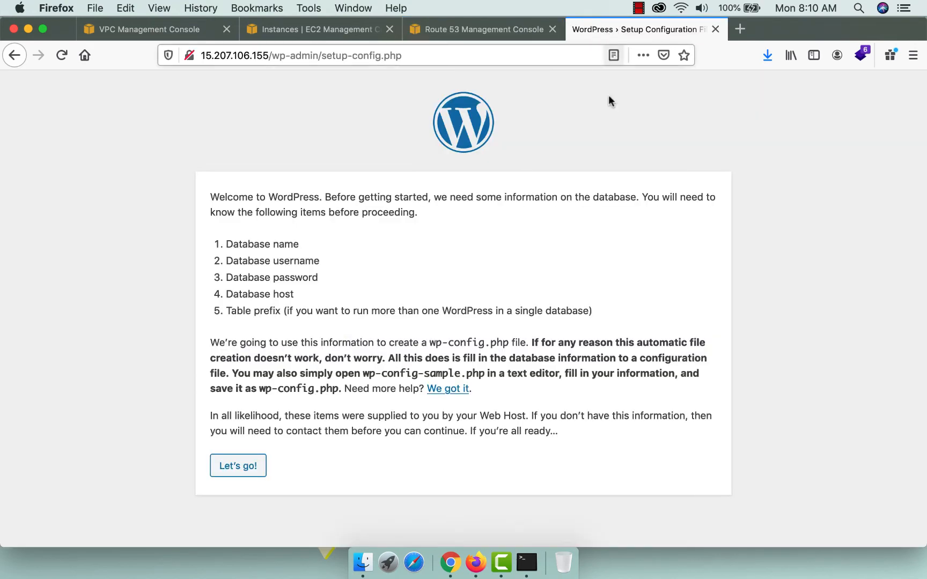
# Start the WordPress database setup, then log into MySQL as root in the terminal.
pyautogui.click(232, 469)
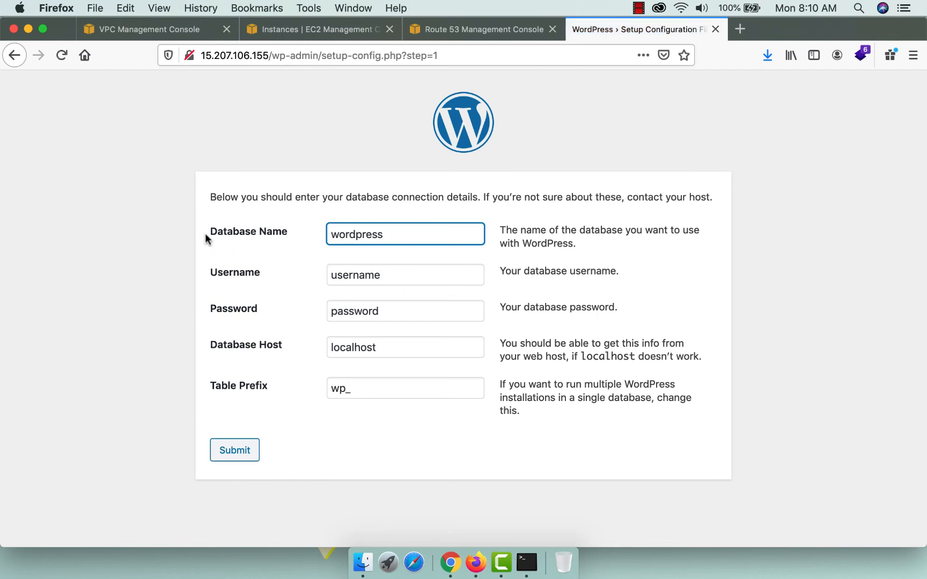
pyautogui.moveTo(425, 229); pyautogui.dragTo(285, 234)
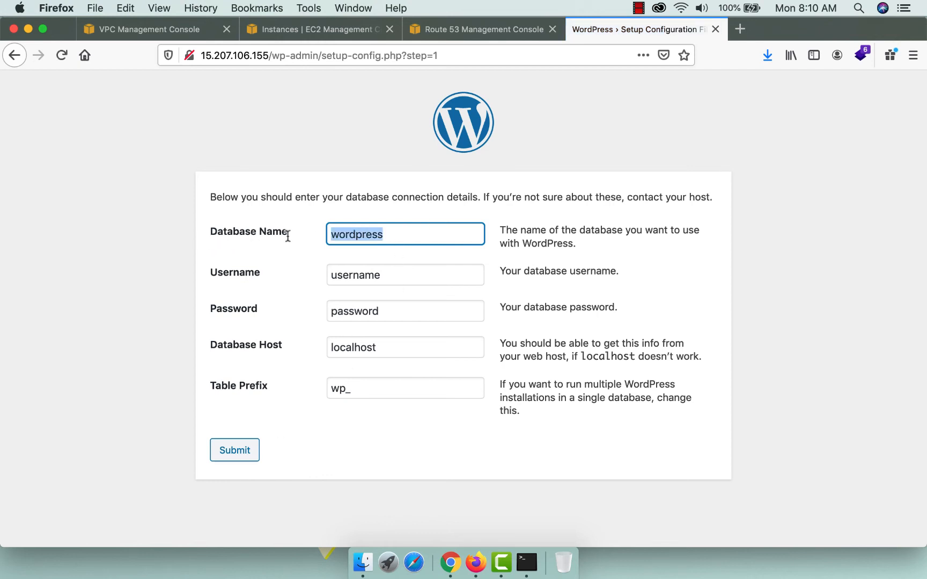
pyautogui.click(527, 562)
pyautogui.write('clear')
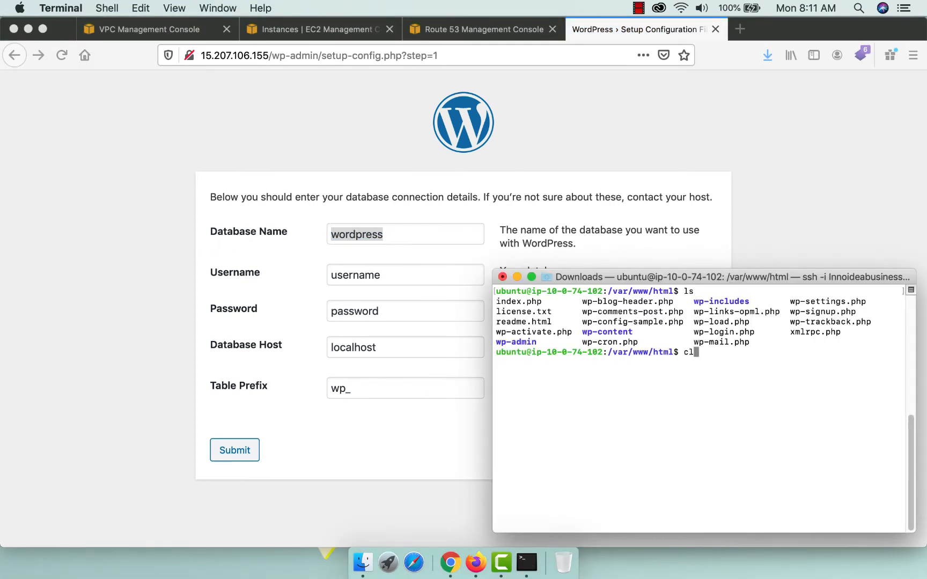
pyautogui.press('Return')
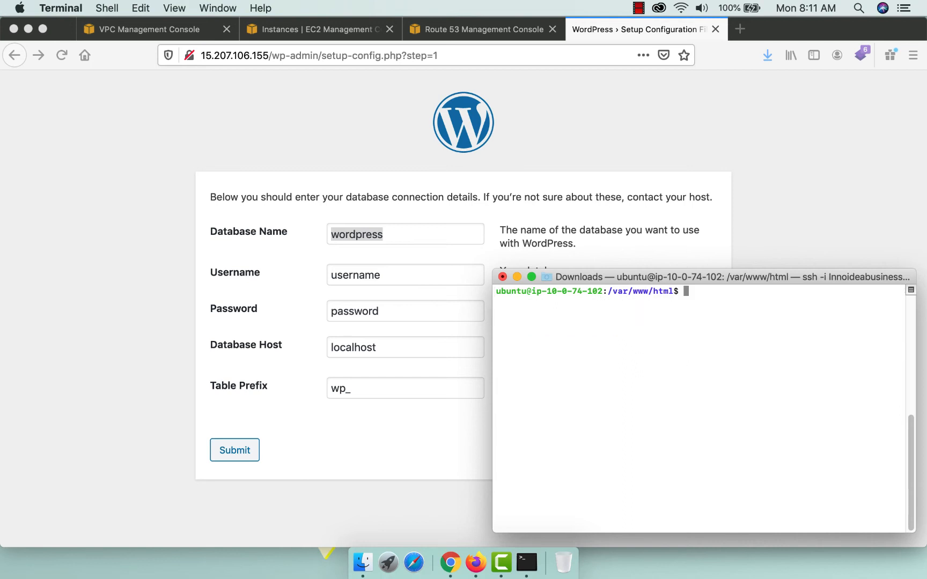
pyautogui.write('mysql -u root -p')
pyautogui.press('Return')
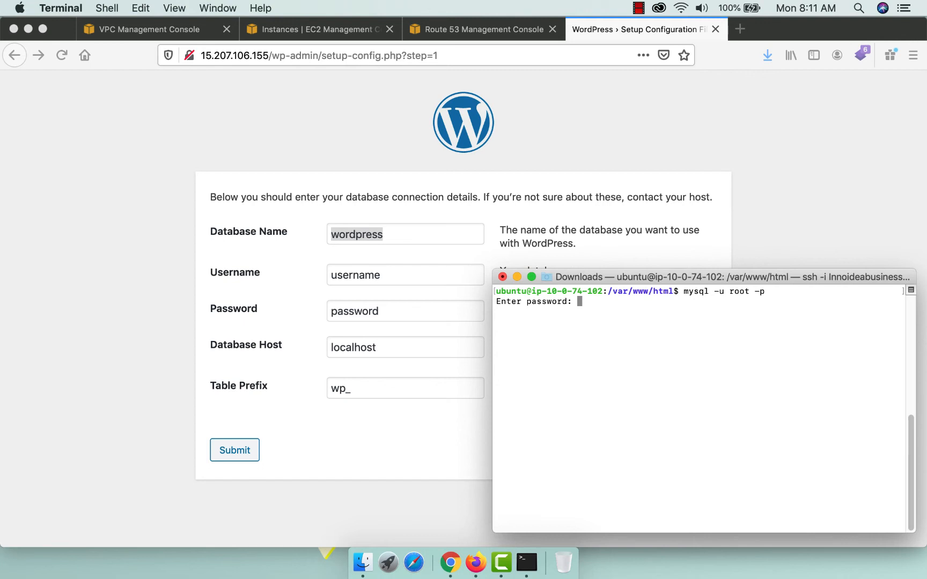
pyautogui.press('Return')
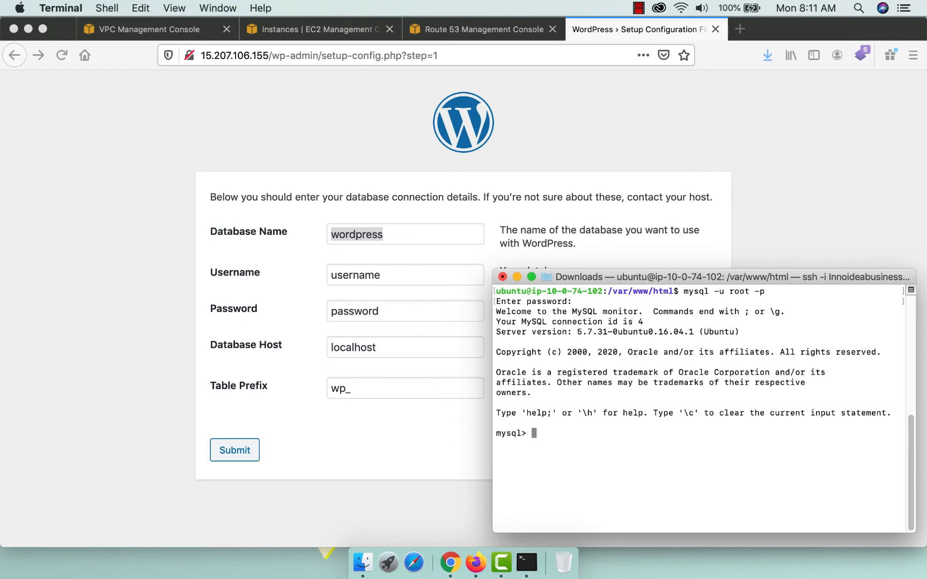
# Create the innoideadb database and confirm it appears in SHOW DATABASES.
pyautogui.write('show databases;')
pyautogui.press('Return')
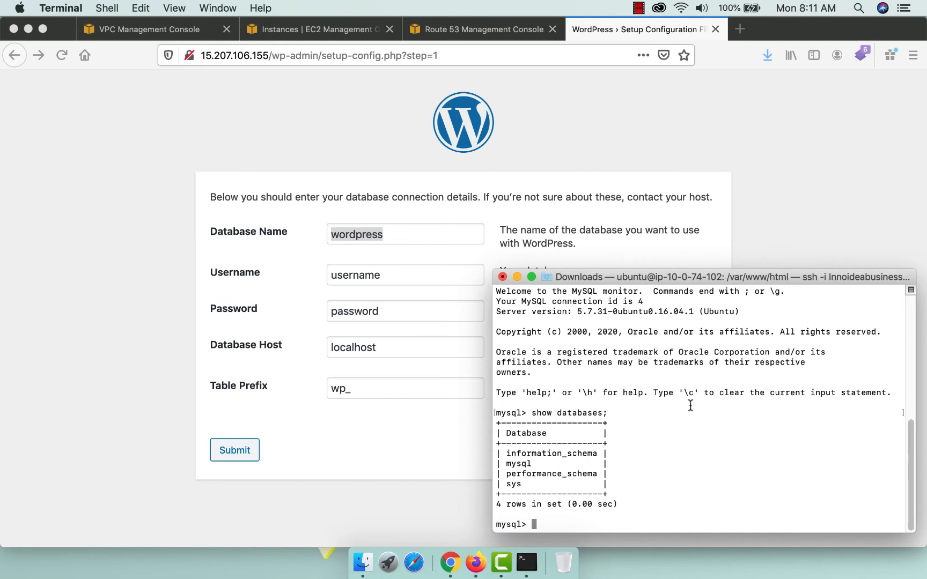
pyautogui.write('create database inn')
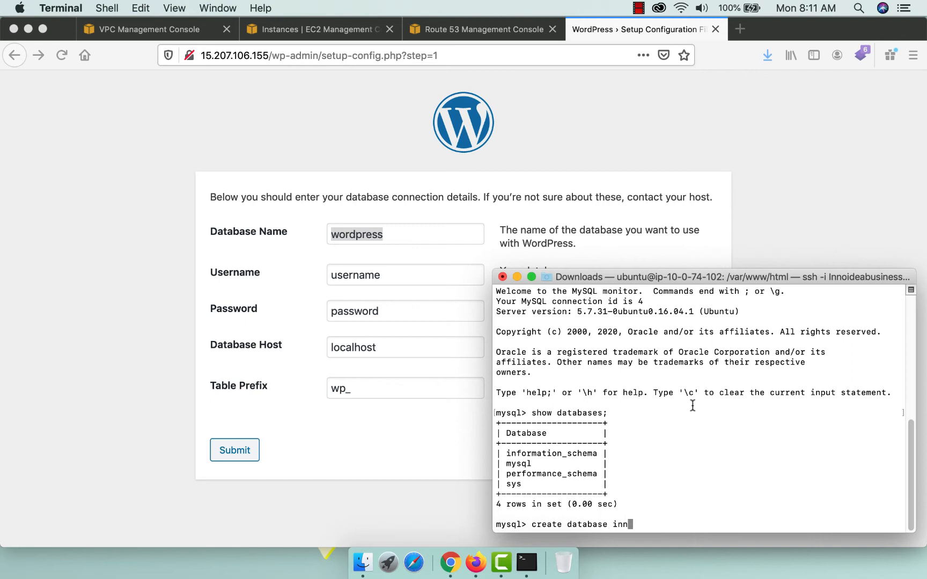
pyautogui.write('oideadb')
pyautogui.press('Return')
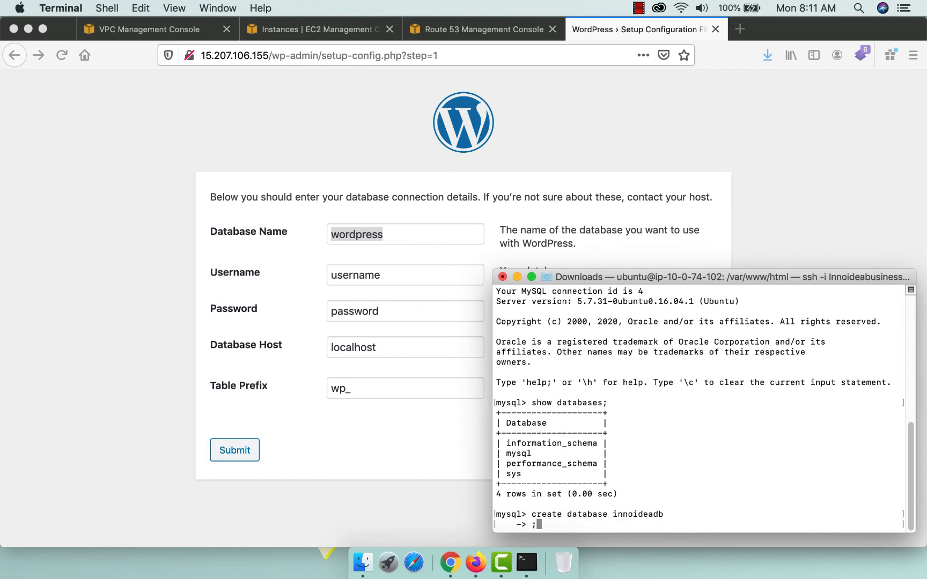
pyautogui.press('Return')
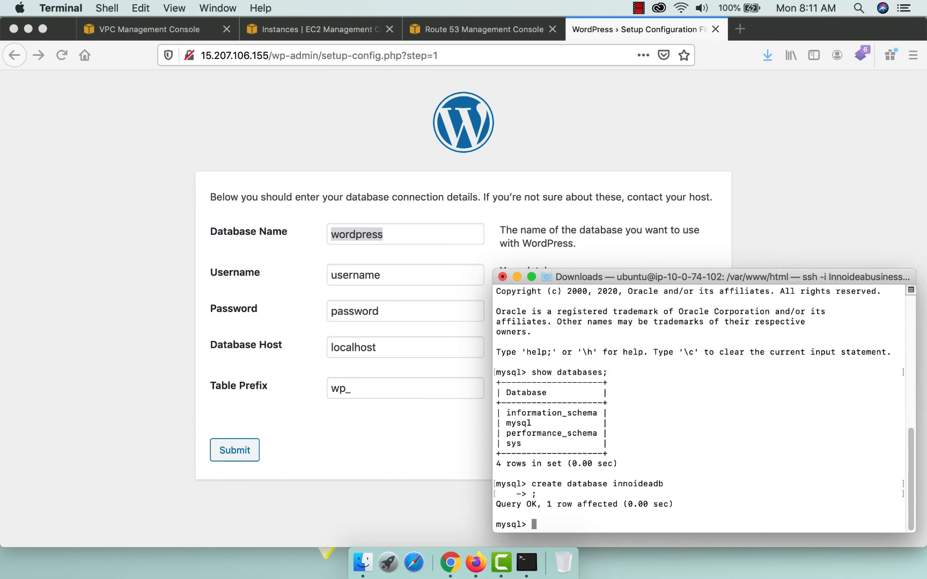
pyautogui.write('show databases;')
pyautogui.press('Return')
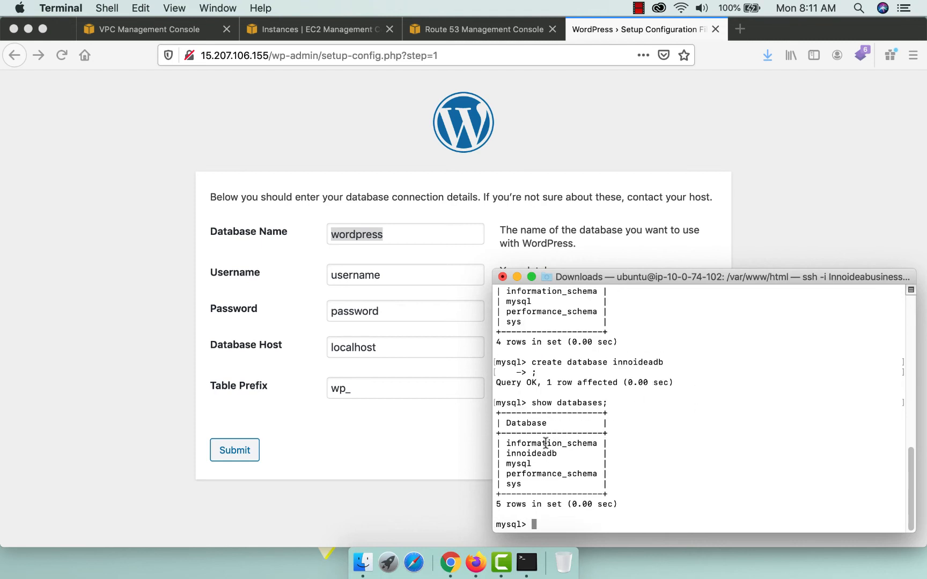
pyautogui.moveTo(505, 455); pyautogui.dragTo(569, 451)
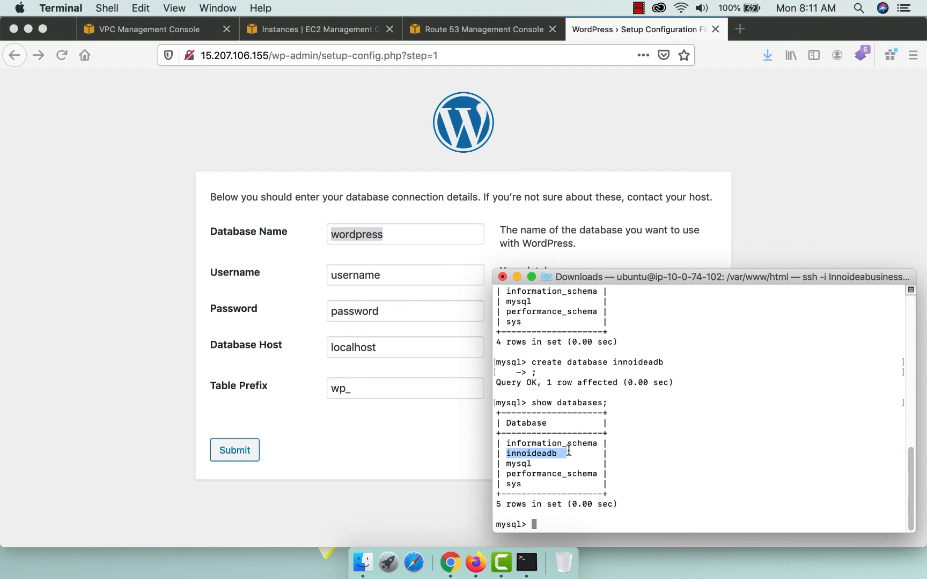
# Enter database innoideadb, username root, the password, host localhost and table prefix iib_.
pyautogui.click(283, 408)
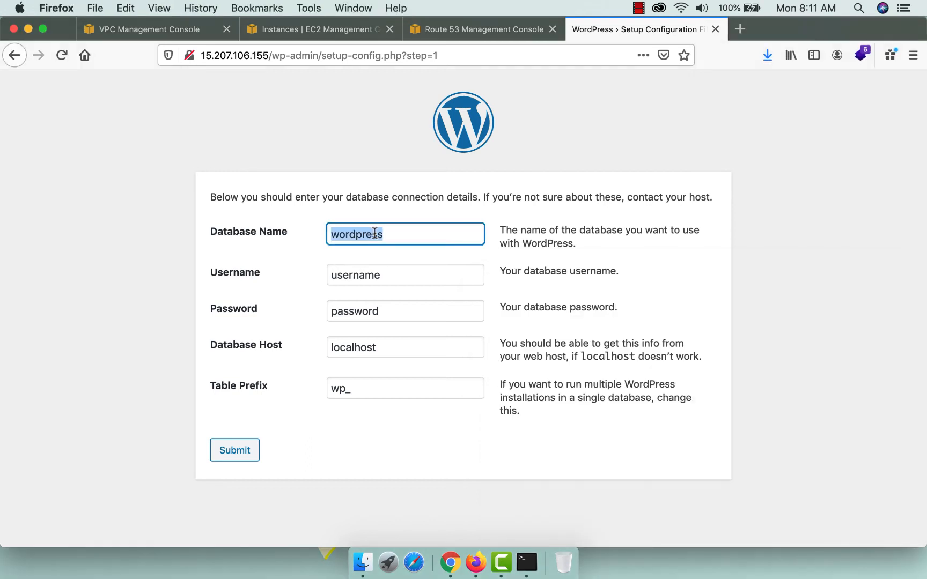
pyautogui.write('inno')
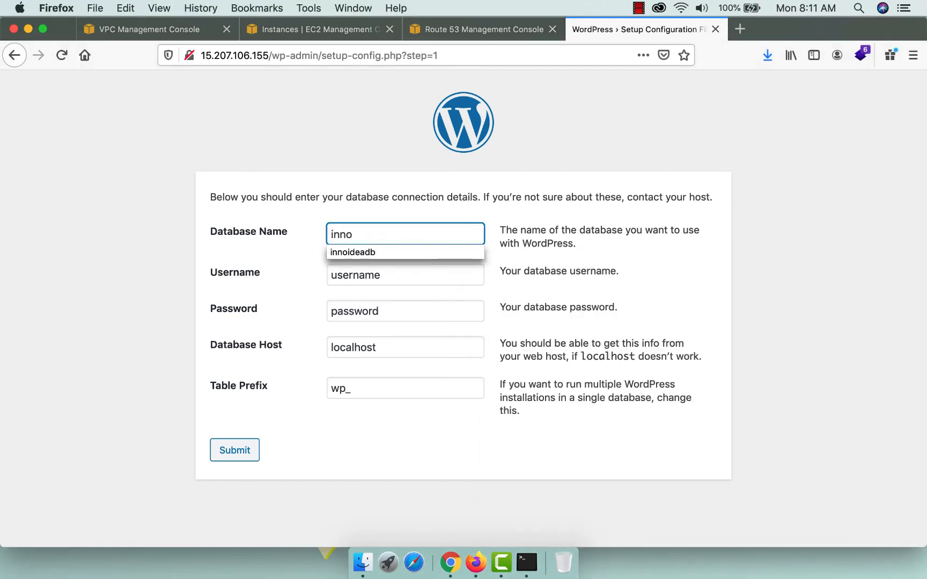
pyautogui.press('Down')
pyautogui.press('Return')
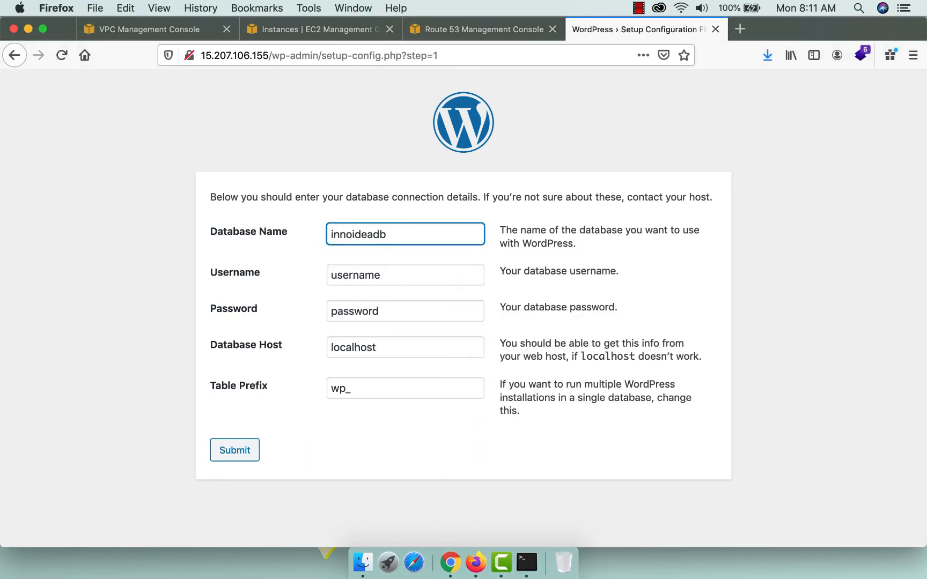
pyautogui.press('Tab')
pyautogui.write('root')
pyautogui.press('Tab')
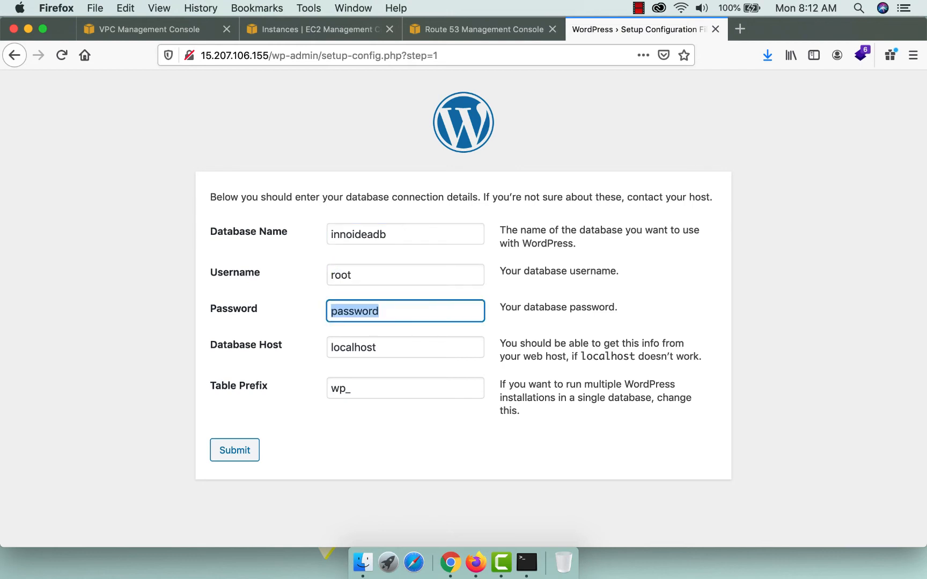
pyautogui.write('•••••')
pyautogui.press('Tab')
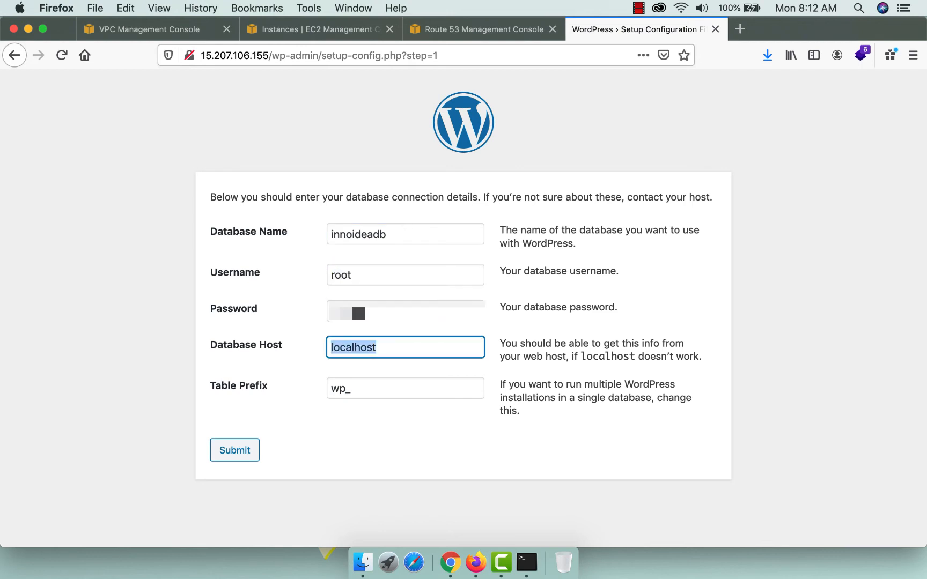
pyautogui.press('Tab')
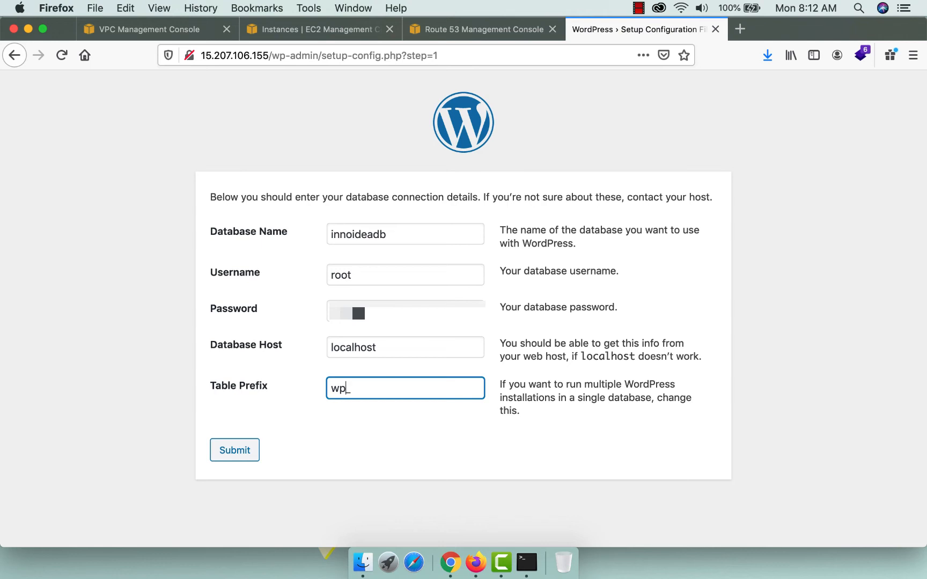
pyautogui.press('BackSpace')
pyautogui.press('BackSpace')
pyautogui.write('iib')
pyautogui.press('Tab')
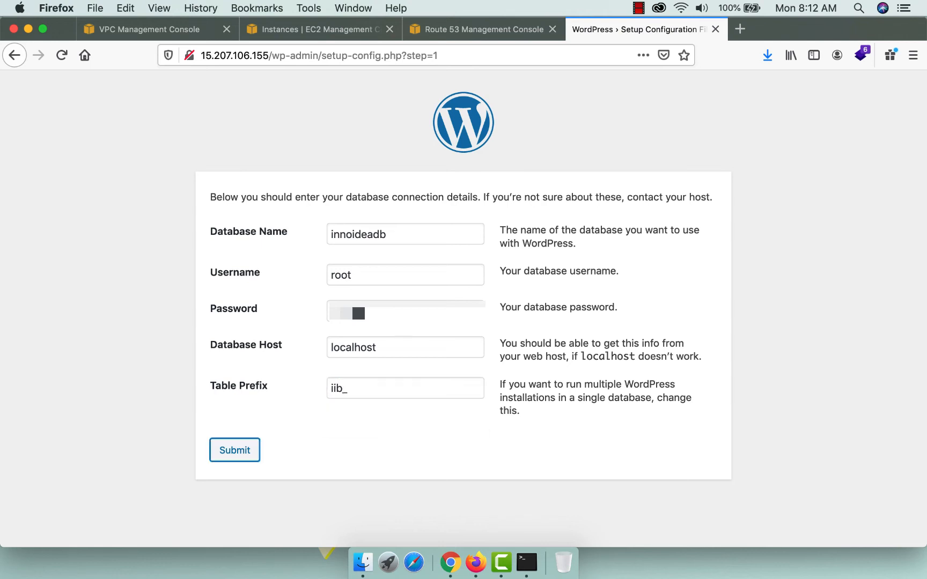
# Submit the connection details and select all the generated wp-config.php text.
pyautogui.click(236, 449)
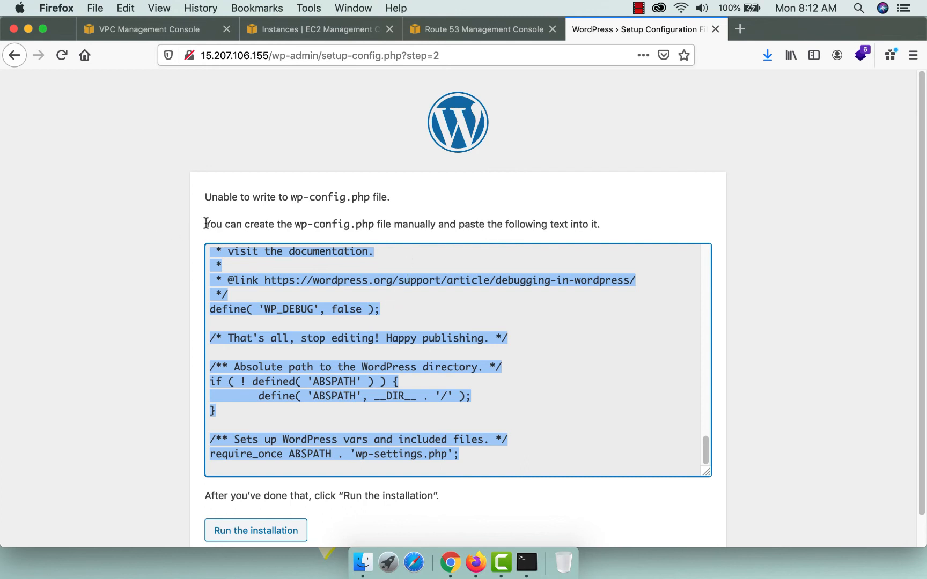
pyautogui.moveTo(209, 224); pyautogui.dragTo(597, 287)
pyautogui.click(329, 371)
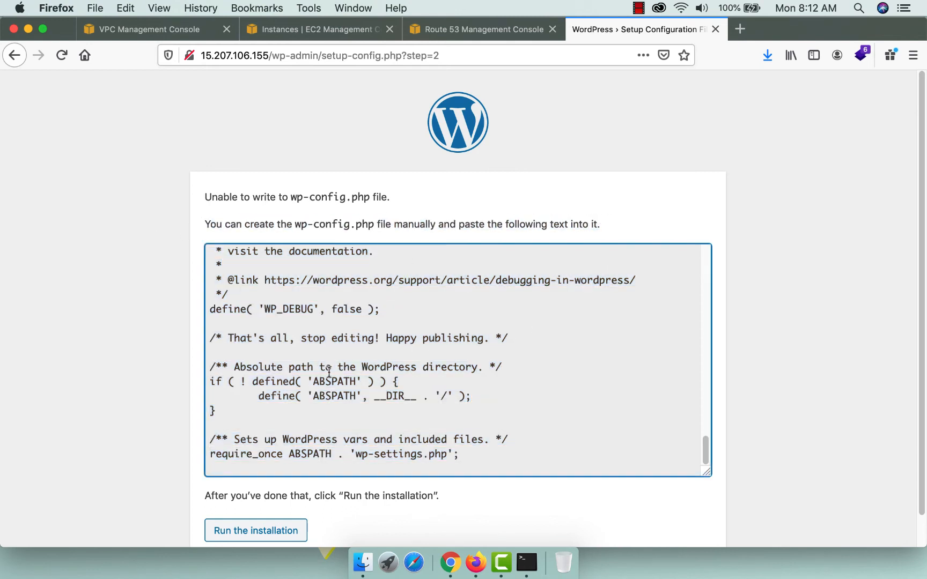
pyautogui.press('super+a')
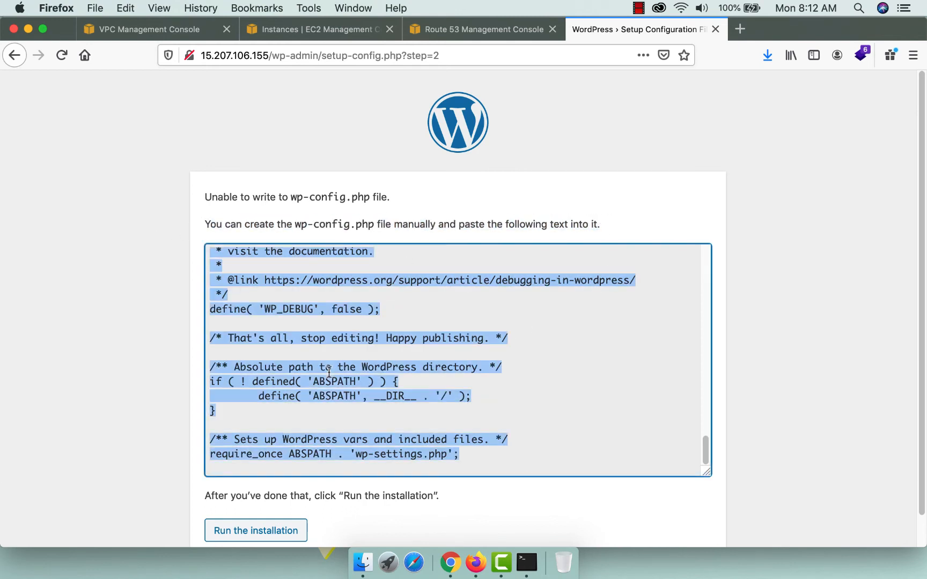
# Exit the MySQL monitor and clear the terminal screen.
pyautogui.click(525, 563)
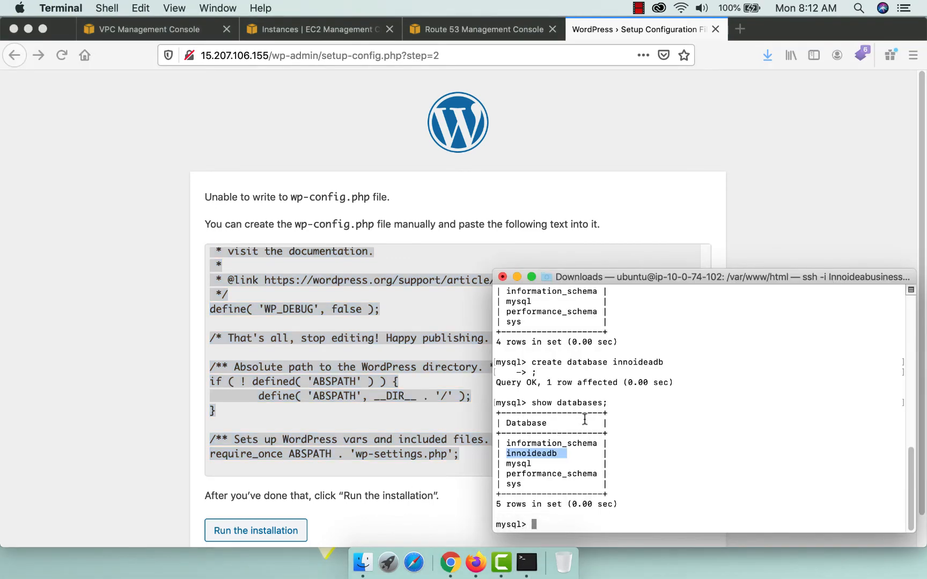
pyautogui.write('exit;')
pyautogui.press('Return')
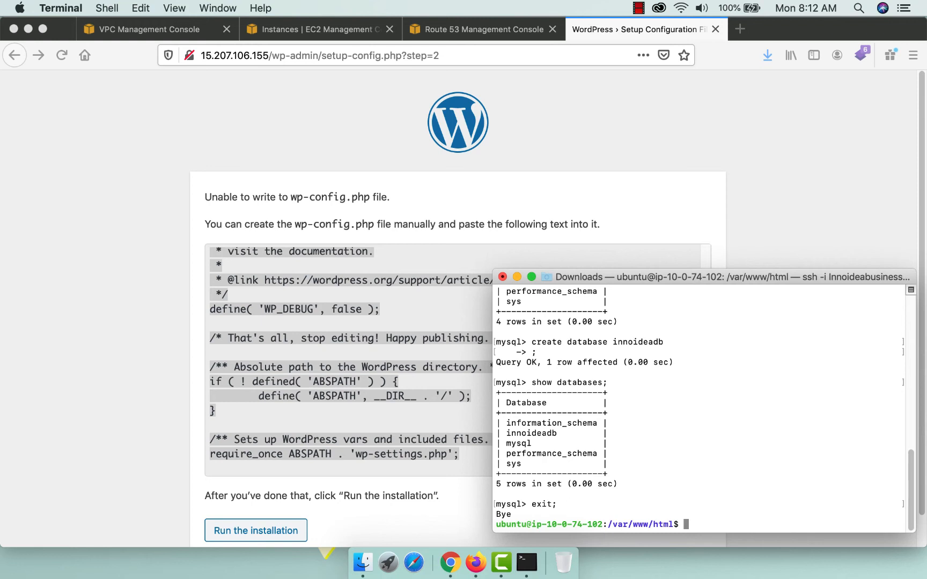
pyautogui.write('clear')
pyautogui.press('Return')
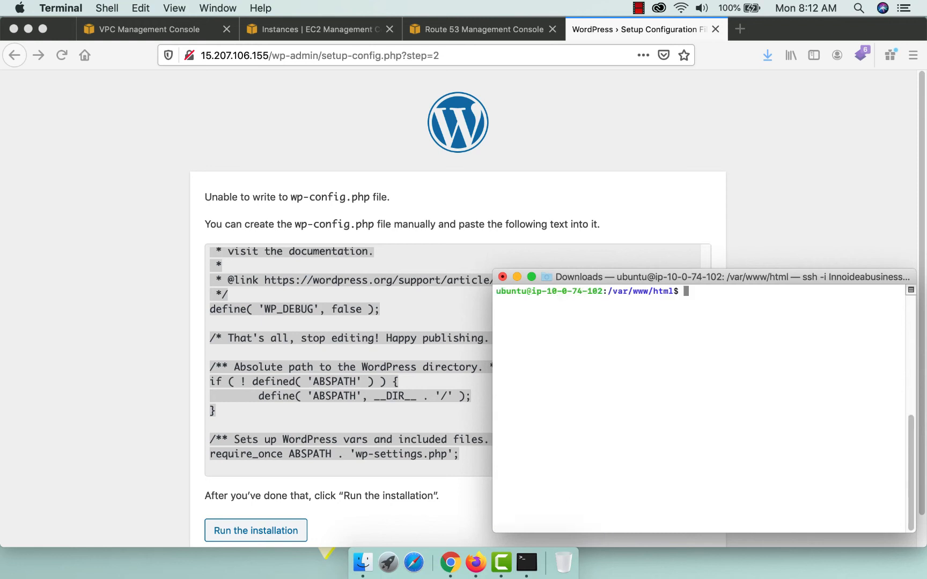
# Create wp-config.php with sudo nano, paste the generated WordPress configuration, and save it.
pyautogui.write('sudo nano wp-config.php')
pyautogui.press('Return')
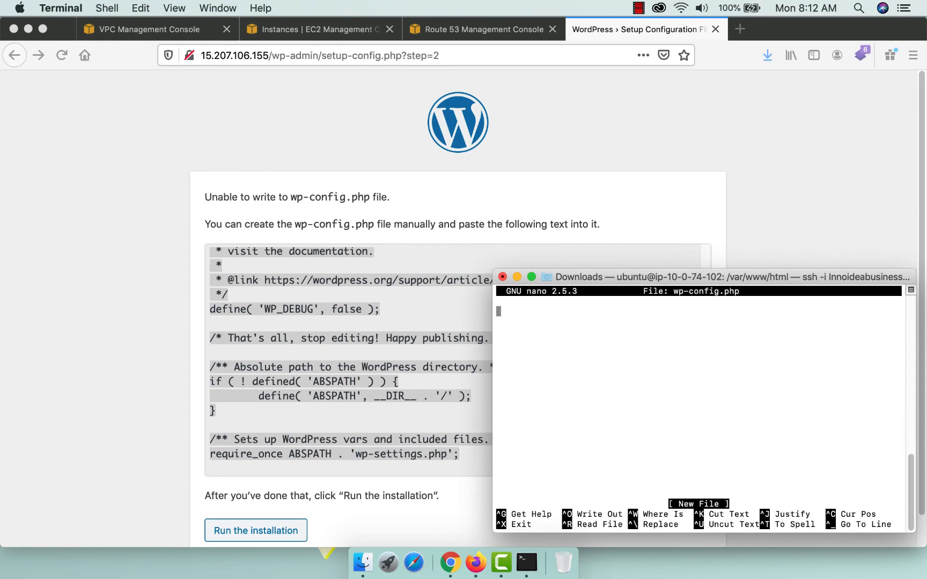
pyautogui.press('super+v')
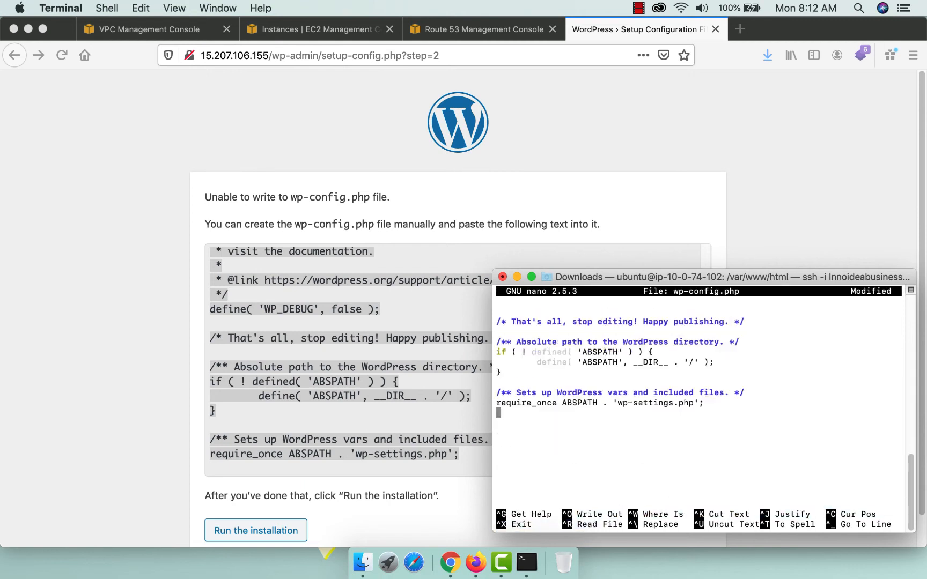
pyautogui.hotkey('ctrl', 'o')
pyautogui.hotkey('ctrl', 'c')
pyautogui.hotkey('ctrl', 'x')
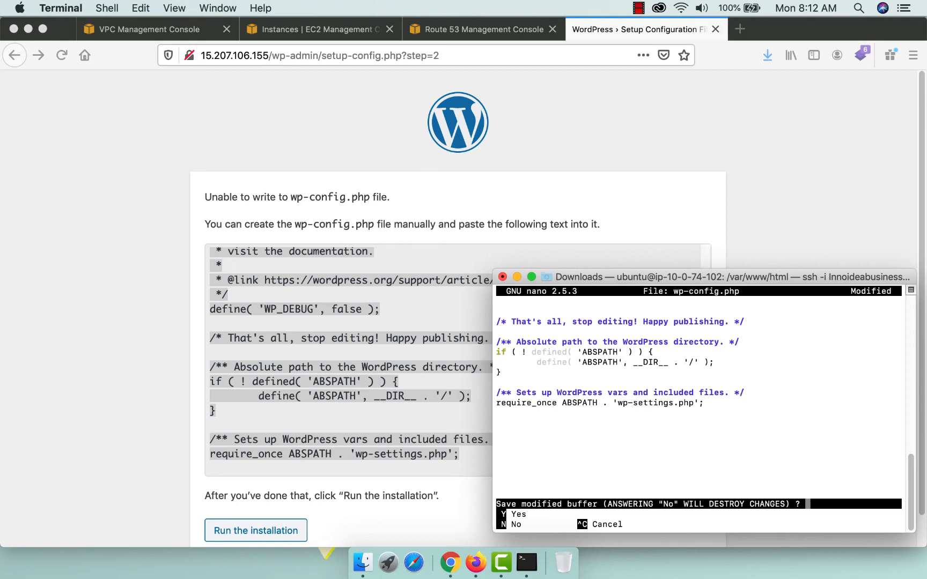
pyautogui.press('y')
pyautogui.press('Return')
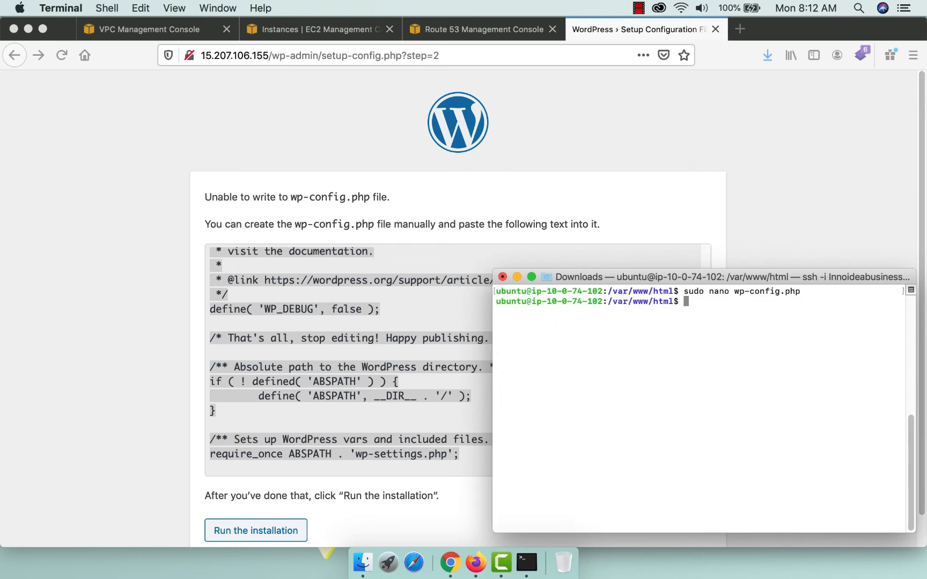
# List /var/www/html to confirm wp-config.php exists, then clear the screen.
pyautogui.write('ls')
pyautogui.press('Return')
pyautogui.moveTo(582, 343); pyautogui.dragTo(643, 342)
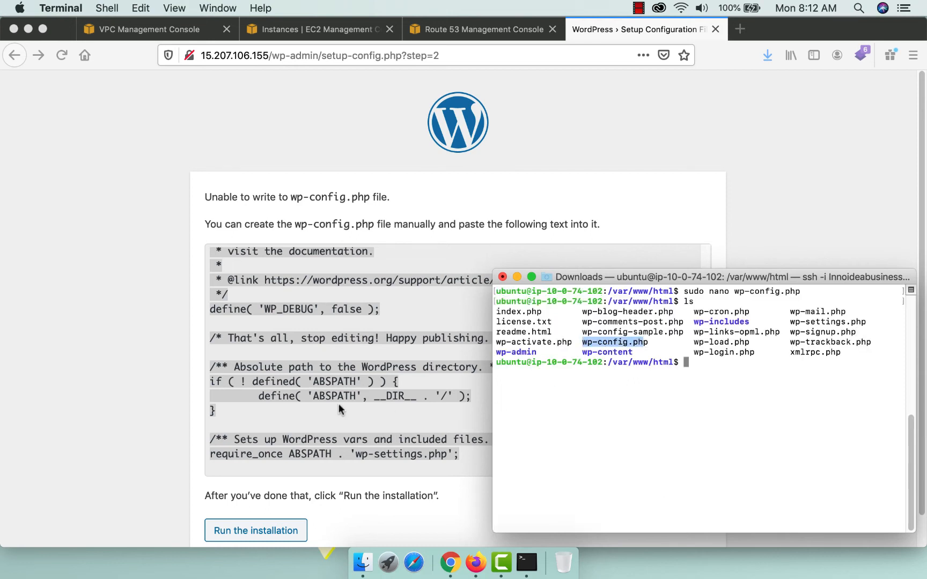
pyautogui.click(707, 396)
pyautogui.write('c')
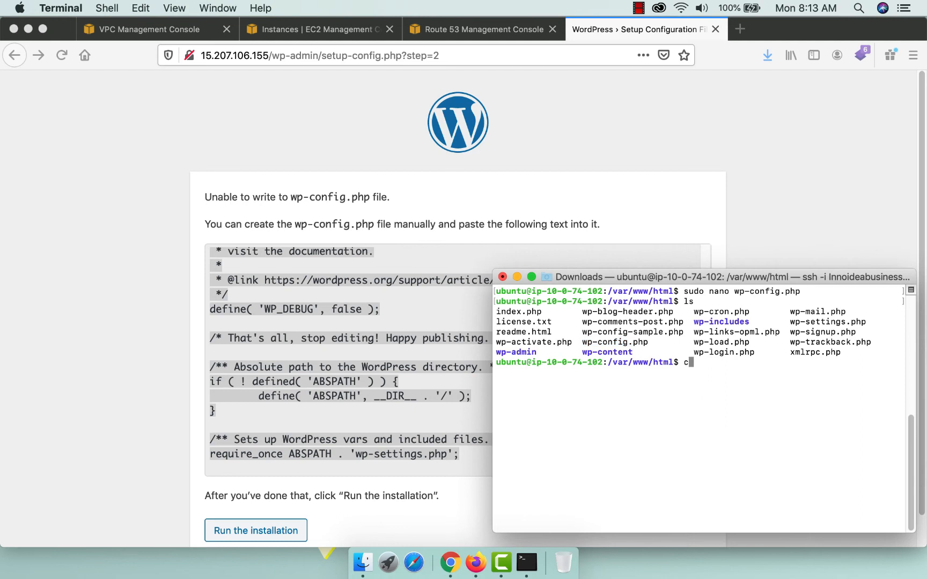
pyautogui.write('lear')
pyautogui.press('Return')
# Enter site title 'Innoidea Business Group' and username admin on the WordPress install form.
pyautogui.press('super+Tab')
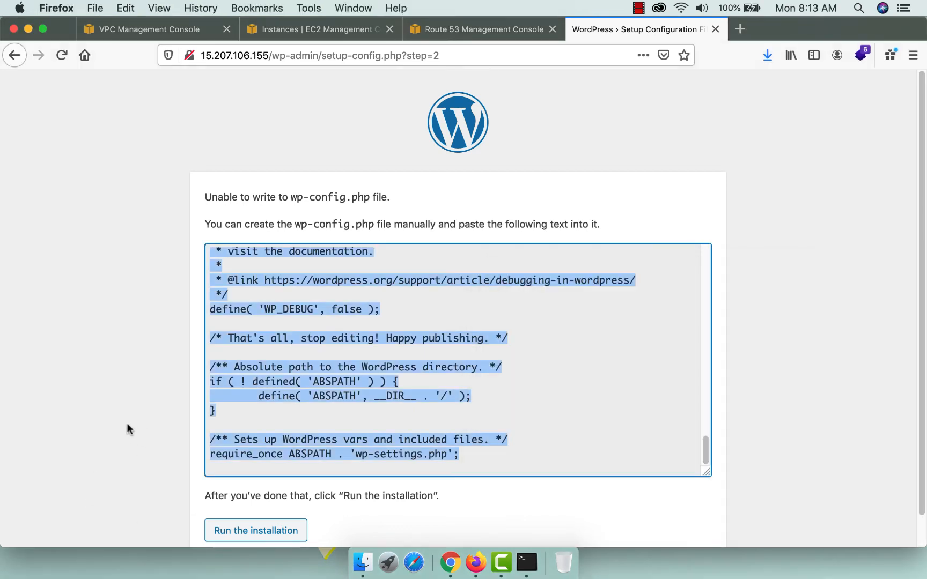
pyautogui.click(257, 533)
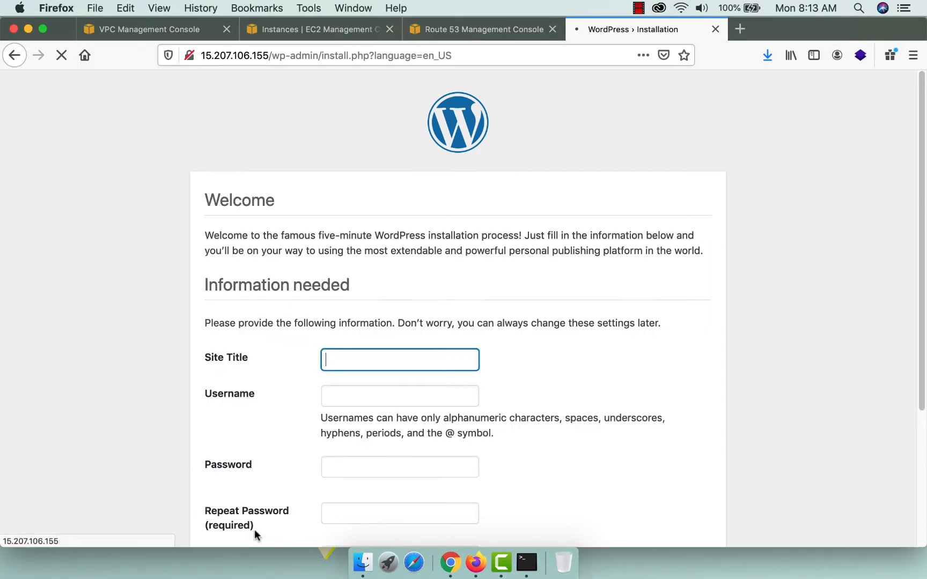
pyautogui.write('in')
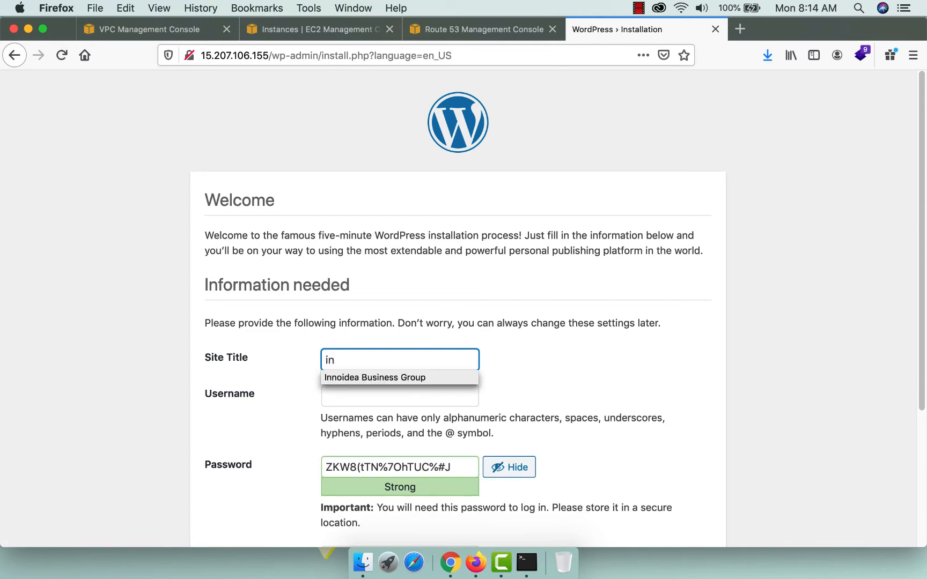
pyautogui.click(382, 377)
pyautogui.click(374, 381)
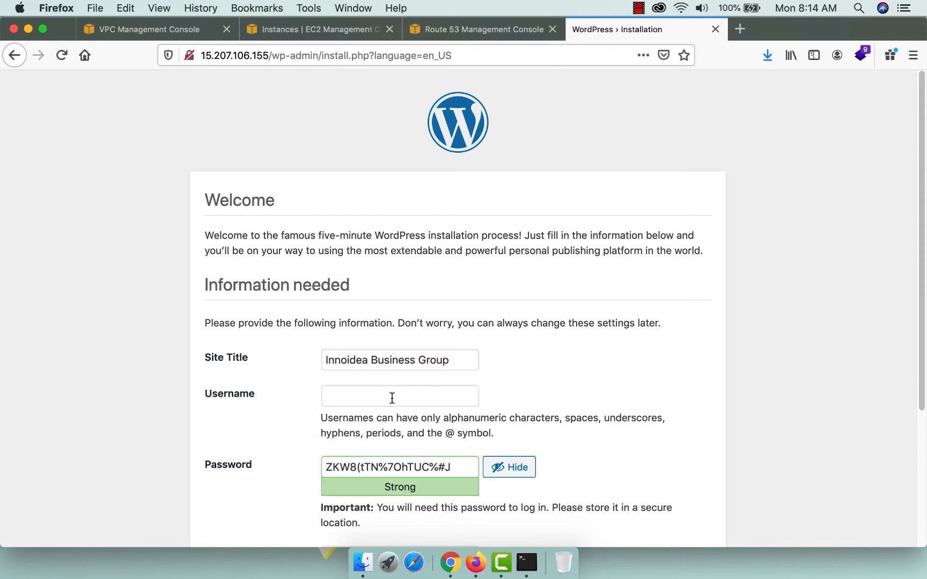
pyautogui.click(391, 398)
pyautogui.write('admin')
pyautogui.press('Tab')
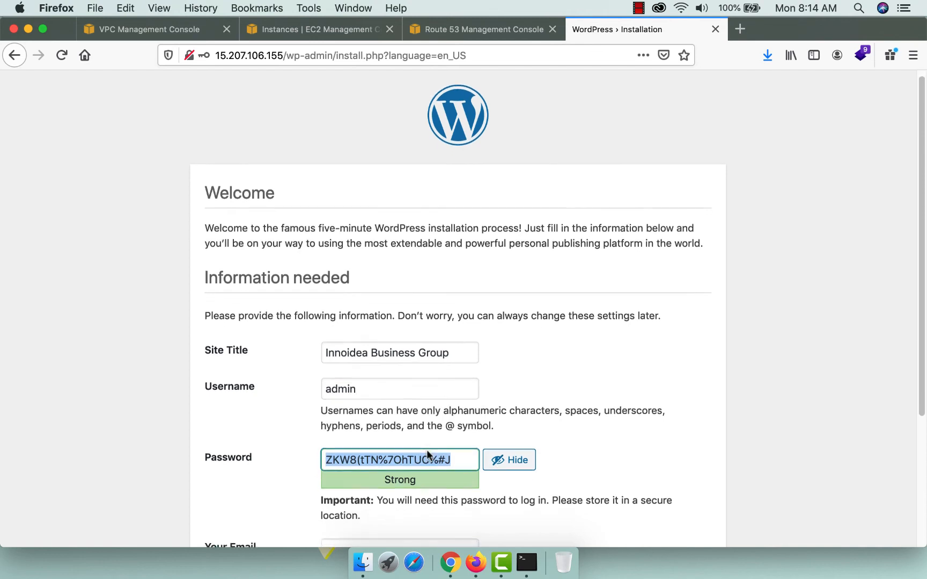
# Fill in the admin e-mail address from the browser's suggestion.
pyautogui.scroll(-3, 424, 450)
pyautogui.click(368, 480)
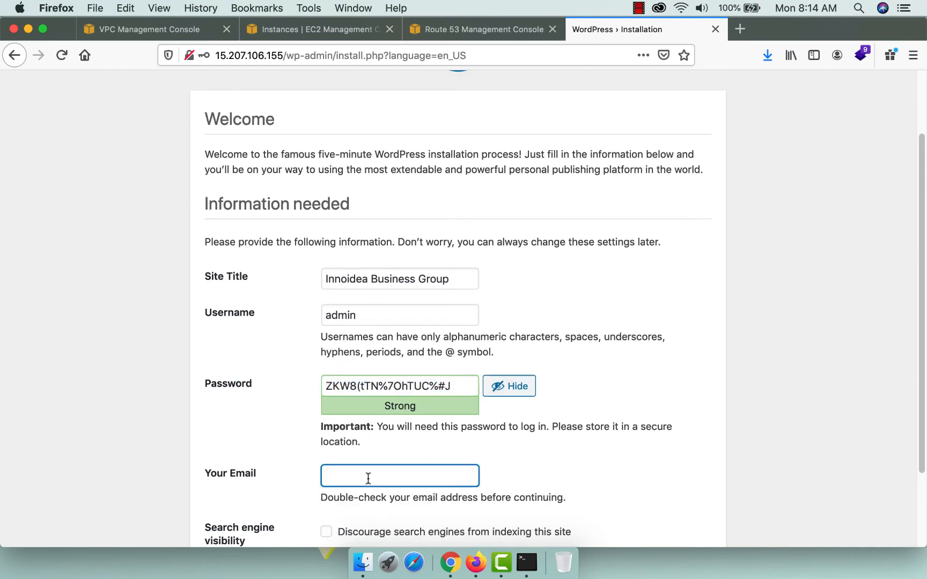
pyautogui.write('in')
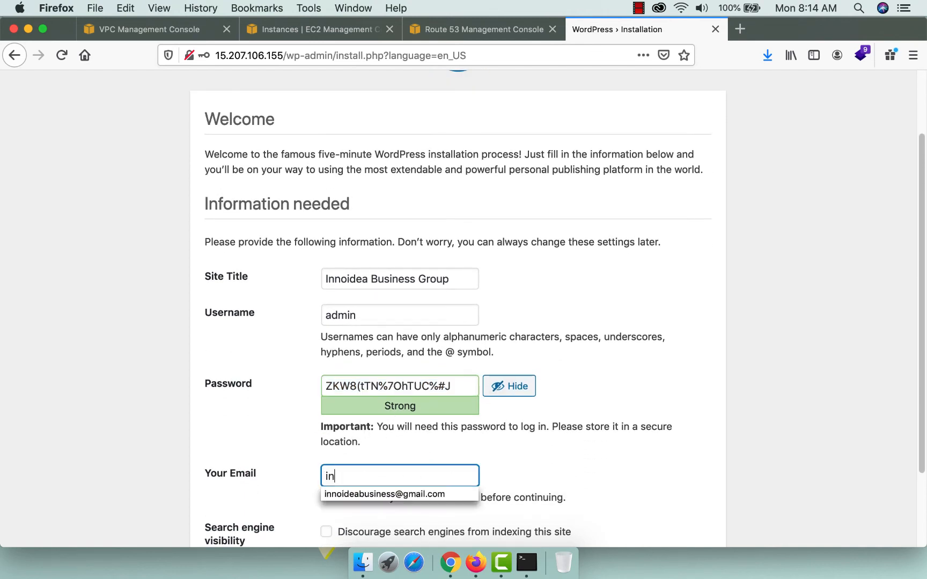
pyautogui.click(384, 495)
# Replace the generated password with a weak one, confirm its use, and install WordPress.
pyautogui.scroll(-2, 561, 456)
pyautogui.scroll(-2, 561, 452)
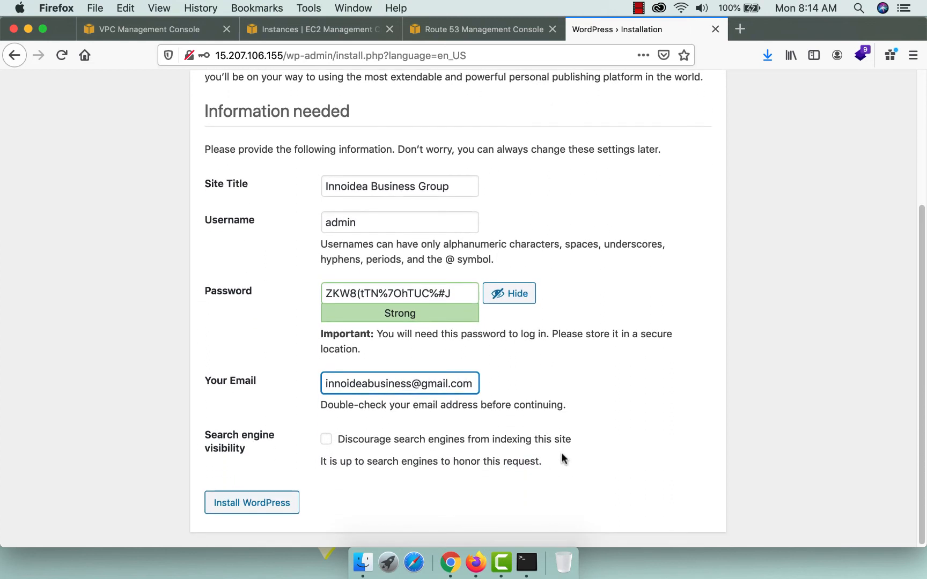
pyautogui.click(512, 295)
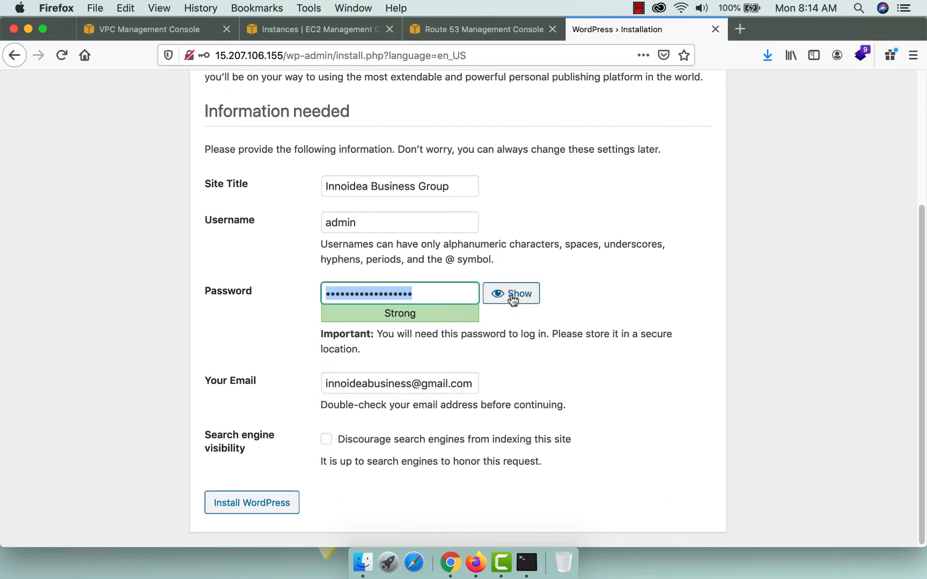
pyautogui.write('ad•••••••')
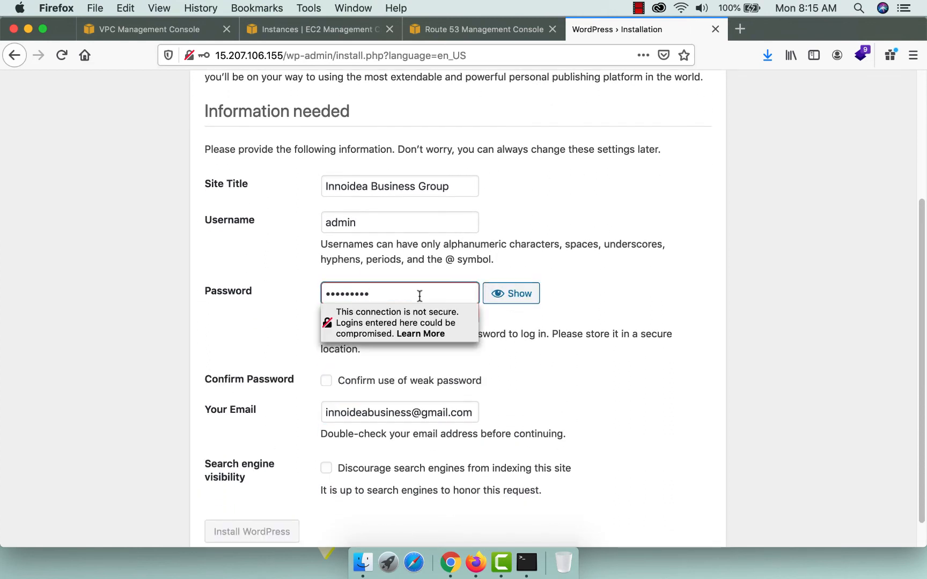
pyautogui.click(604, 413)
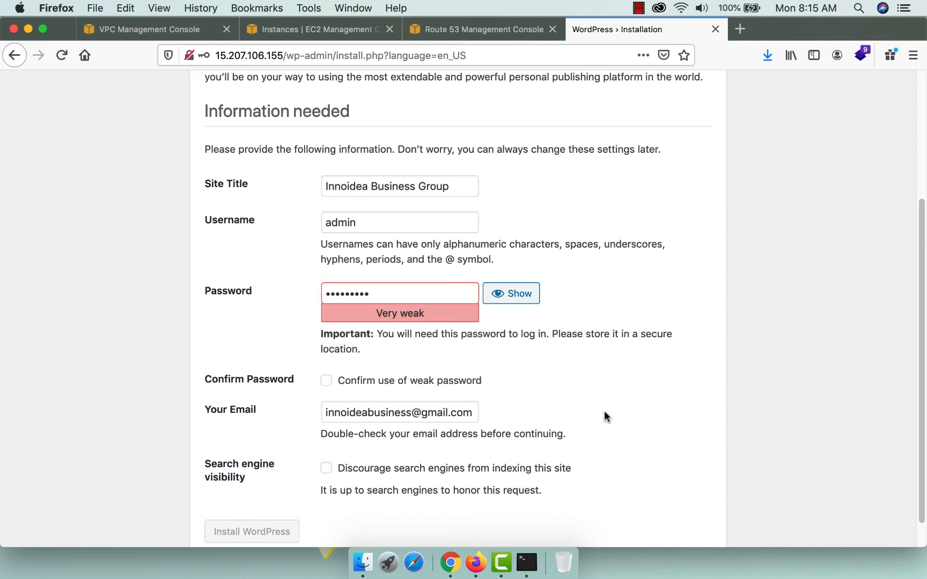
pyautogui.click(326, 381)
pyautogui.click(252, 531)
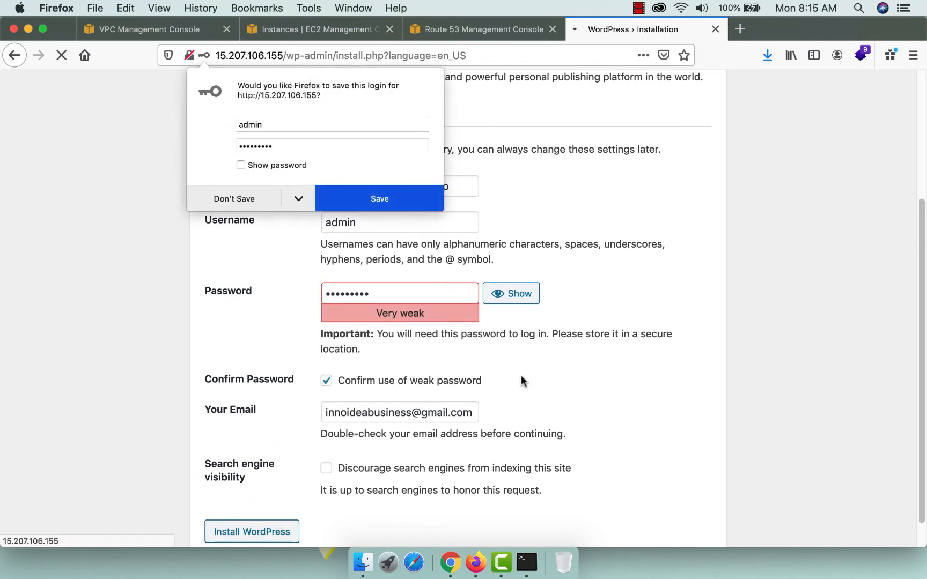
pyautogui.click(232, 198)
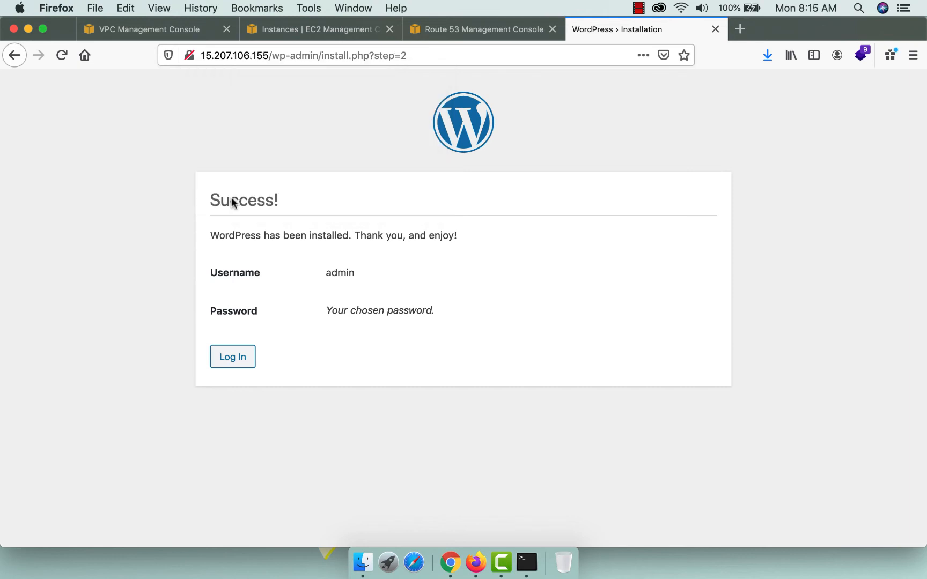
# Log in to WordPress as admin without saving the login in Firefox.
pyautogui.click(227, 358)
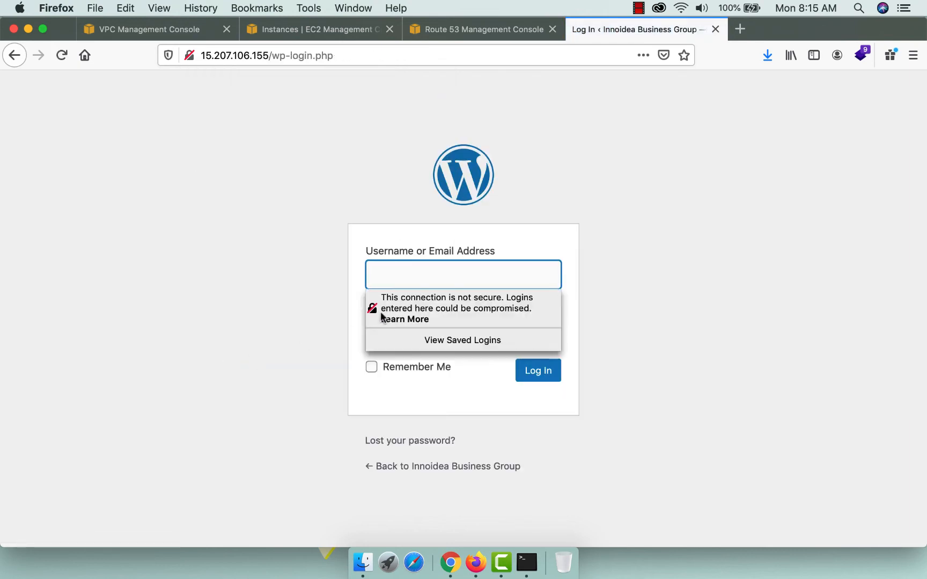
pyautogui.write('admin')
pyautogui.press('Tab')
pyautogui.write('•••••••')
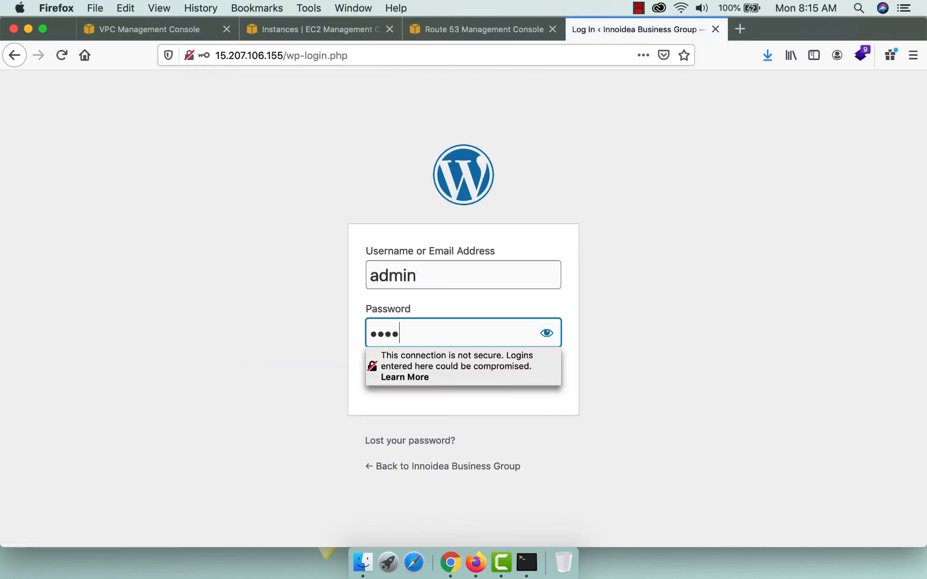
pyautogui.write('••')
pyautogui.press('Return')
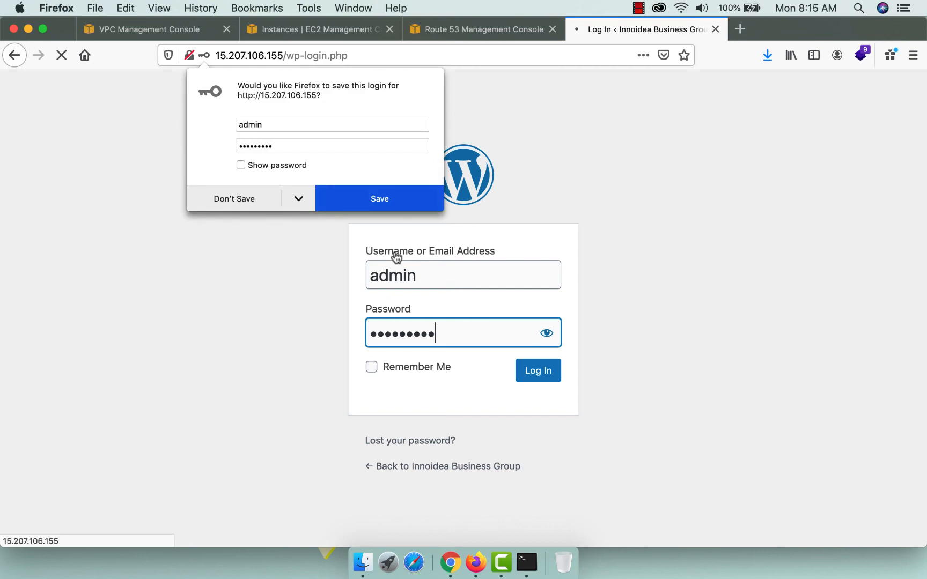
pyautogui.click(215, 202)
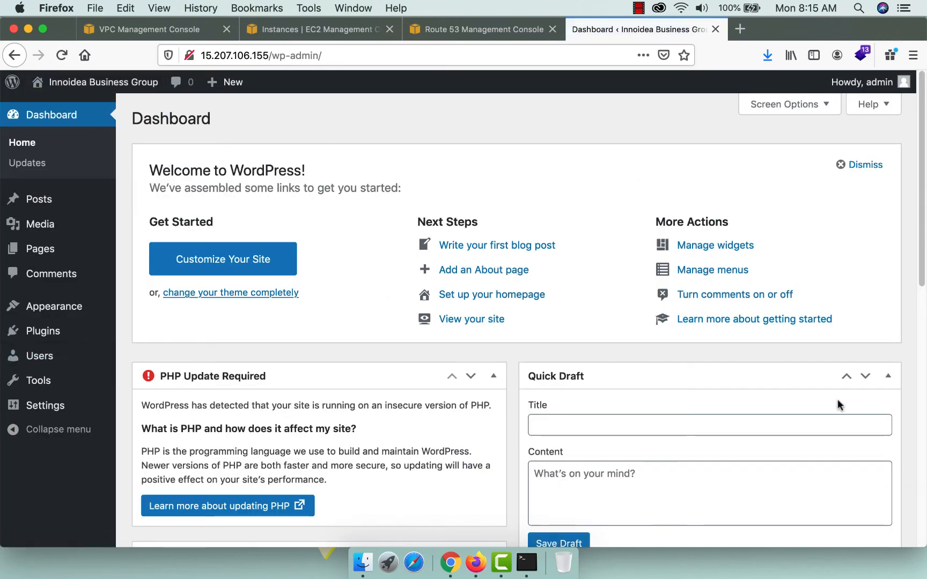
# Open the public site in a new tab and inspect its IP address URL.
pyautogui.moveTo(66, 81)
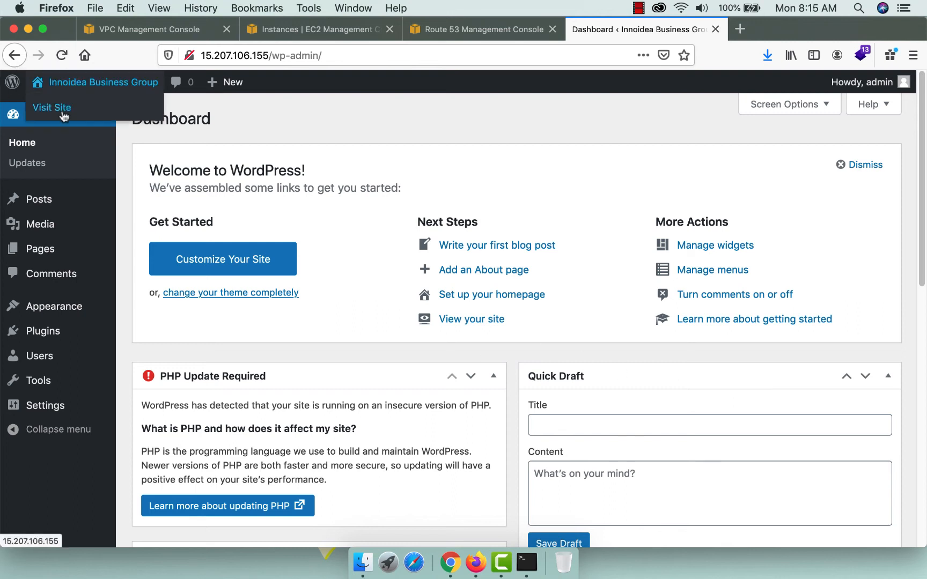
pyautogui.keyDown('super'); pyautogui.click(64, 110); pyautogui.keyUp('super')
pyautogui.hotkey('ctrl', 'Tab')
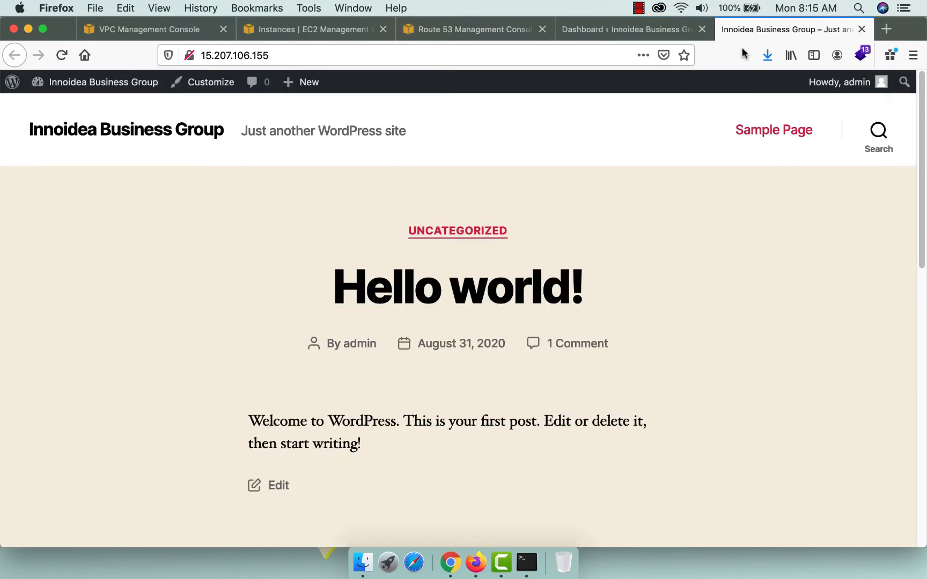
pyautogui.click(203, 55)
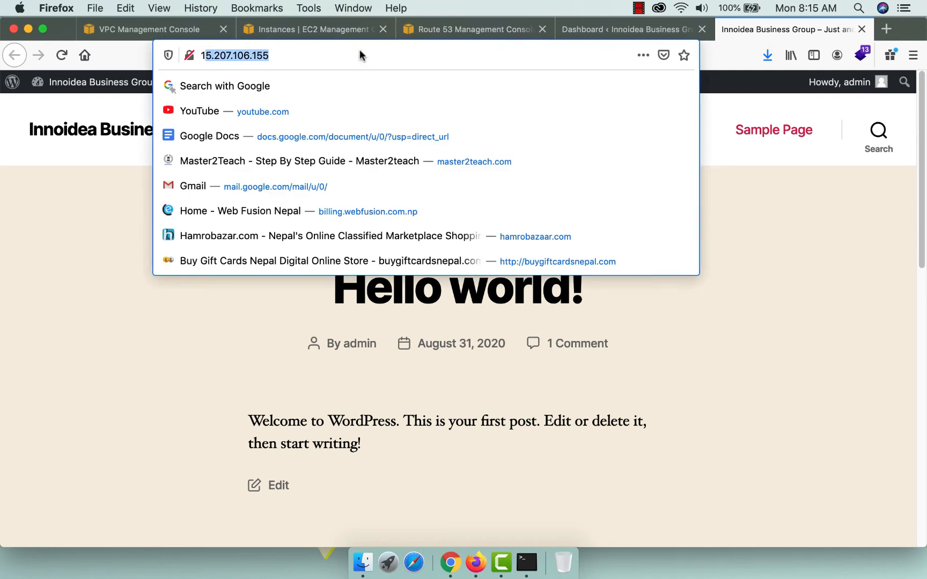
pyautogui.click(886, 29)
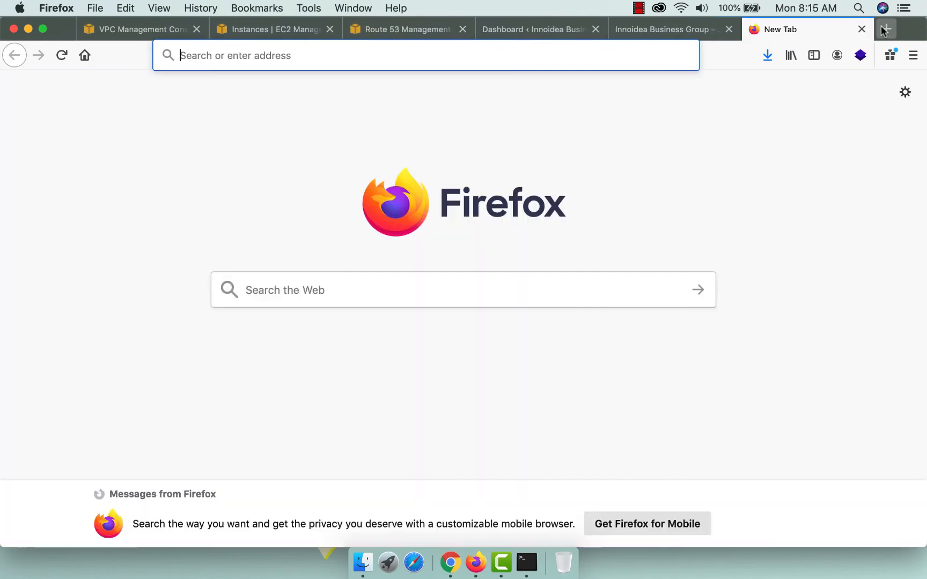
pyautogui.write('innoidea')
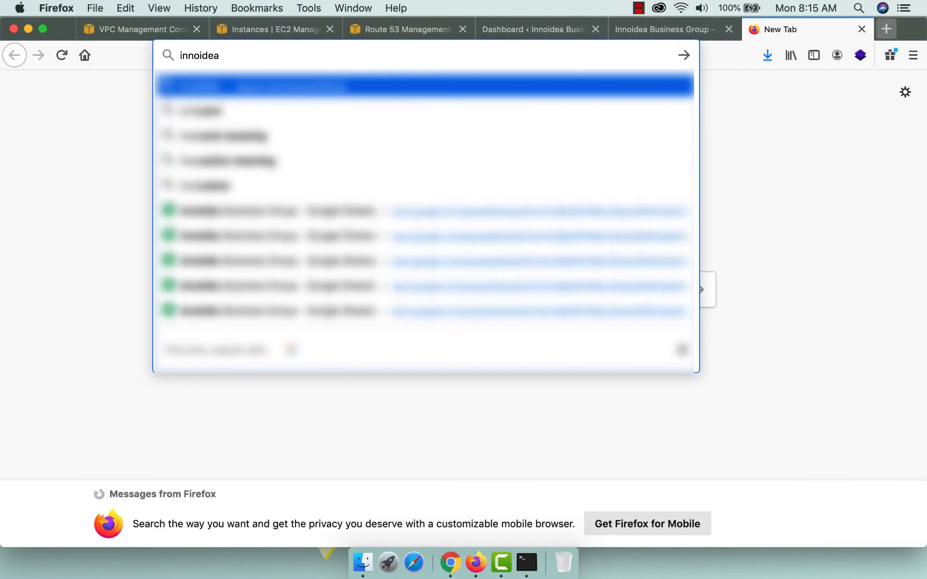
pyautogui.write('business.com')
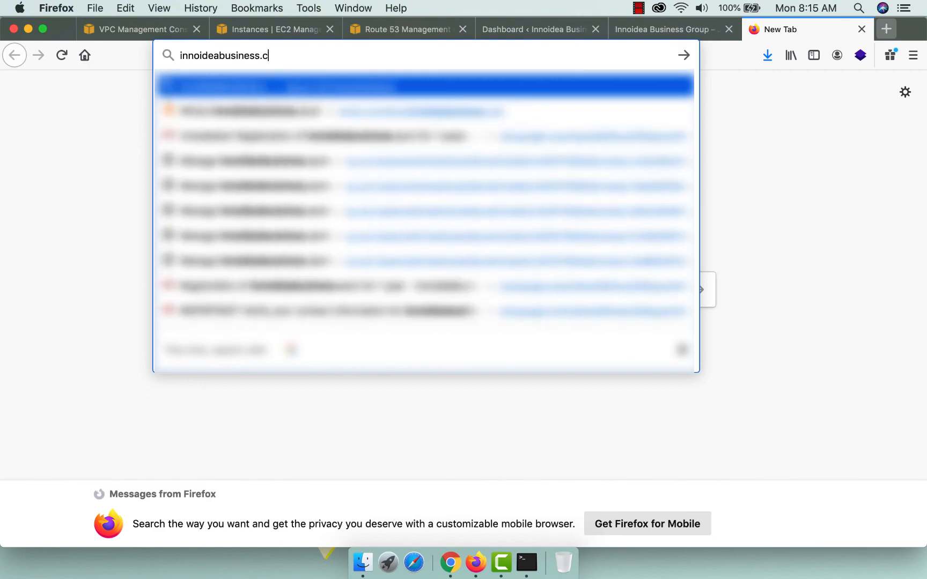
pyautogui.press('Return')
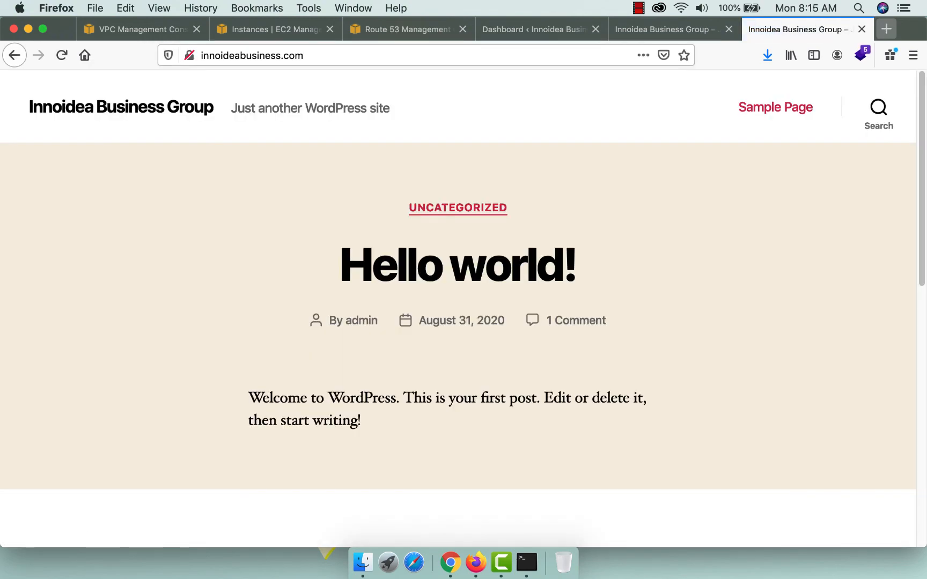
pyautogui.click(649, 28)
pyautogui.click(792, 27)
pyautogui.click(248, 55)
pyautogui.press('Left')
pyautogui.write('www.')
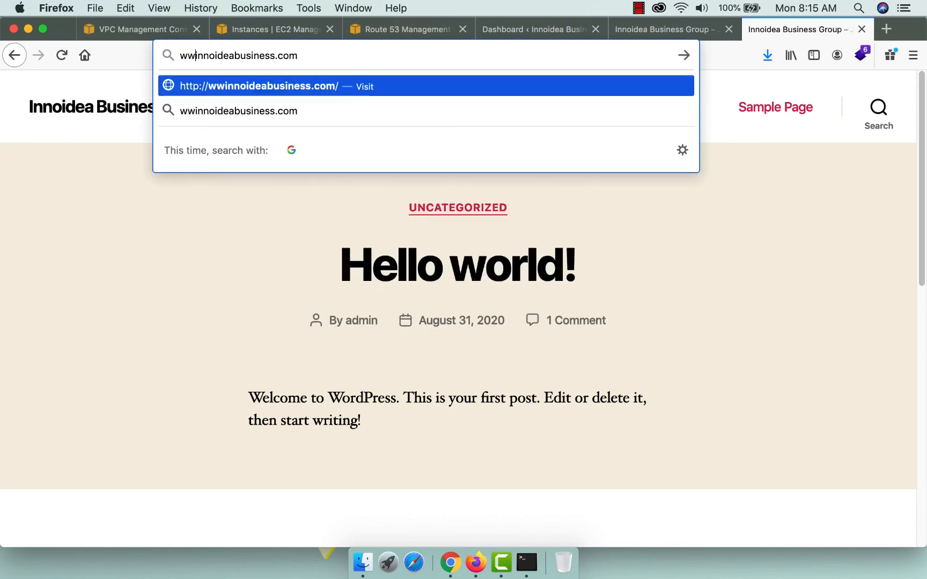
pyautogui.press('Return')
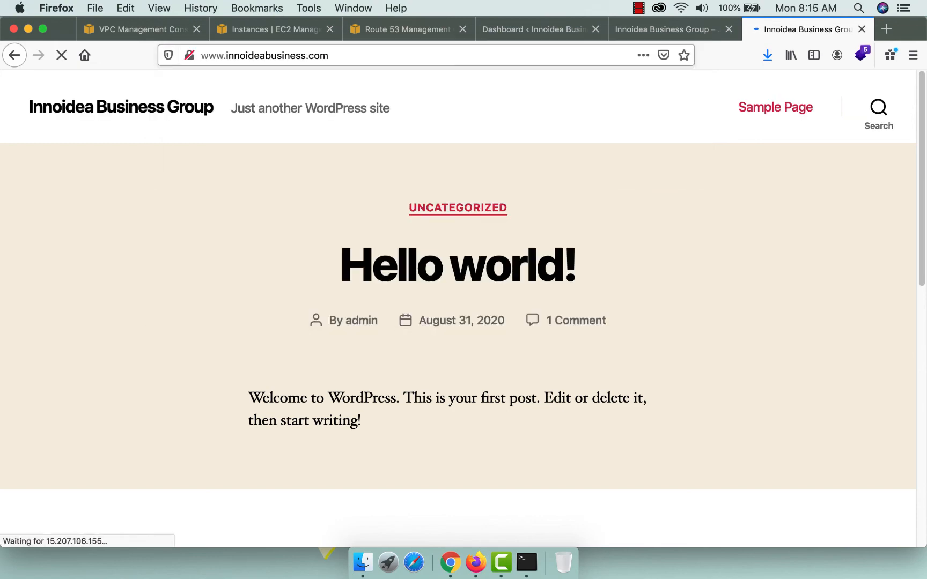
# Check the VPC, EC2 instances and Route 53 console tabs, then return to the site.
pyautogui.scroll(-10, 623, 375)
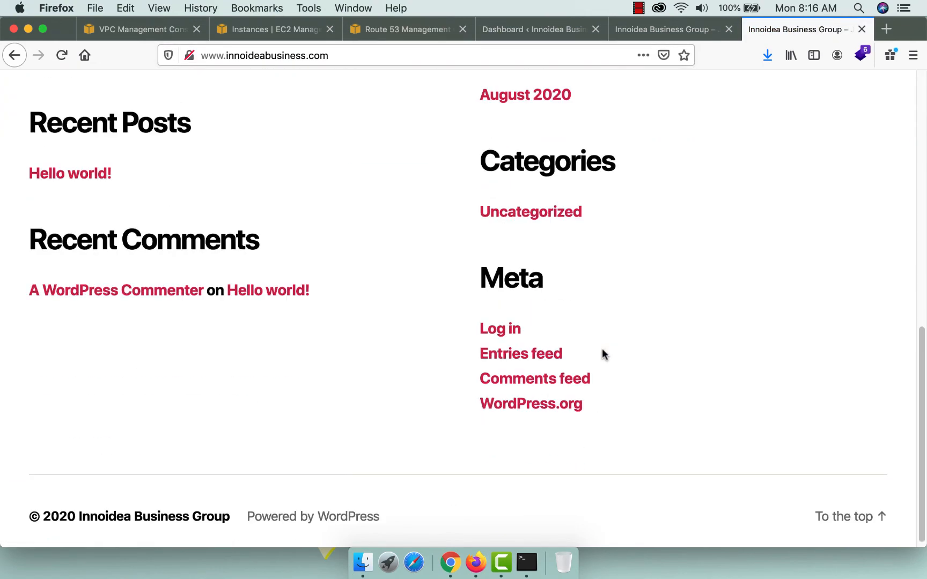
pyautogui.scroll(10, 601, 352)
pyautogui.click(140, 29)
pyautogui.scroll(5, 95, 361)
pyautogui.click(45, 263)
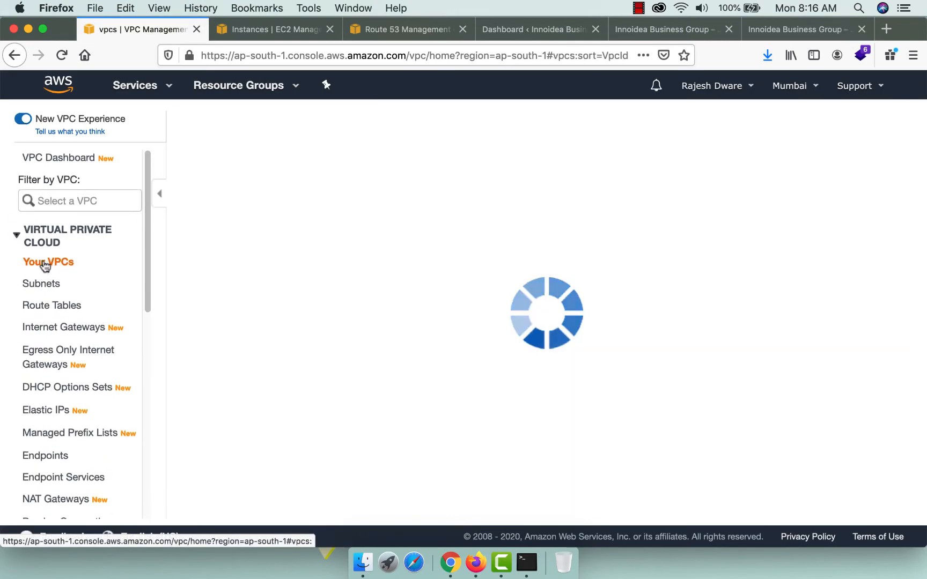
pyautogui.click(274, 30)
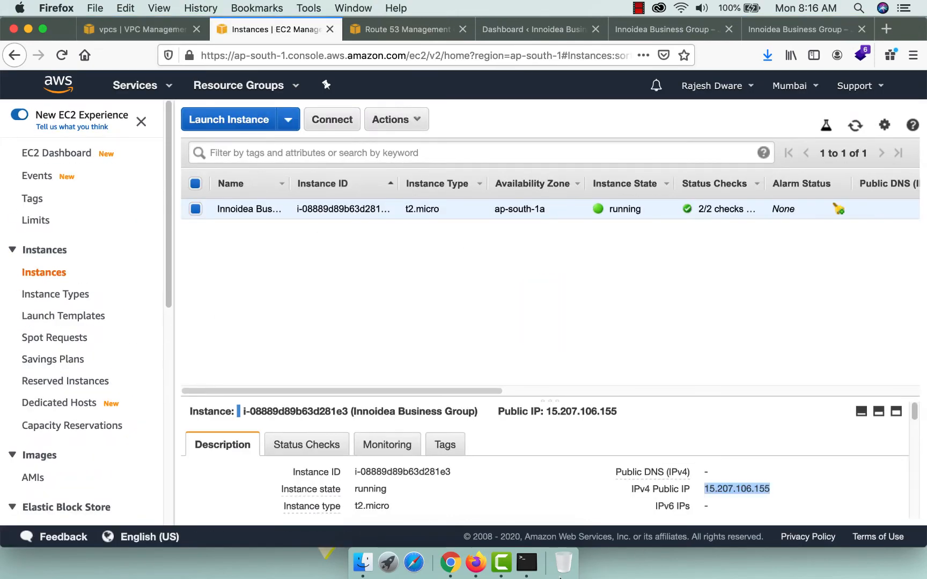
pyautogui.click(407, 29)
pyautogui.click(769, 28)
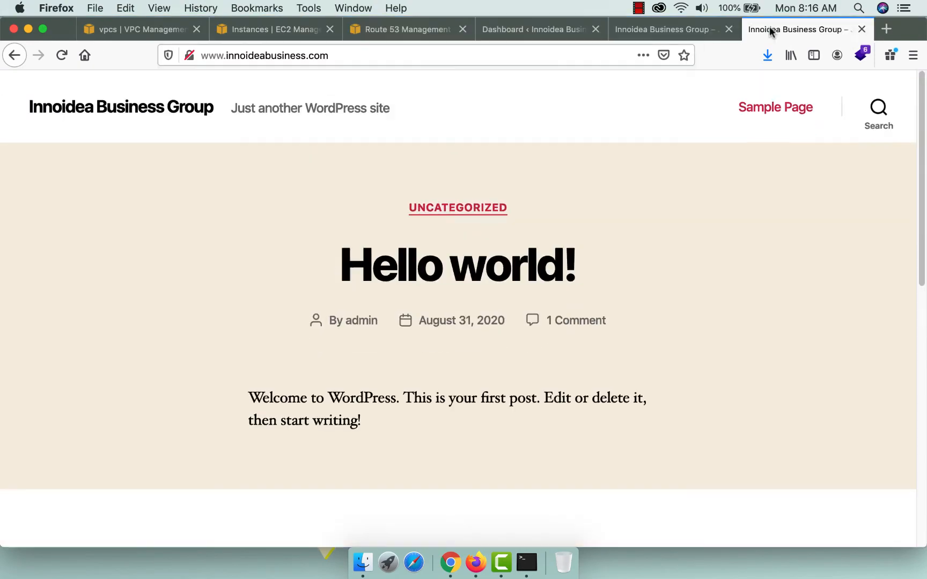
# Log in to /wp-admin as admin.
pyautogui.click(395, 61)
pyautogui.write('/wp-admin')
pyautogui.press('Return')
pyautogui.write('admin')
pyautogui.press('Tab')
pyautogui.write('••••••')
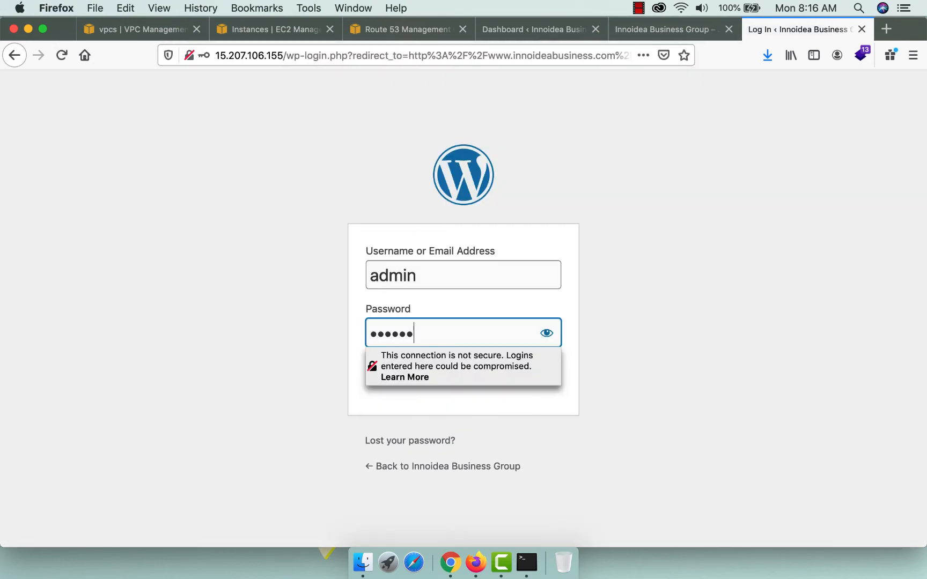
pyautogui.press('Return')
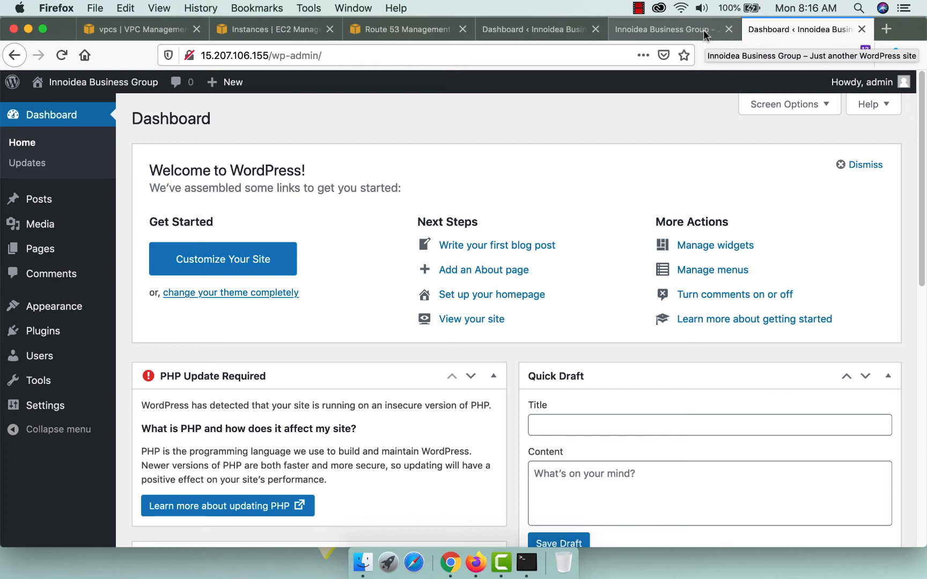
# Search Add Themes for 'shopping cart', attempt installing ShoppingCart, and cancel the FTP credentials request.
pyautogui.moveTo(44, 318)
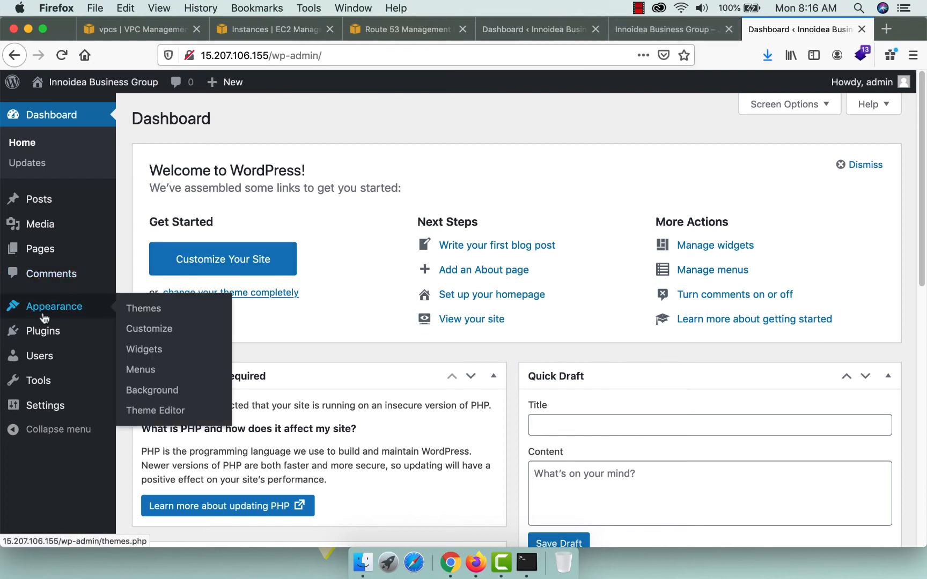
pyautogui.click(136, 309)
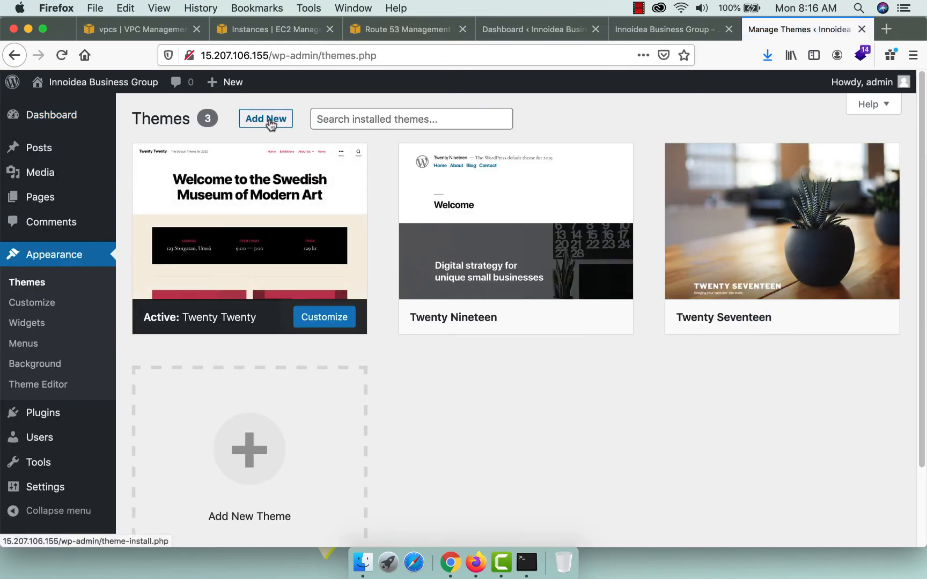
pyautogui.click(270, 122)
pyautogui.click(740, 161)
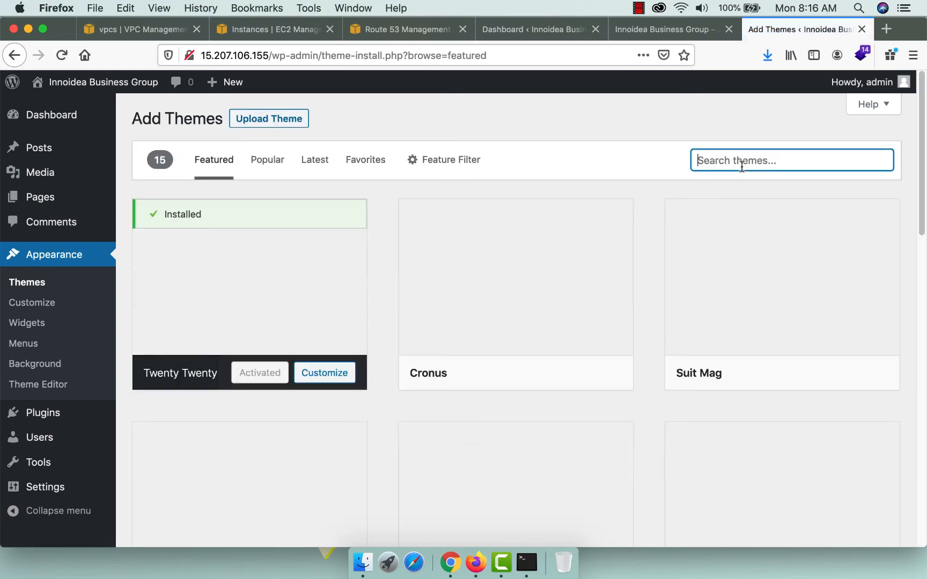
pyautogui.write('shopping cart')
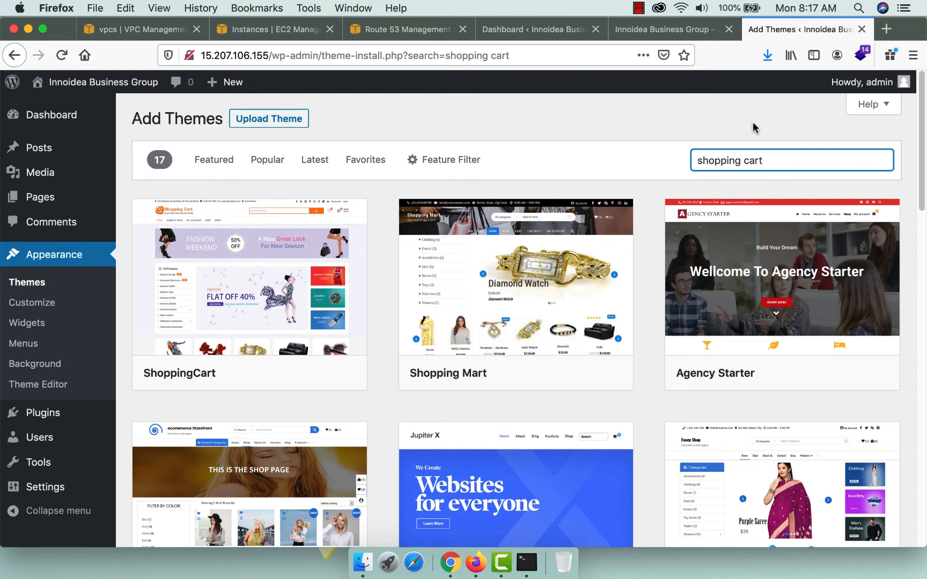
pyautogui.moveTo(228, 302)
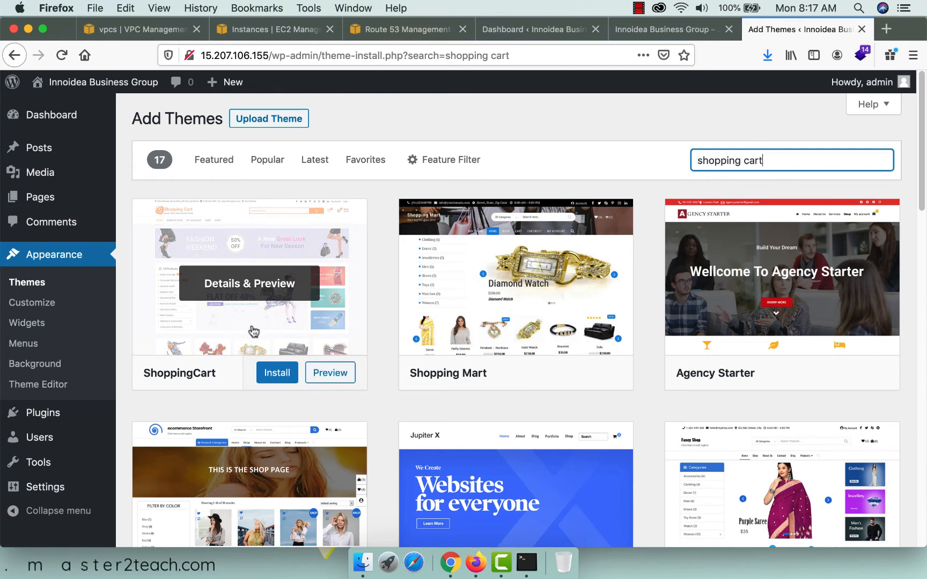
pyautogui.click(273, 374)
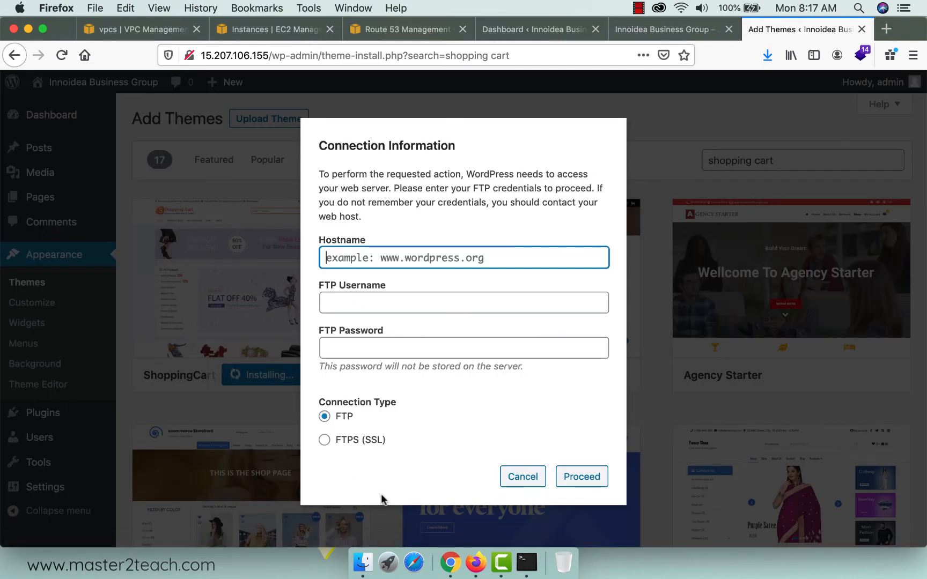
pyautogui.click(516, 479)
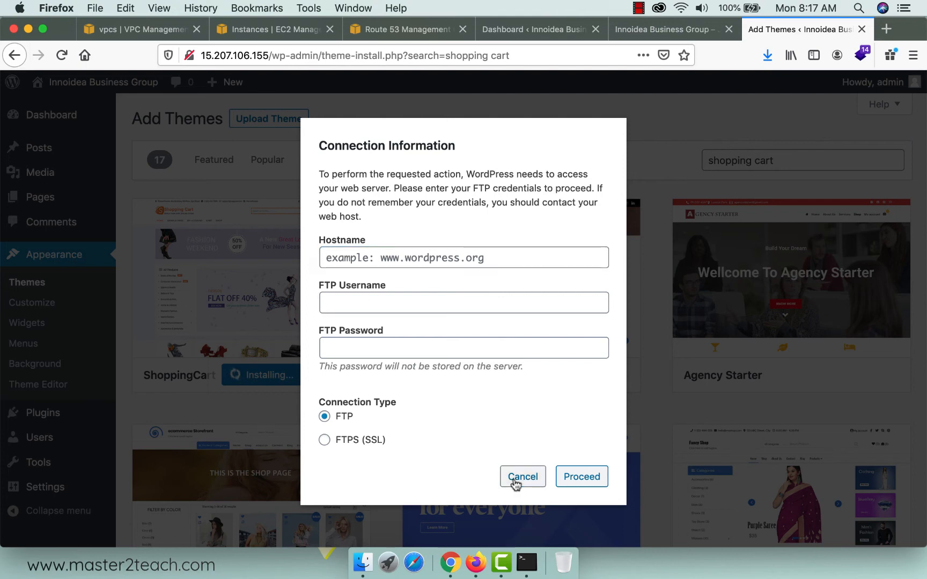
pyautogui.click(527, 564)
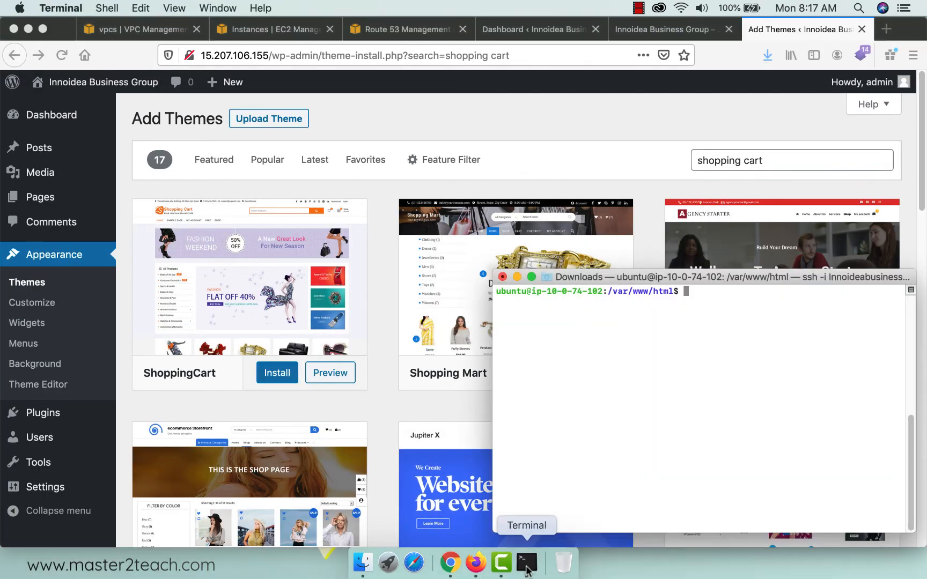
# Recursively chown /var/www/html to www-data:www-data, then reload the theme search results.
pyautogui.write('sudo')
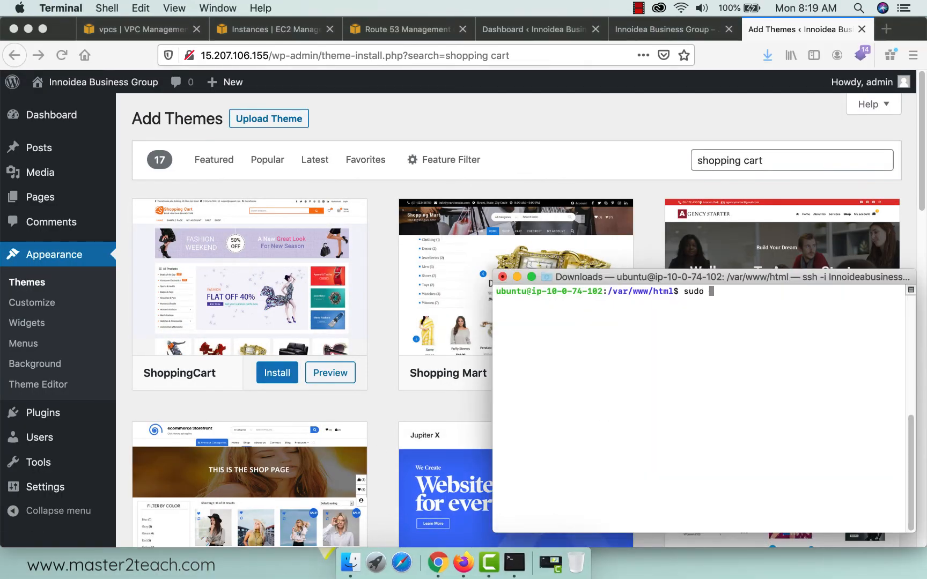
pyautogui.write(' chown www-data:www-data')
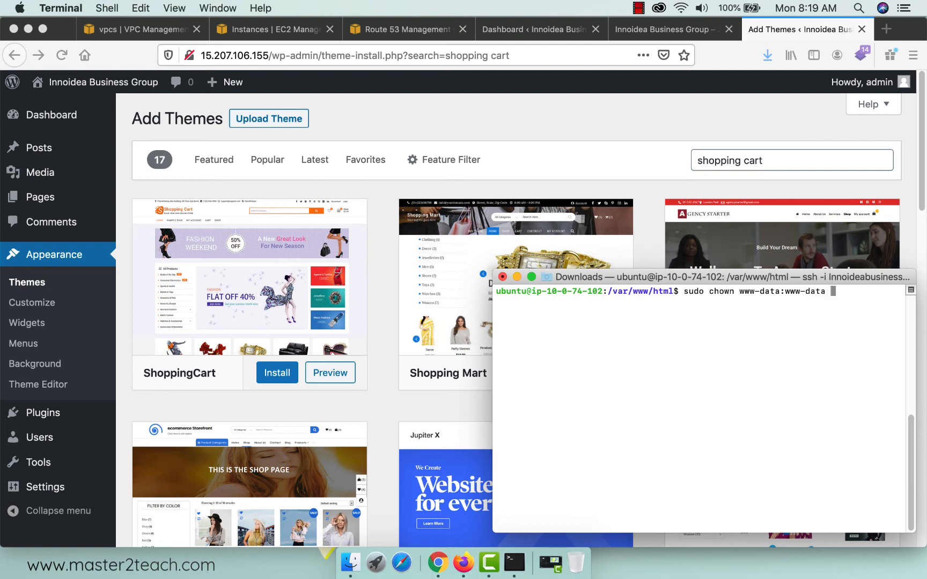
pyautogui.write(' -R /var')
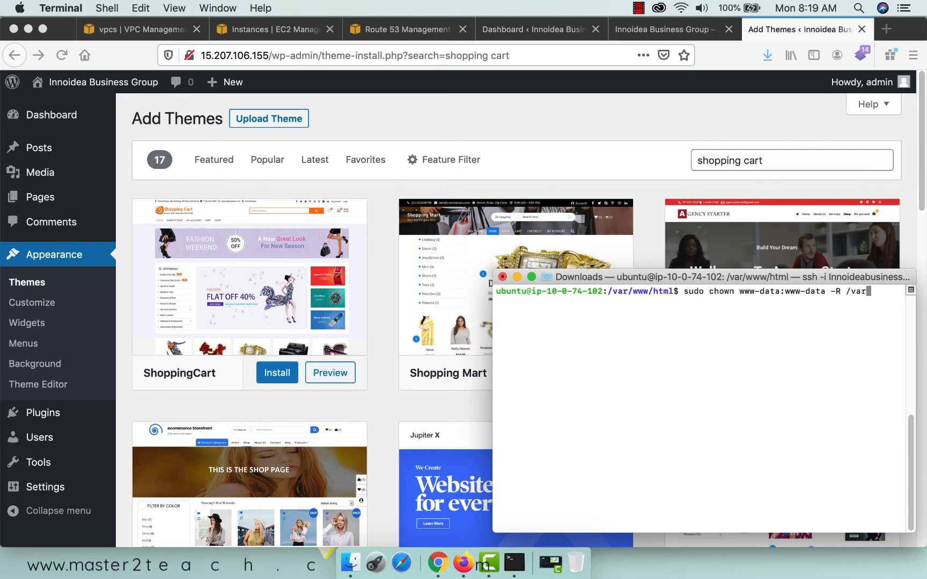
pyautogui.write('/www/html')
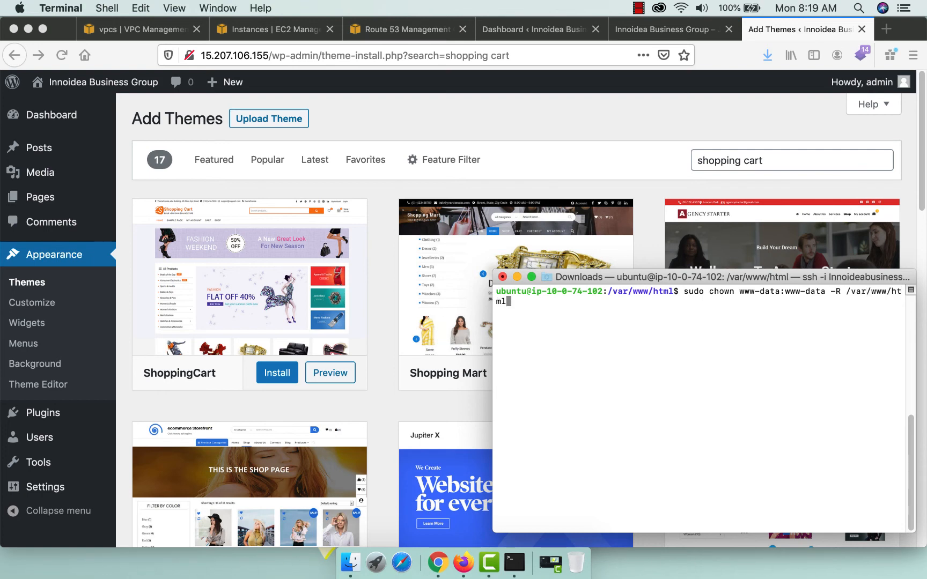
pyautogui.press('Return')
pyautogui.click(61, 56)
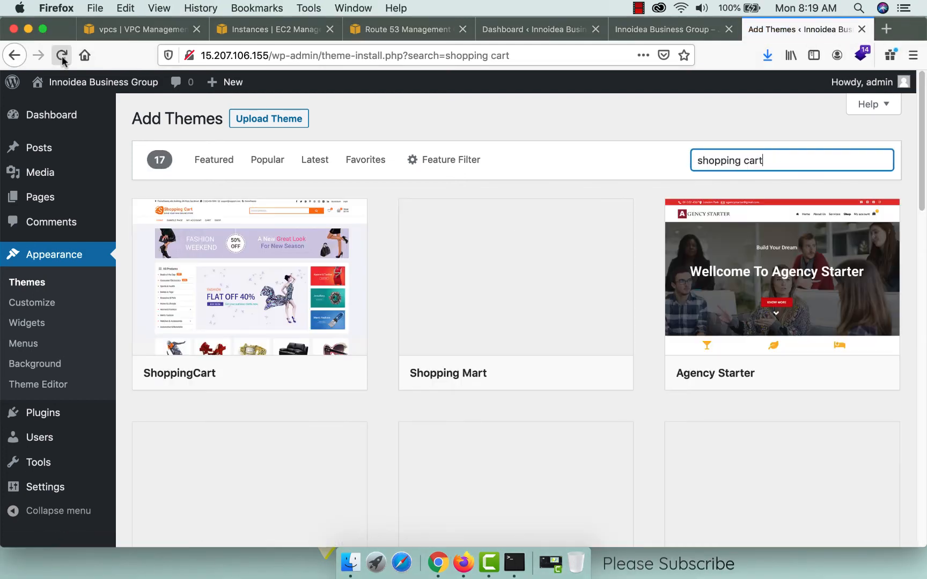
# Install and activate the ShoppingCart theme and check it on the front page.
pyautogui.click(273, 374)
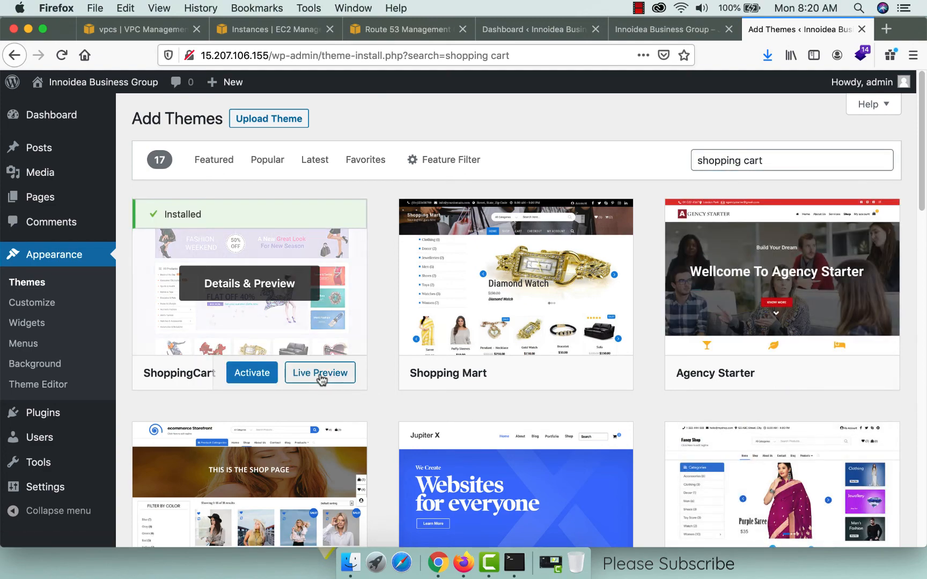
pyautogui.click(250, 375)
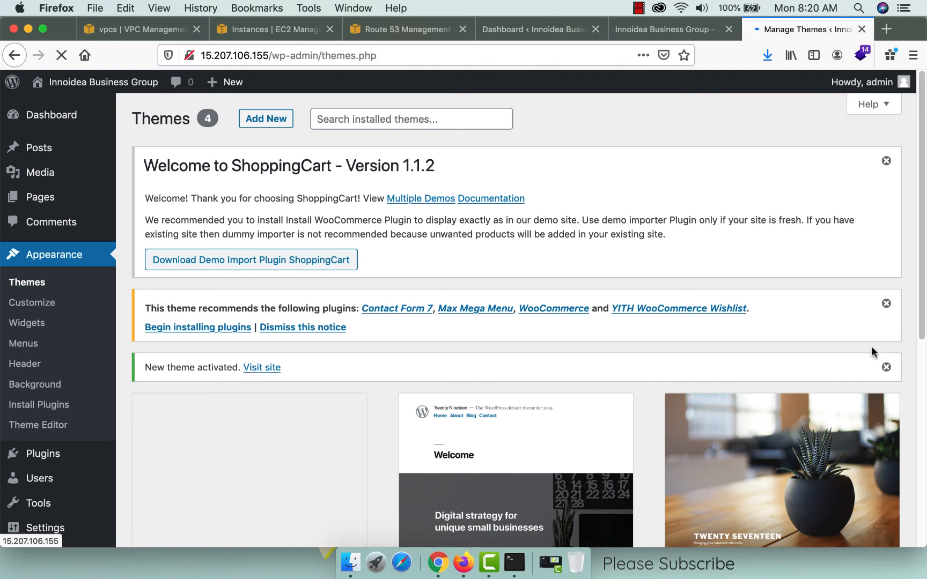
pyautogui.click(639, 31)
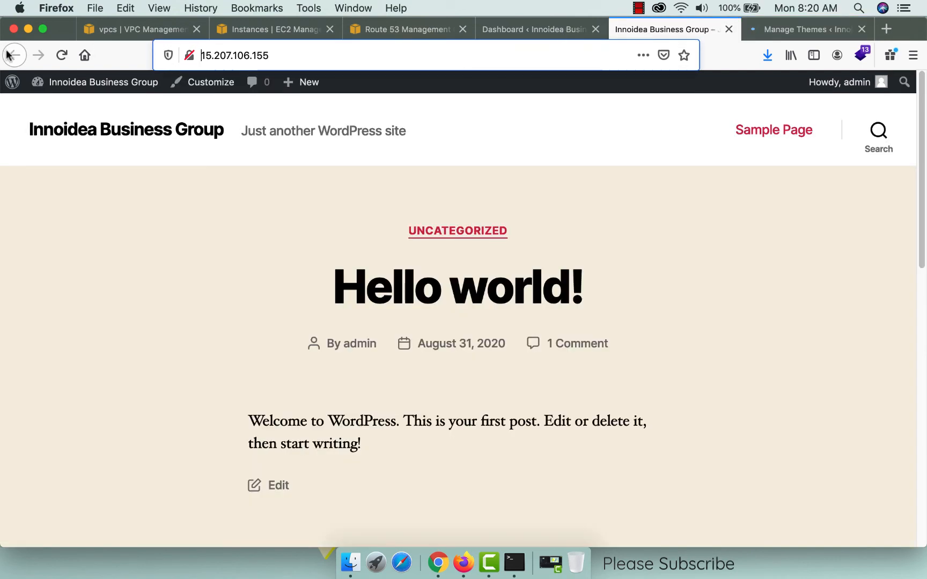
pyautogui.click(61, 55)
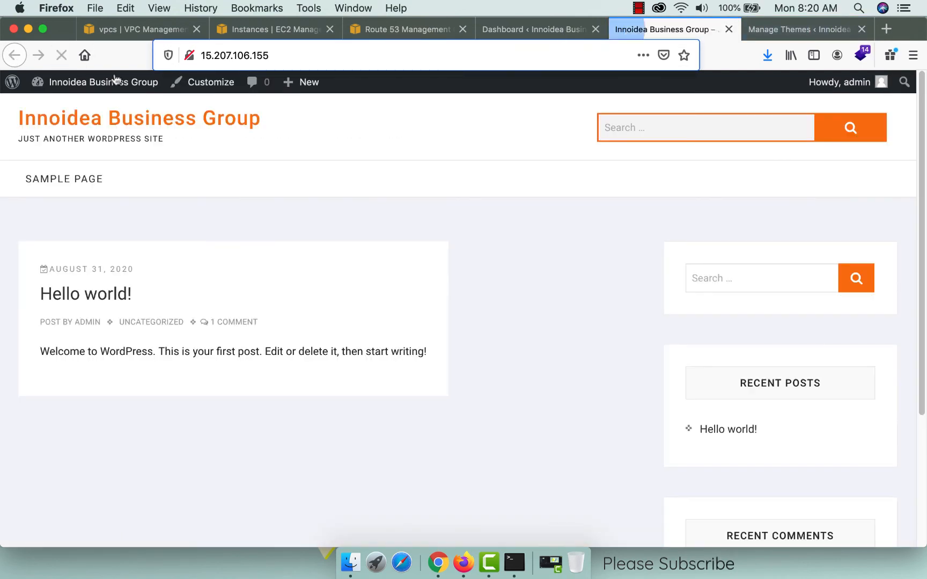
pyautogui.scroll(-5, 590, 364)
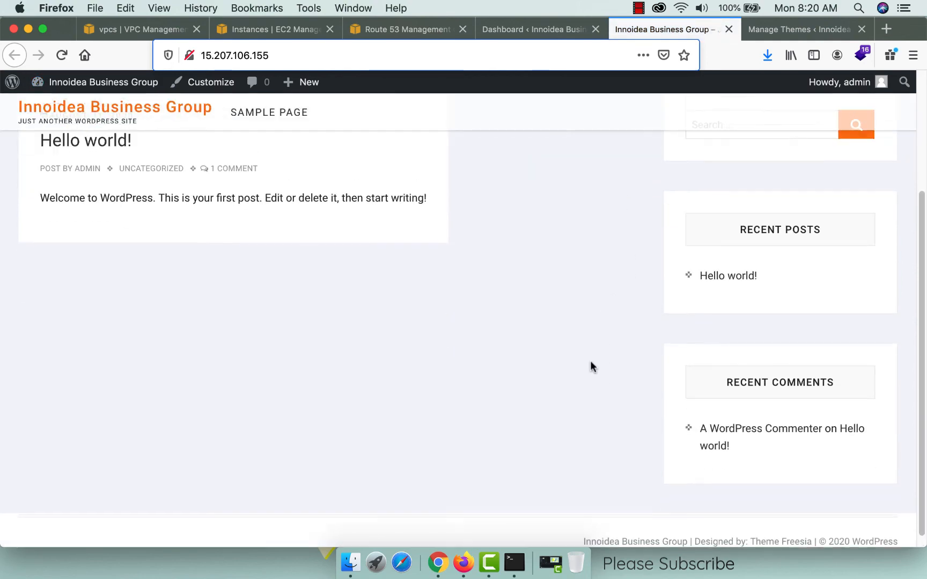
pyautogui.scroll(8, 590, 364)
pyautogui.click(781, 29)
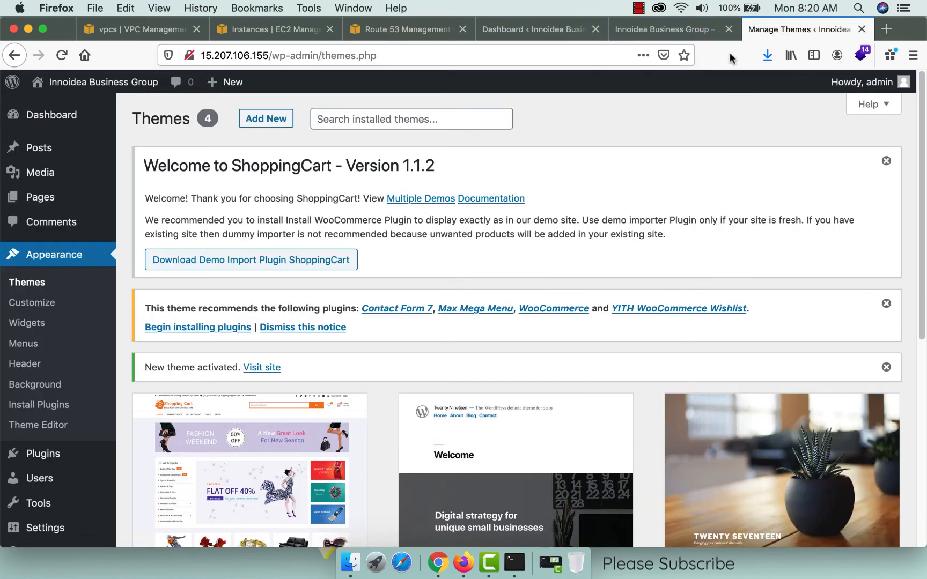
# Bulk-install all four of ShoppingCart's recommended plugins.
pyautogui.click(219, 326)
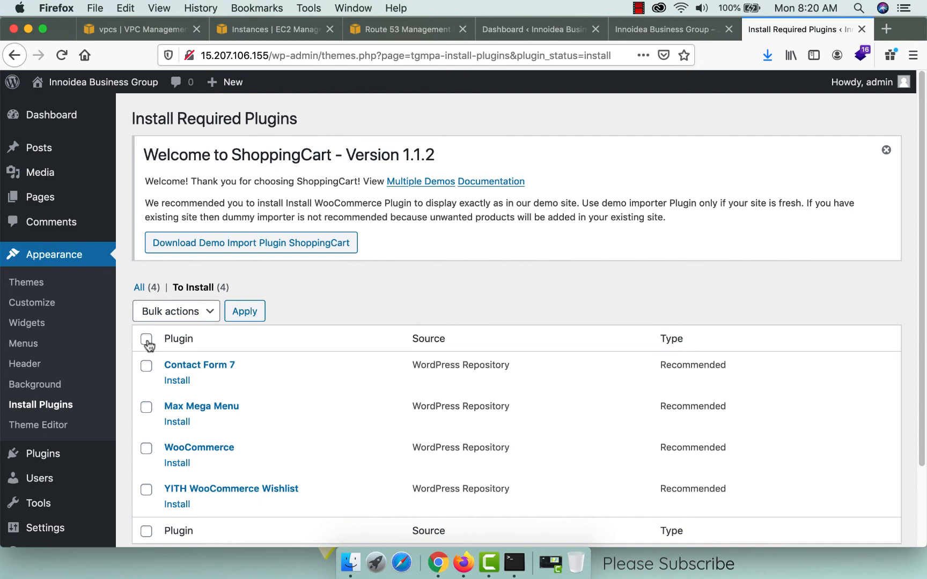
pyautogui.click(146, 339)
pyautogui.click(193, 312)
pyautogui.click(182, 323)
pyautogui.click(242, 312)
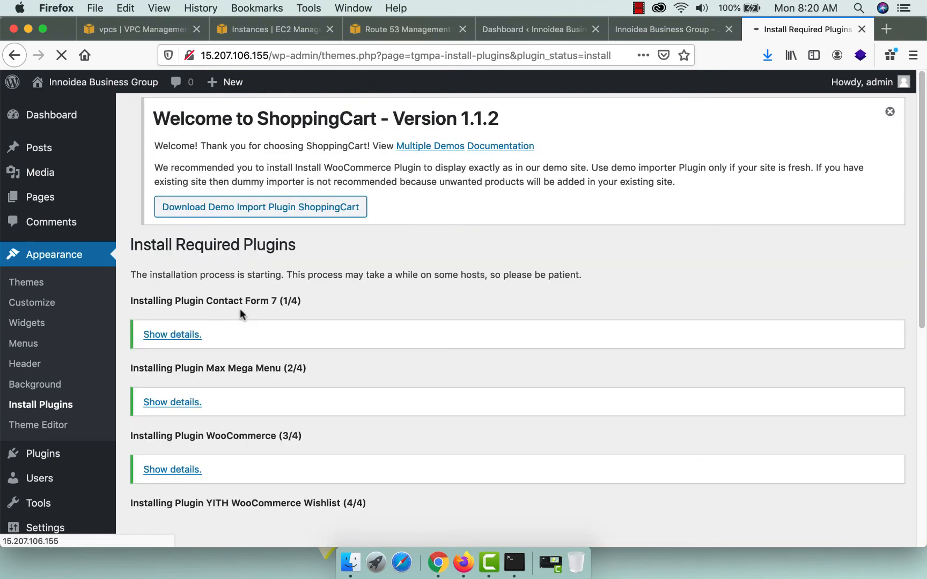
pyautogui.scroll(-5, 283, 405)
# Bulk-activate the four installed plugins and skip the WooCommerce setup wizard.
pyautogui.click(207, 313)
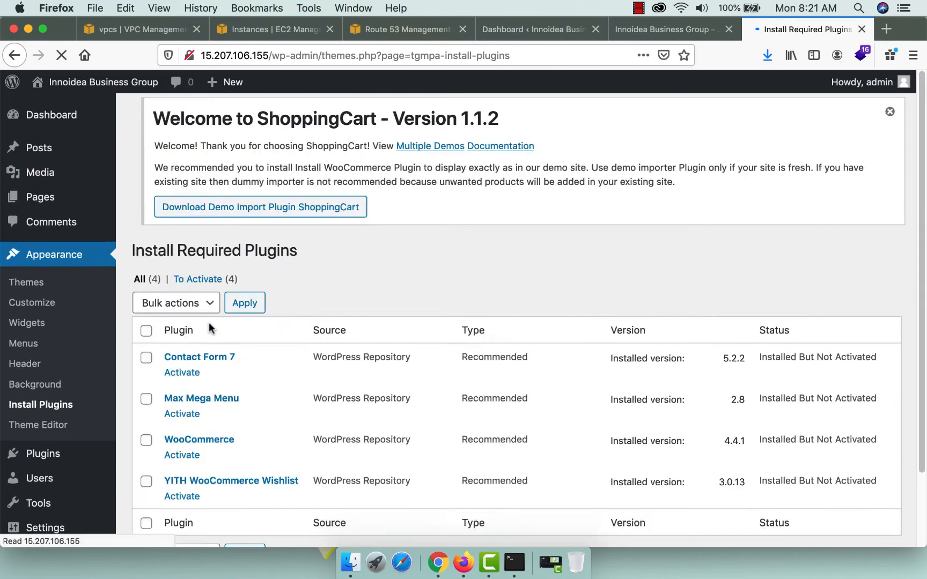
pyautogui.click(146, 339)
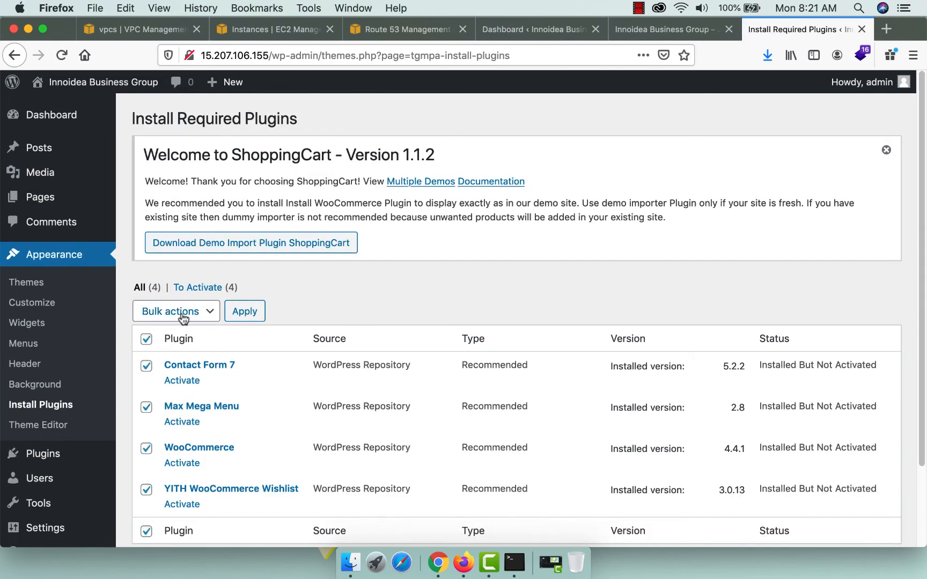
pyautogui.click(177, 311)
pyautogui.click(164, 348)
pyautogui.click(234, 313)
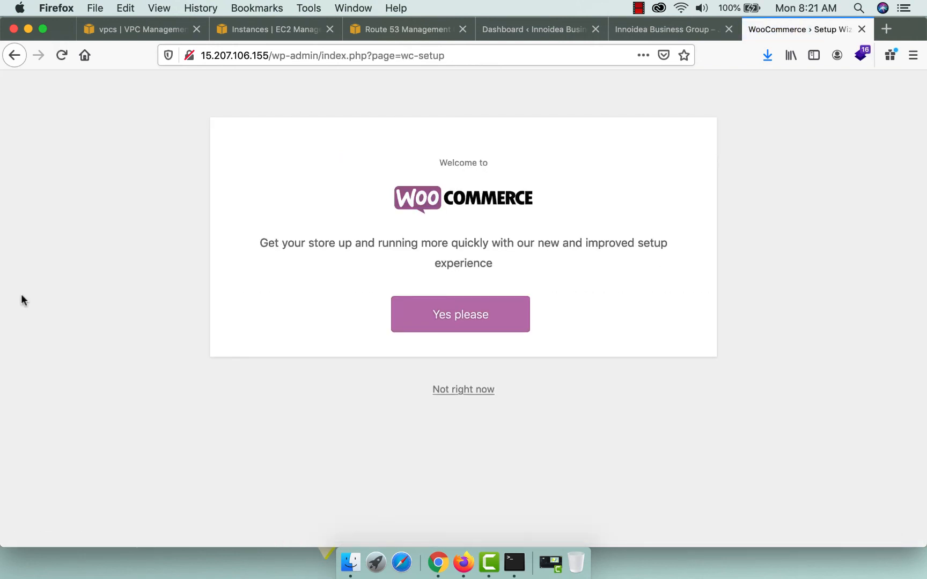
pyautogui.click(453, 392)
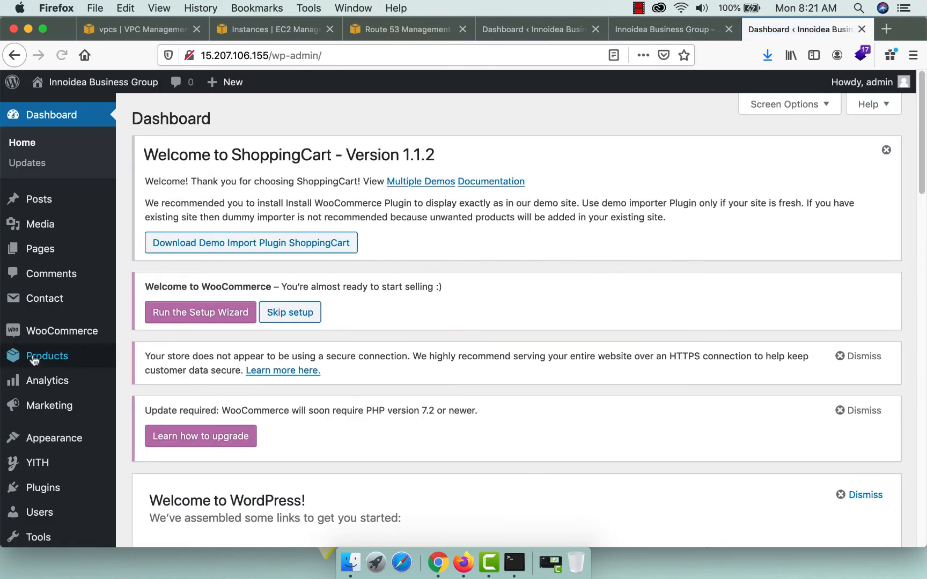
pyautogui.moveTo(53, 437)
pyautogui.click(154, 404)
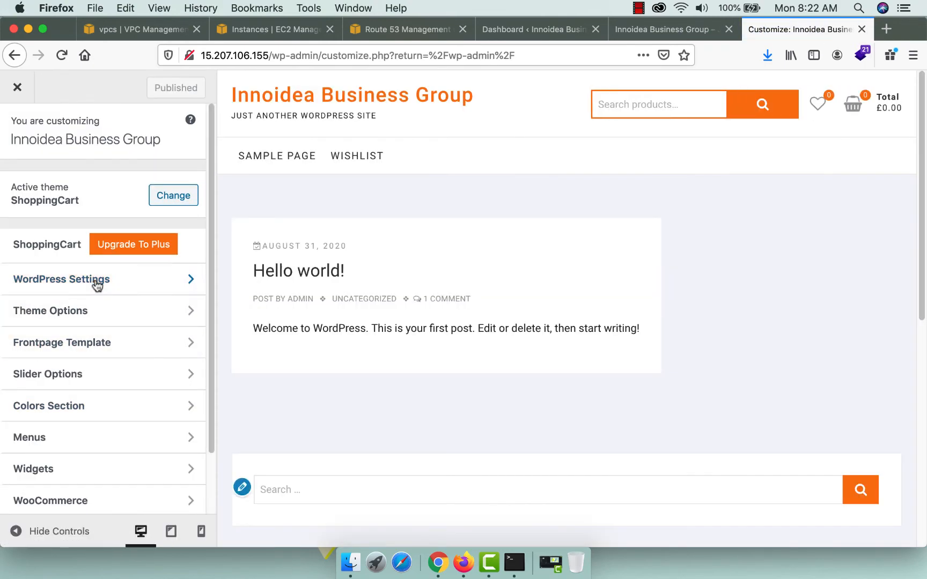
# Clear the site tagline in the Customizer's site identity options.
pyautogui.click(99, 279)
pyautogui.click(97, 183)
pyautogui.tripleClick(163, 310)
pyautogui.press('BackSpace')
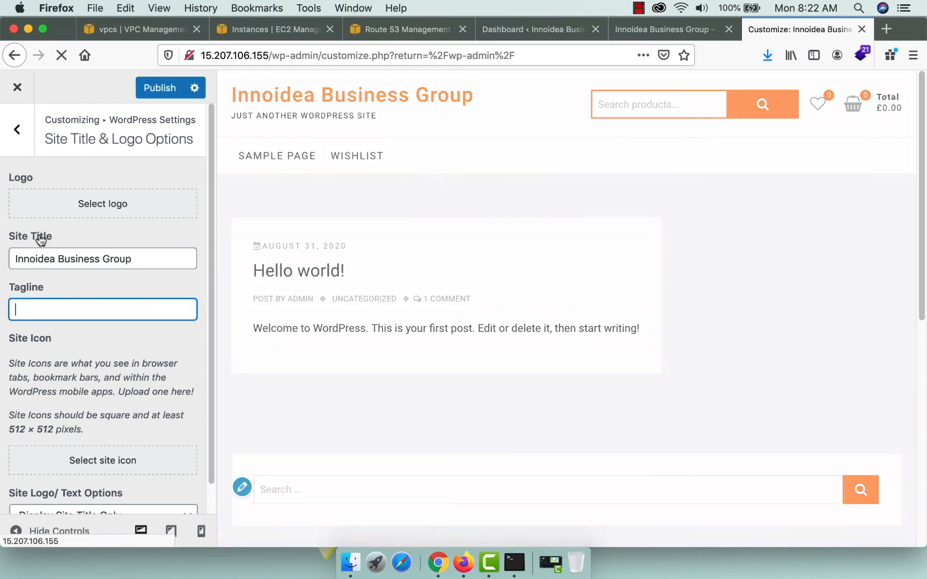
# Upload innoidea_logo.png with alt text 'Innoidea' and set it uncropped as the site logo.
pyautogui.click(156, 203)
pyautogui.click(419, 332)
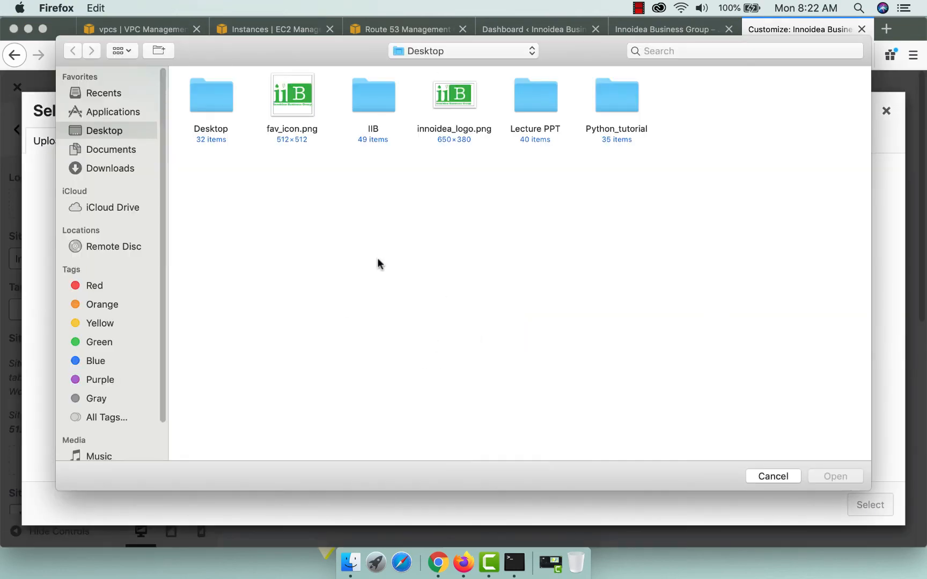
pyautogui.click(449, 98)
pyautogui.click(829, 477)
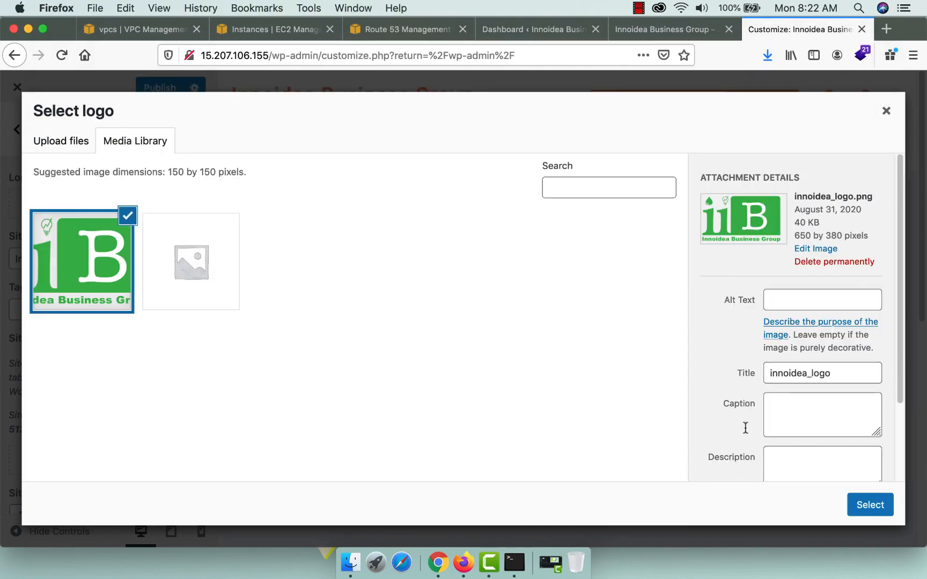
pyautogui.click(771, 300)
pyautogui.write('Innoi')
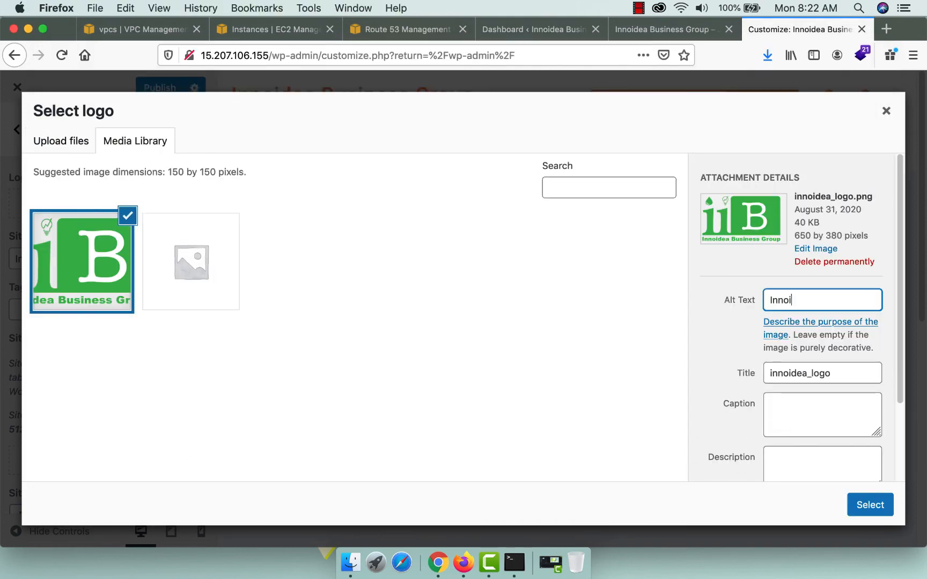
pyautogui.write('dea Business Logo')
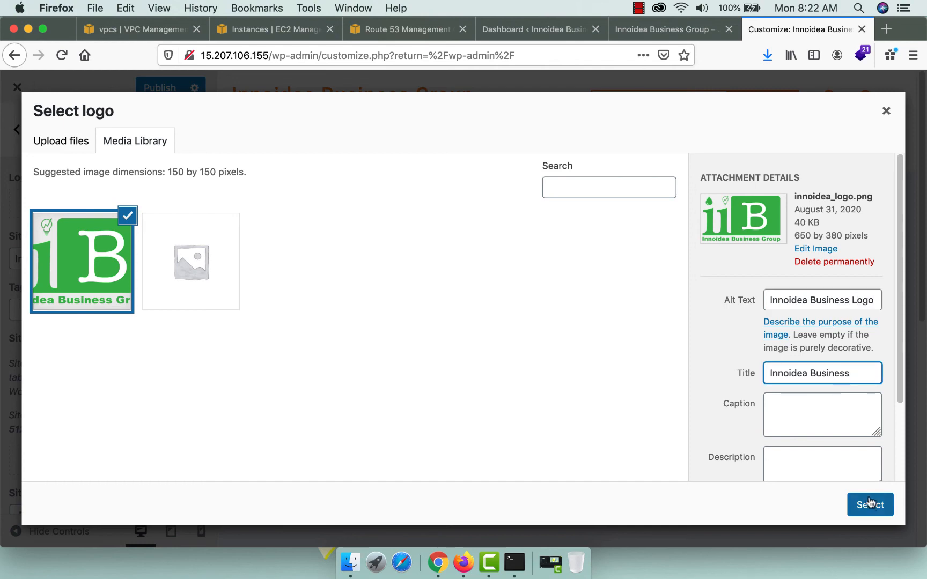
pyautogui.click(868, 506)
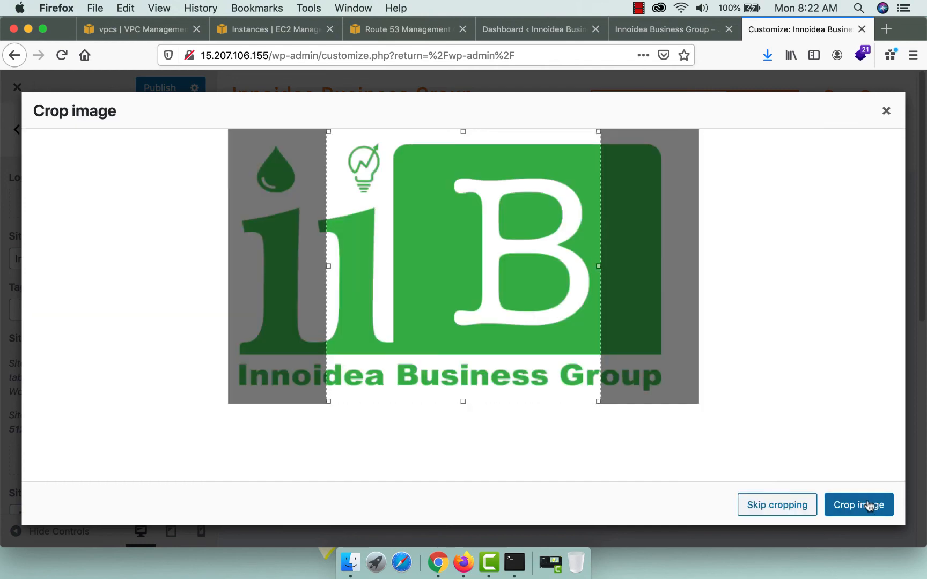
pyautogui.click(770, 505)
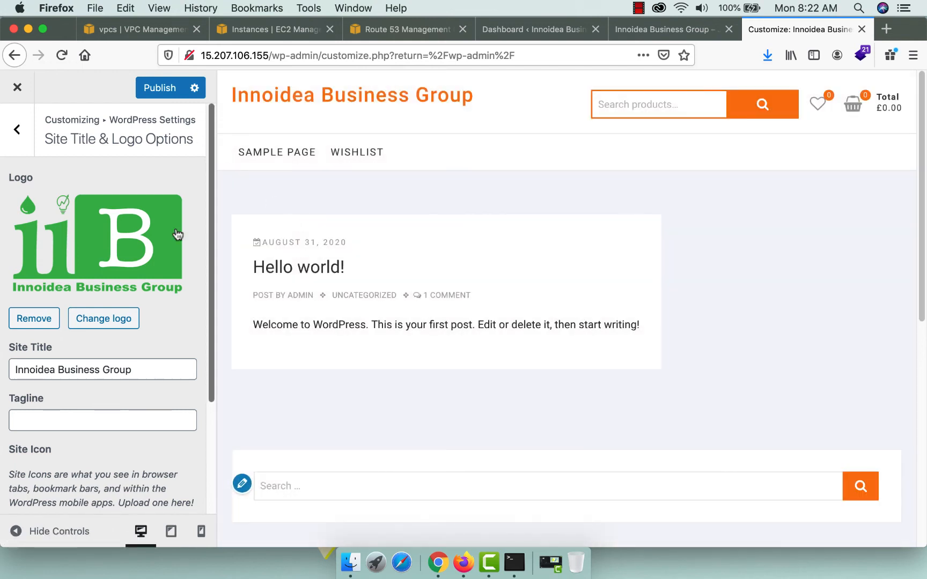
# Show both logo and site title, publish, and reload the live site to check.
pyautogui.scroll(-2, 87, 367)
pyautogui.scroll(-4, 87, 367)
pyautogui.click(102, 485)
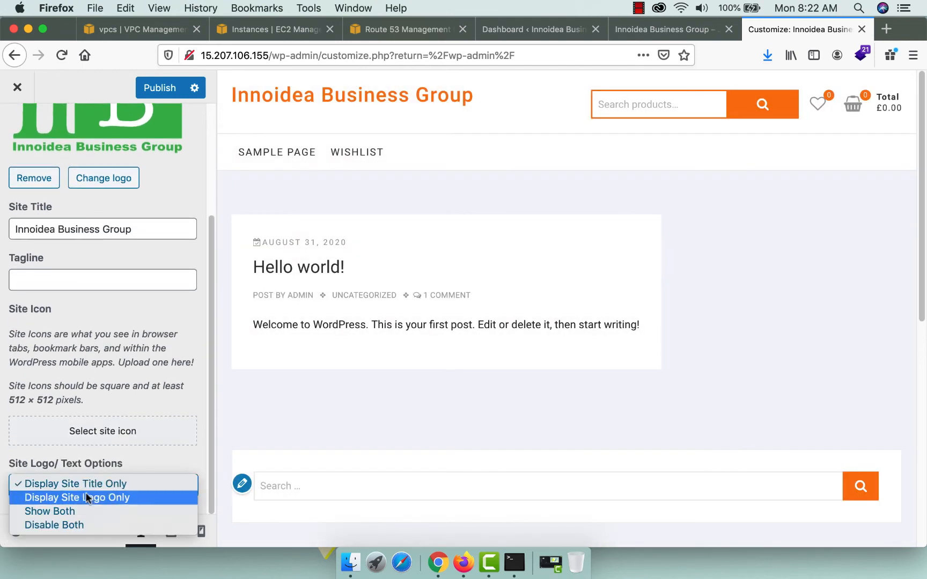
pyautogui.click(60, 512)
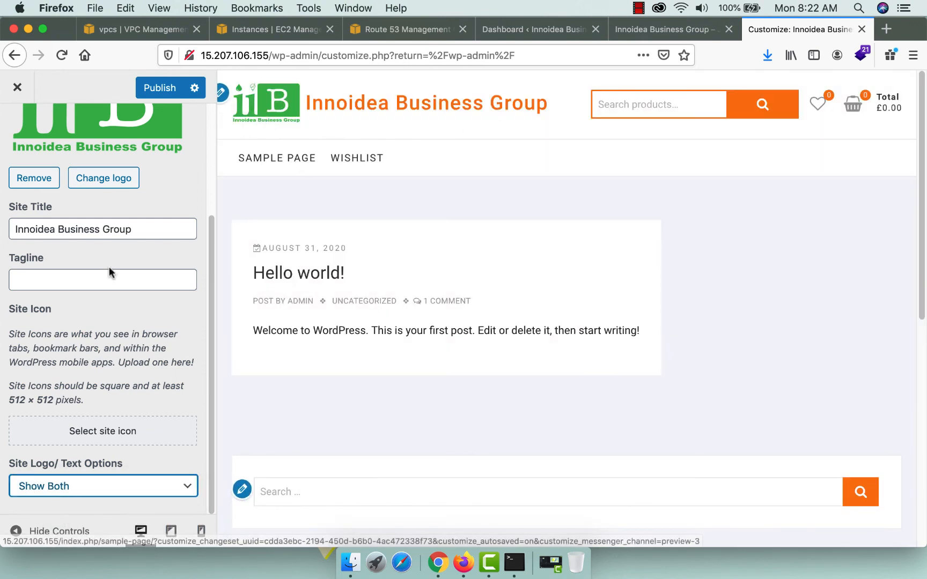
pyautogui.scroll(6, 110, 268)
pyautogui.click(160, 88)
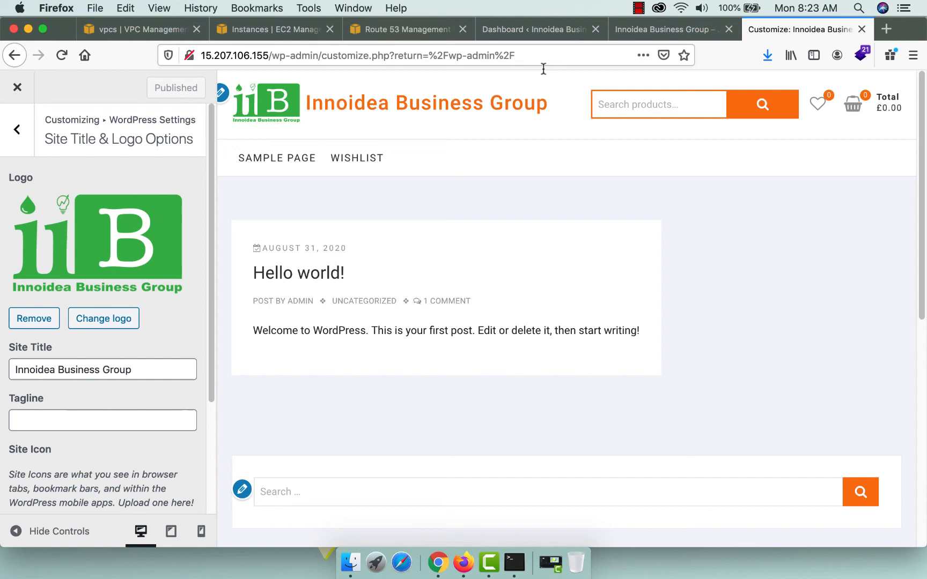
pyautogui.click(644, 25)
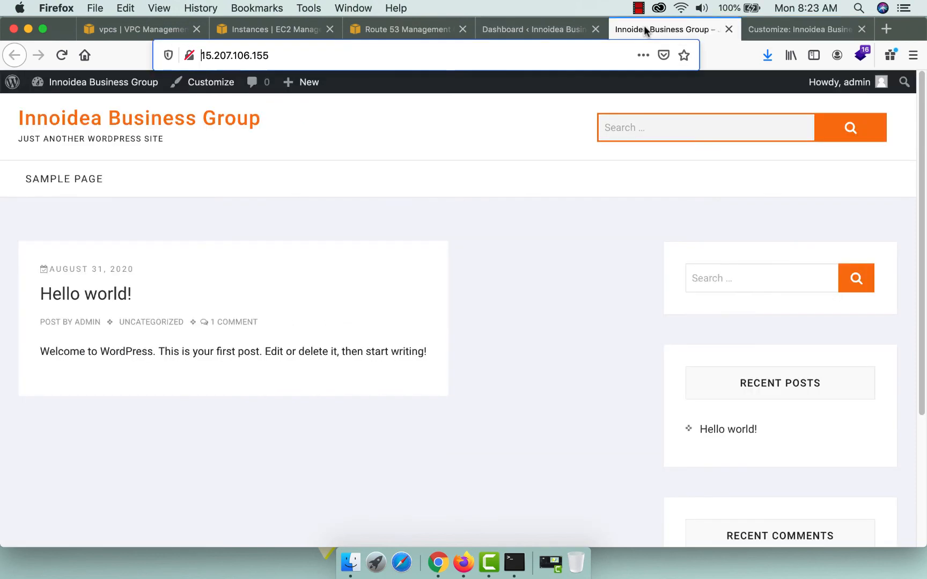
pyautogui.click(62, 55)
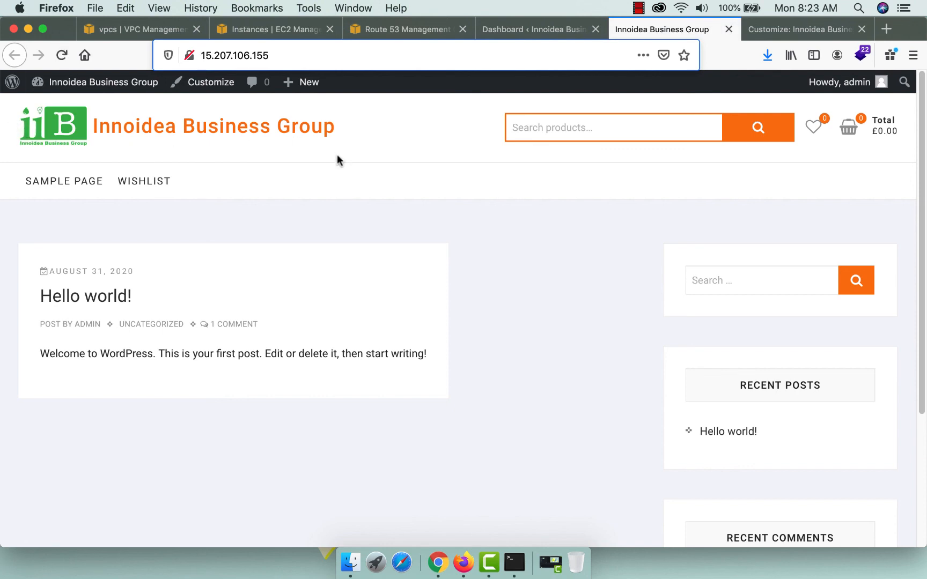
# Change the theme colour from f77426 to green #19a820, publish, and close the Customizer.
pyautogui.click(753, 29)
pyautogui.press('Escape')
pyautogui.press('Escape')
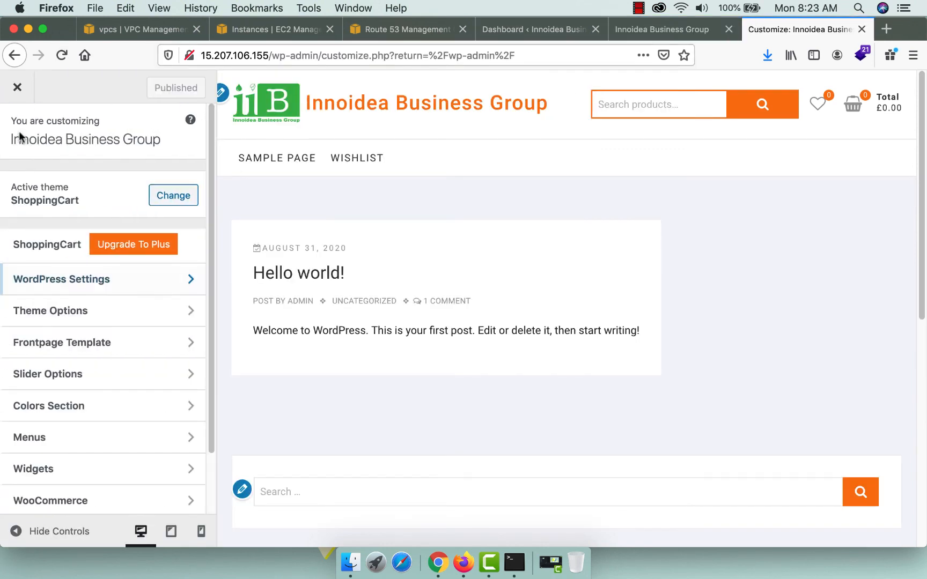
pyautogui.click(107, 413)
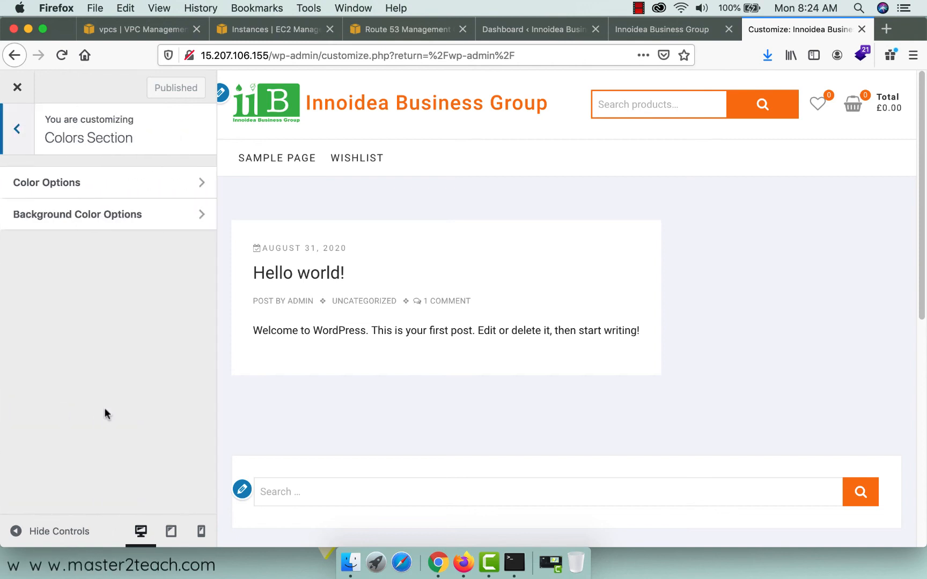
pyautogui.click(48, 184)
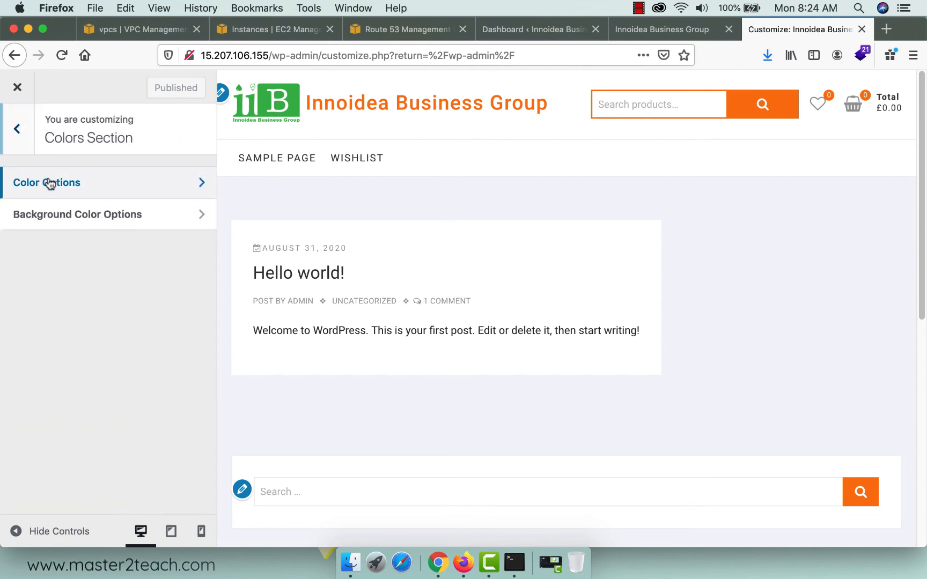
pyautogui.click(48, 200)
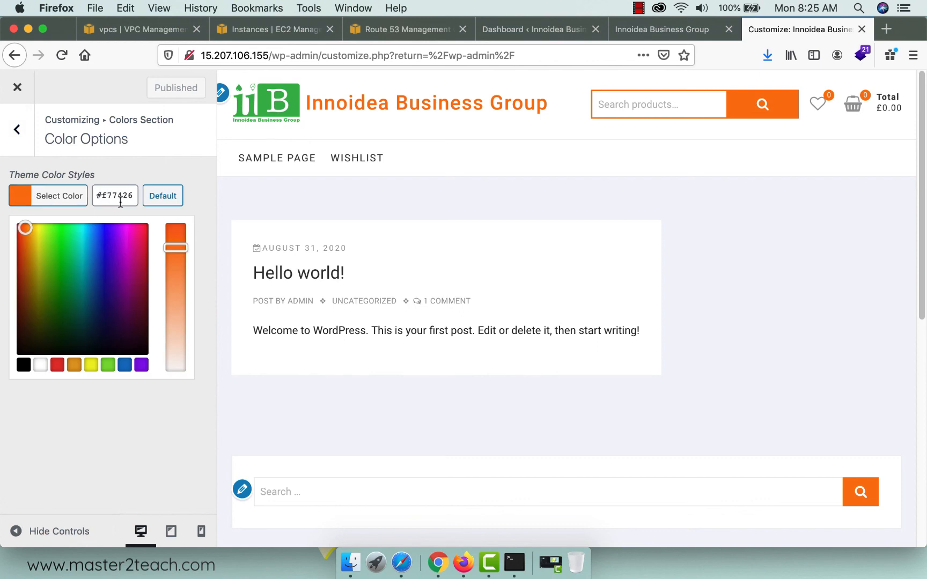
pyautogui.click(119, 196)
pyautogui.doubleClick(121, 195)
pyautogui.doubleClick(113, 189)
pyautogui.write('19a820')
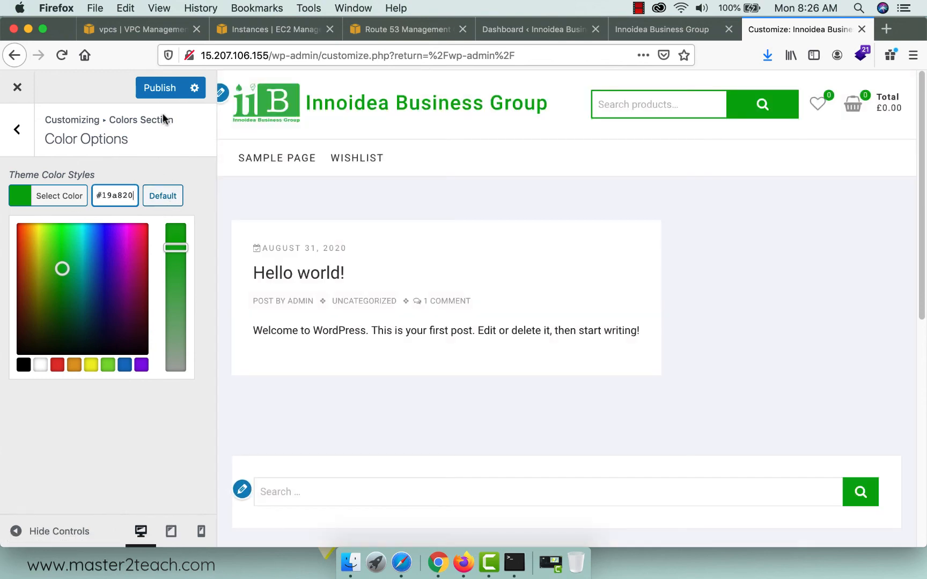
pyautogui.click(160, 89)
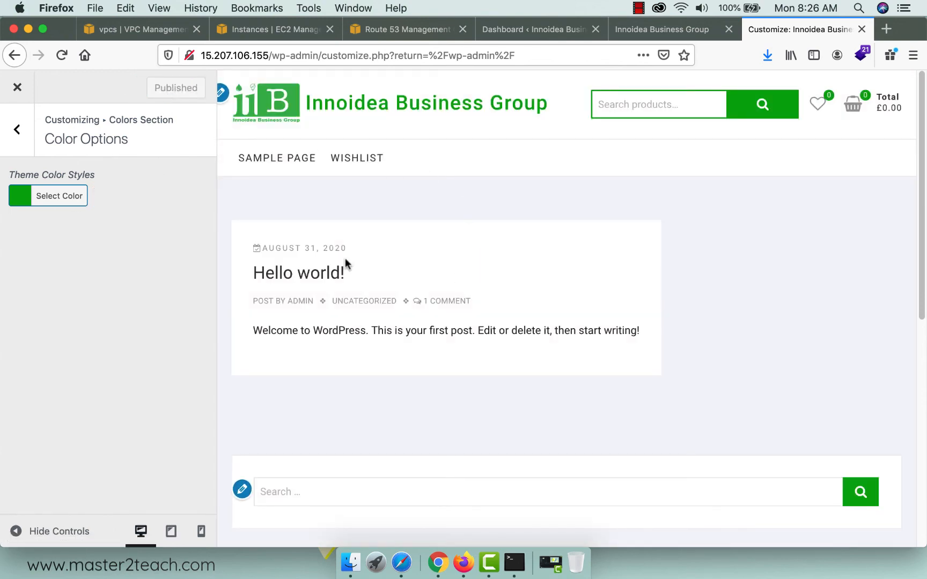
pyautogui.click(17, 129)
pyautogui.click(18, 88)
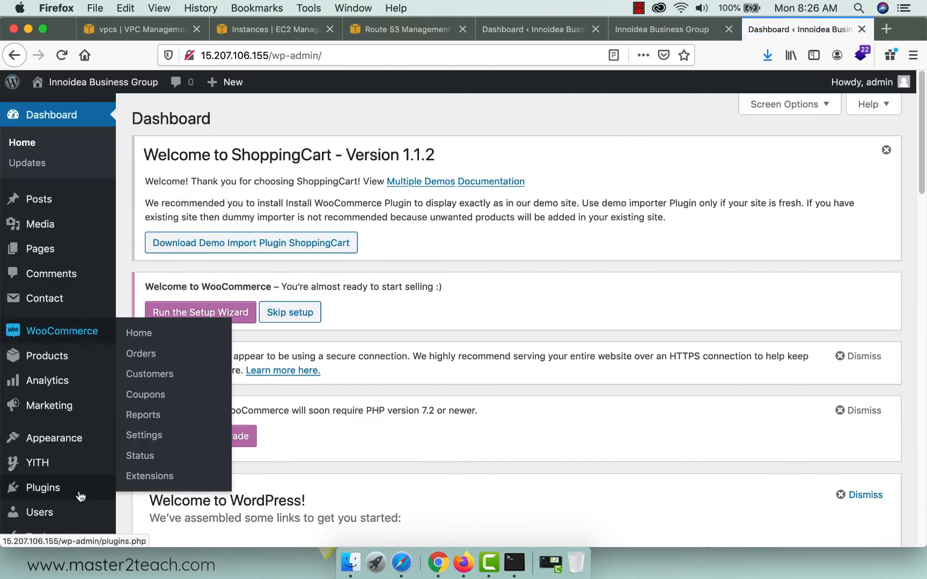
# Switch WordPress permalinks to the Post name structure and save the change.
pyautogui.scroll(-3, 80, 496)
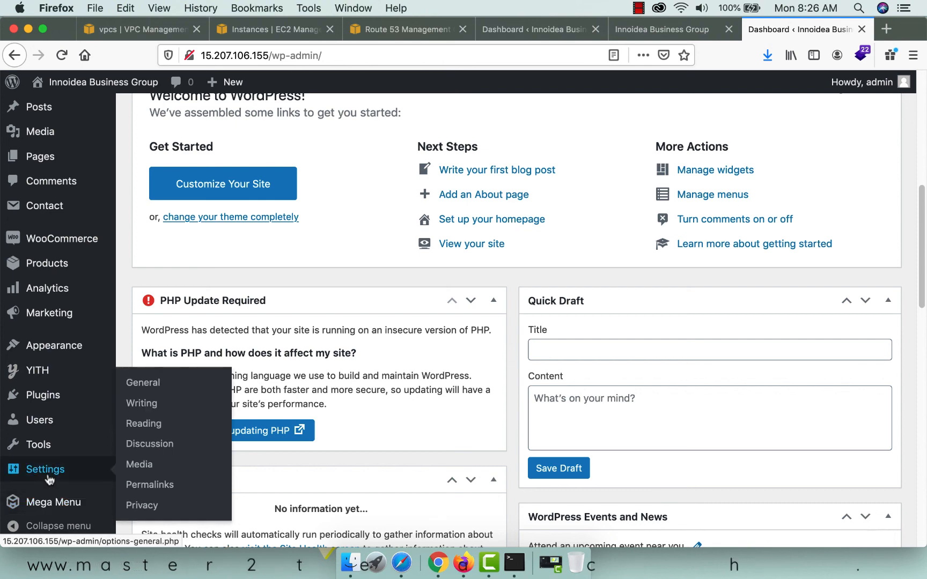
pyautogui.click(147, 485)
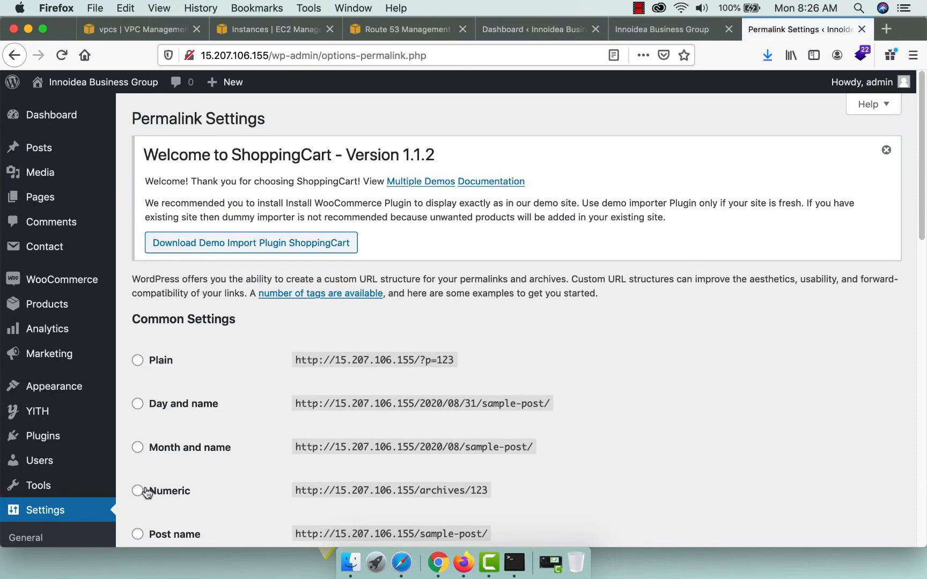
pyautogui.scroll(-5, 218, 456)
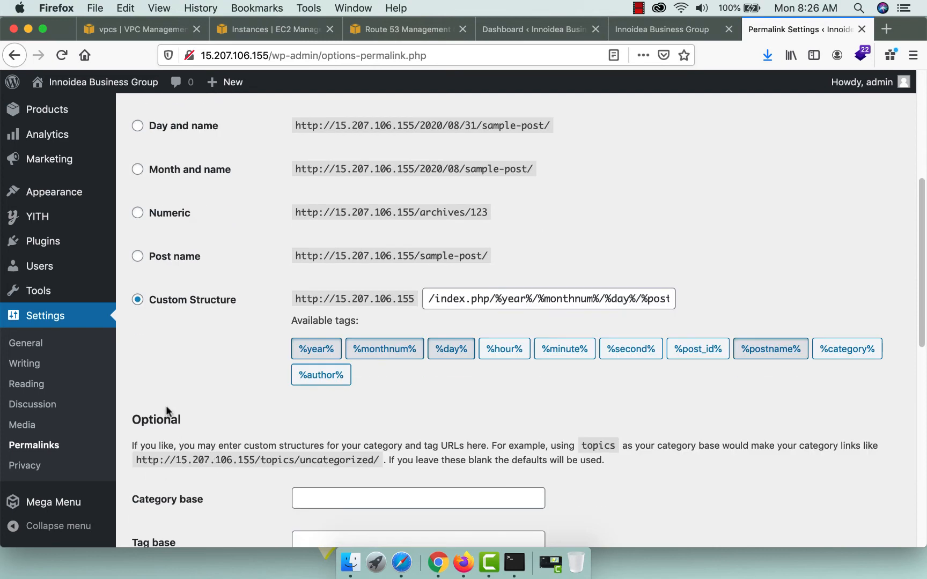
pyautogui.click(137, 256)
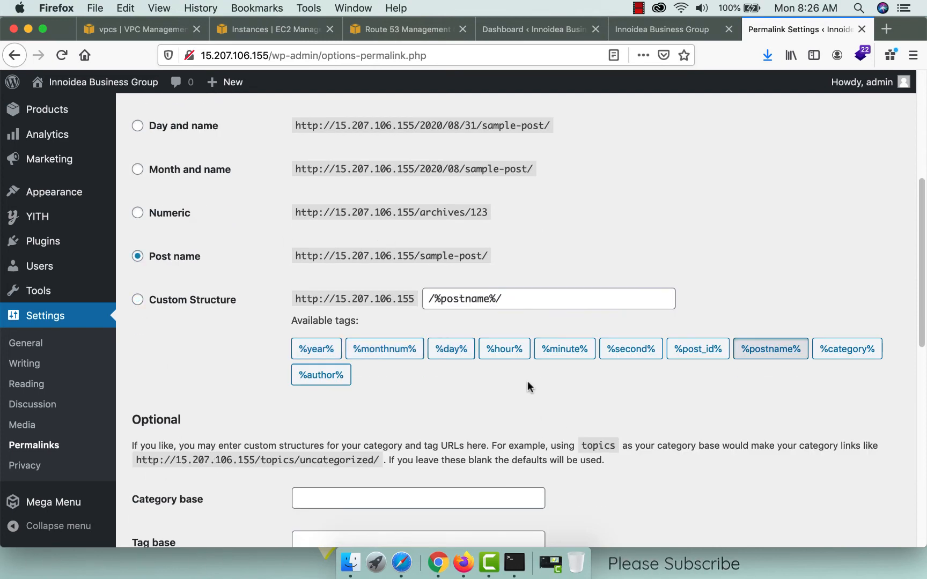
pyautogui.scroll(-15, 527, 382)
pyautogui.click(194, 472)
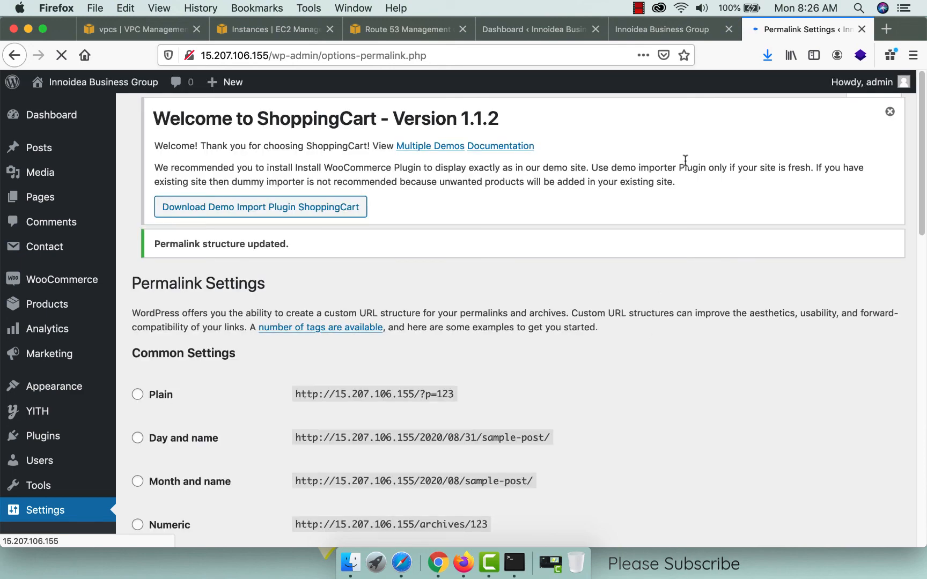
# Reload the front page and open the Hello world! post, which returns 404 at /hello-world/.
pyautogui.click(652, 29)
pyautogui.click(62, 55)
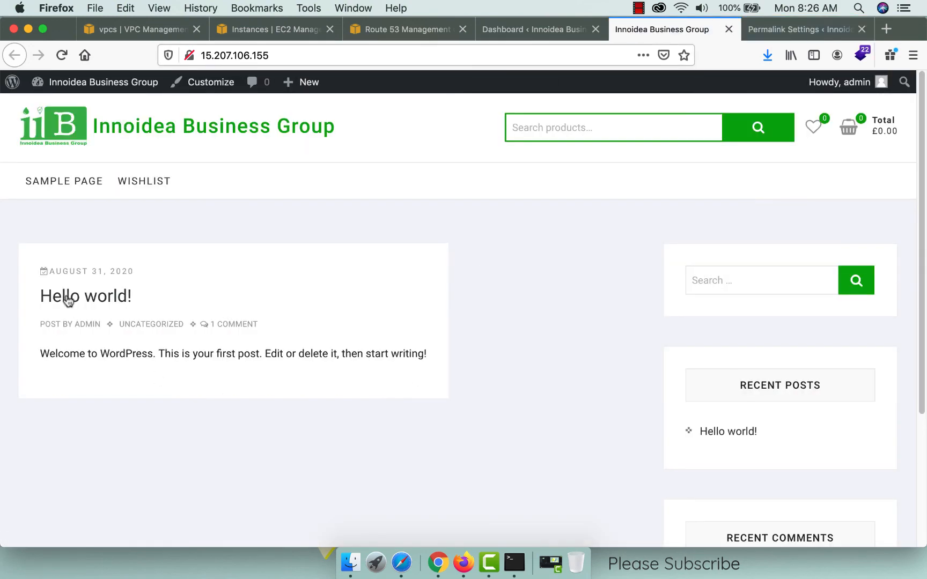
pyautogui.click(66, 298)
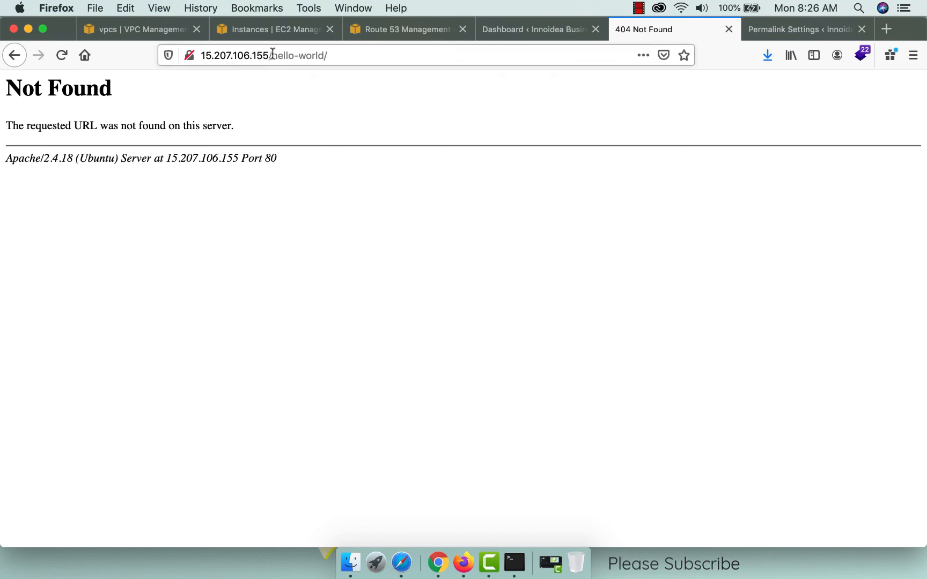
pyautogui.moveTo(270, 55); pyautogui.dragTo(383, 58)
pyautogui.click(450, 332)
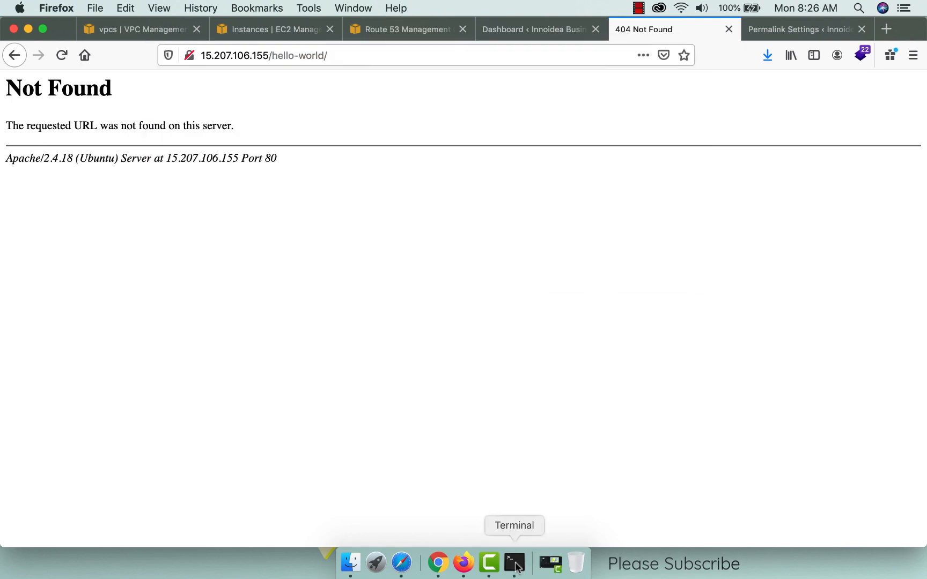
pyautogui.click(515, 564)
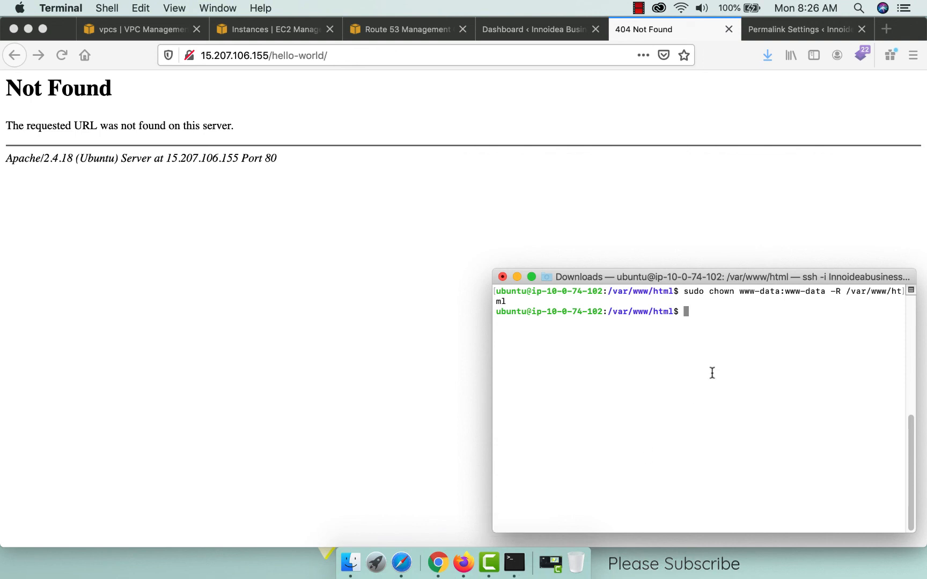
# Clear the SSH terminal and enable Apache's rewrite module with sudo a2enmod rewrite.
pyautogui.write('clear')
pyautogui.press('Return')
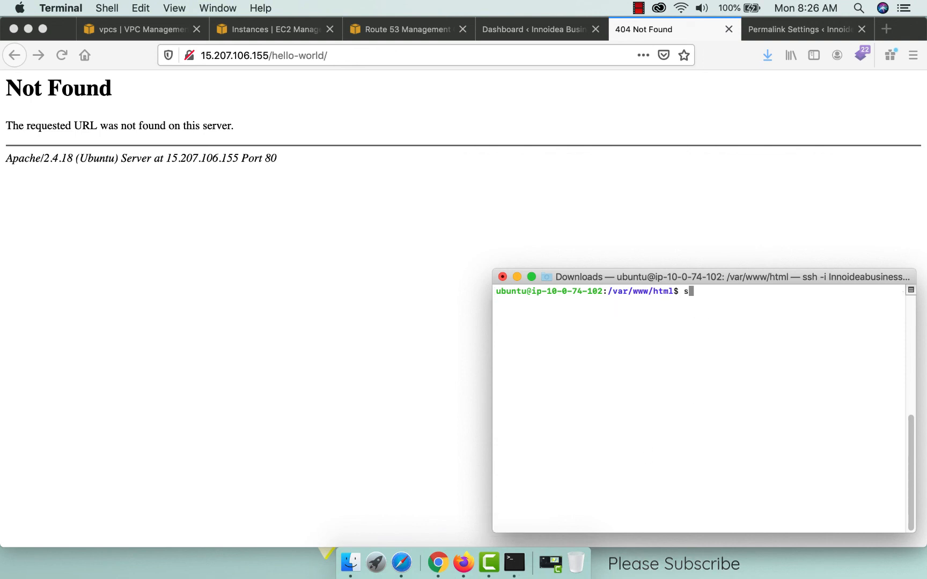
pyautogui.write('sudo a2enmod')
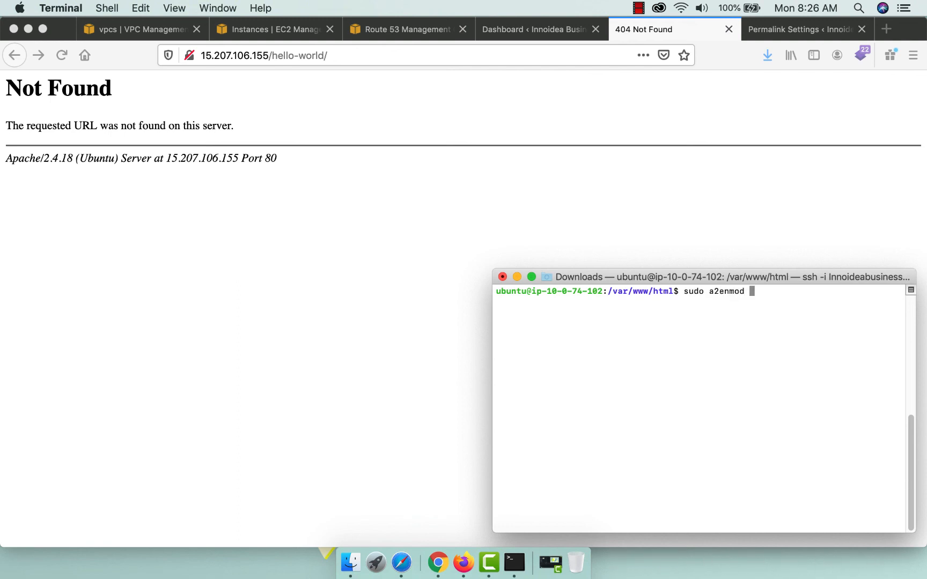
pyautogui.write(' rewrite')
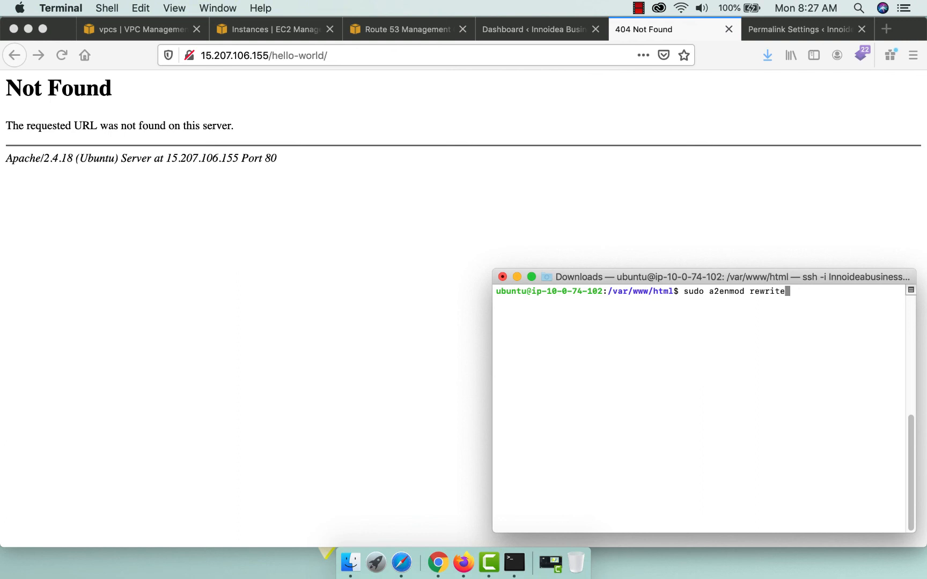
pyautogui.press('Return')
# Restart the apache2 service and reload the post, which still shows 404.
pyautogui.write('sudo ')
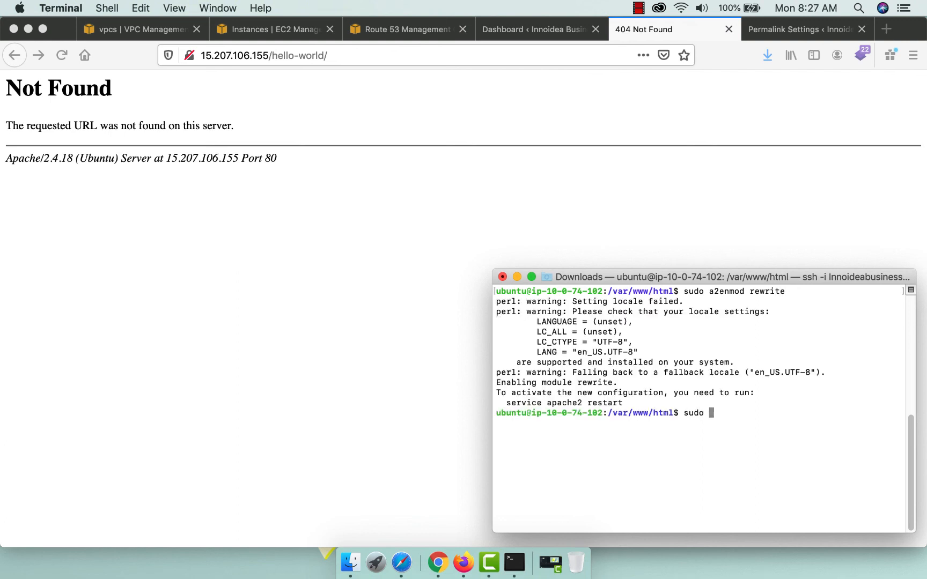
pyautogui.write('service apache2 restart')
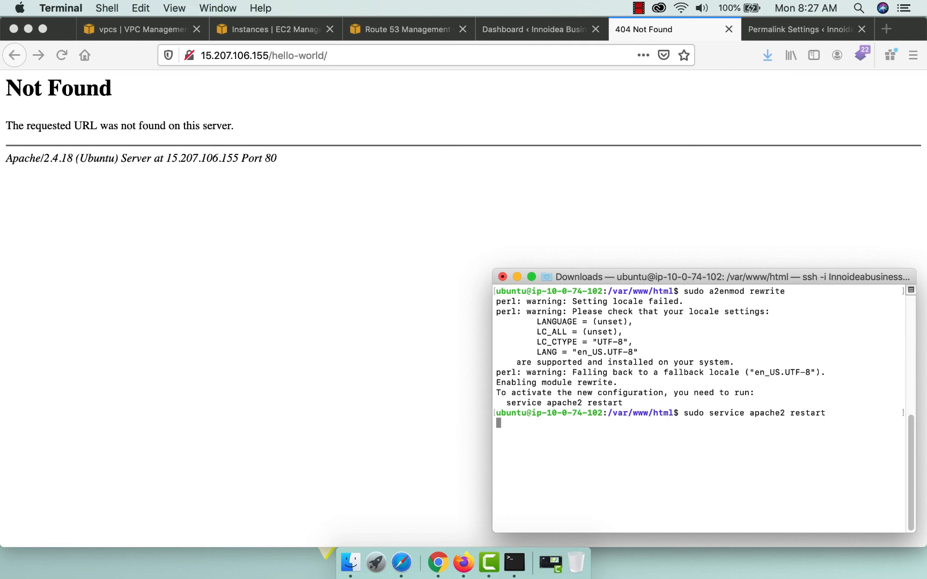
pyautogui.write('clear')
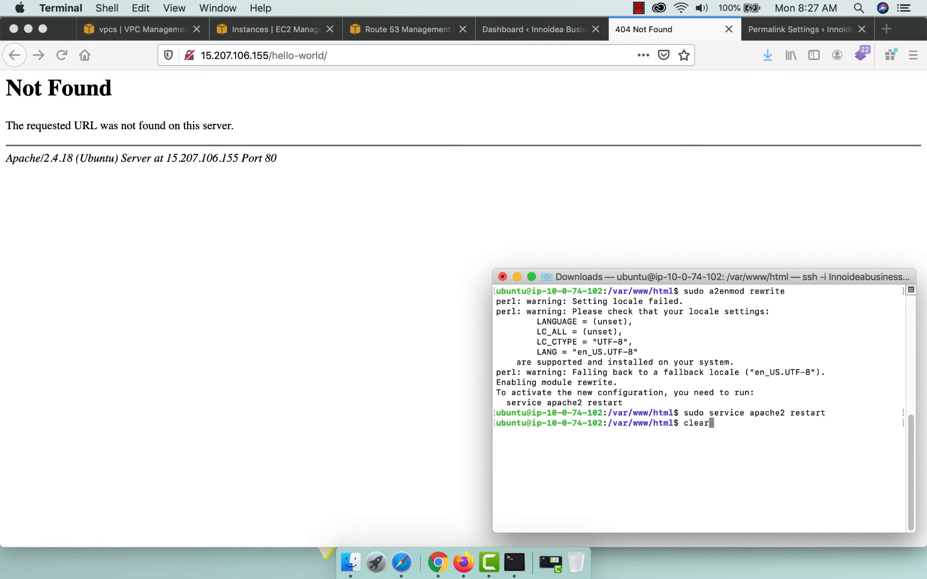
pyautogui.press('Return')
pyautogui.click(62, 55)
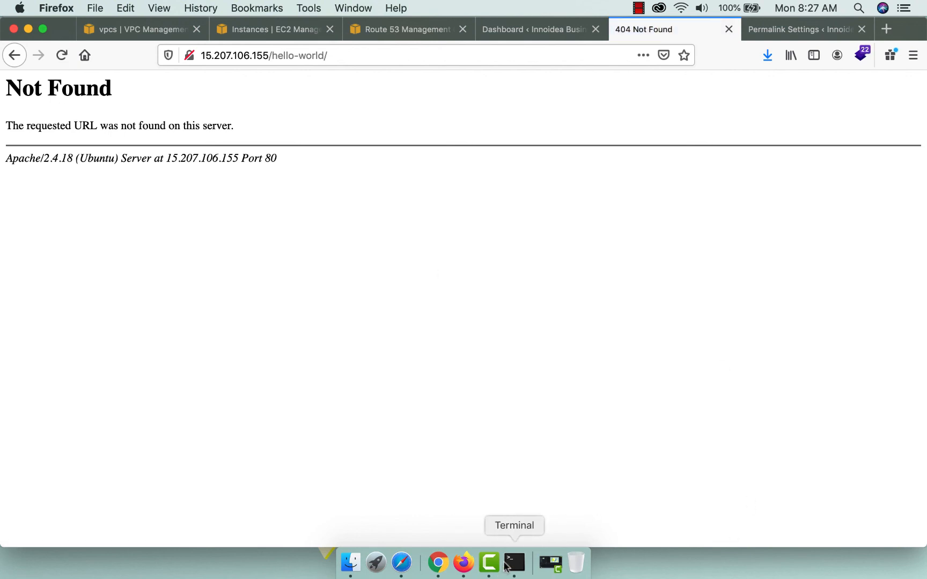
pyautogui.click(508, 566)
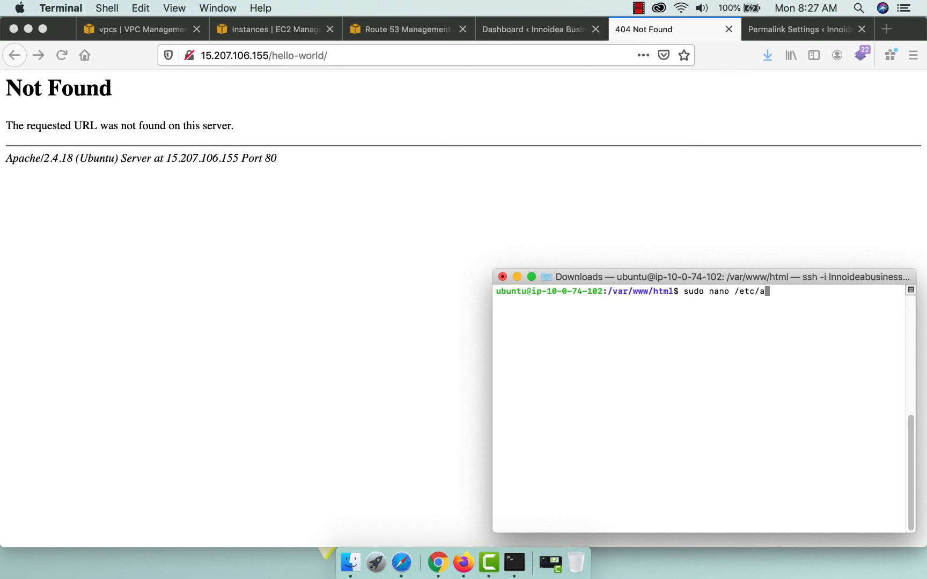
# Open /etc/apache2/apache2.conf in nano and locate the AllowOverride line for /var/www/.
pyautogui.write('2/apache2.conf')
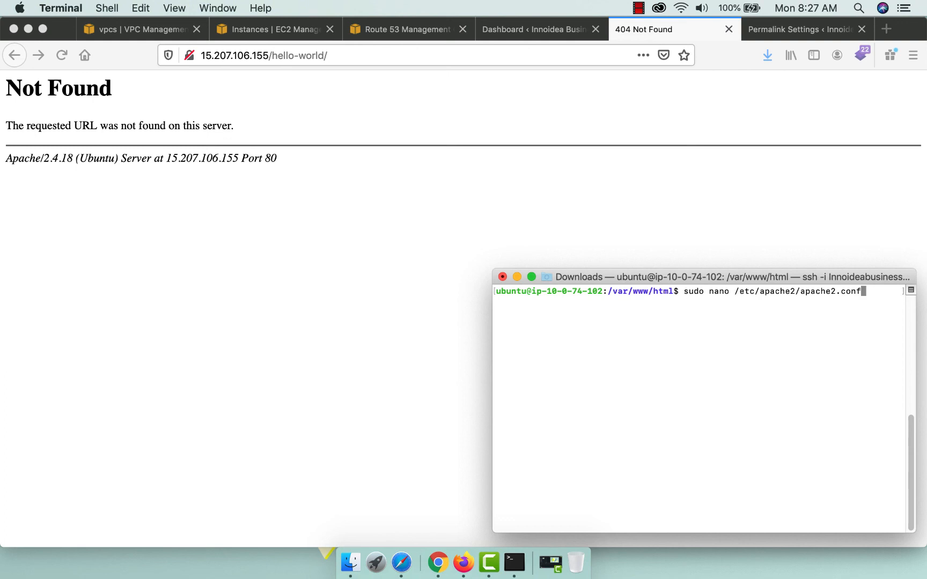
pyautogui.press('Return')
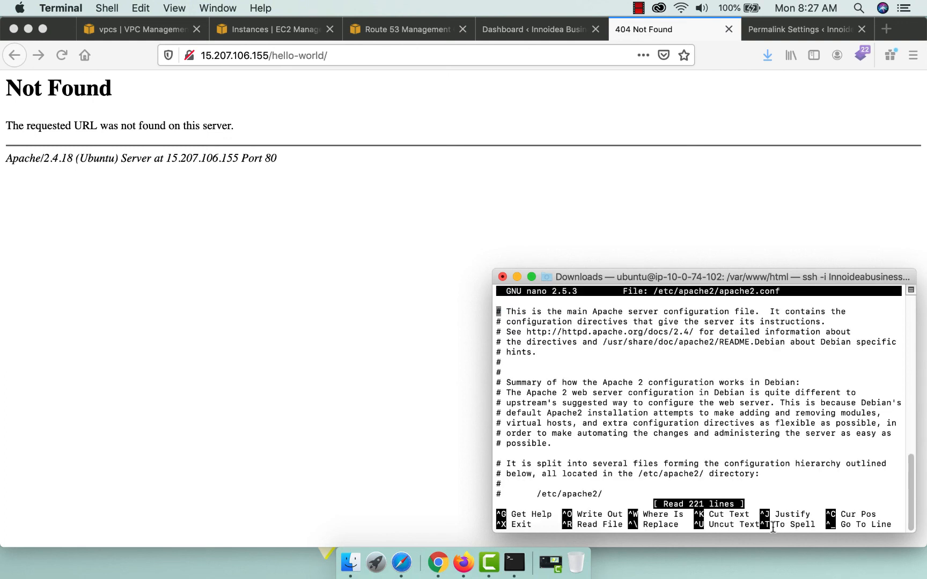
pyautogui.hotkey('ctrl', 'w')
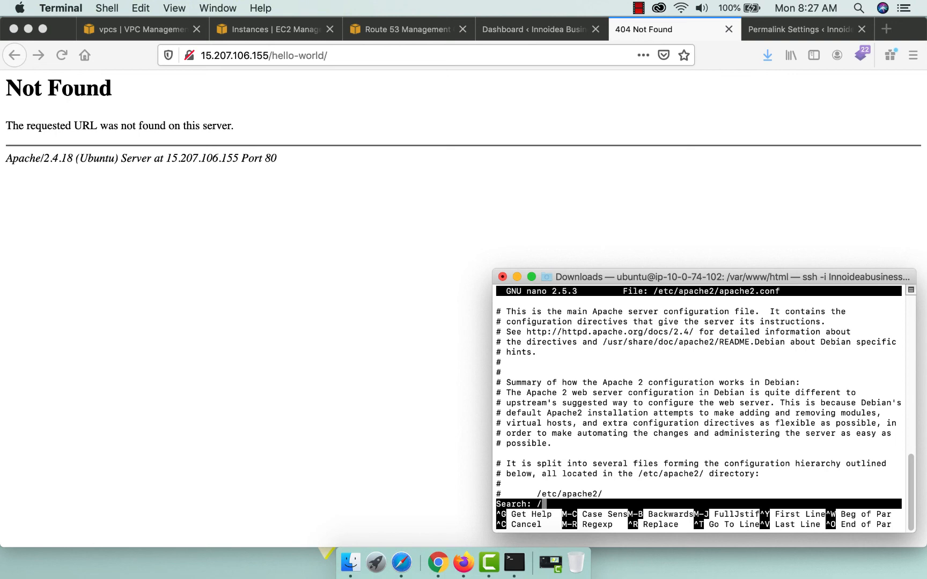
pyautogui.write('/va')
pyautogui.press('Return')
pyautogui.press('Down')
pyautogui.press('Down')
pyautogui.press('Down')
pyautogui.press('Down')
pyautogui.press('Down')
pyautogui.press('Down')
pyautogui.press('Down')
pyautogui.press('Down')
pyautogui.press('Down')
pyautogui.press('Down')
pyautogui.press('Down')
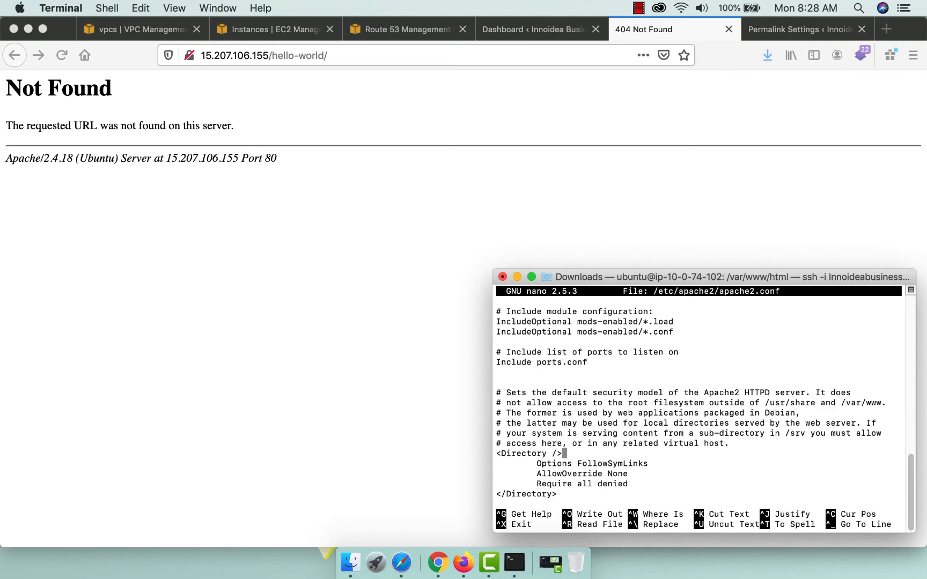
pyautogui.press('Down')
pyautogui.press('Down')
pyautogui.press('Down')
pyautogui.press('Down')
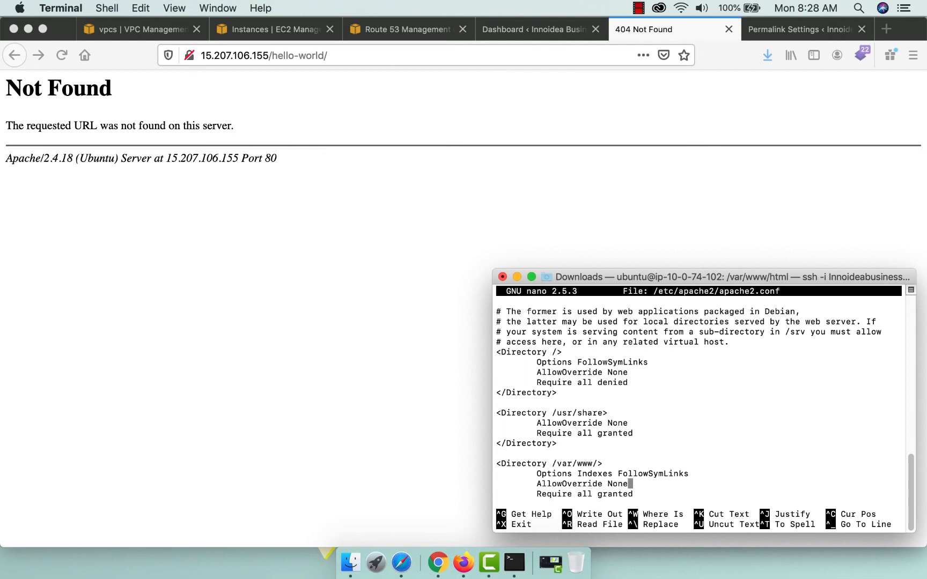
# Change AllowOverride None to All for /var/www/, save apache2.conf, and exit nano.
pyautogui.press('BackSpace')
pyautogui.moveTo(585, 517); pyautogui.dragTo(626, 511)
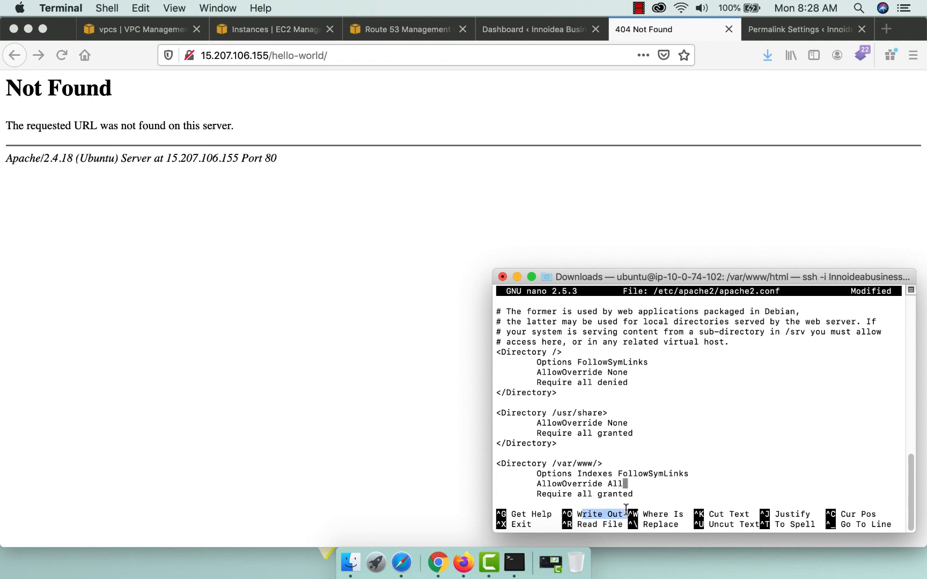
pyautogui.click(625, 509)
pyautogui.hotkey('ctrl', 'o')
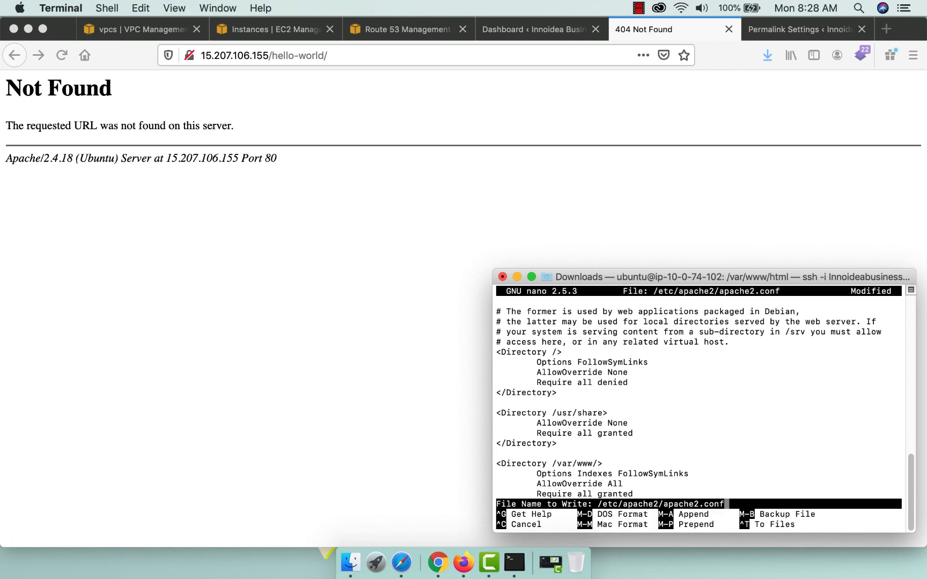
pyautogui.press('Return')
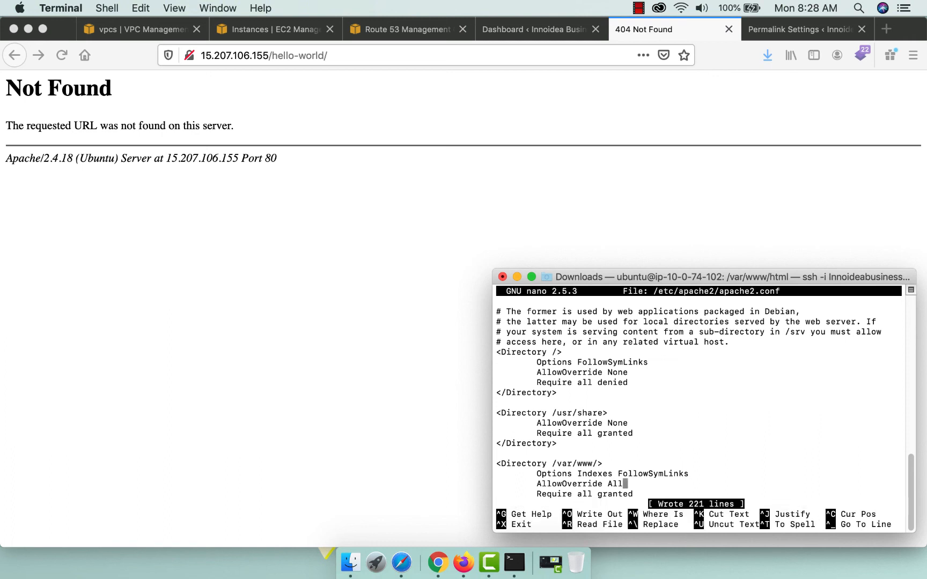
pyautogui.hotkey('ctrl', 'x')
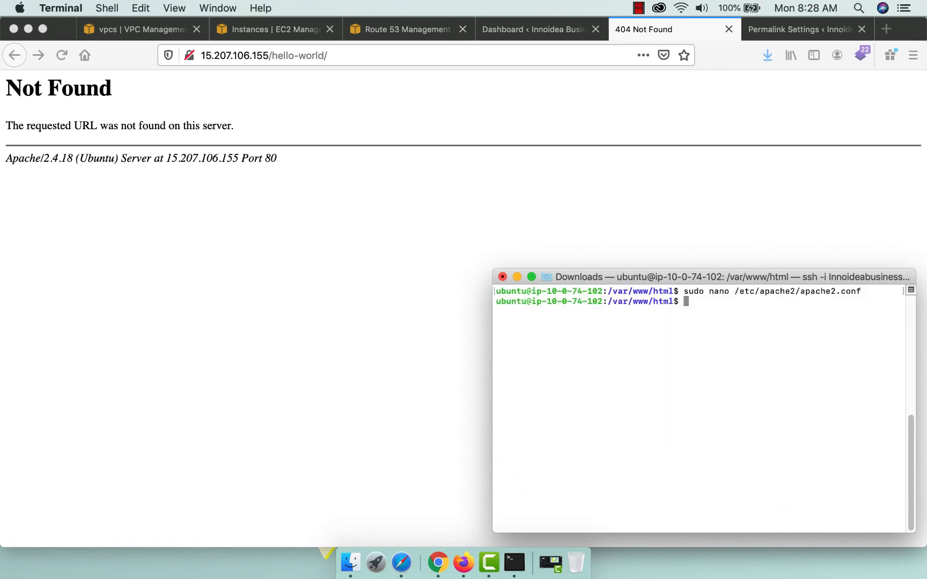
# Restart apache2 and reload /hello-world/, which now shows the Hello world! post.
pyautogui.write('sudo service apache2 ')
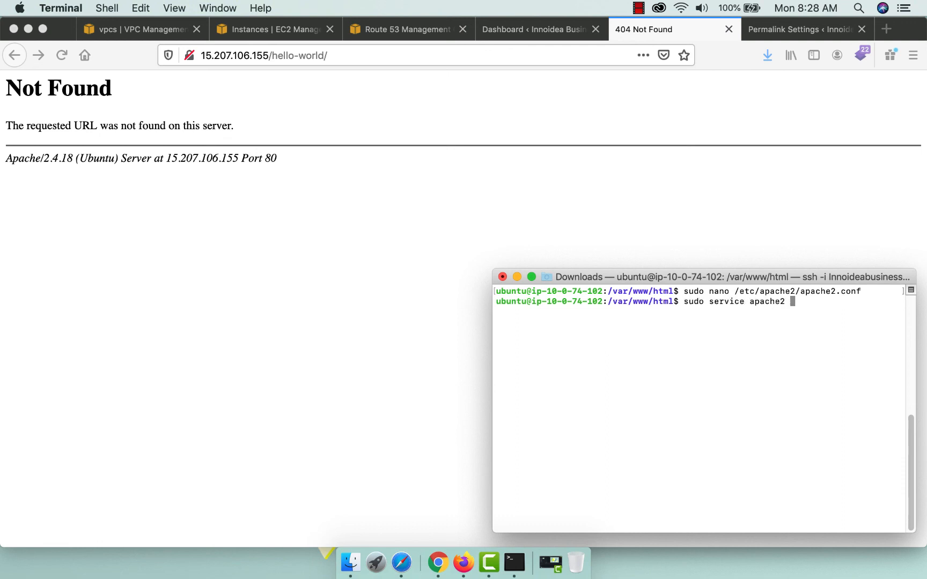
pyautogui.write('restart')
pyautogui.press('Return')
pyautogui.click(221, 300)
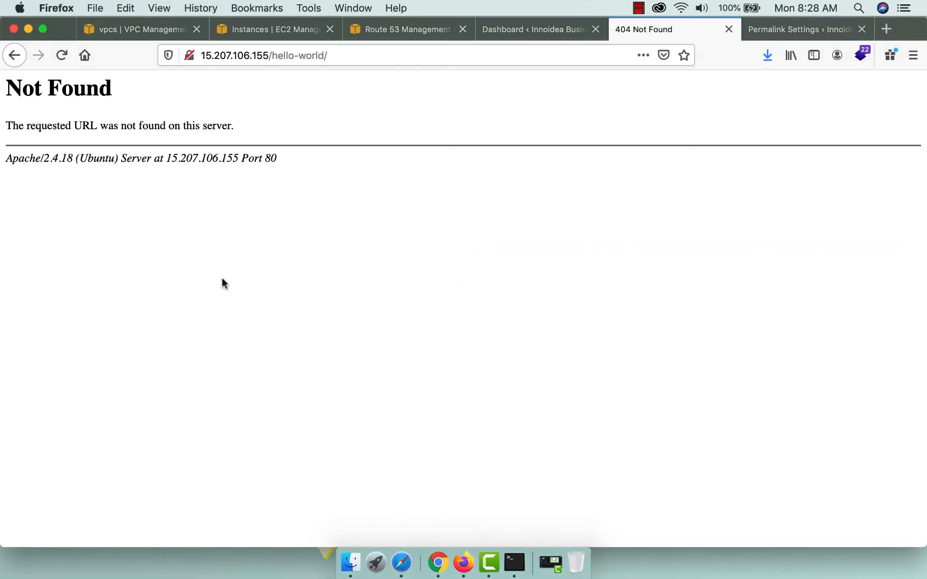
pyautogui.click(62, 55)
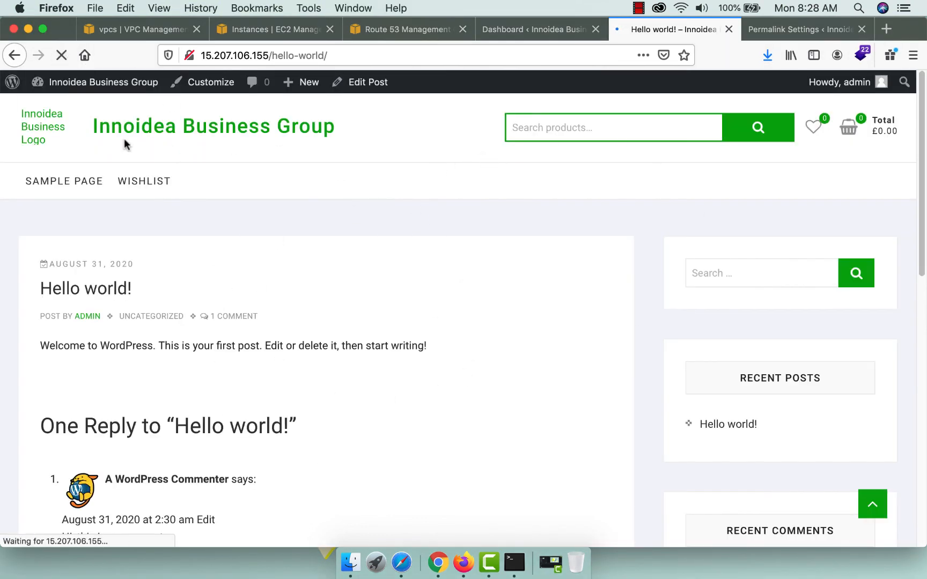
# Review the VPC, EC2, Route 53 and WordPress tabs, ending on Permalink Settings.
pyautogui.click(119, 33)
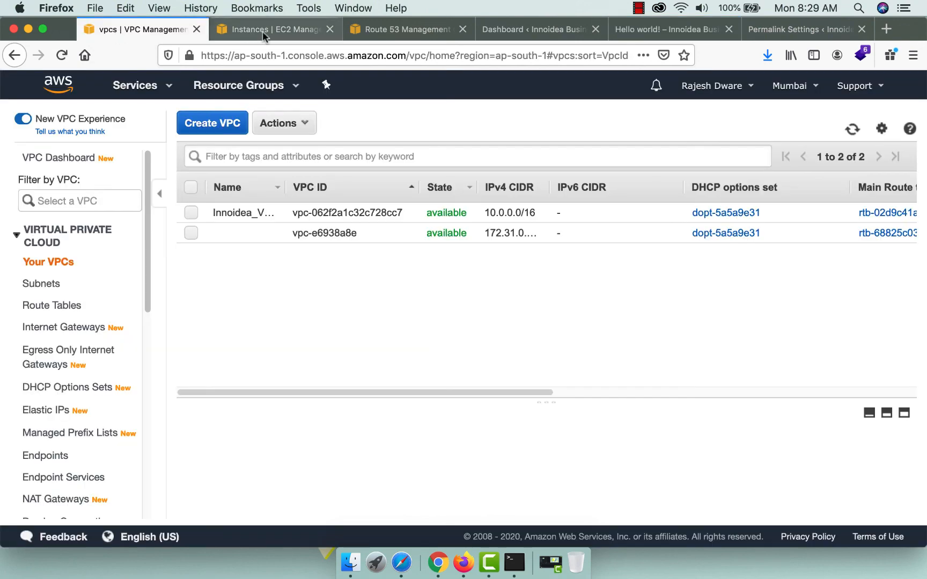
pyautogui.click(266, 31)
pyautogui.click(382, 30)
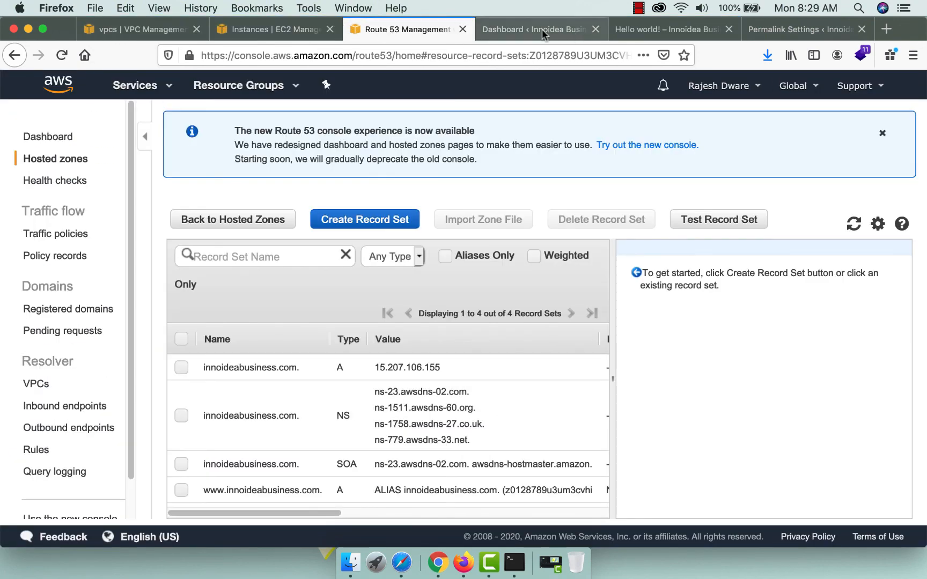
pyautogui.click(542, 29)
pyautogui.click(646, 29)
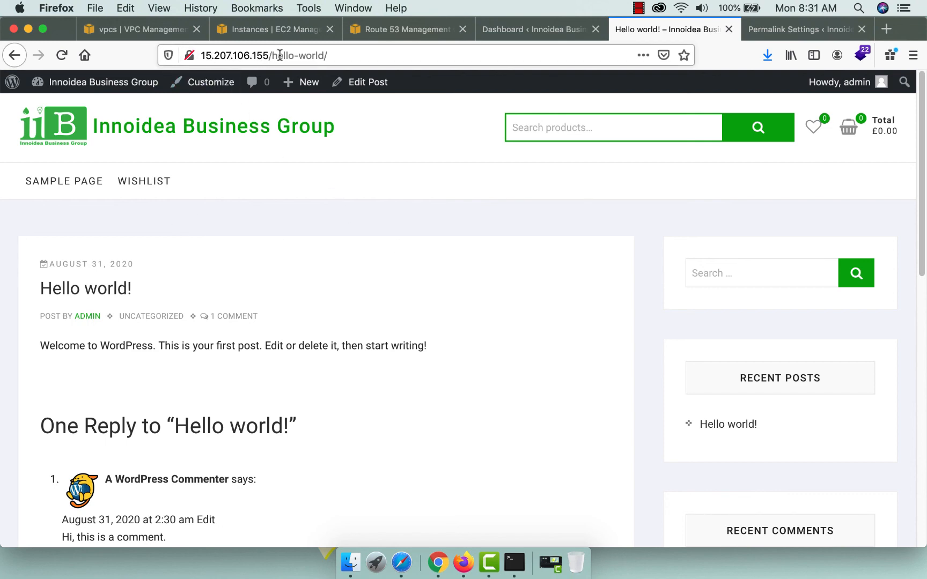
pyautogui.click(778, 29)
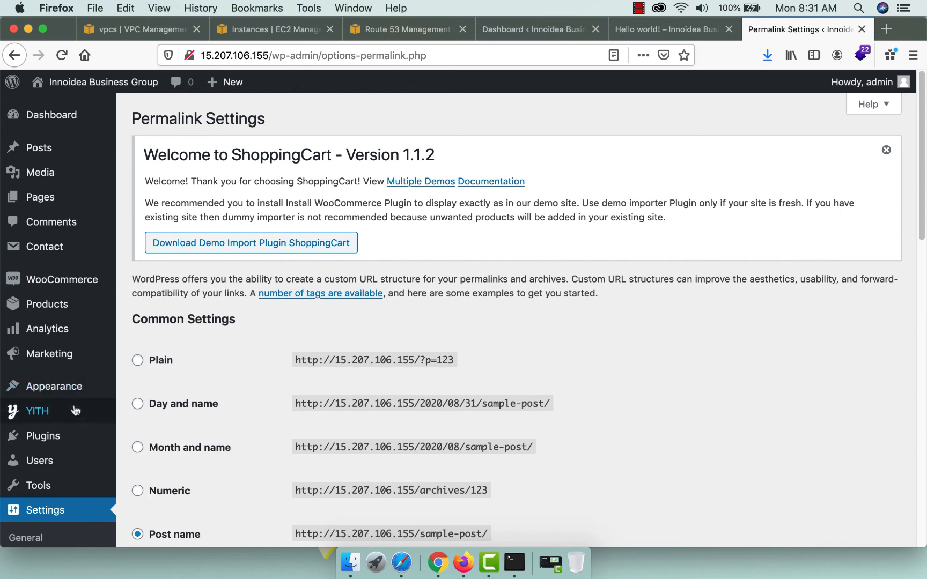
pyautogui.scroll(-4, 67, 413)
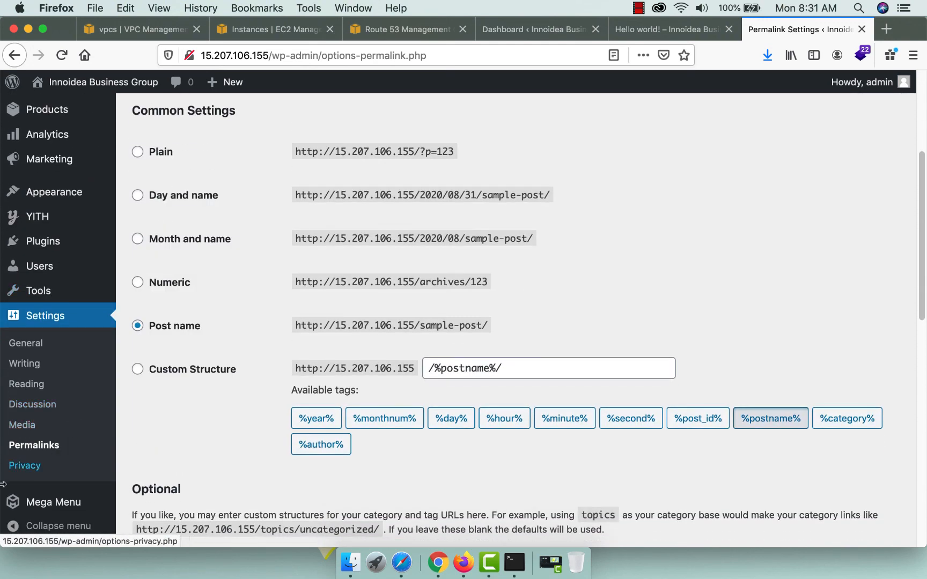
pyautogui.click(23, 343)
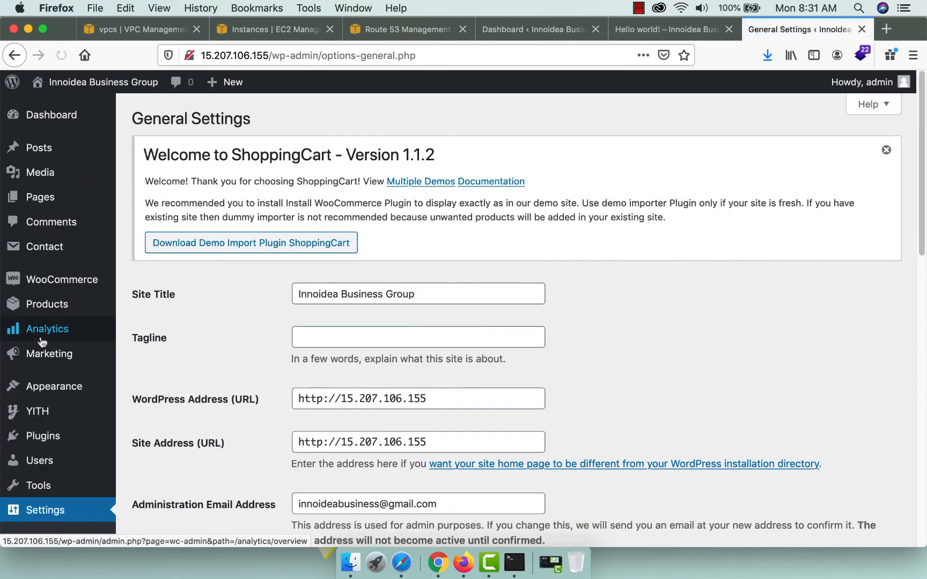
pyautogui.moveTo(340, 397); pyautogui.dragTo(535, 397)
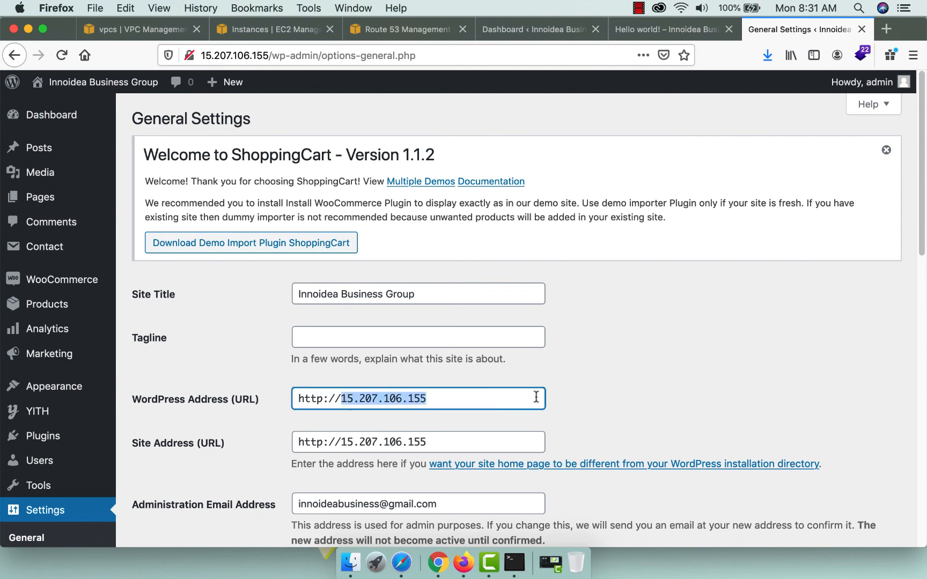
pyautogui.write('innoid')
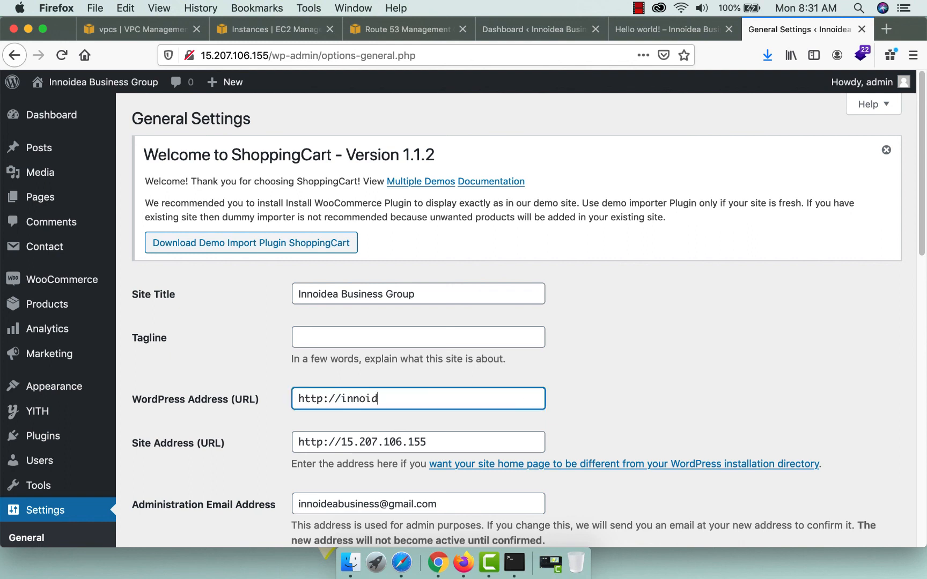
pyautogui.write('eabusiness.com')
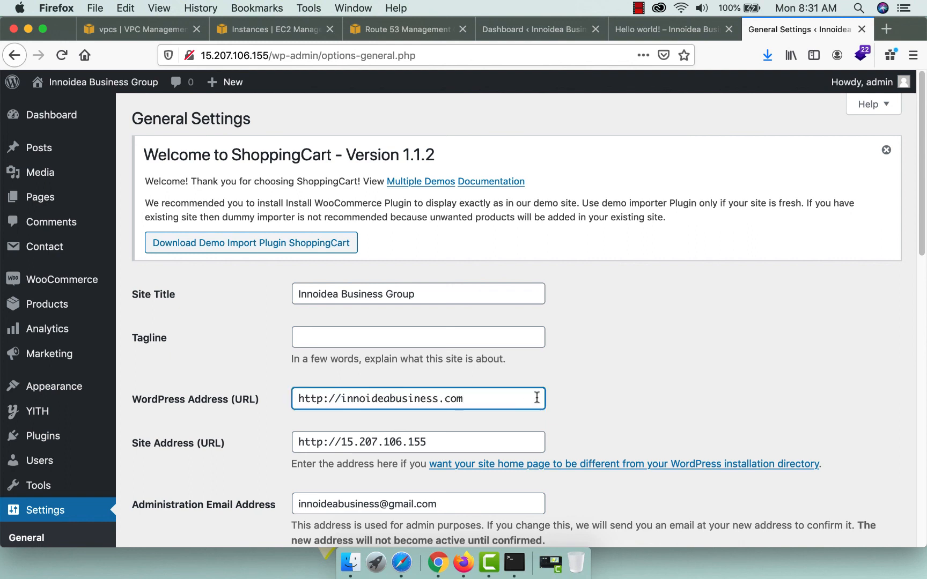
pyautogui.moveTo(470, 398); pyautogui.dragTo(267, 401)
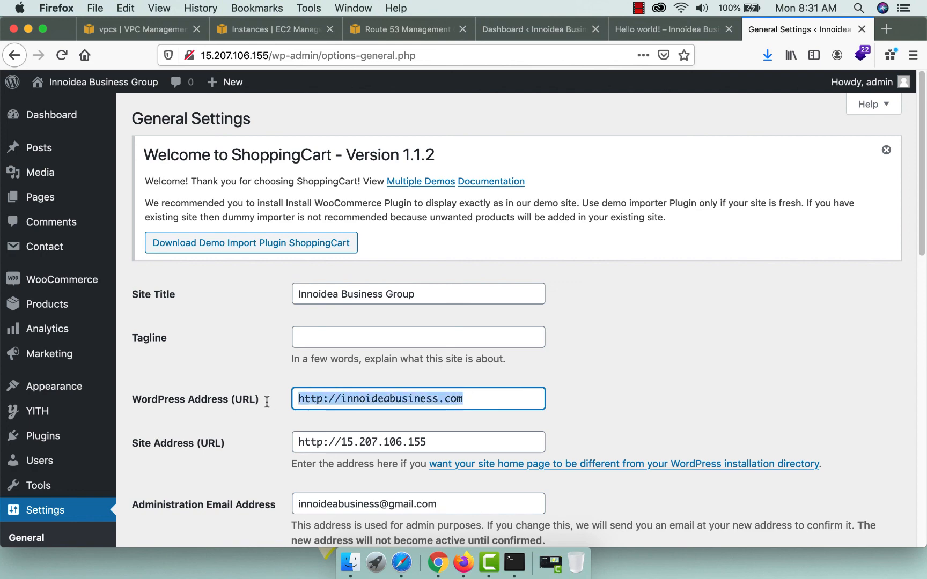
pyautogui.tripleClick(433, 443)
pyautogui.hotkey('ctrl', 'v')
pyautogui.scroll(-15, 651, 407)
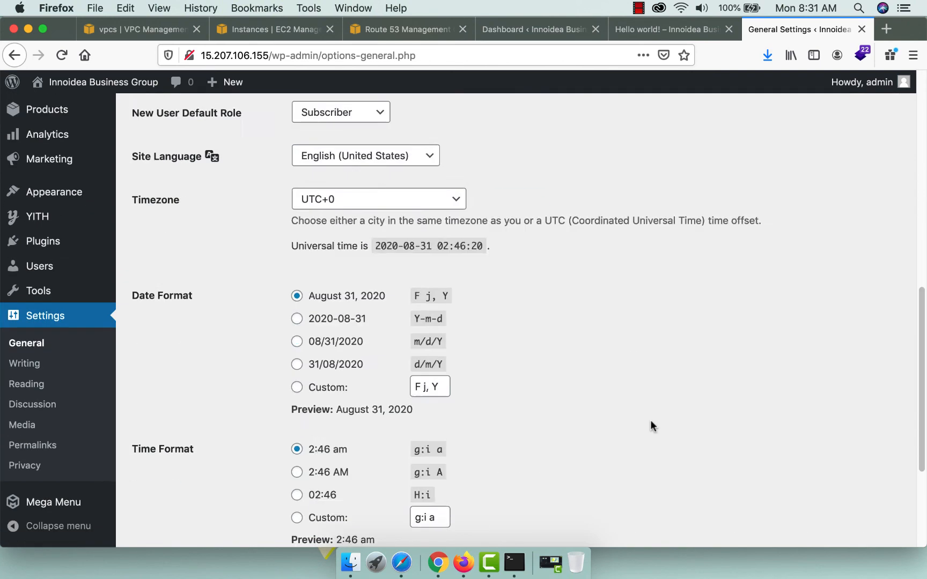
pyautogui.click(176, 474)
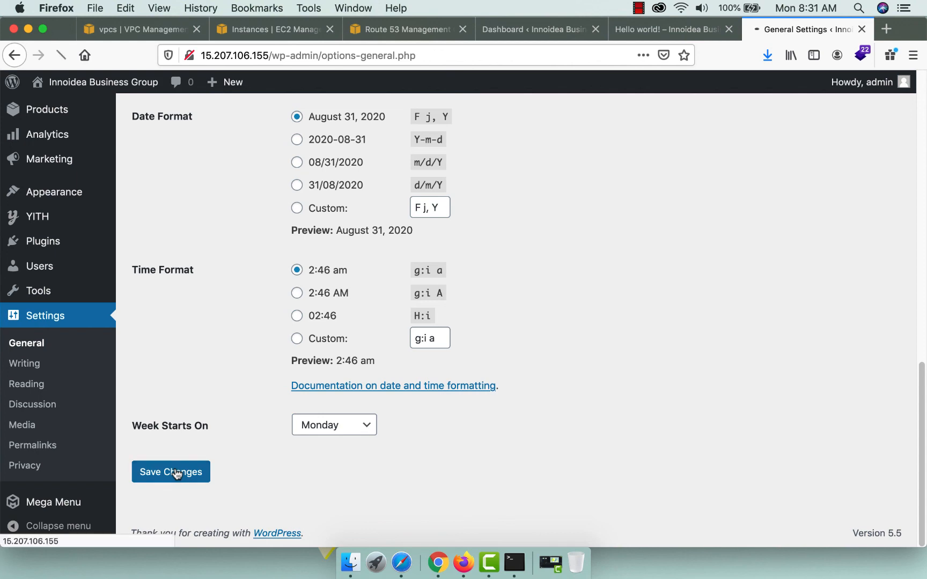
# Log back in with the admin username and password, declining to save the login.
pyautogui.write('admin')
pyautogui.press('Tab')
pyautogui.write('•••••••')
pyautogui.press('Return')
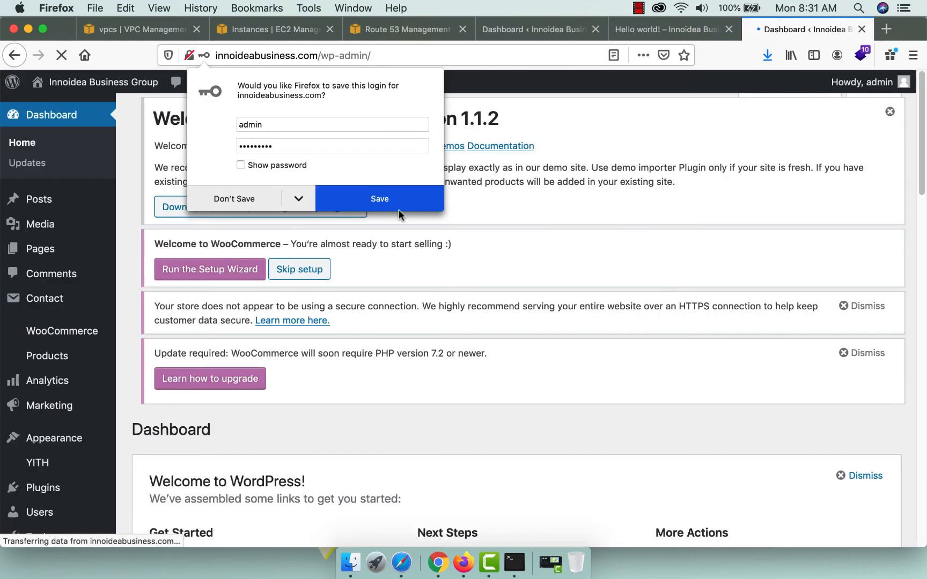
pyautogui.click(398, 208)
pyautogui.moveTo(239, 55); pyautogui.dragTo(435, 49)
# Open the store home page from the Hello world! tab and confirm the address reads innoideabusiness.com.
pyautogui.click(635, 27)
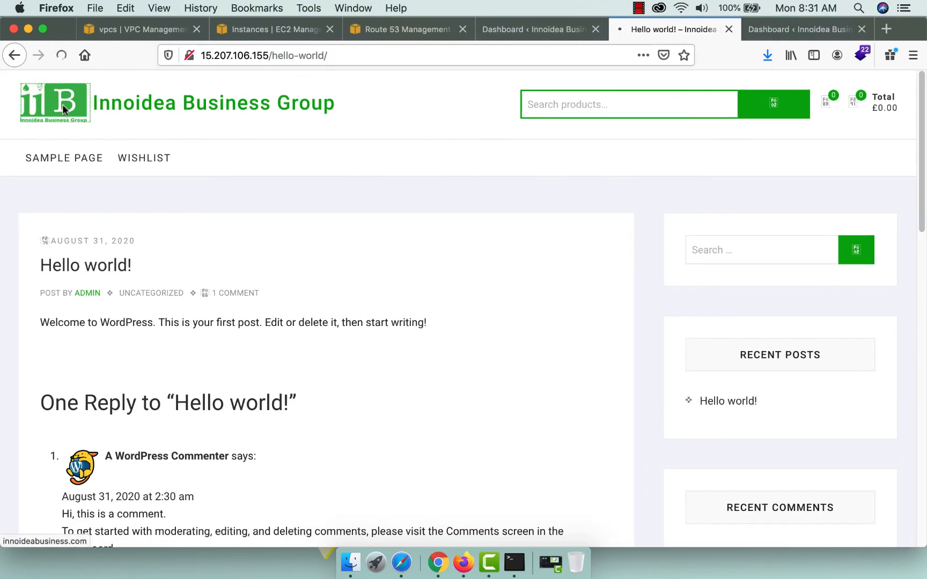
pyautogui.click(62, 104)
pyautogui.click(207, 55)
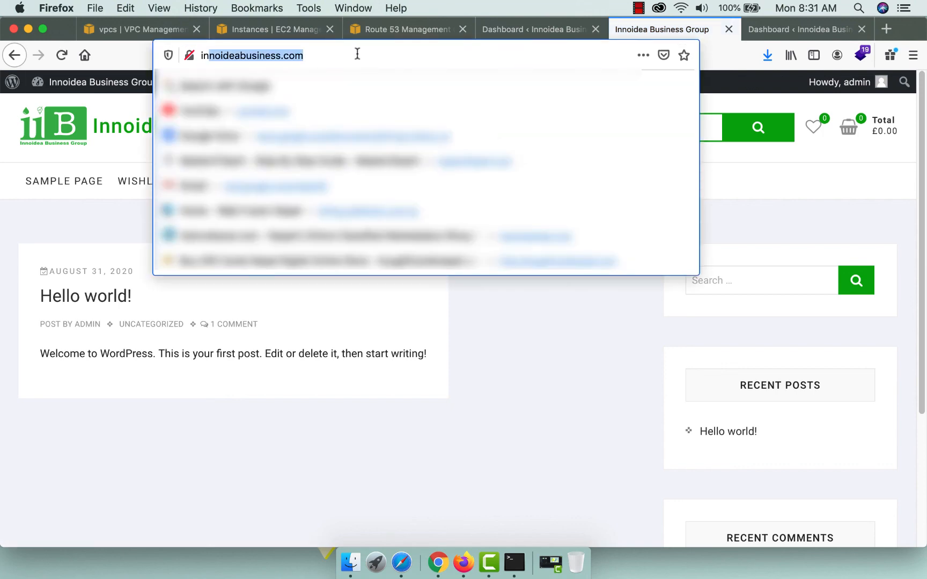
pyautogui.click(109, 155)
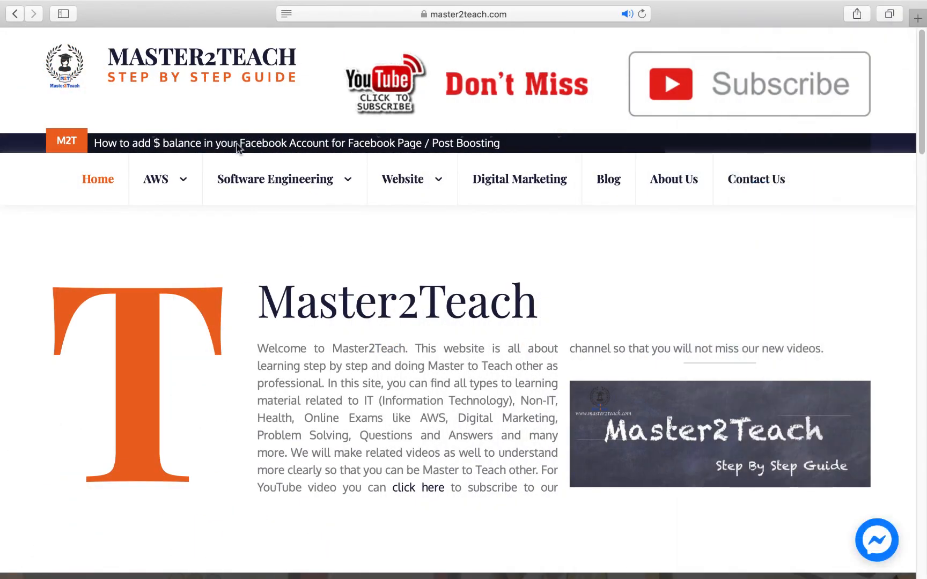
# Browse the AWS and Software Engineering menus on master2teach.com in Safari.
pyautogui.moveTo(148, 174)
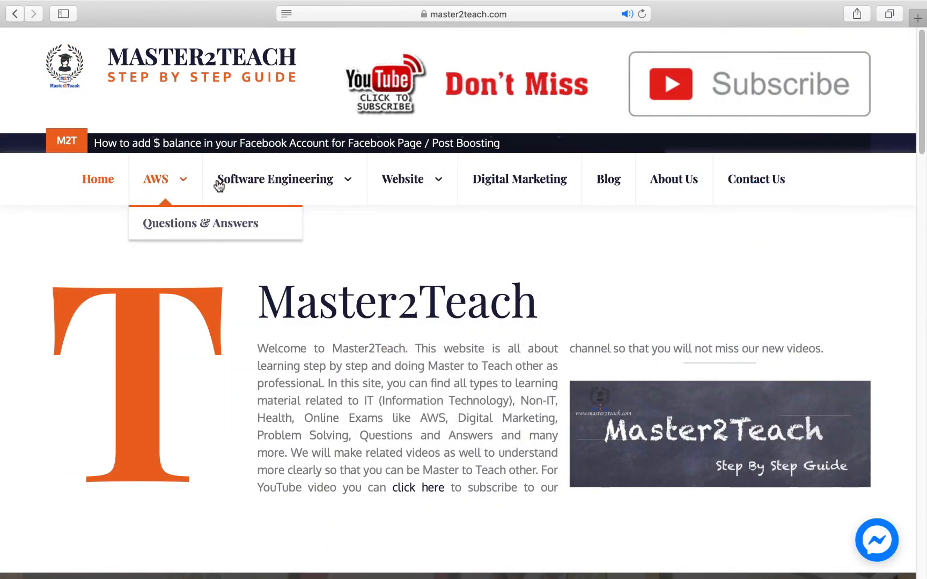
pyautogui.moveTo(271, 185)
pyautogui.moveTo(299, 395)
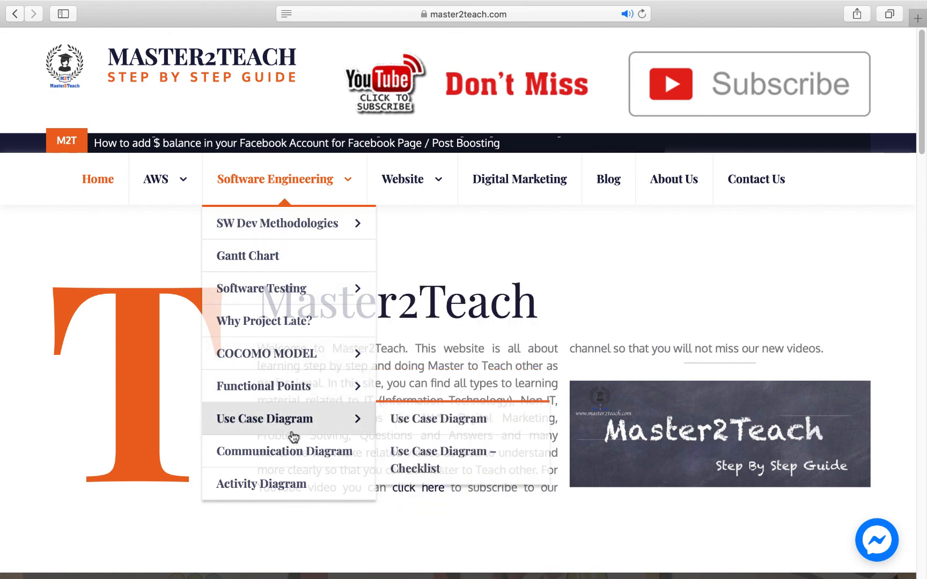